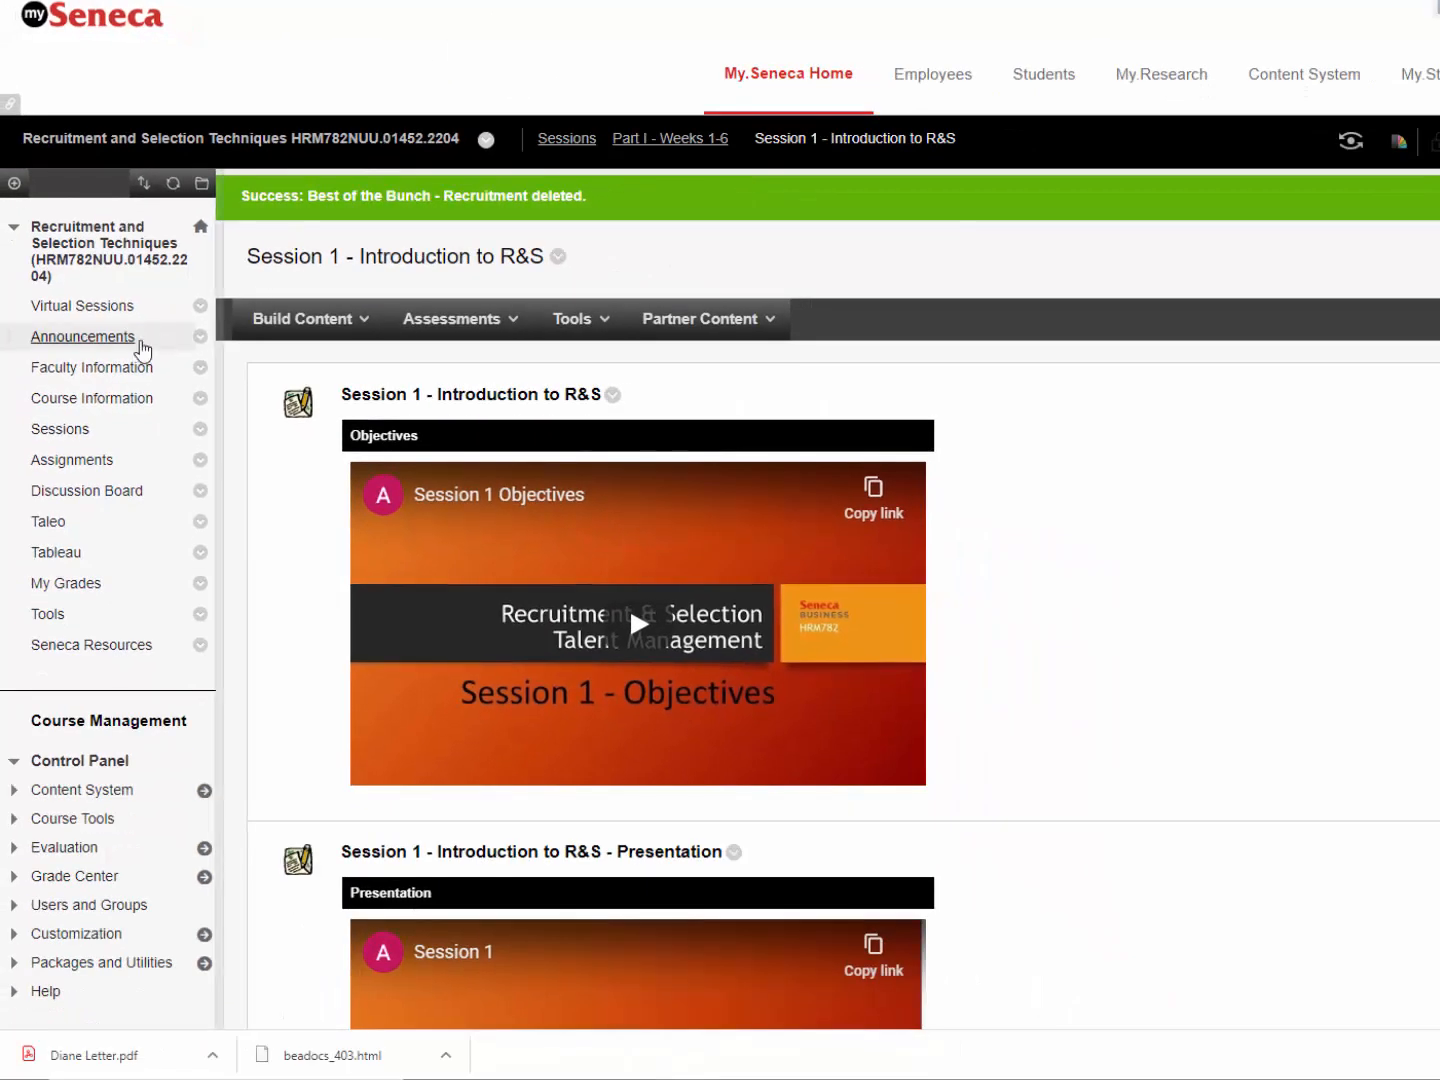
click(93, 401)
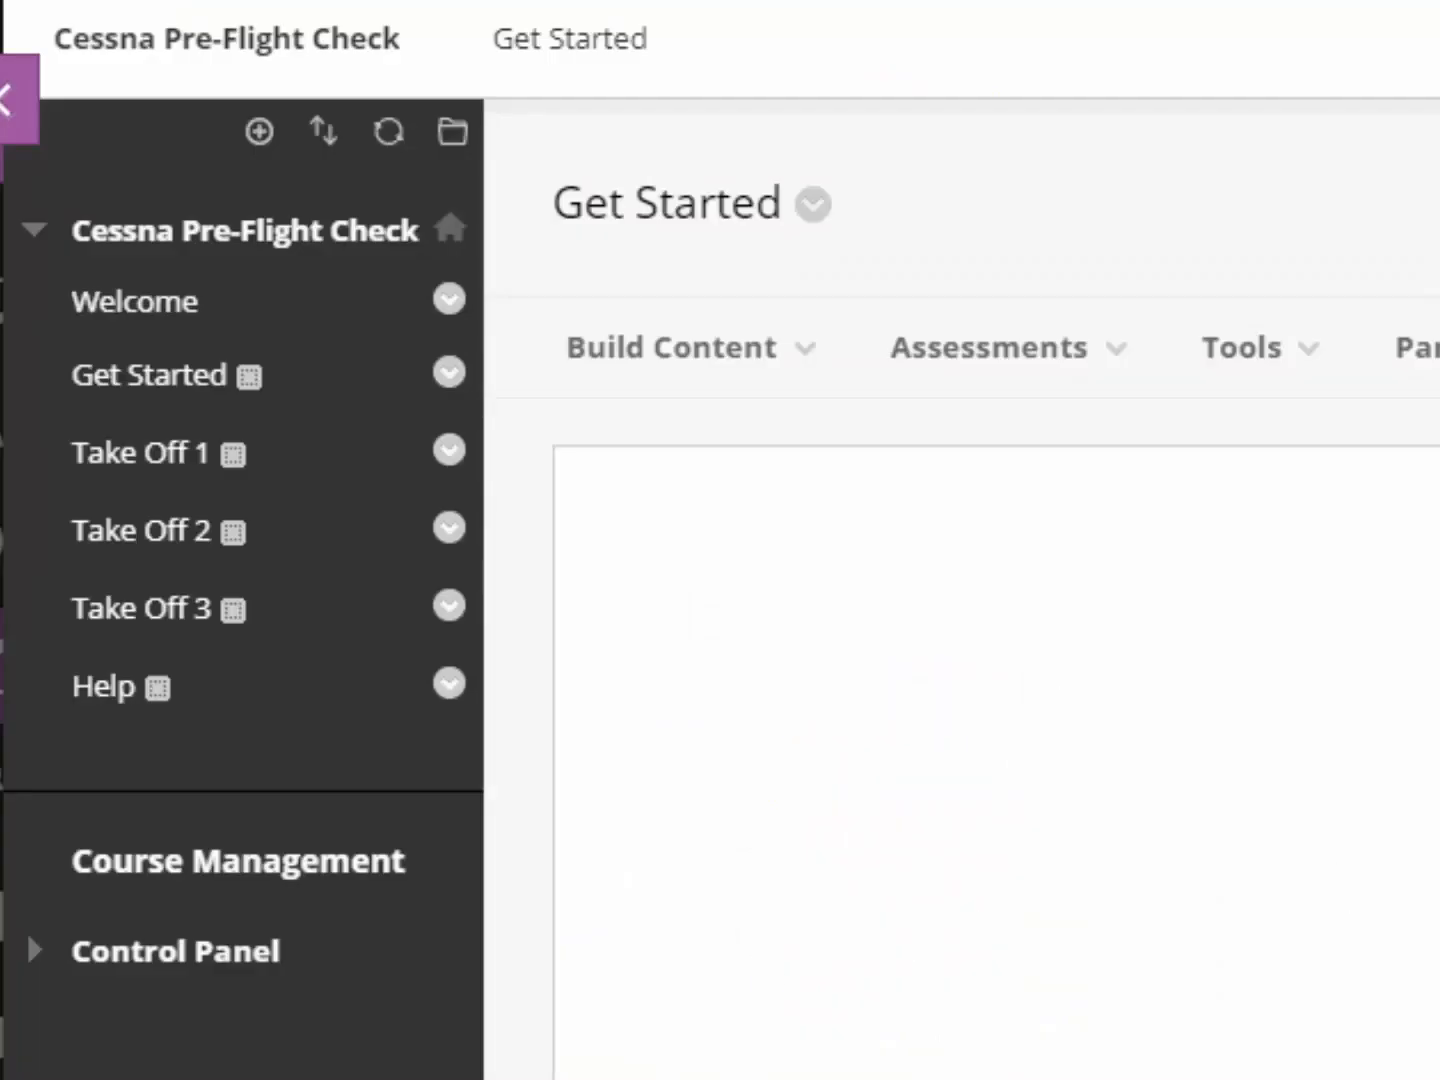
click(796, 358)
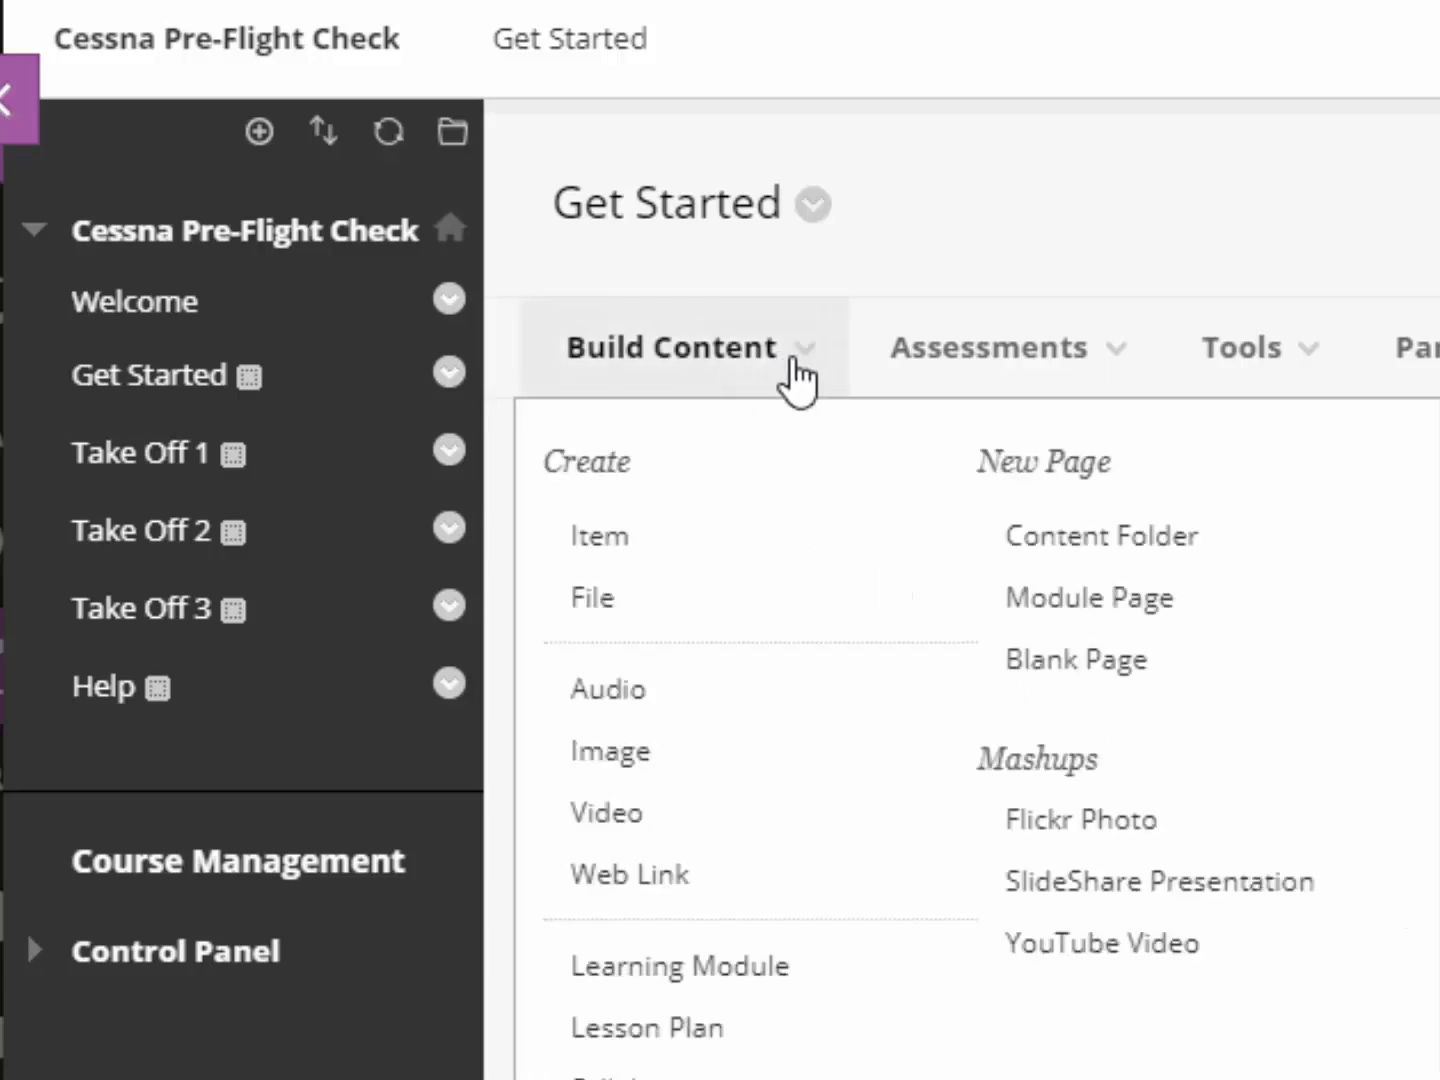
click(990, 350)
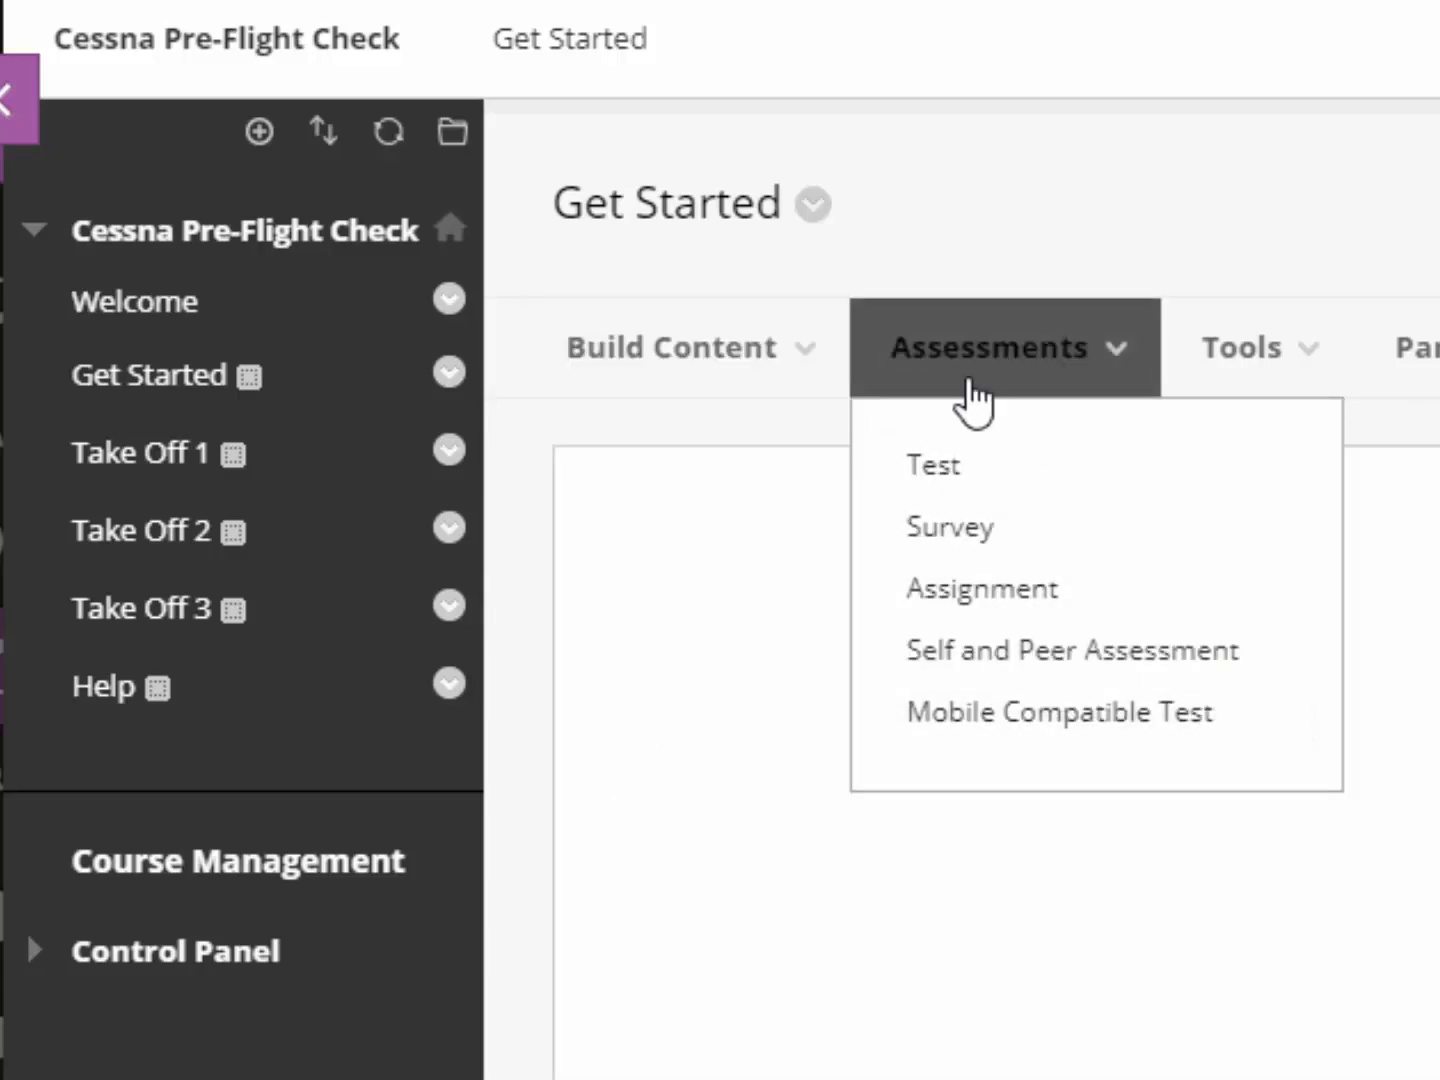
Create a new content item in the Get Started area and name it "Hello - Introduction"
click(823, 355)
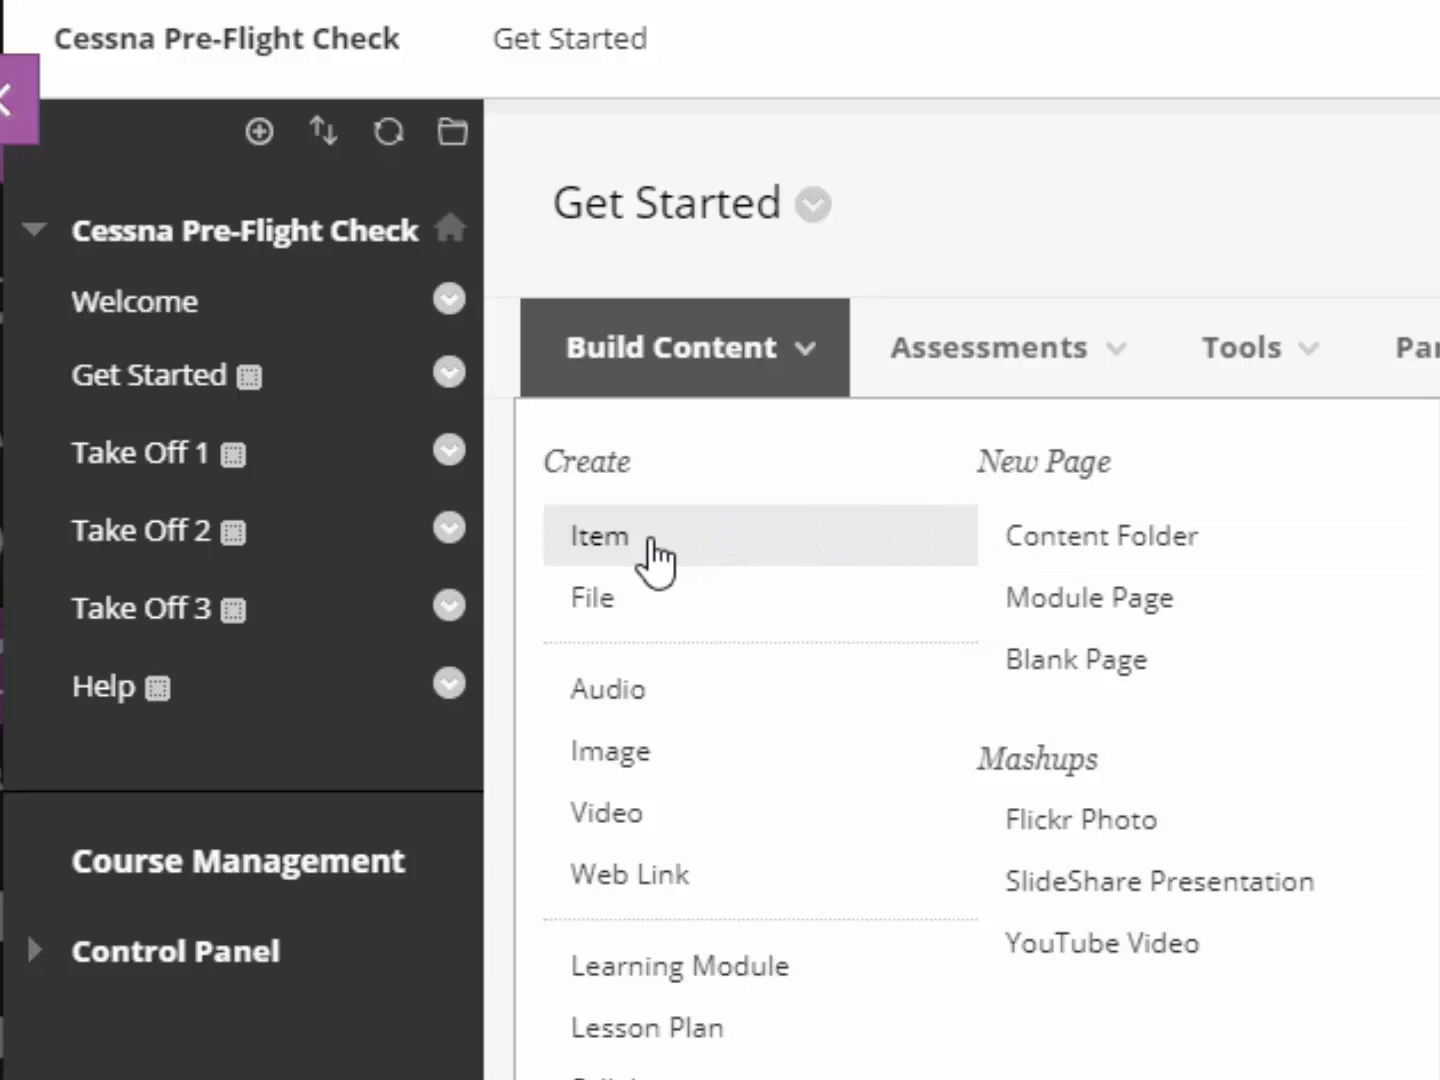
click(655, 555)
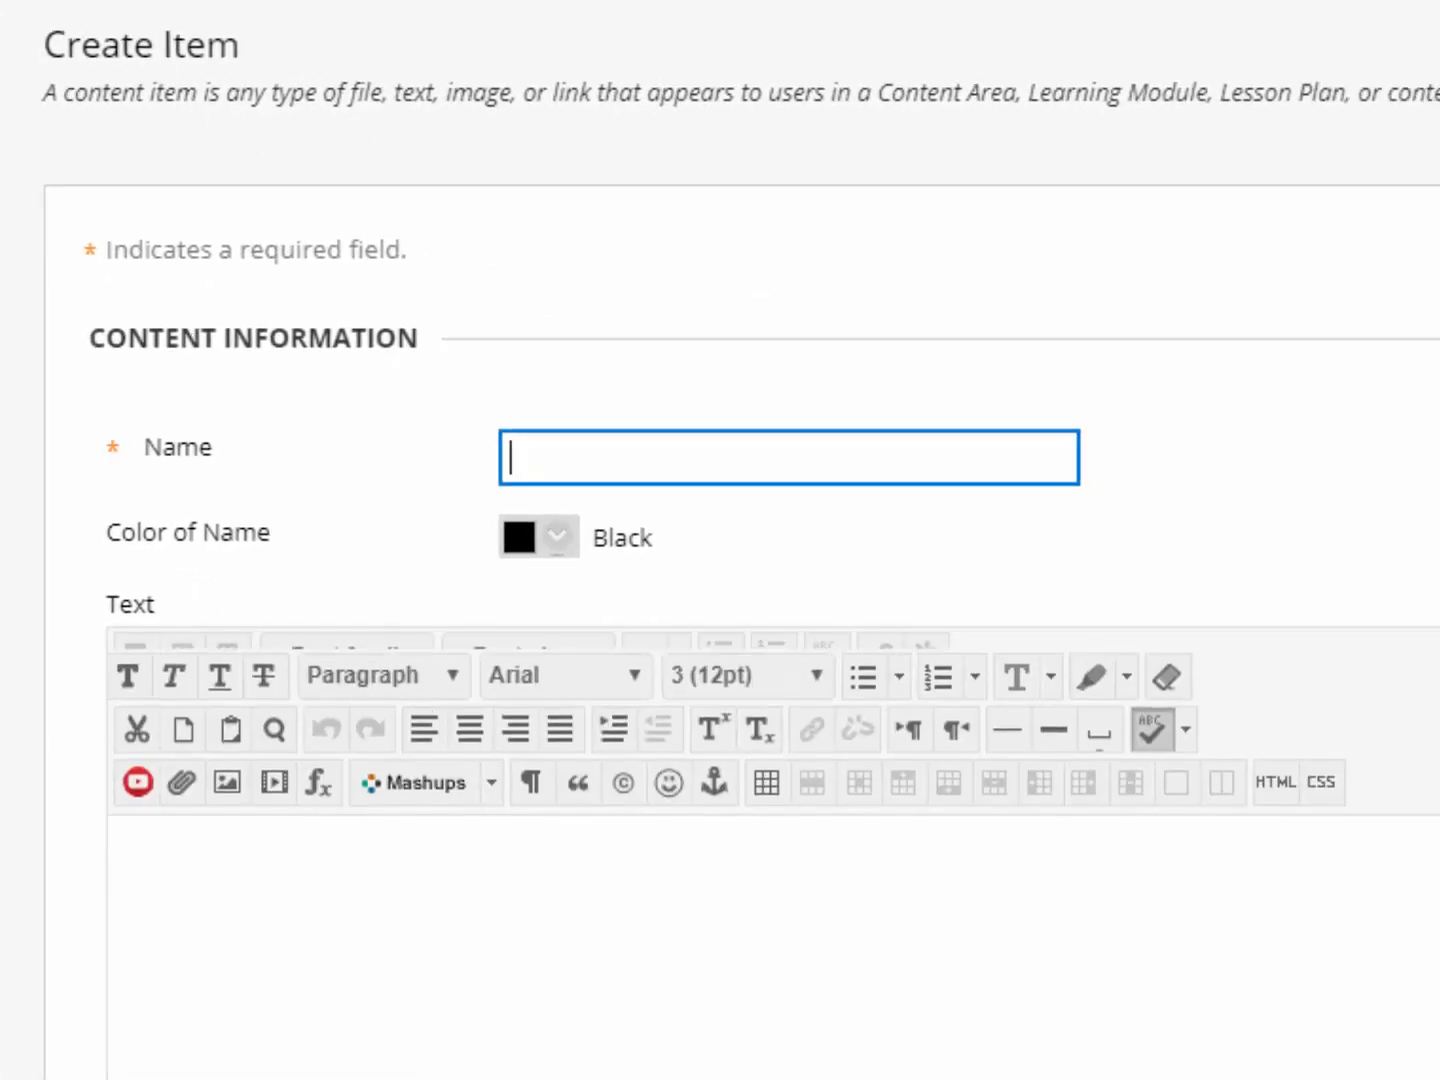
text(In)
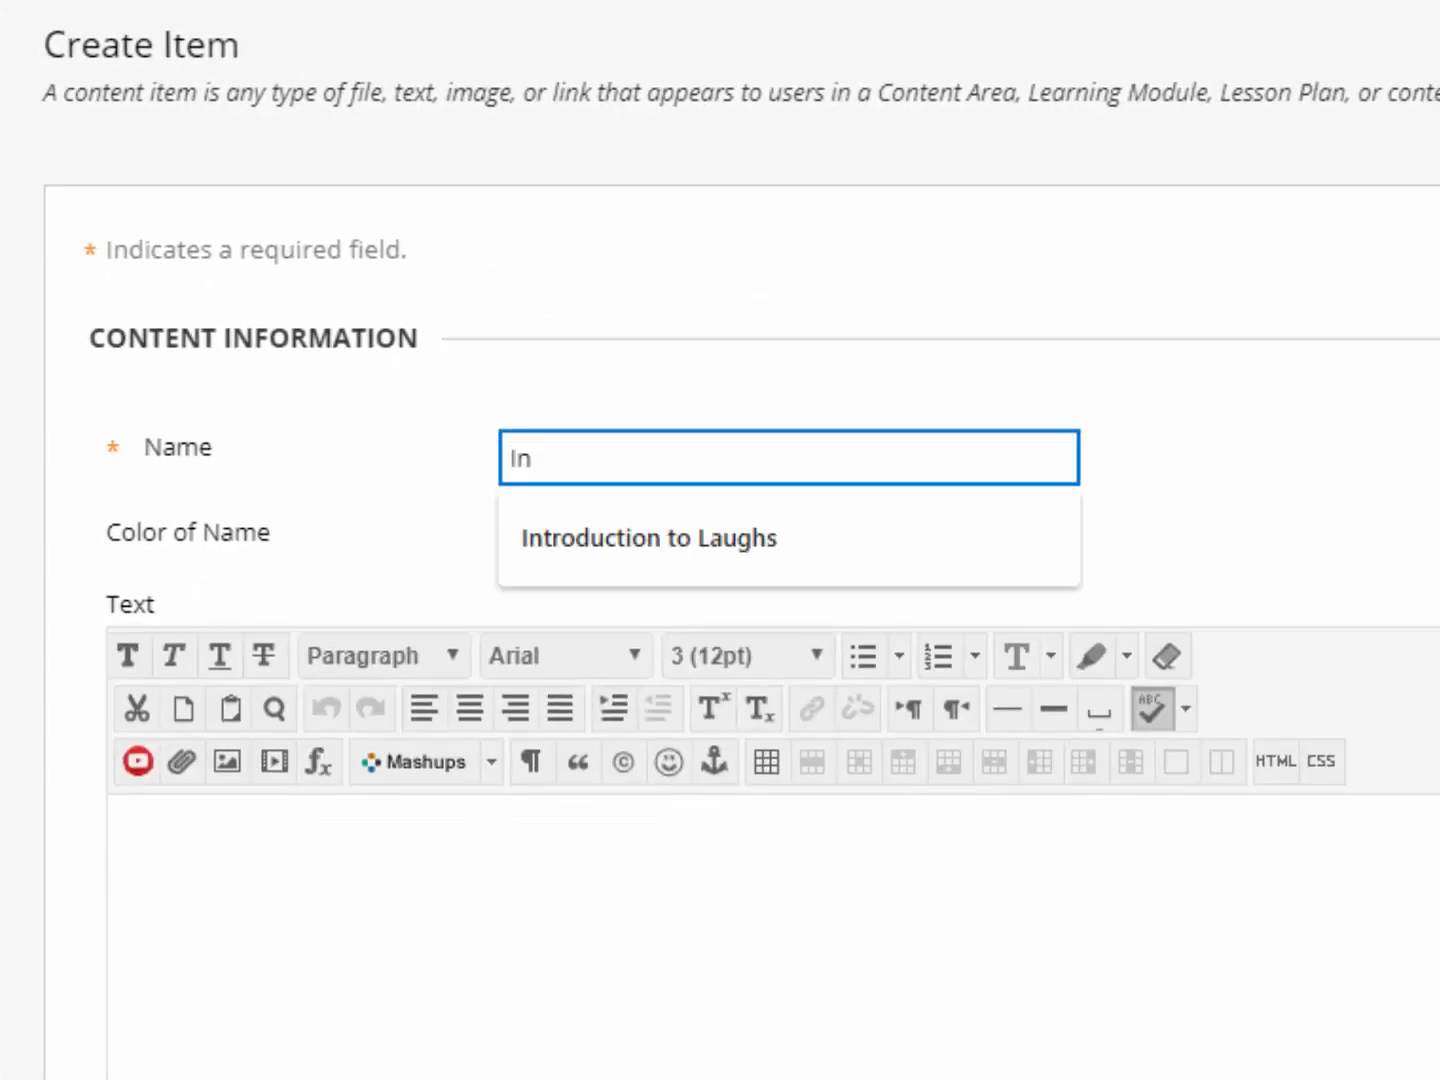
key(BackSpace)
key(BackSpace)
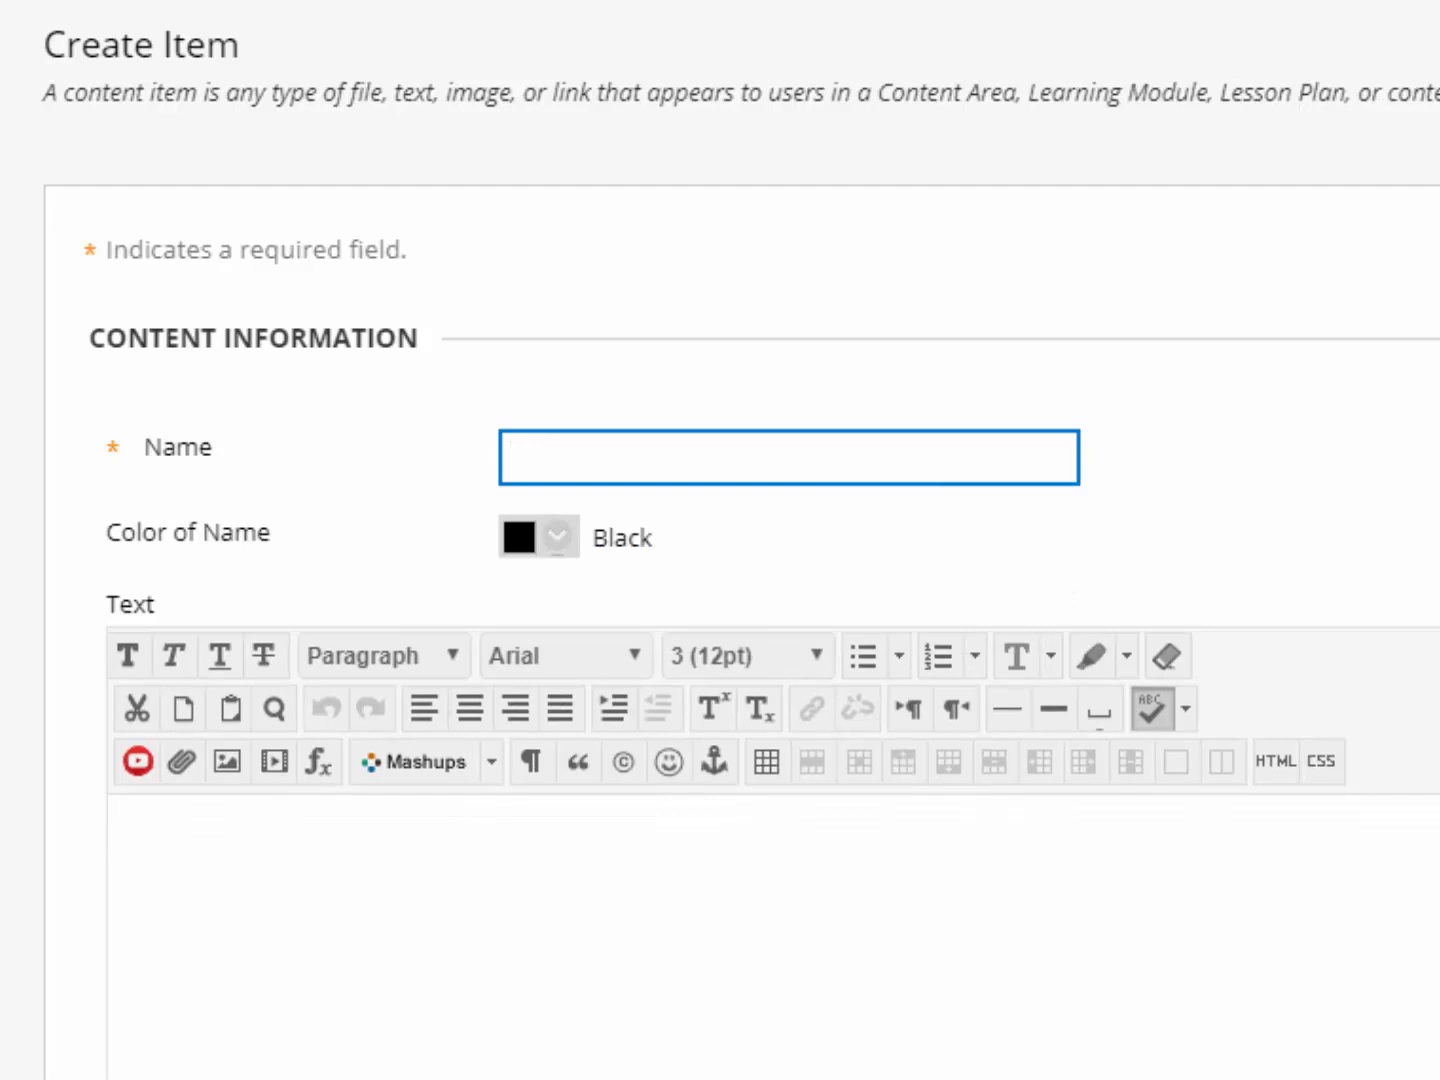
text(Hello - Introduction)
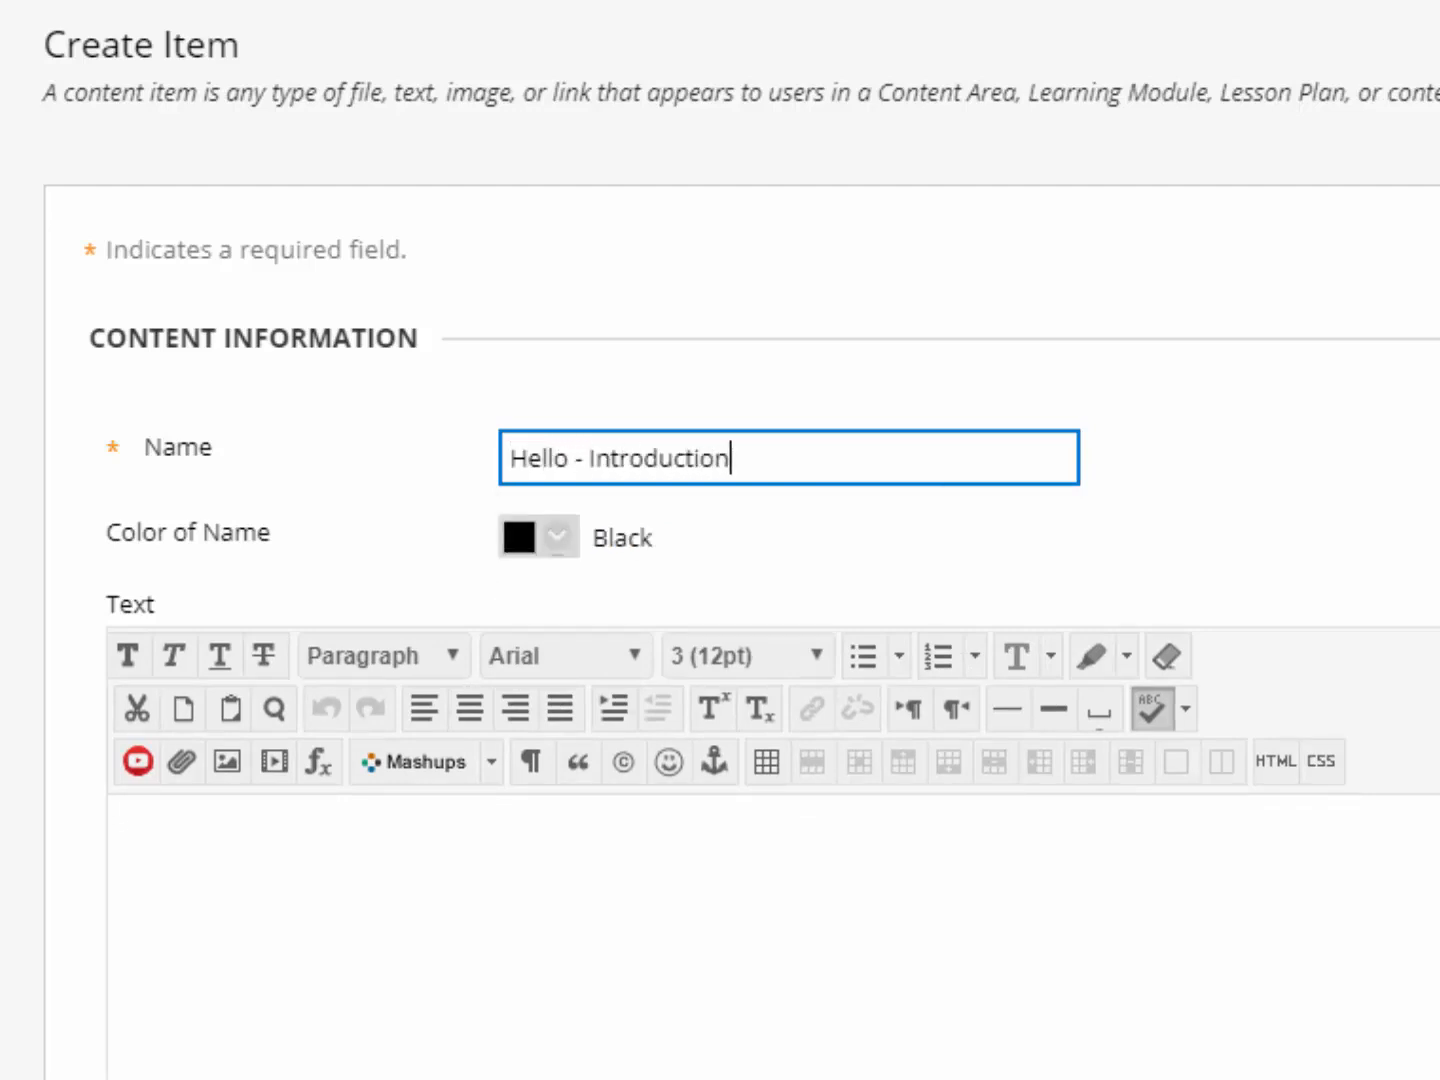
Enter three lines of placeholder text in the item's body and submit the item
click(481, 1034)
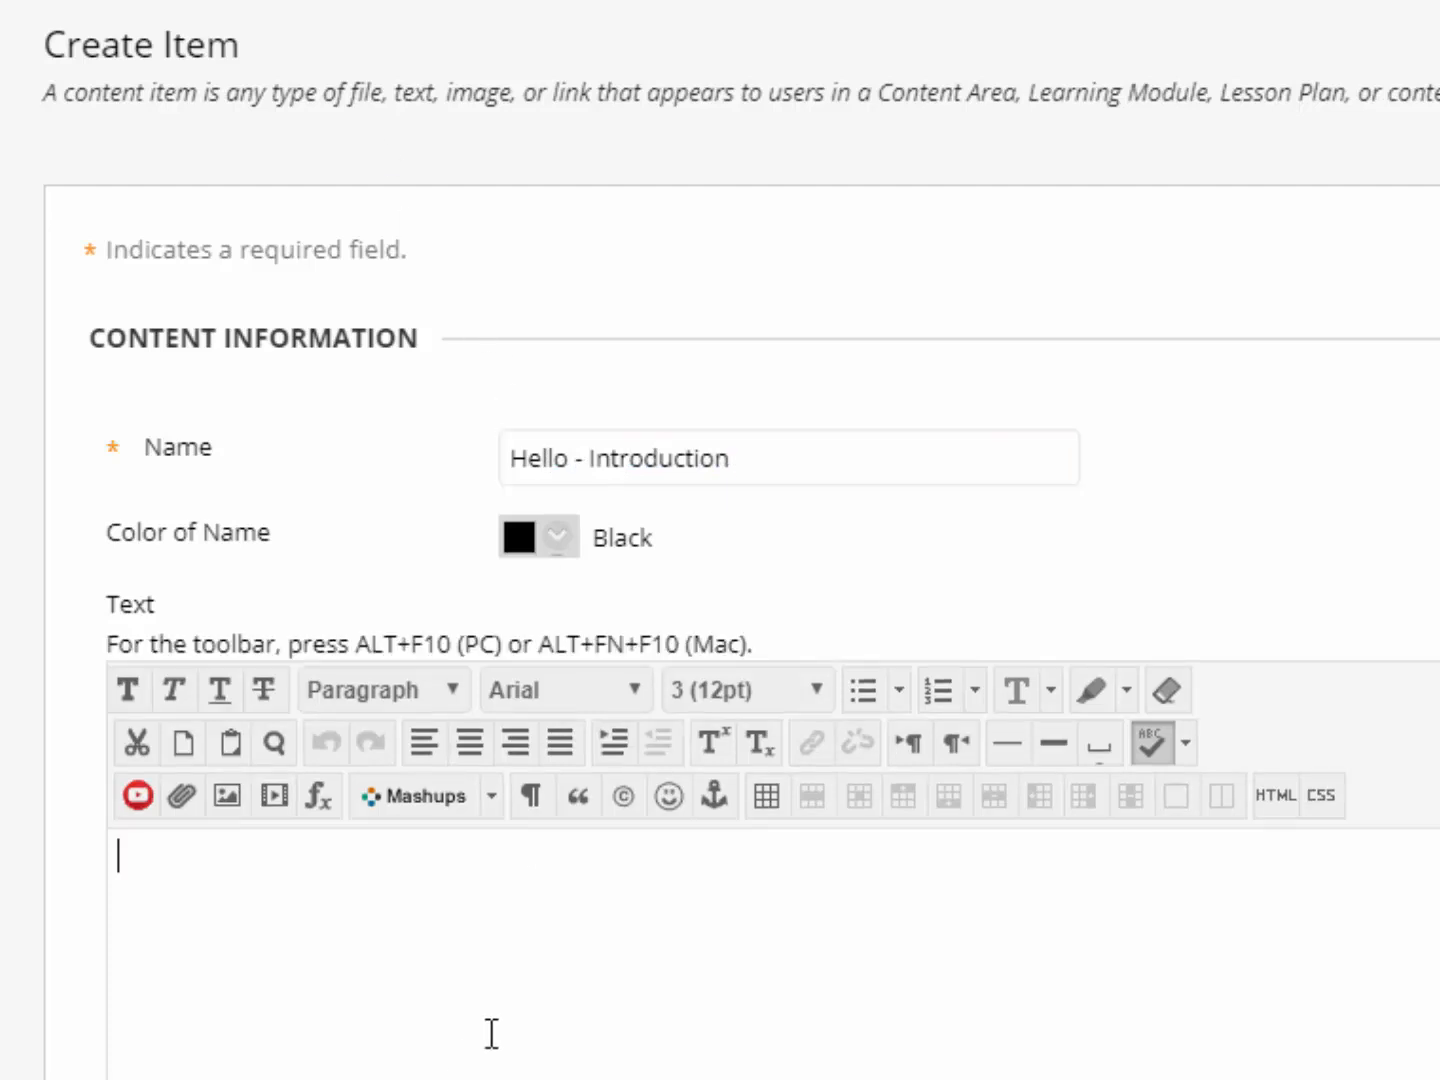
text(kjasdkfjkasjflkasjfkasjfljasflkjasff)
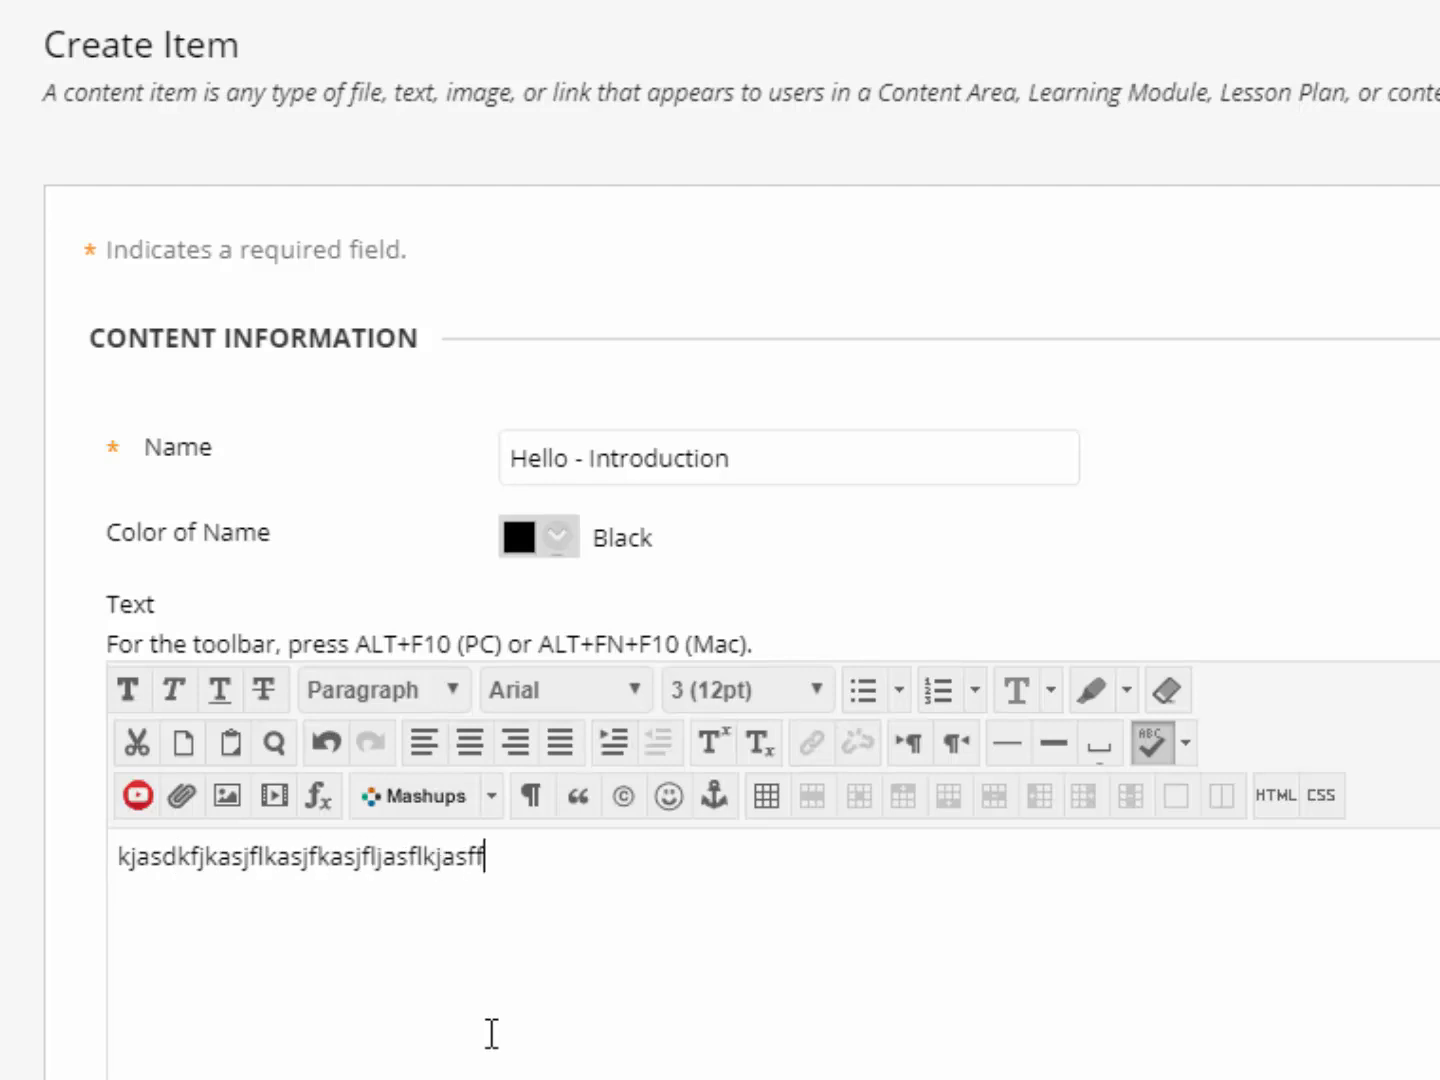
key(Return)
text(asdfasfasfasfasfasf)
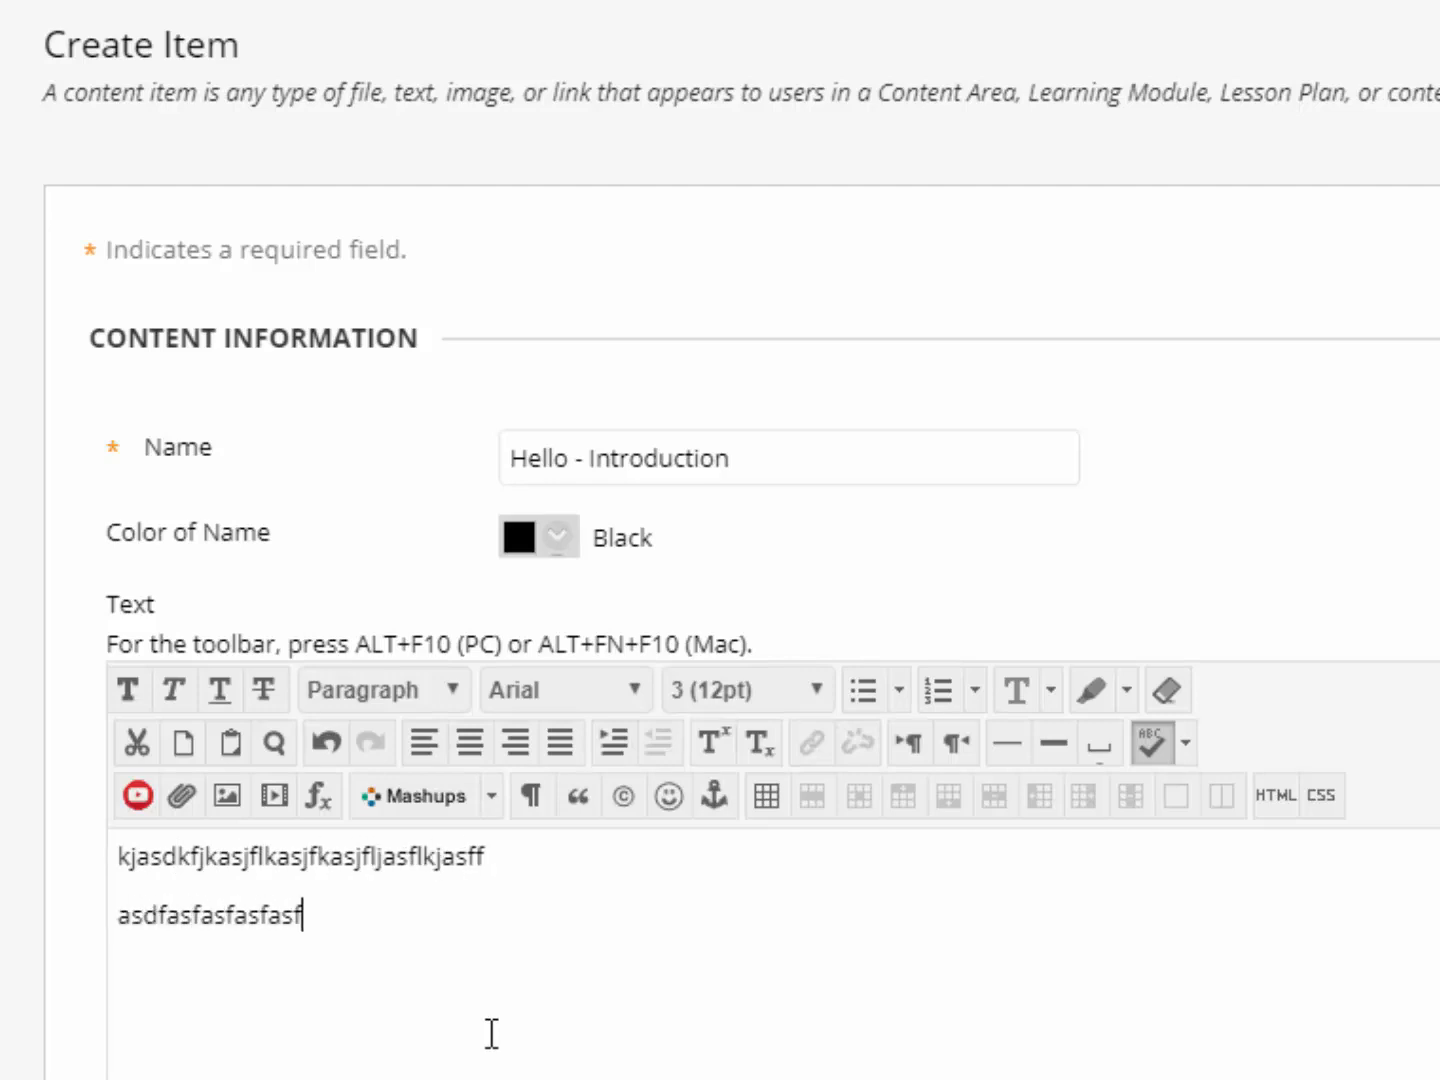
key(Return)
text(asfasfasfasfasfasfasfasfafd)
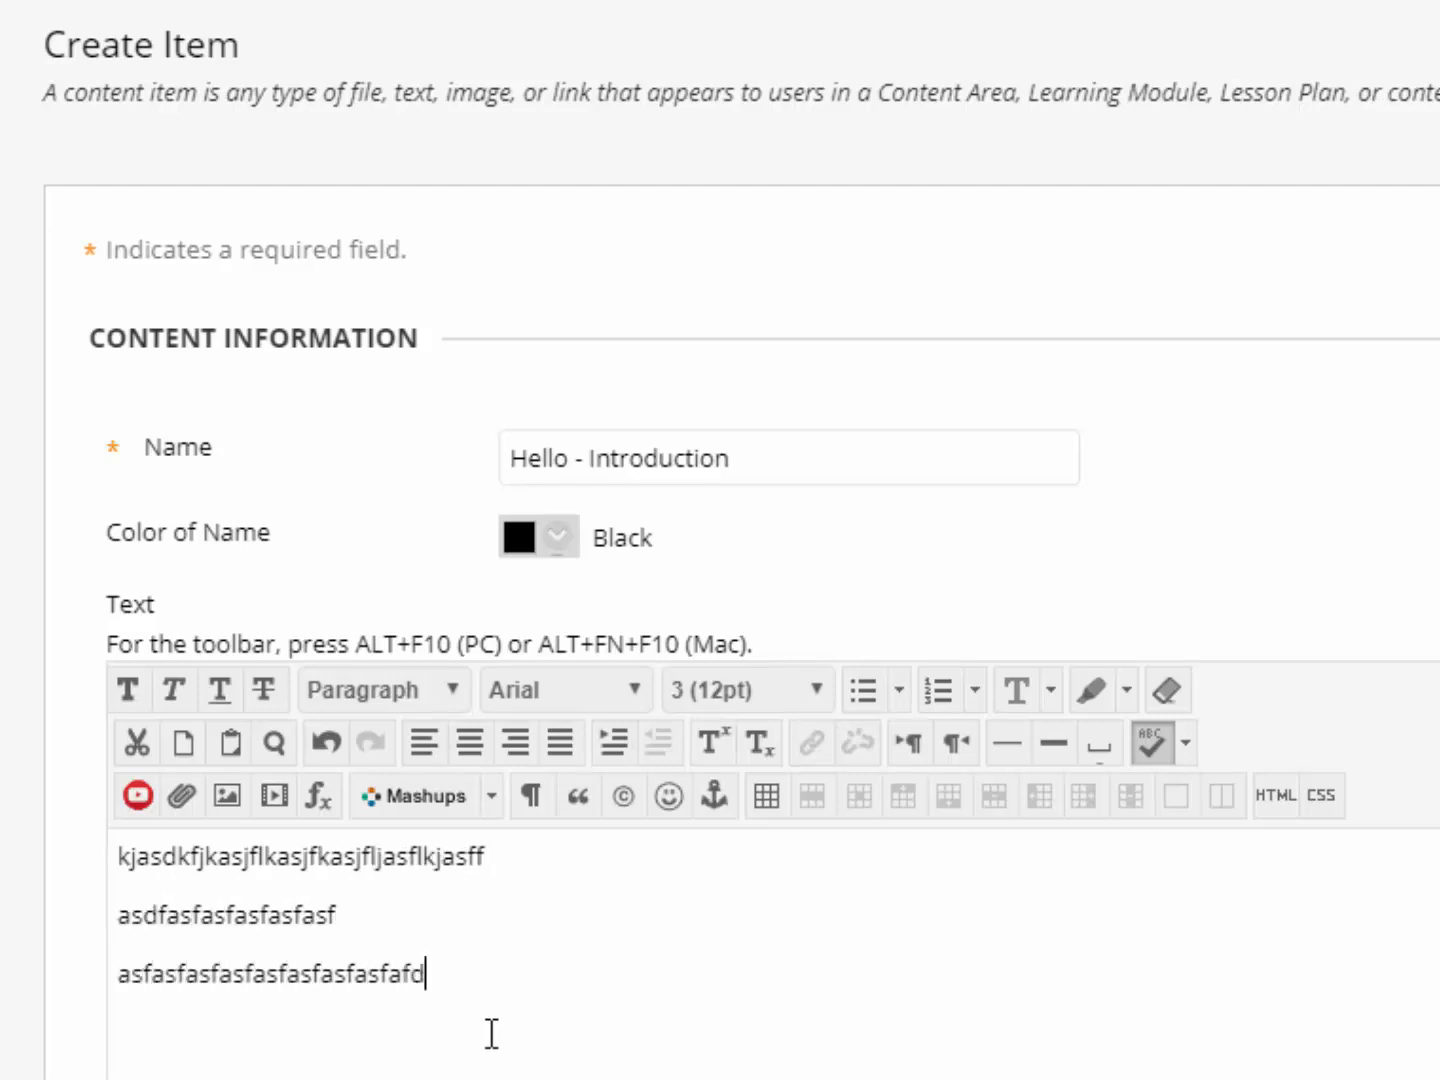
key(Return)
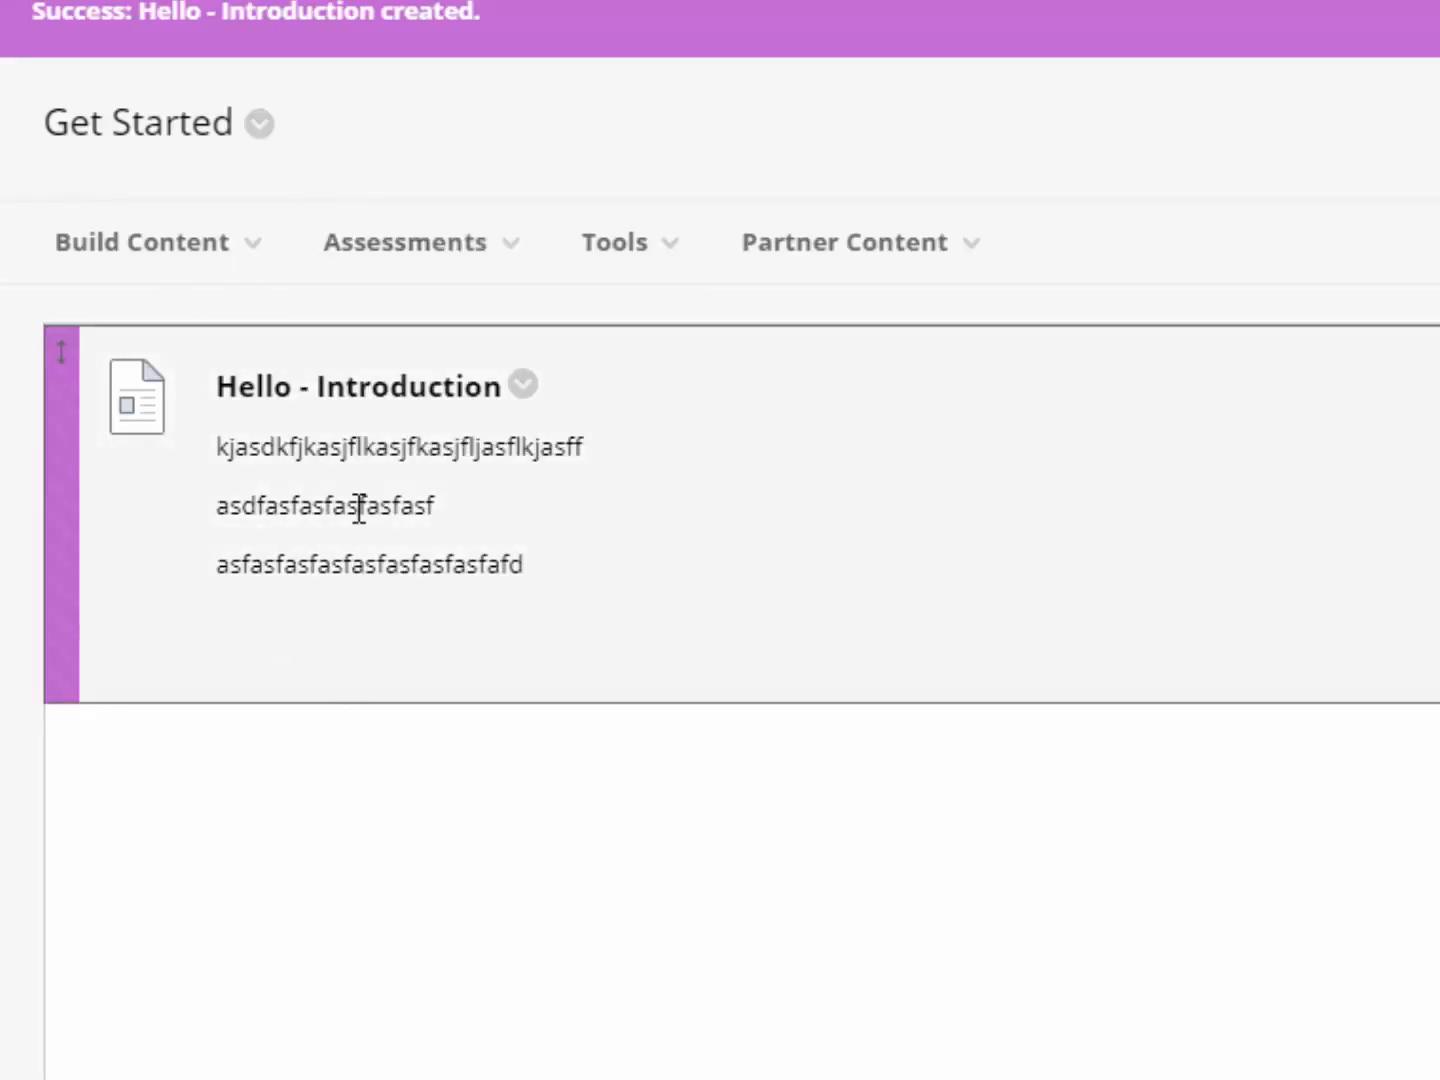
Create another content item in the Get Started area and name it "Schedule"
click(208, 250)
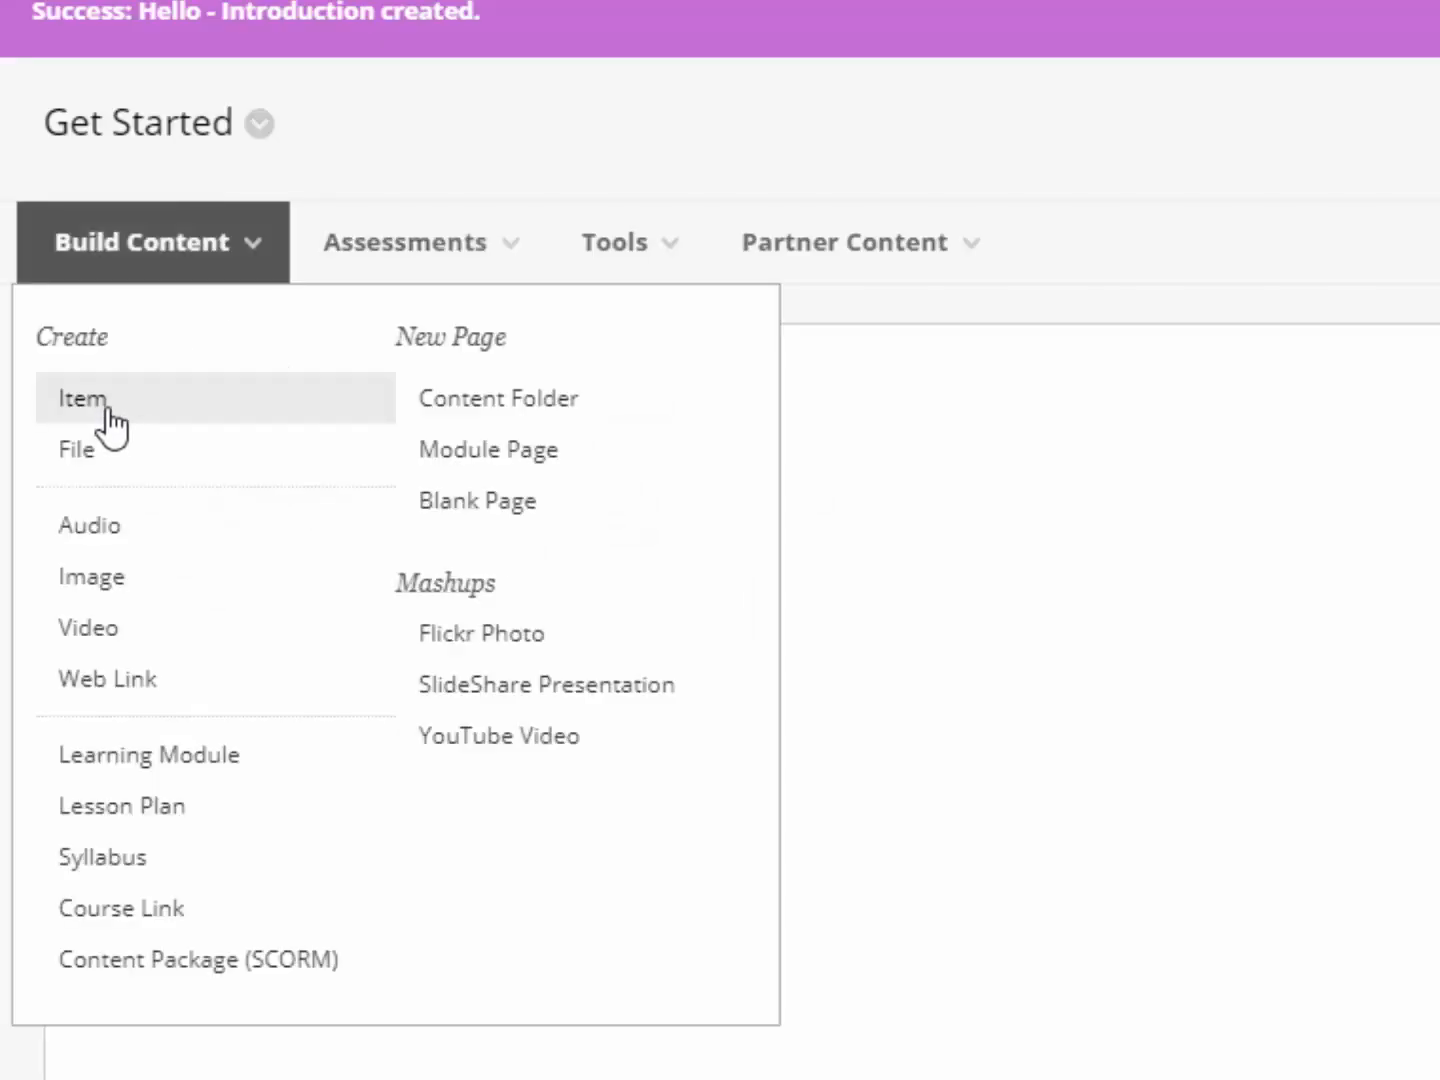
click(108, 417)
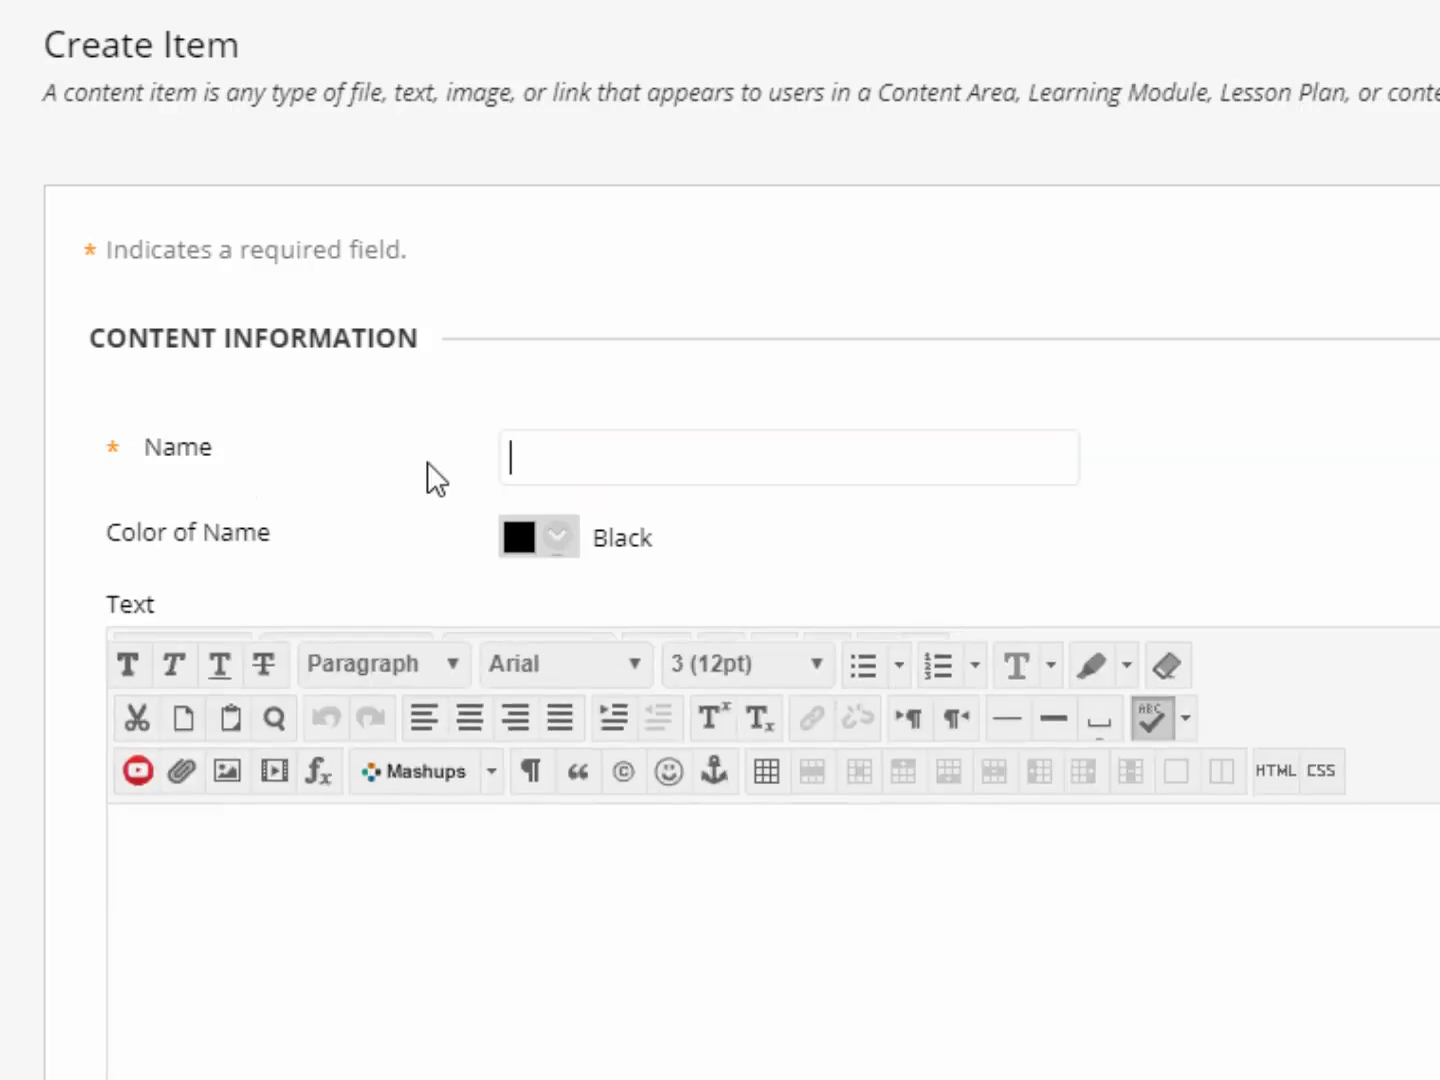
text(Scehdu)
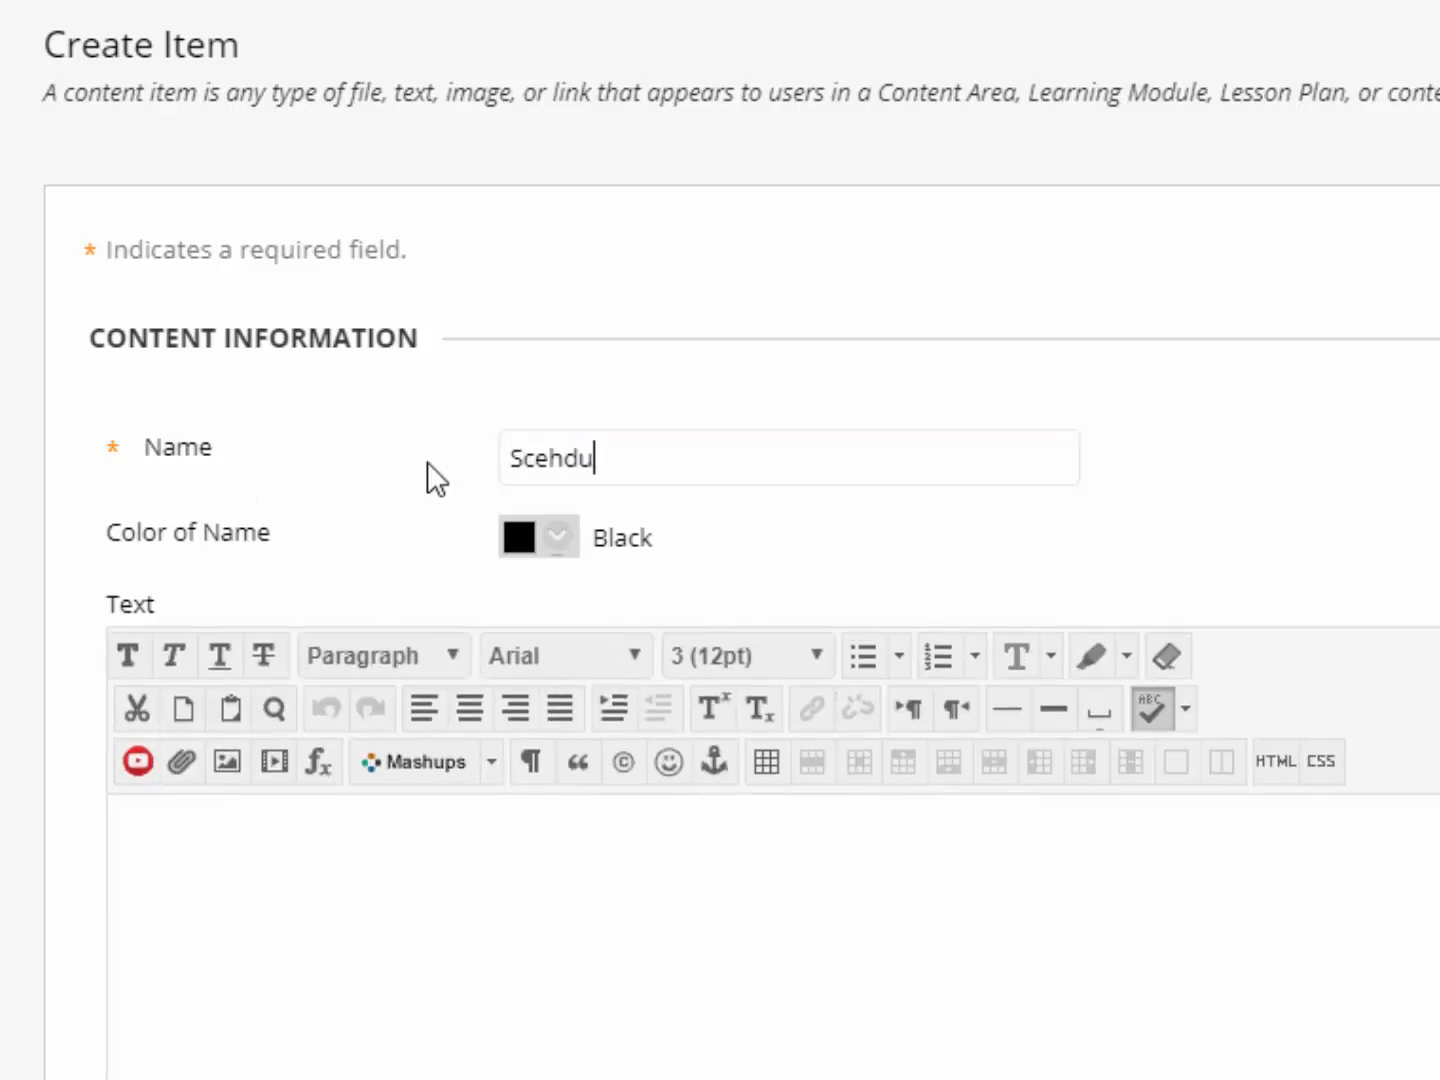
key(BackSpace)
key(BackSpace)
key(BackSpace)
key(BackSpace)
text(che)
key(BackSpace)
key(BackSpace)
key(BackSpace)
text(heddul)
key(BackSpace)
key(BackSpace)
key(BackSpace)
text(ule)
Paste the copied weekly course schedule table into the Schedule item's text, review it and submit the item
click(320, 1024)
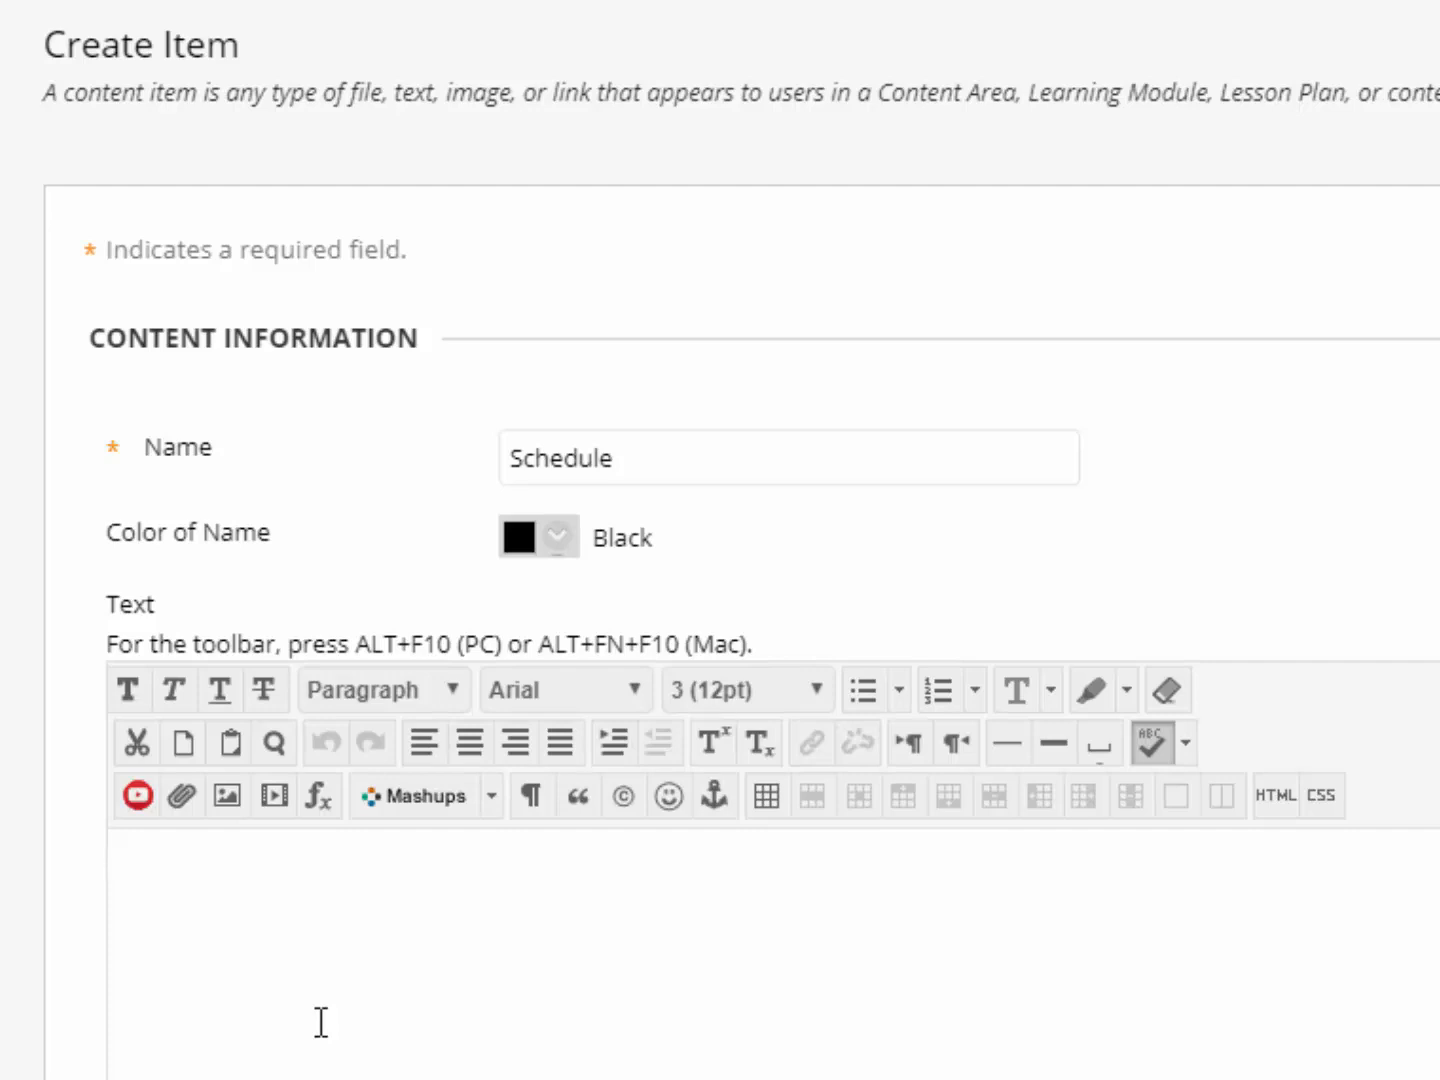
key(ctrl+v)
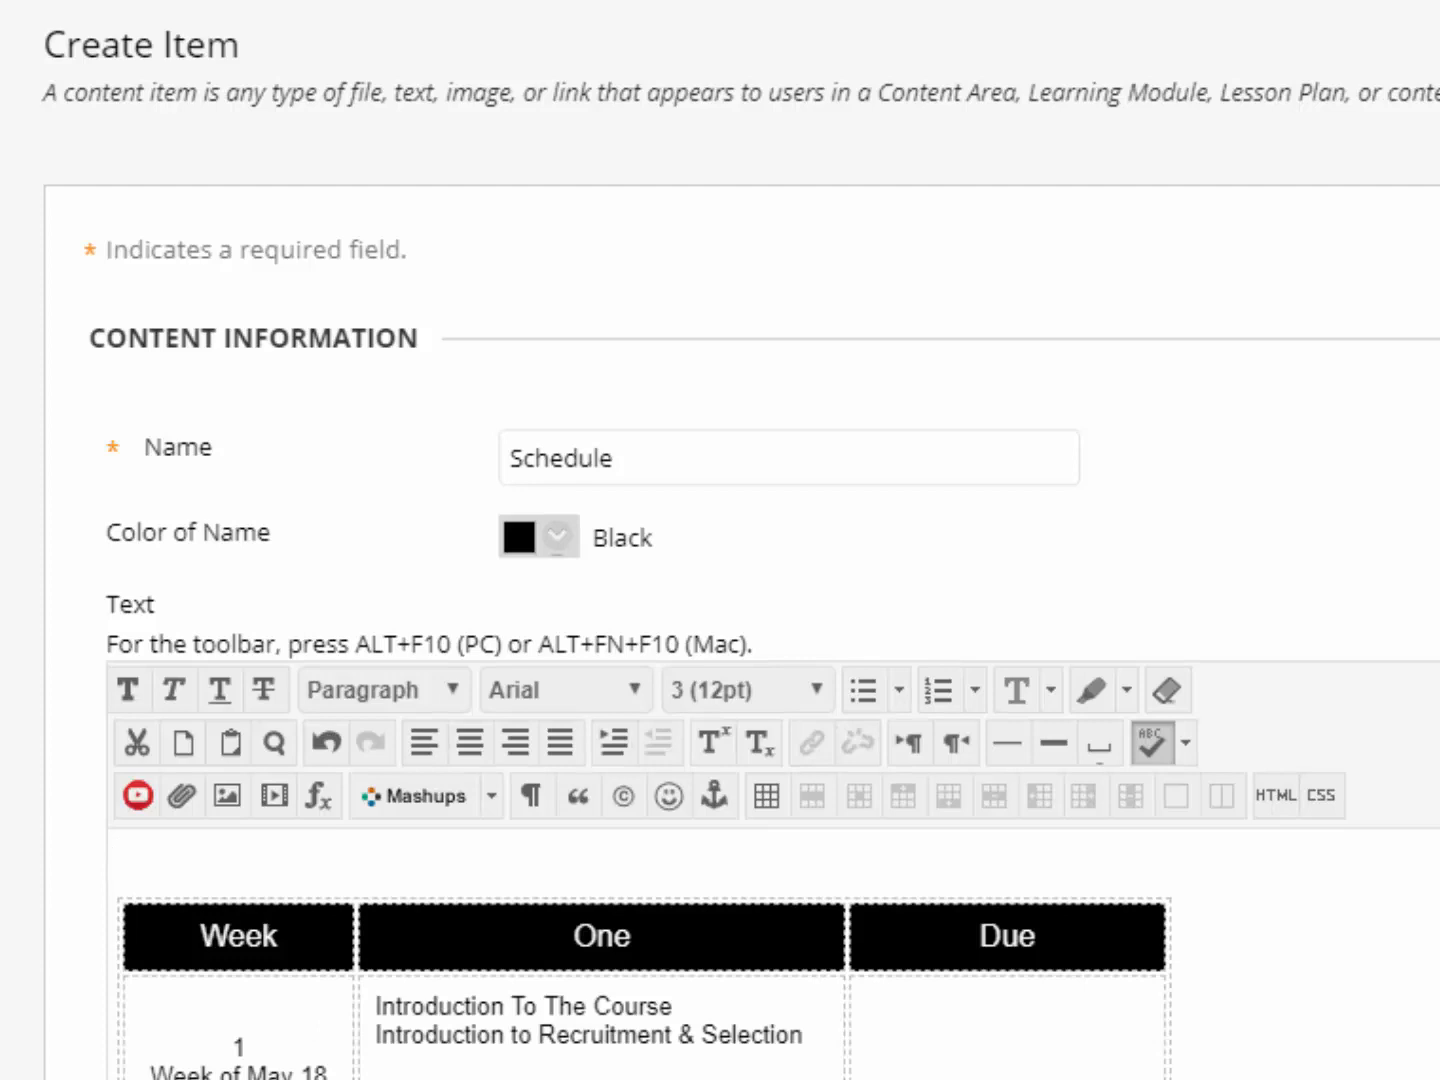
scroll(786, 842, down, 2)
scroll(787, 843, up, 2)
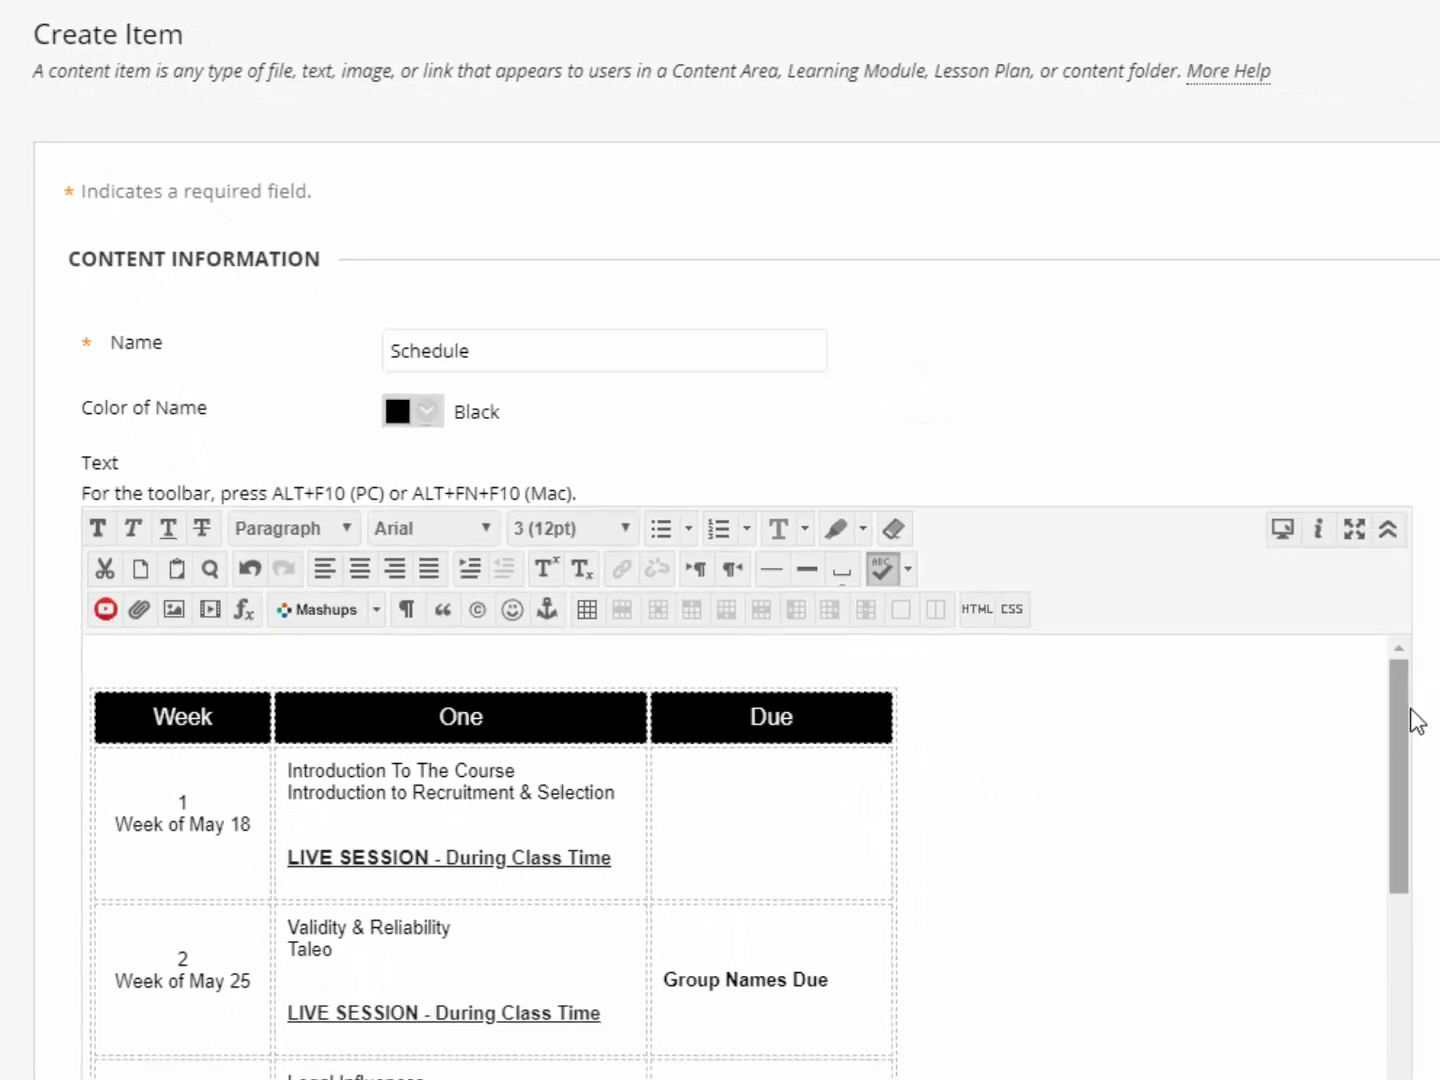
mouse_move(1405, 708)
mouse_down()
mouse_move(1399, 746)
mouse_move(1427, 708)
mouse_up()
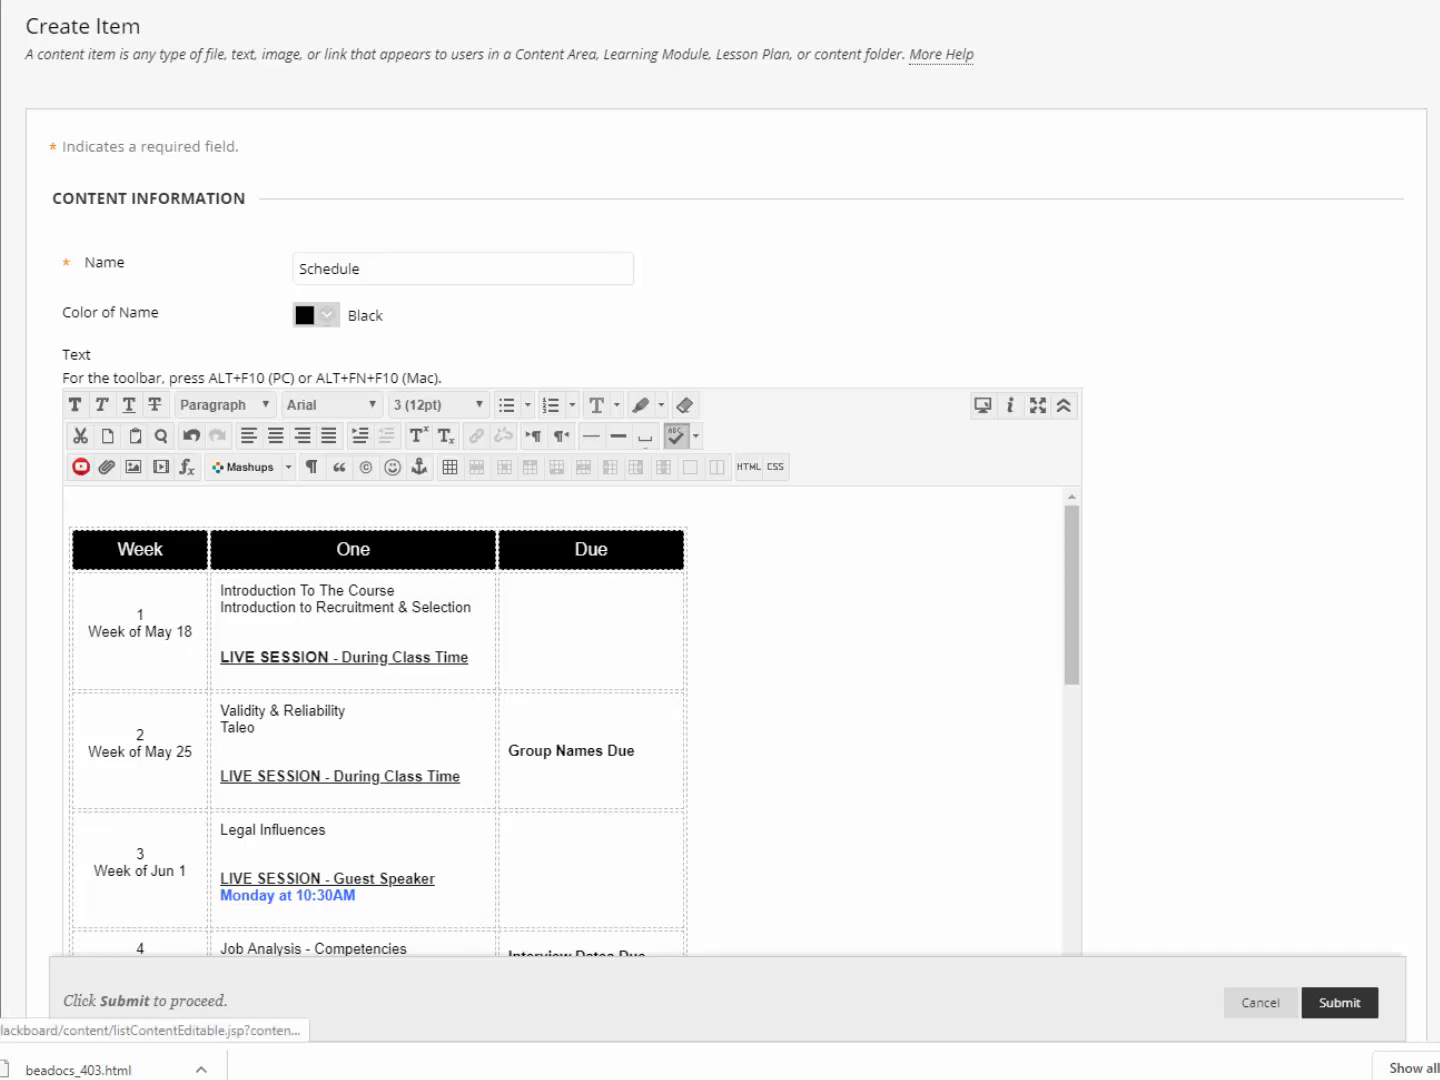
scroll(495, 700, down, 6)
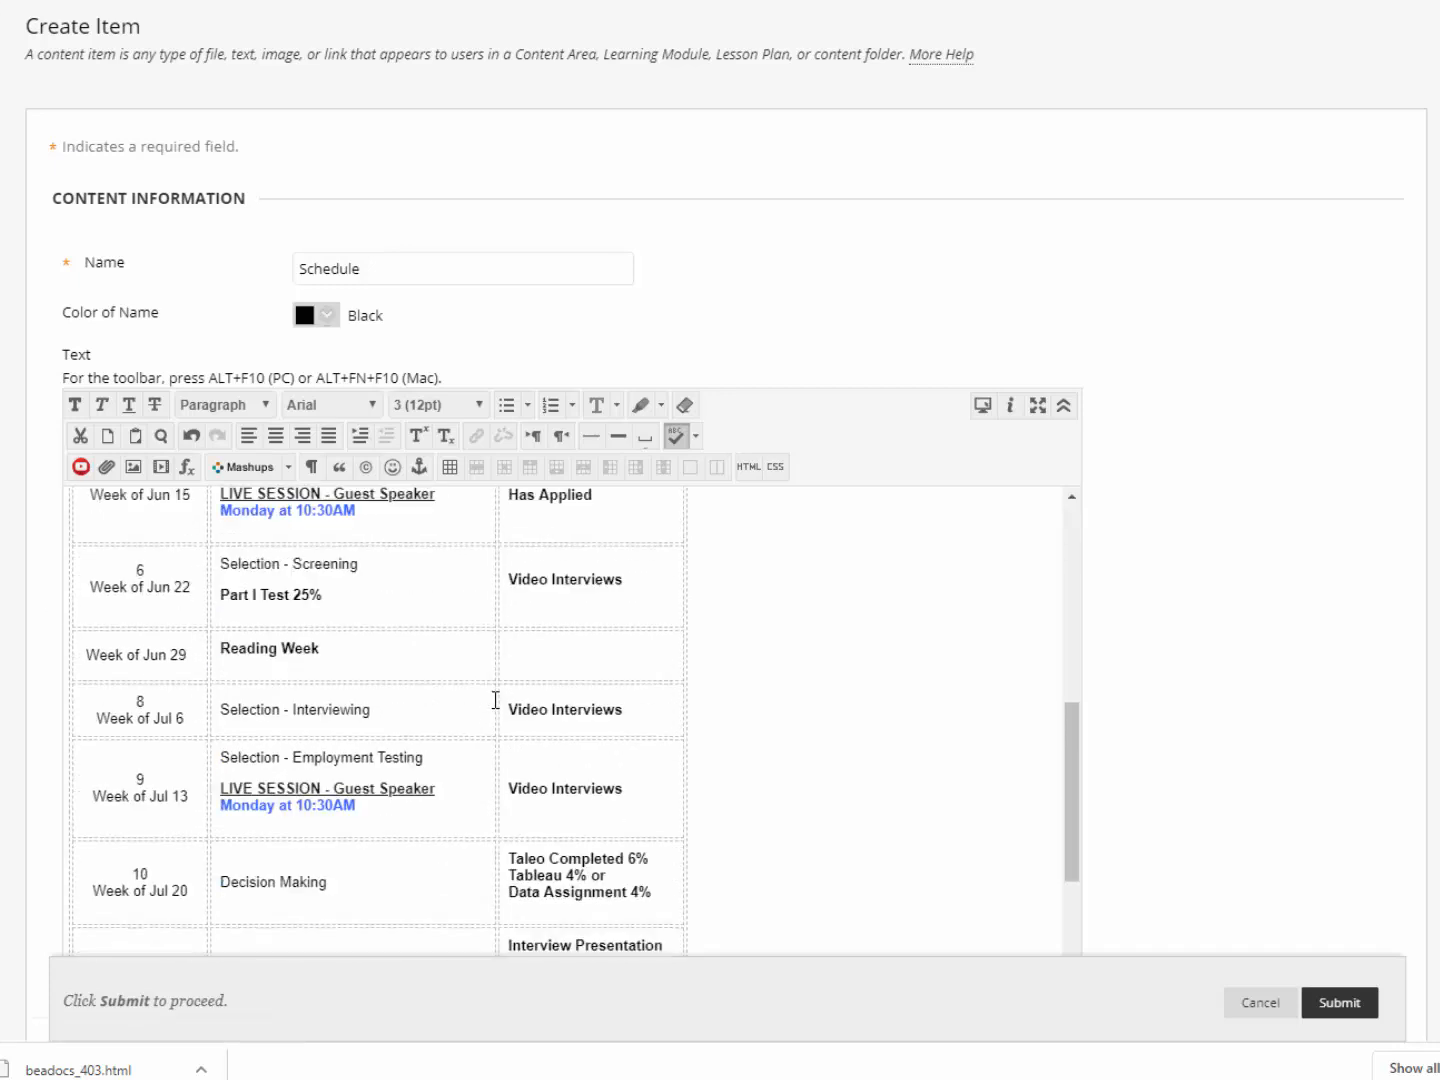
scroll(495, 700, down, 2)
scroll(495, 700, up, 10)
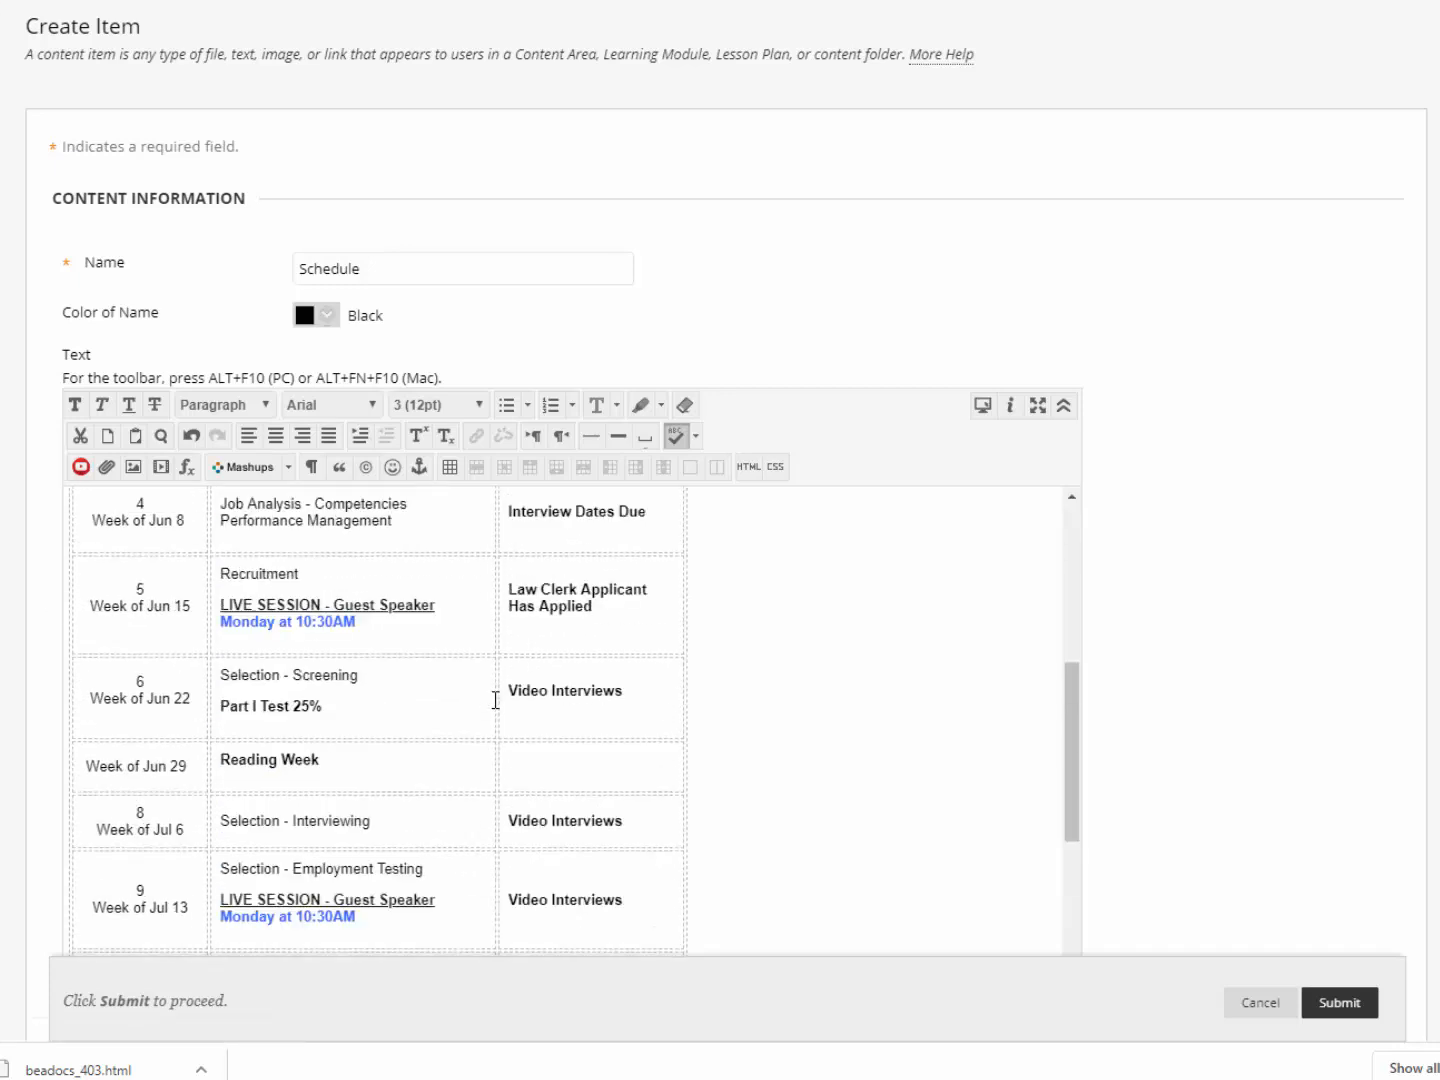
click(753, 676)
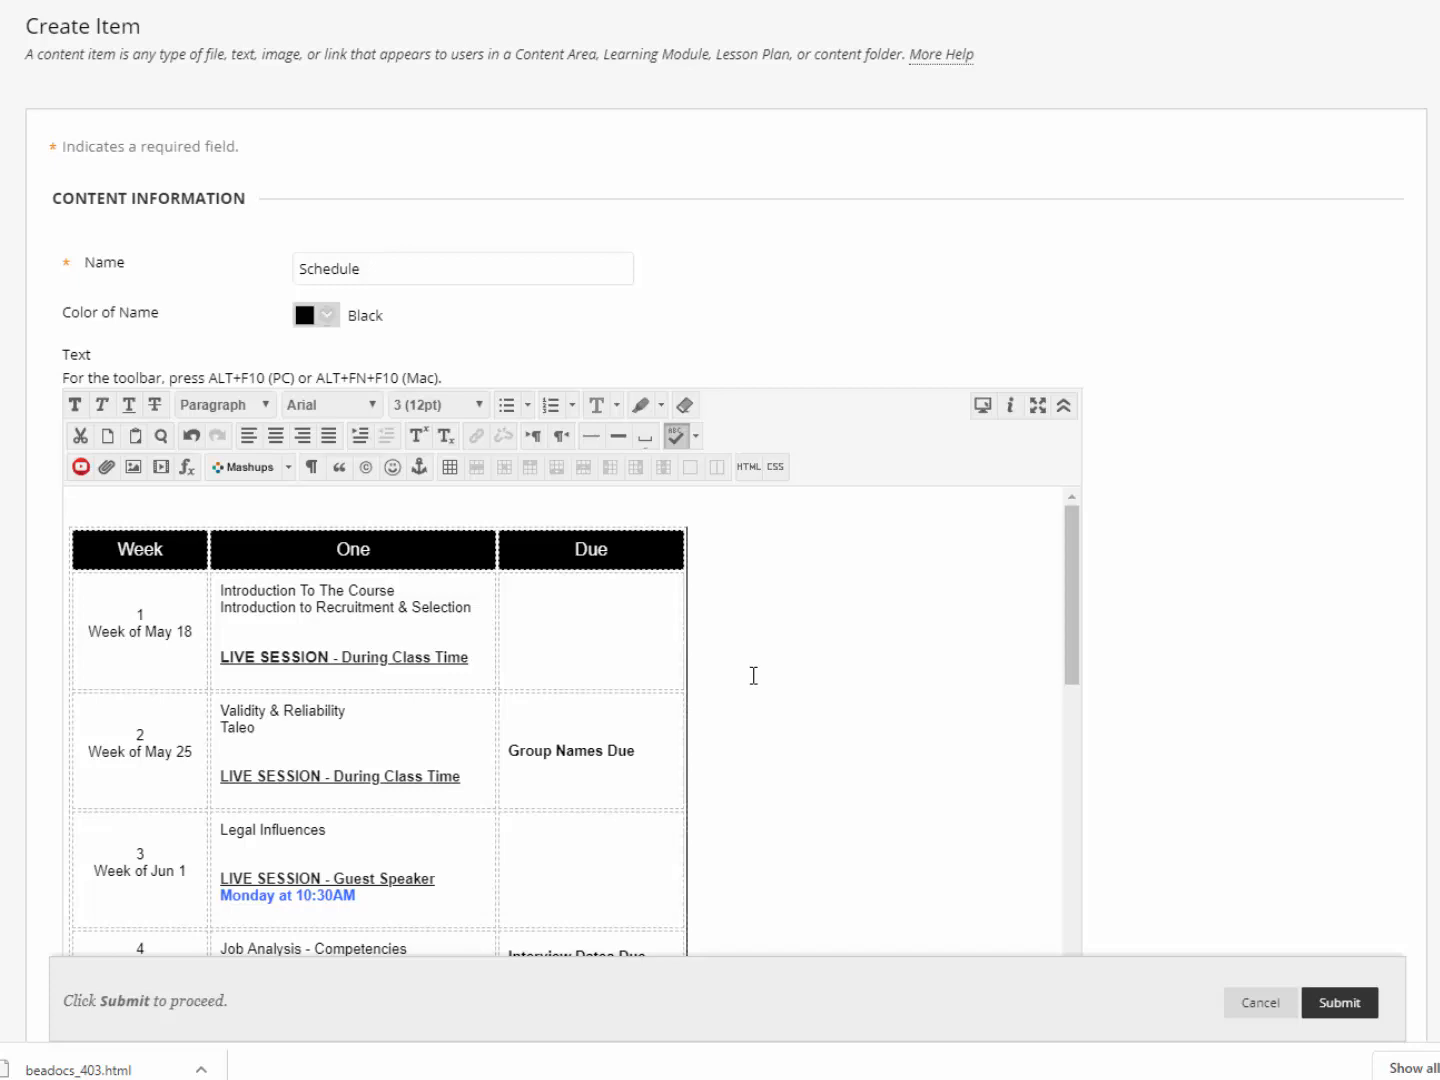
click(1334, 1006)
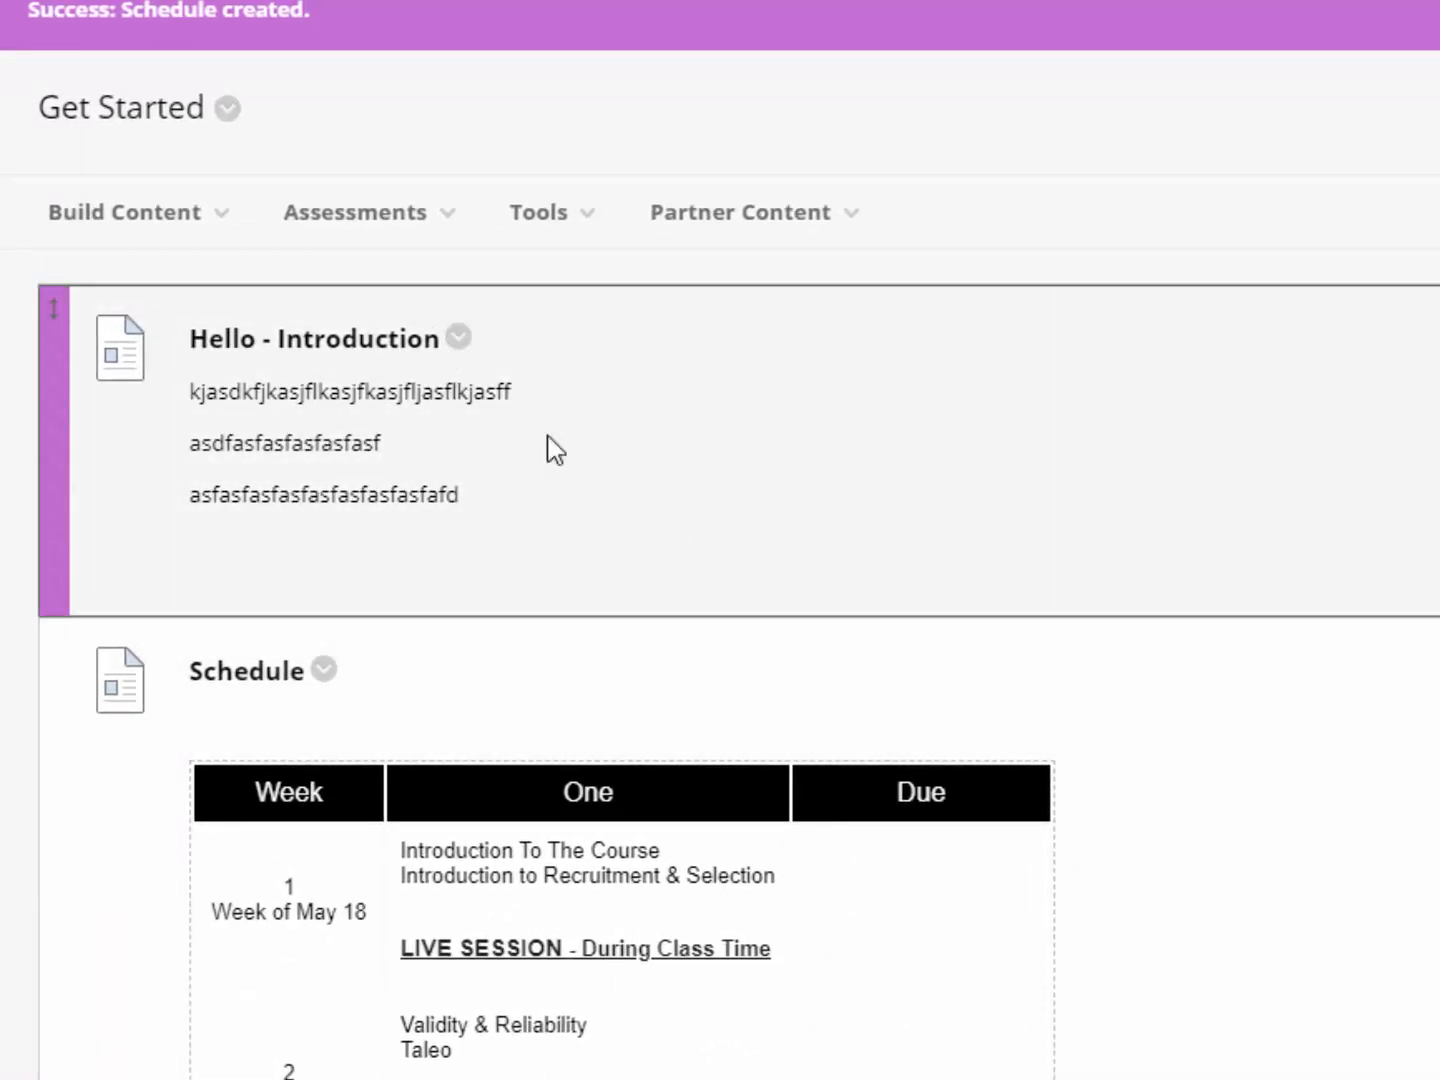
Open the Hello - Introduction item for editing, then copy the learner prerequisites text below the heading on slide 2 of the PowerPoint presentation
click(457, 340)
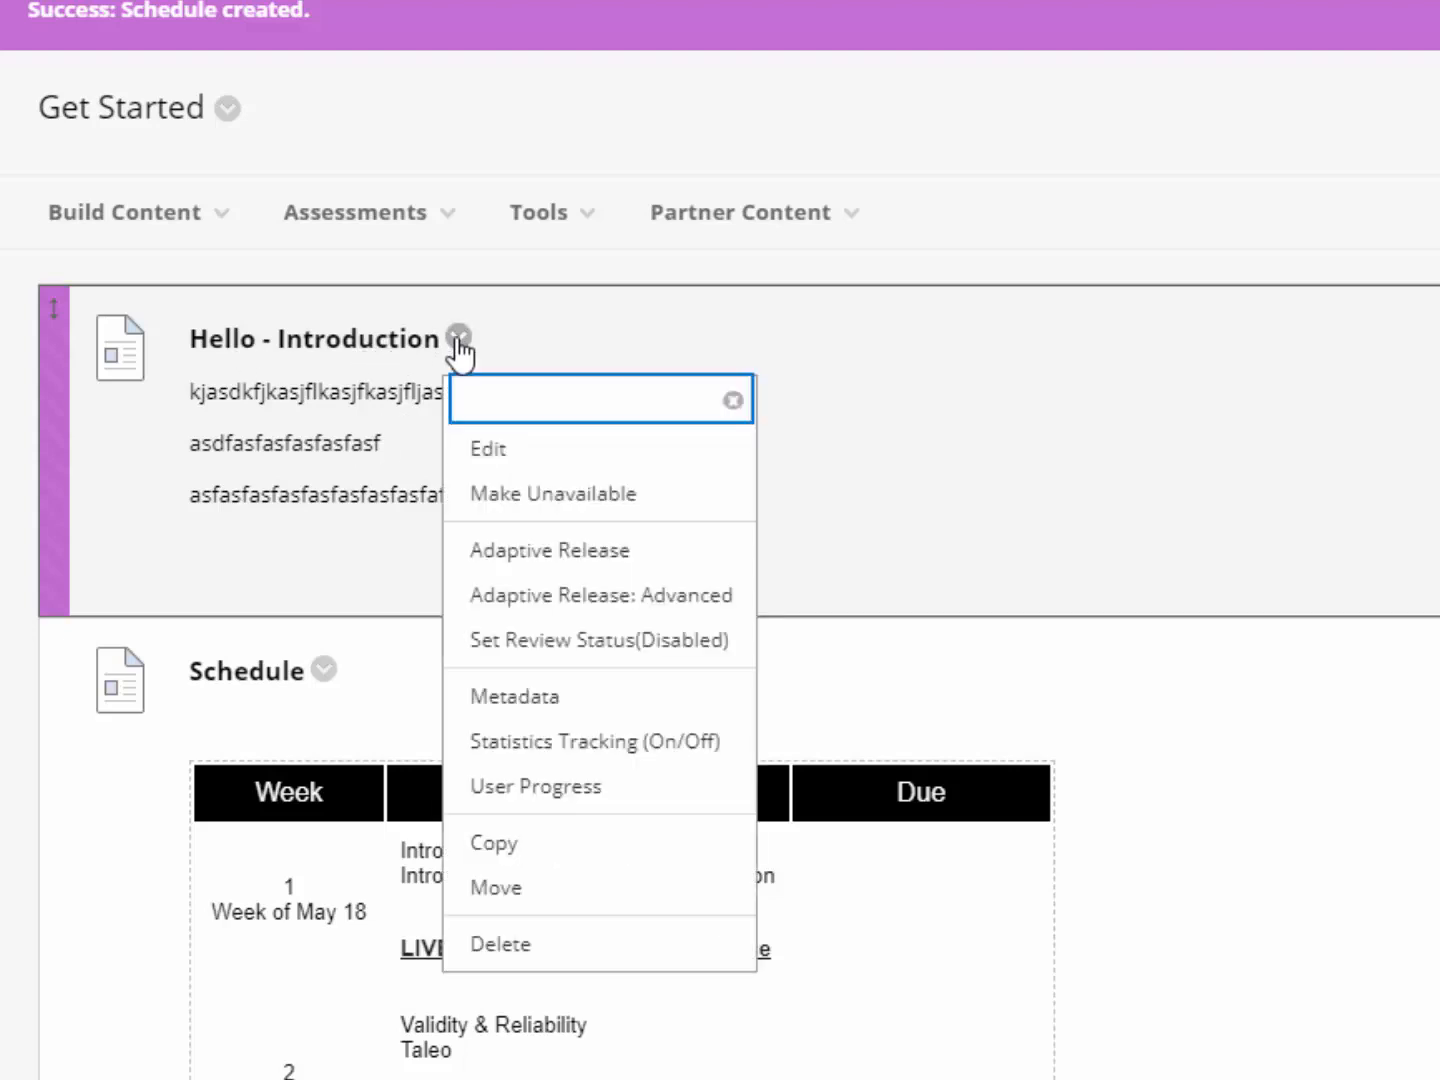
click(514, 455)
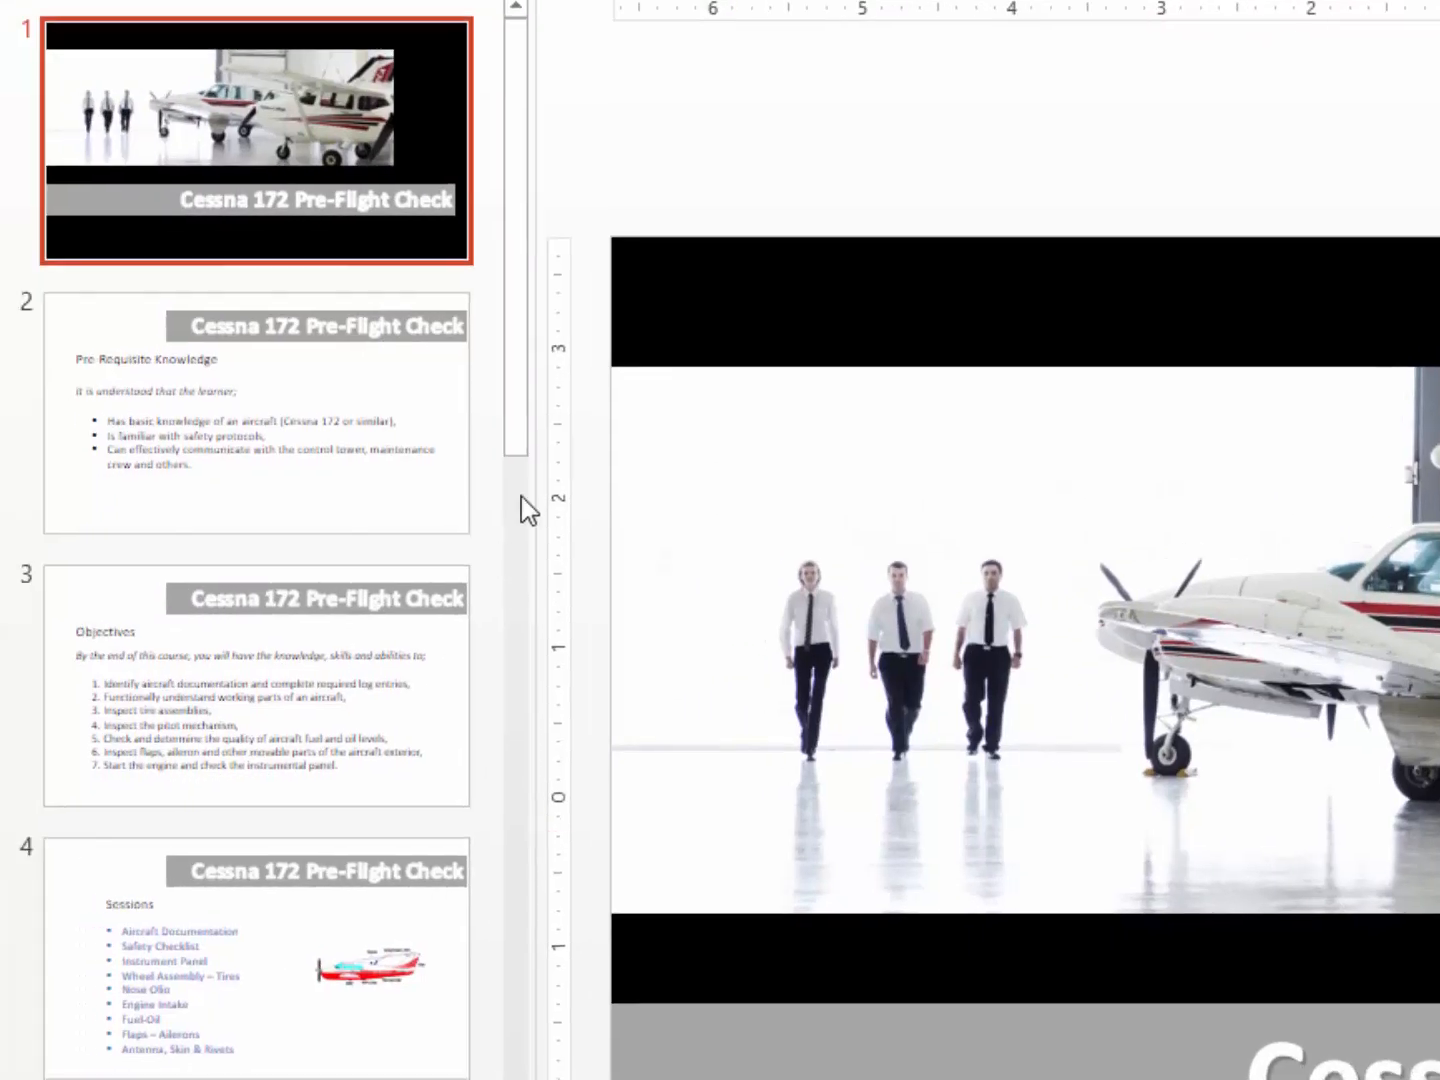
click(386, 440)
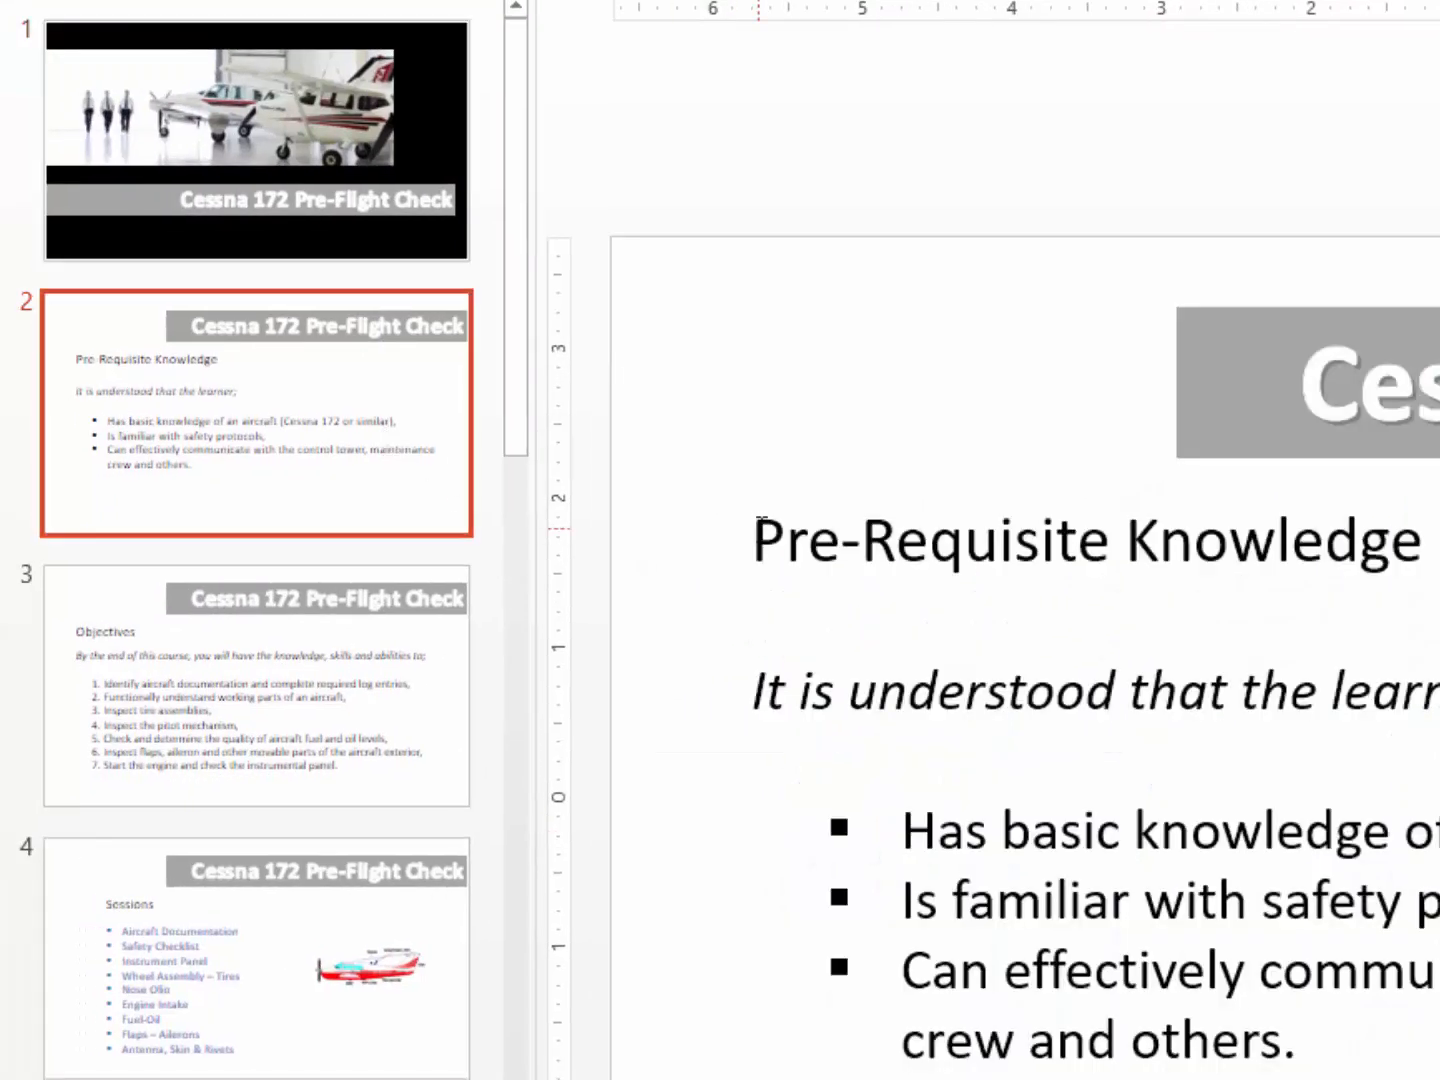
drag(757, 527, 1420, 540)
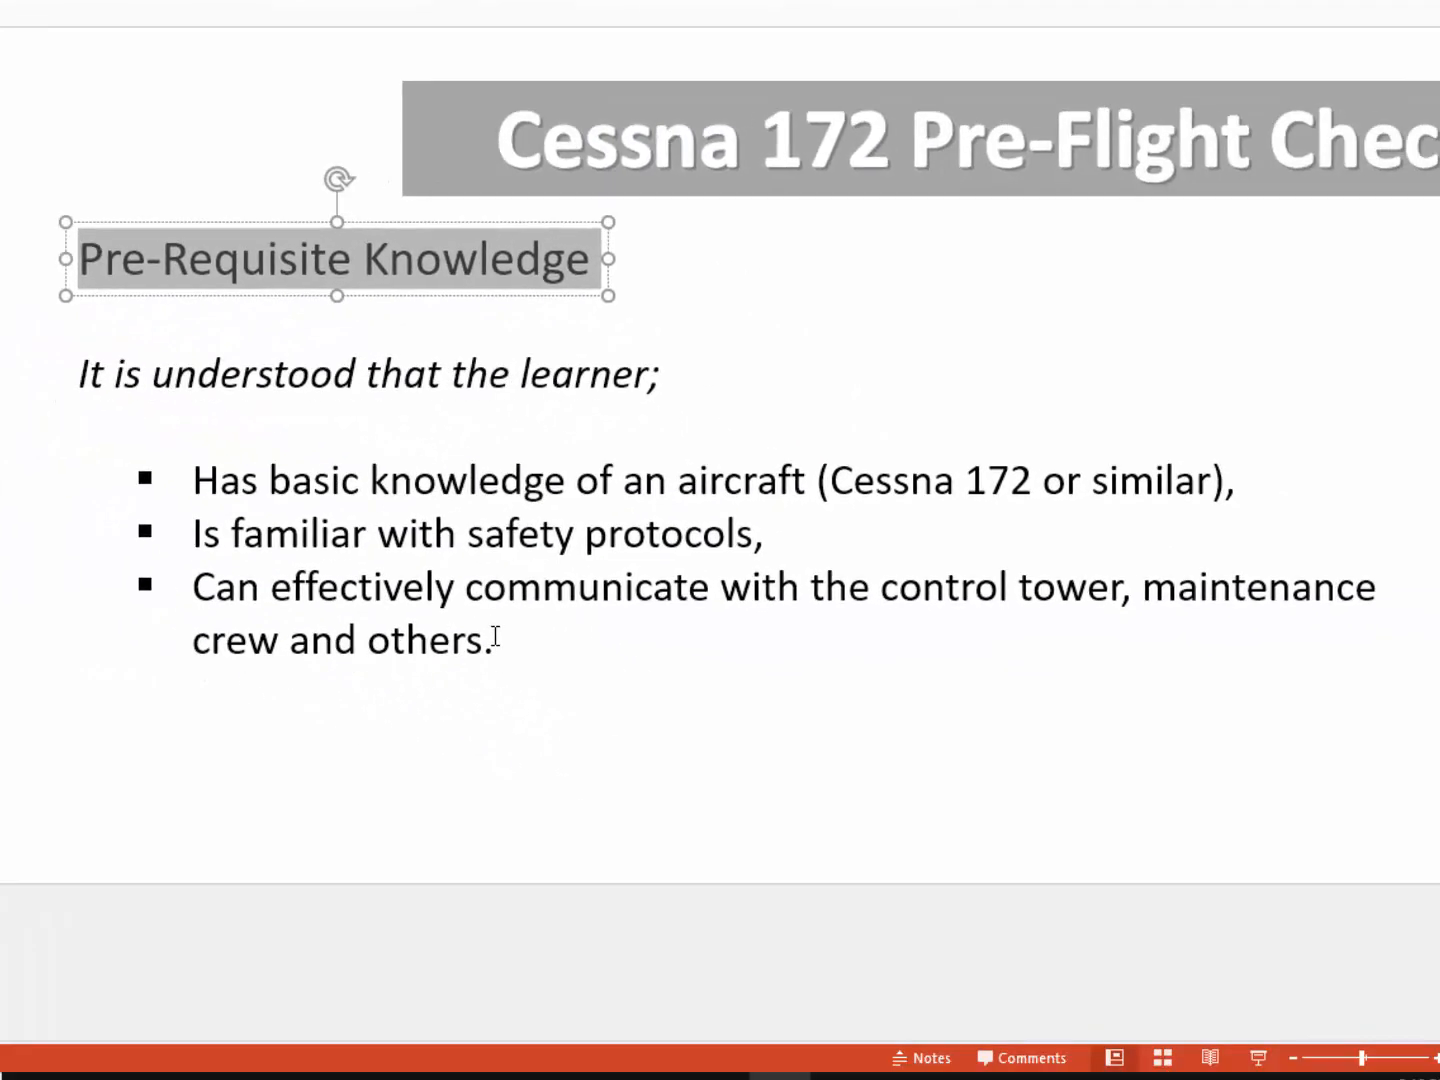
drag(500, 657, 74, 366)
key(ctrl+c)
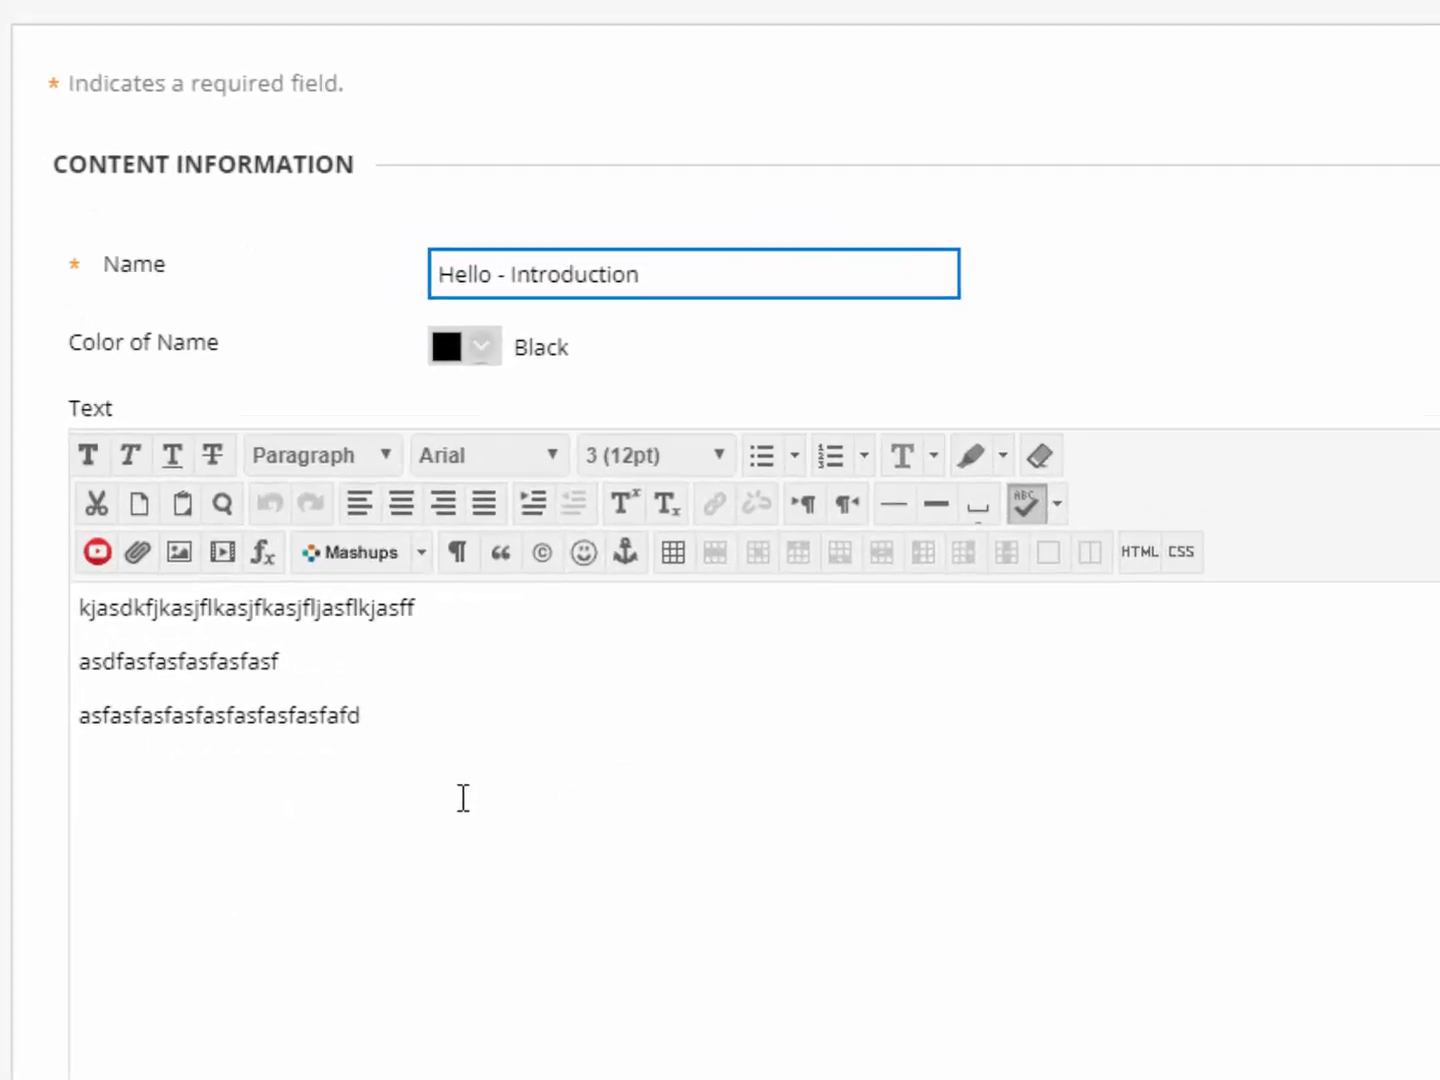
Back in the Blackboard item, replace the placeholder text with "Pre-requisites for course:" followed by the copied prerequisites text
drag(445, 755, 20, 585)
key(Delete)
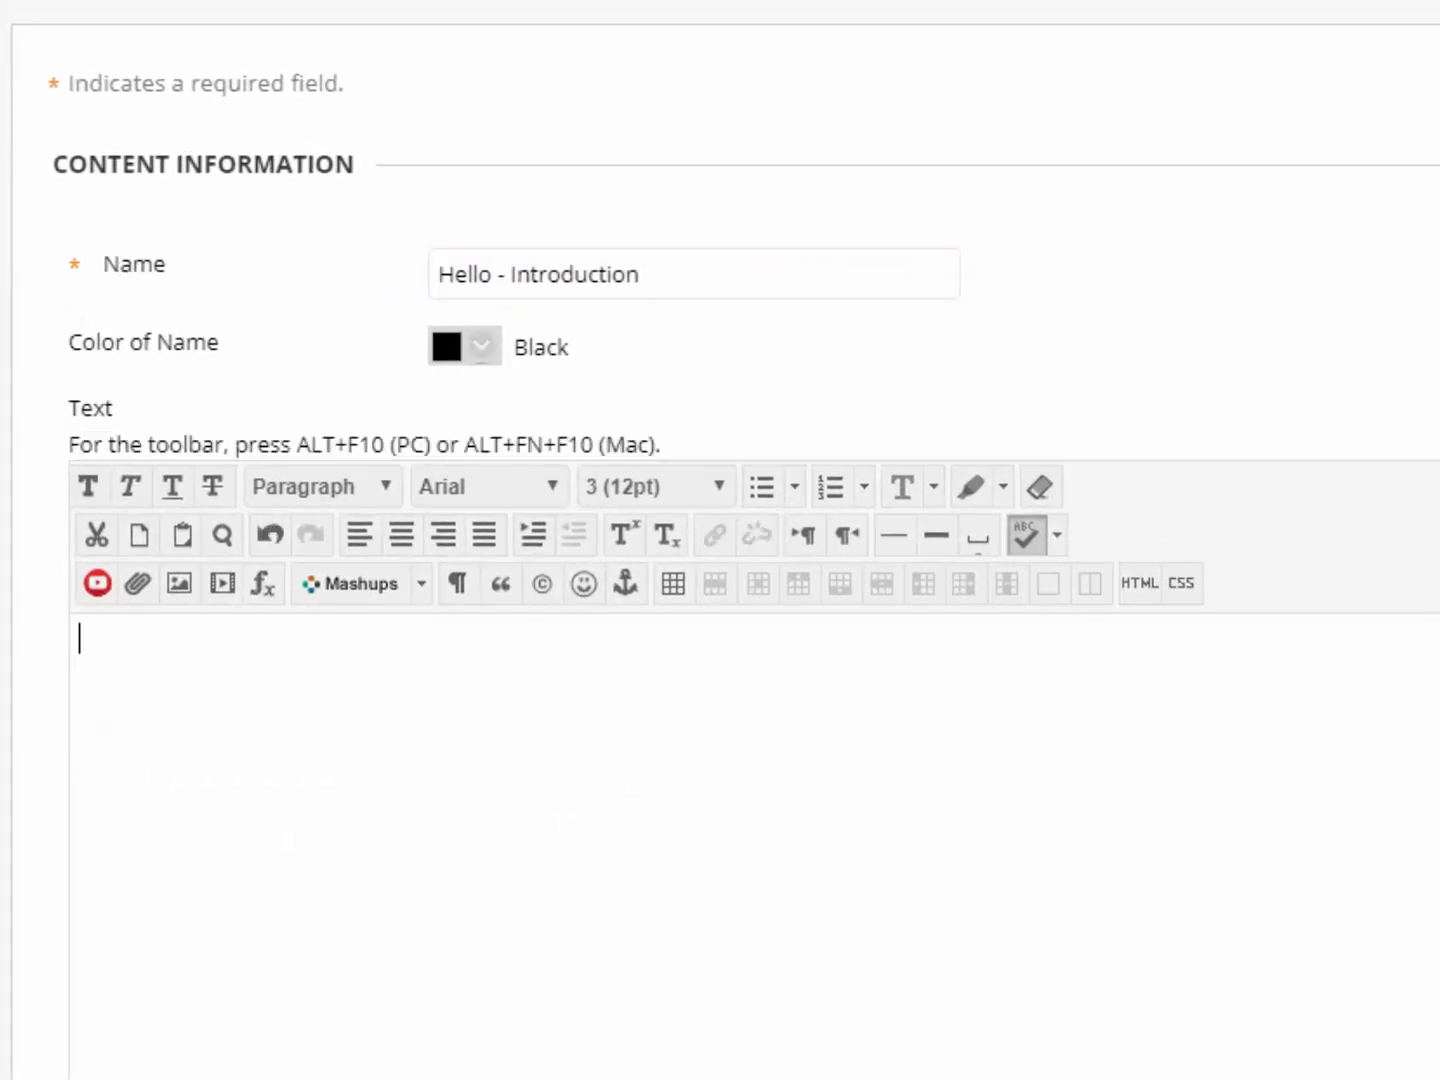
text(Pre-requisites for coruse)
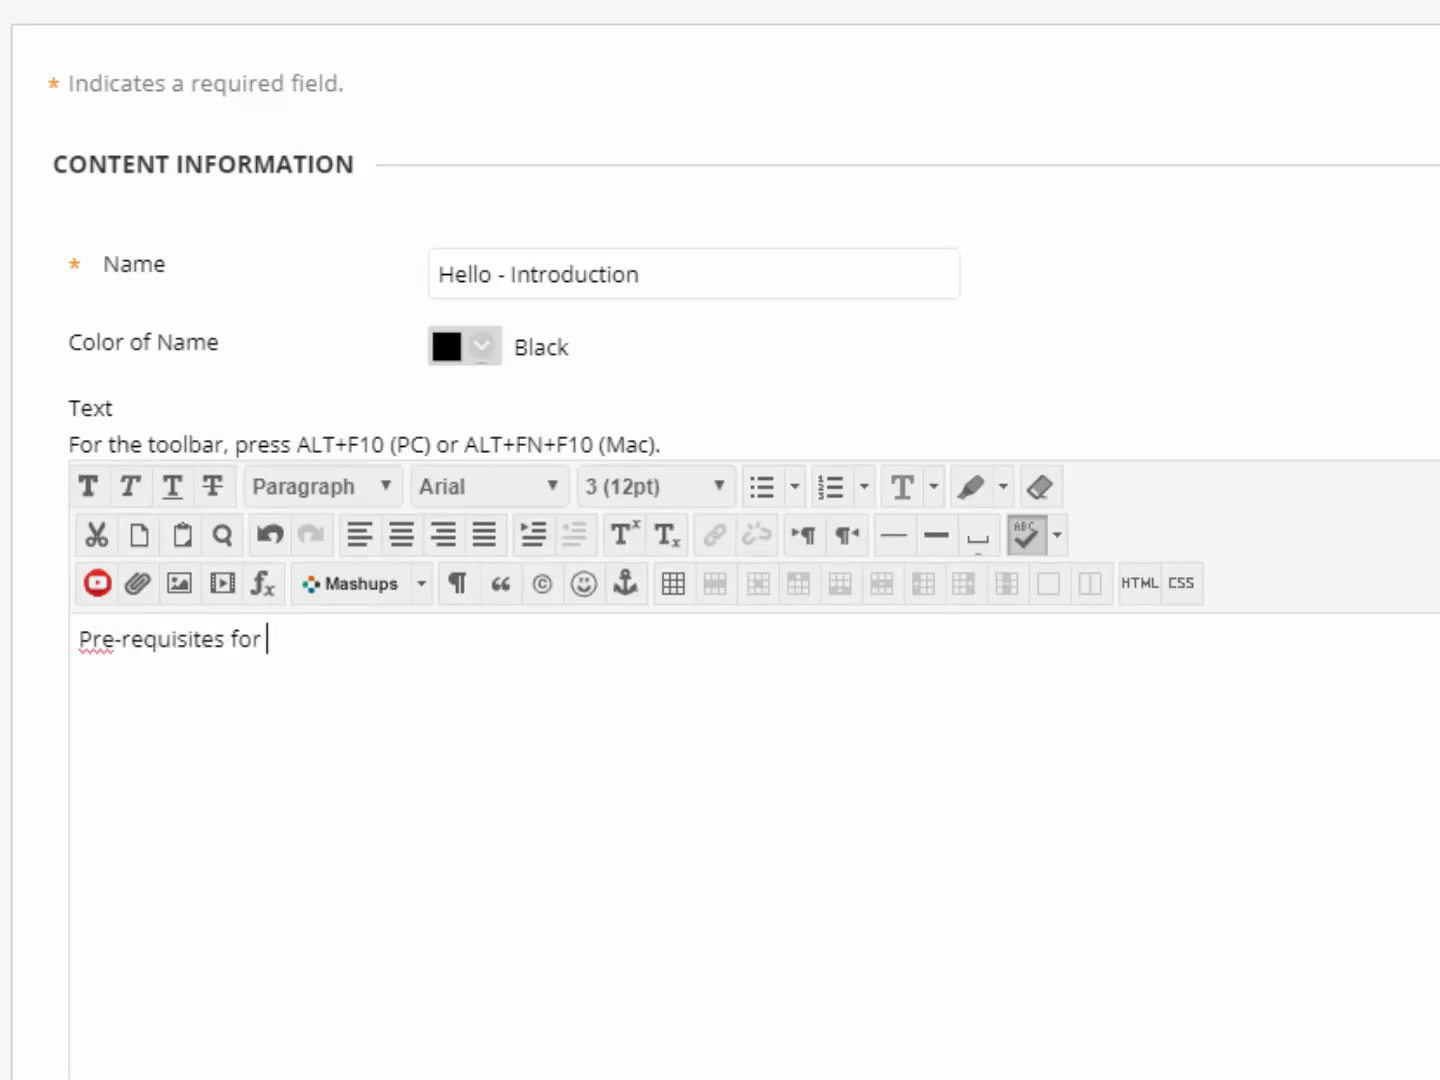
key(BackSpace)
key(BackSpace)
key(BackSpace)
key(BackSpace)
text(urse)
key(ctrl+v)
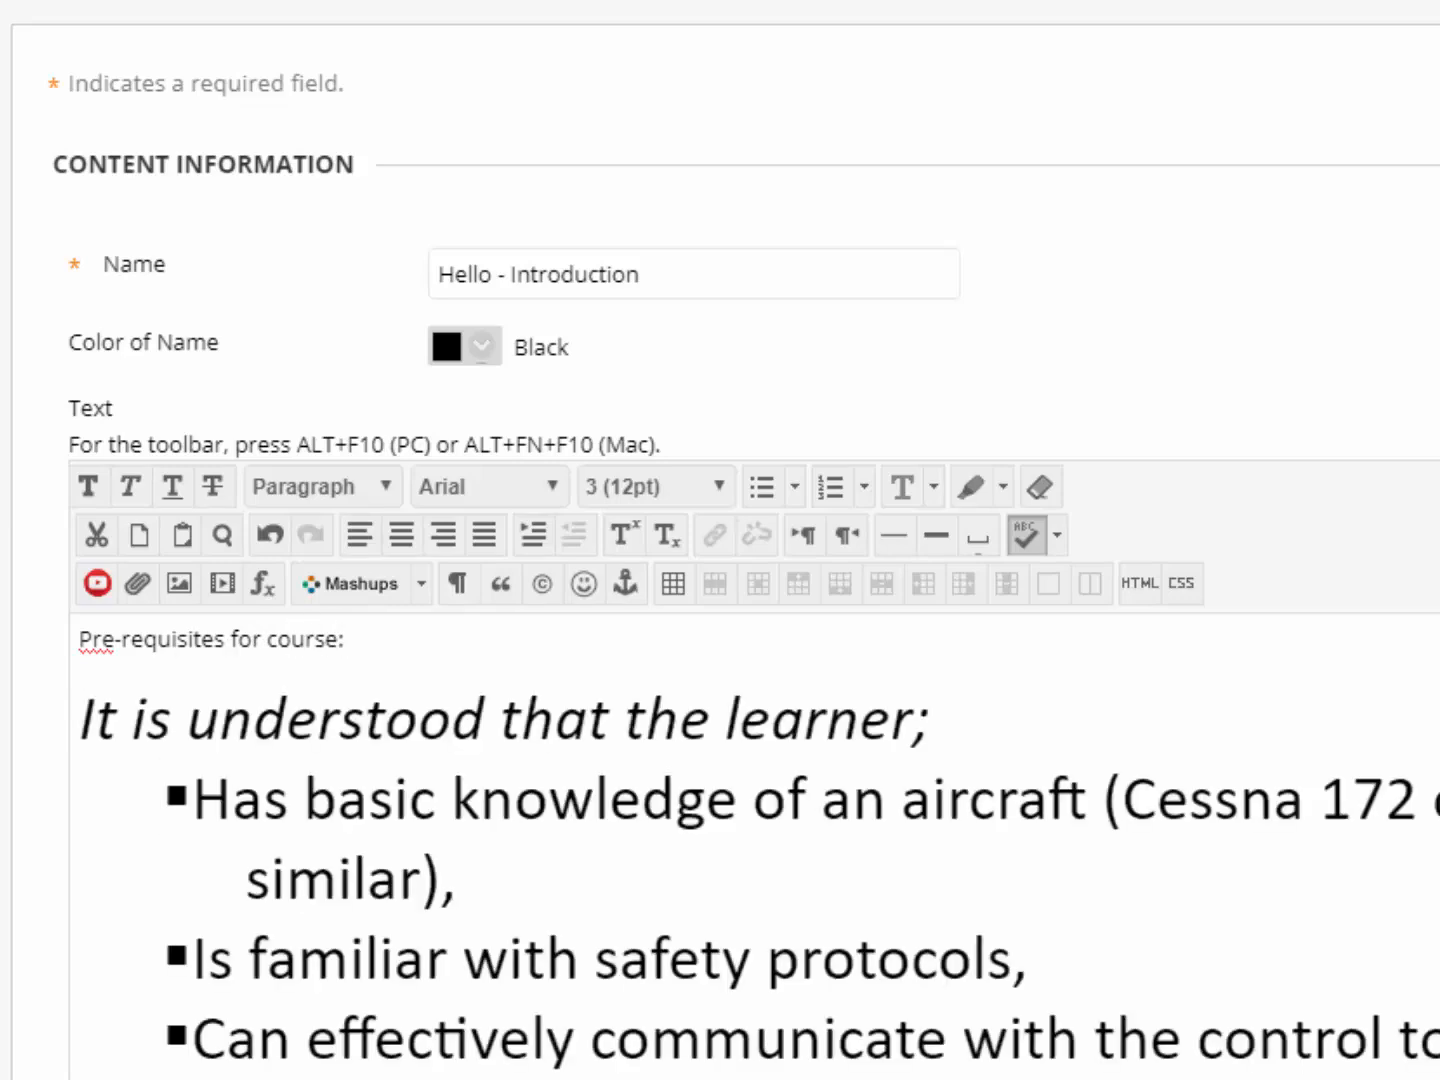
Set the font size of the pasted prerequisites text to 3 (12pt)
drag(668, 1029, 39, 746)
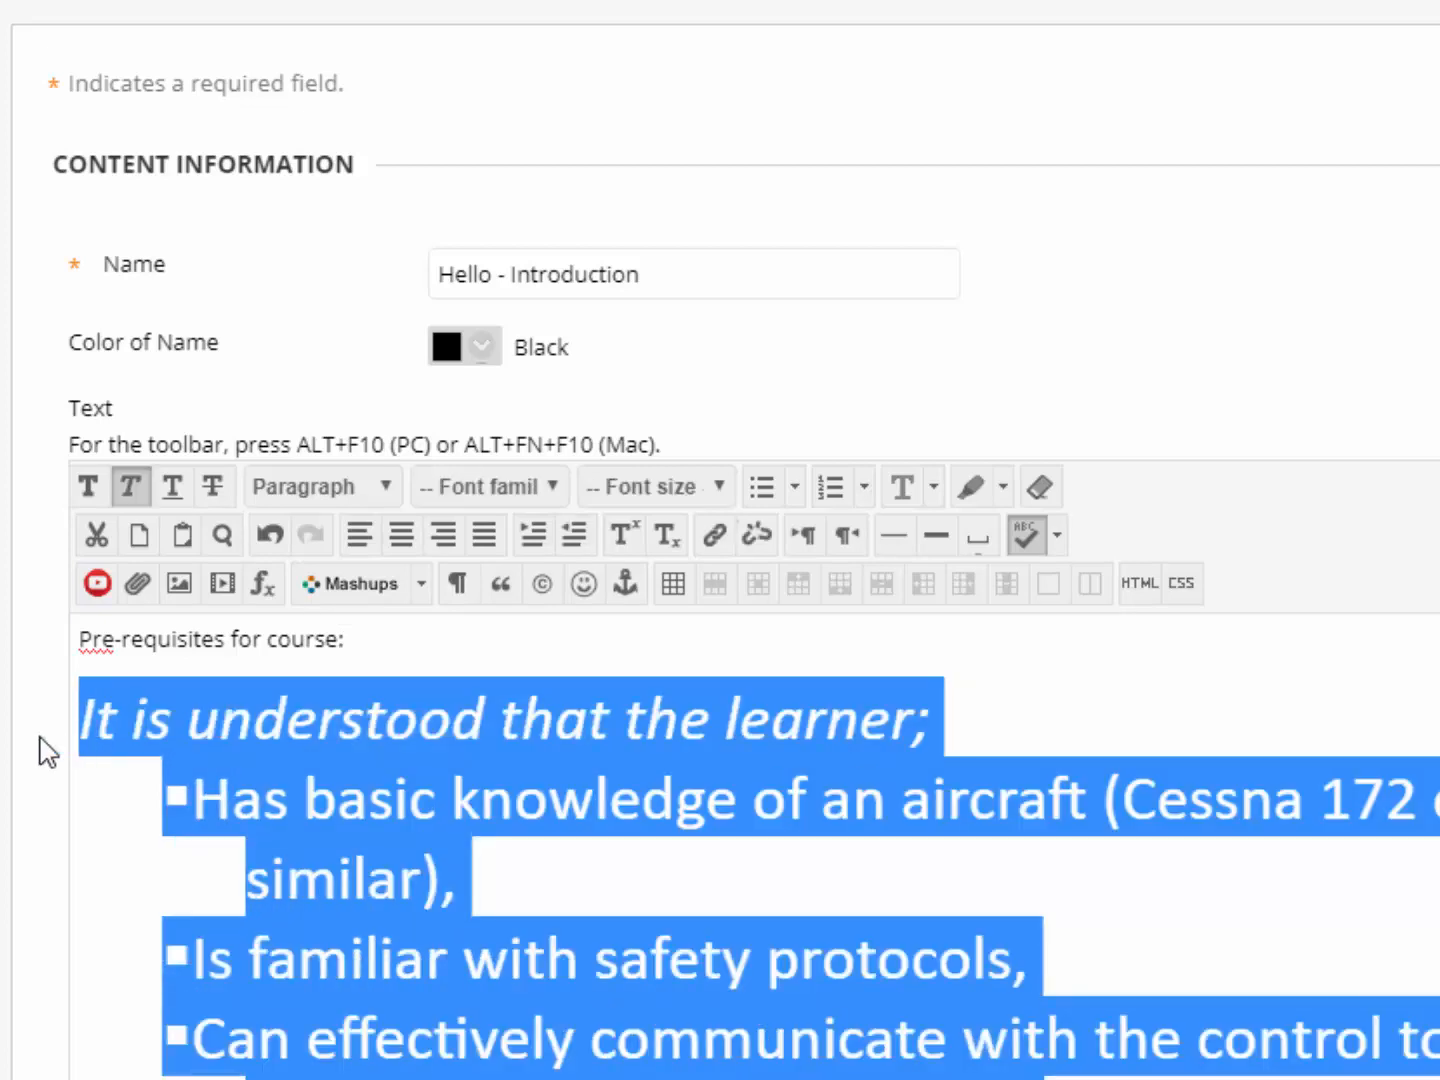
click(721, 488)
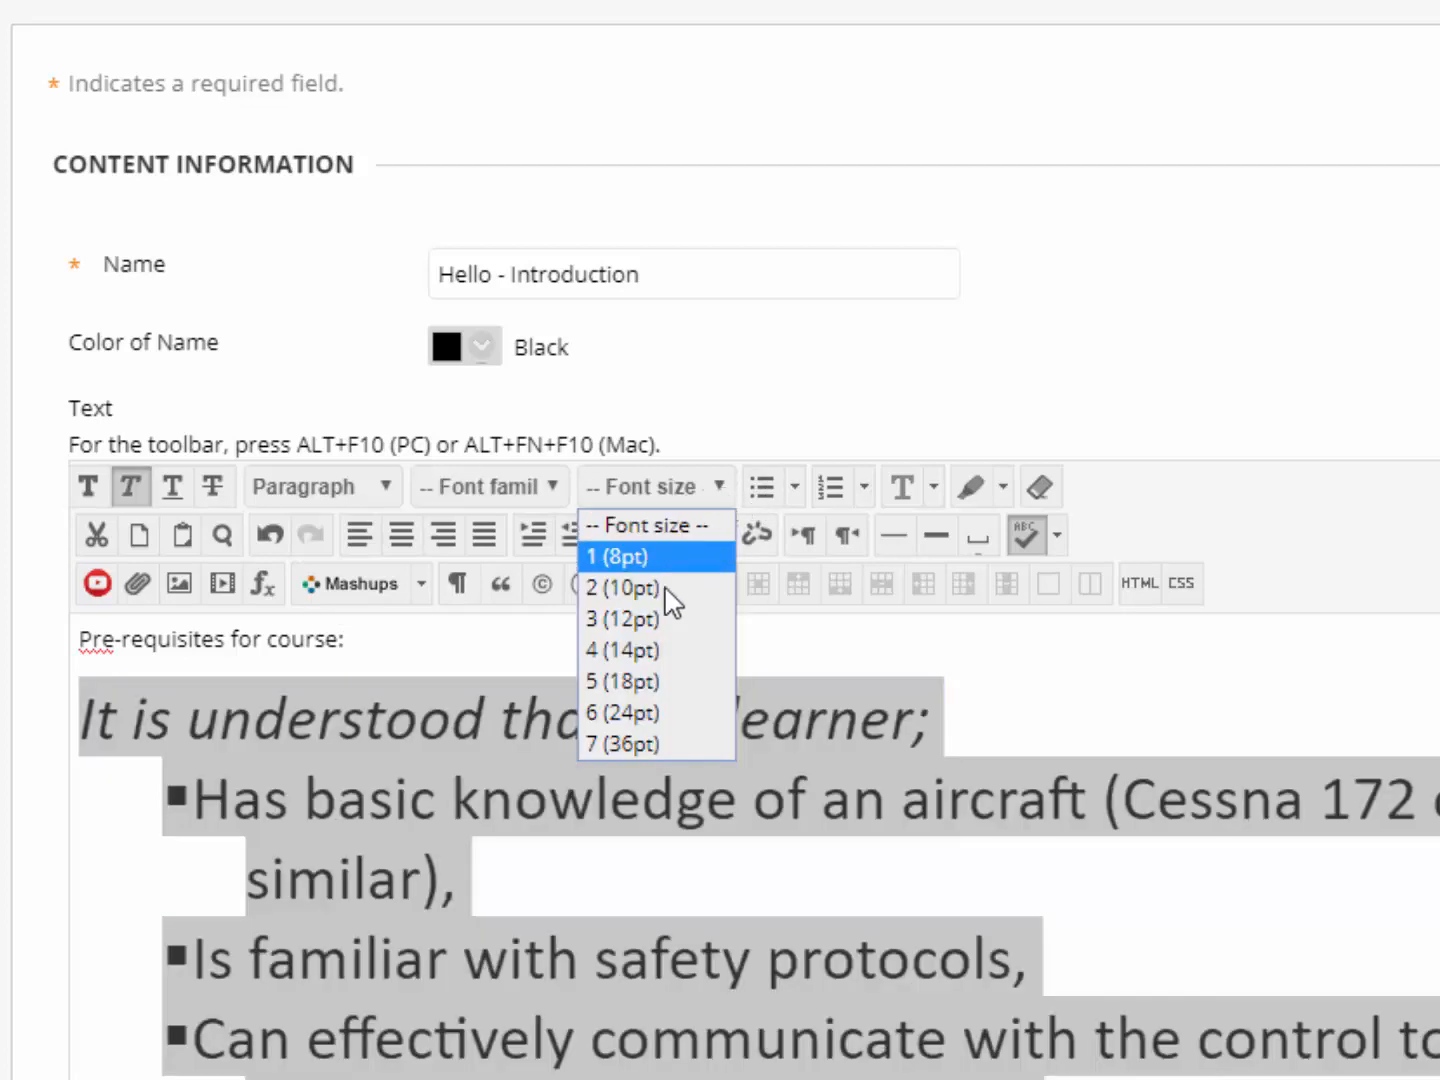
click(650, 620)
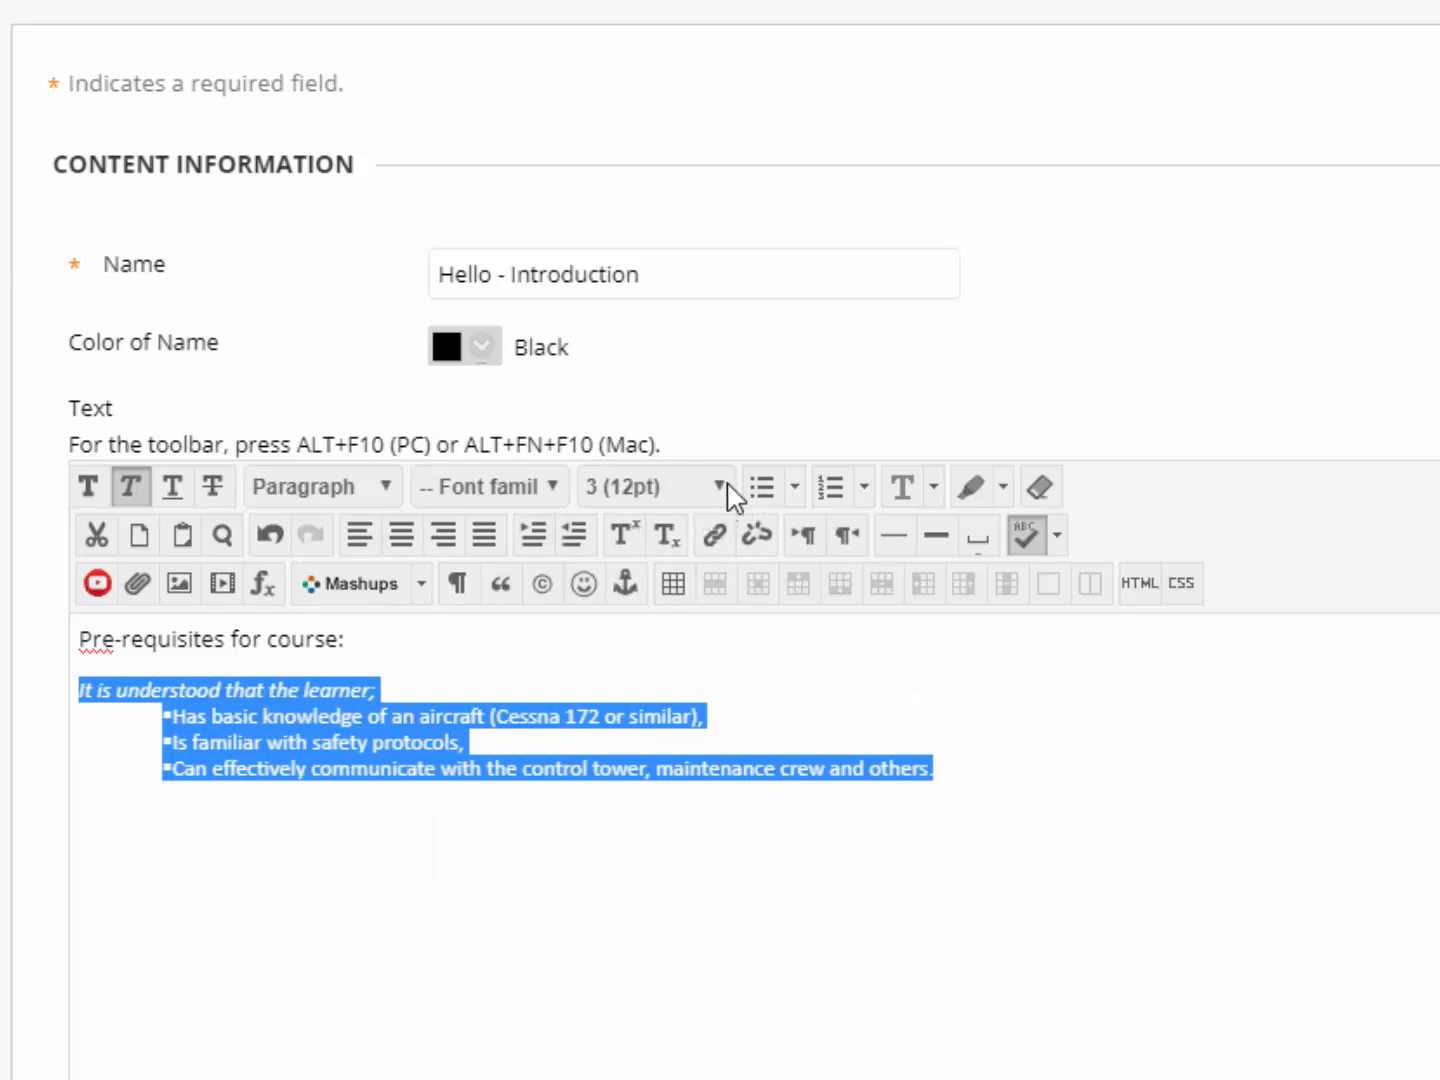
Set the prerequisites text to font size 4 (14pt) and add a blank line after "It is understood that the learner;"
click(723, 490)
click(635, 653)
click(521, 1048)
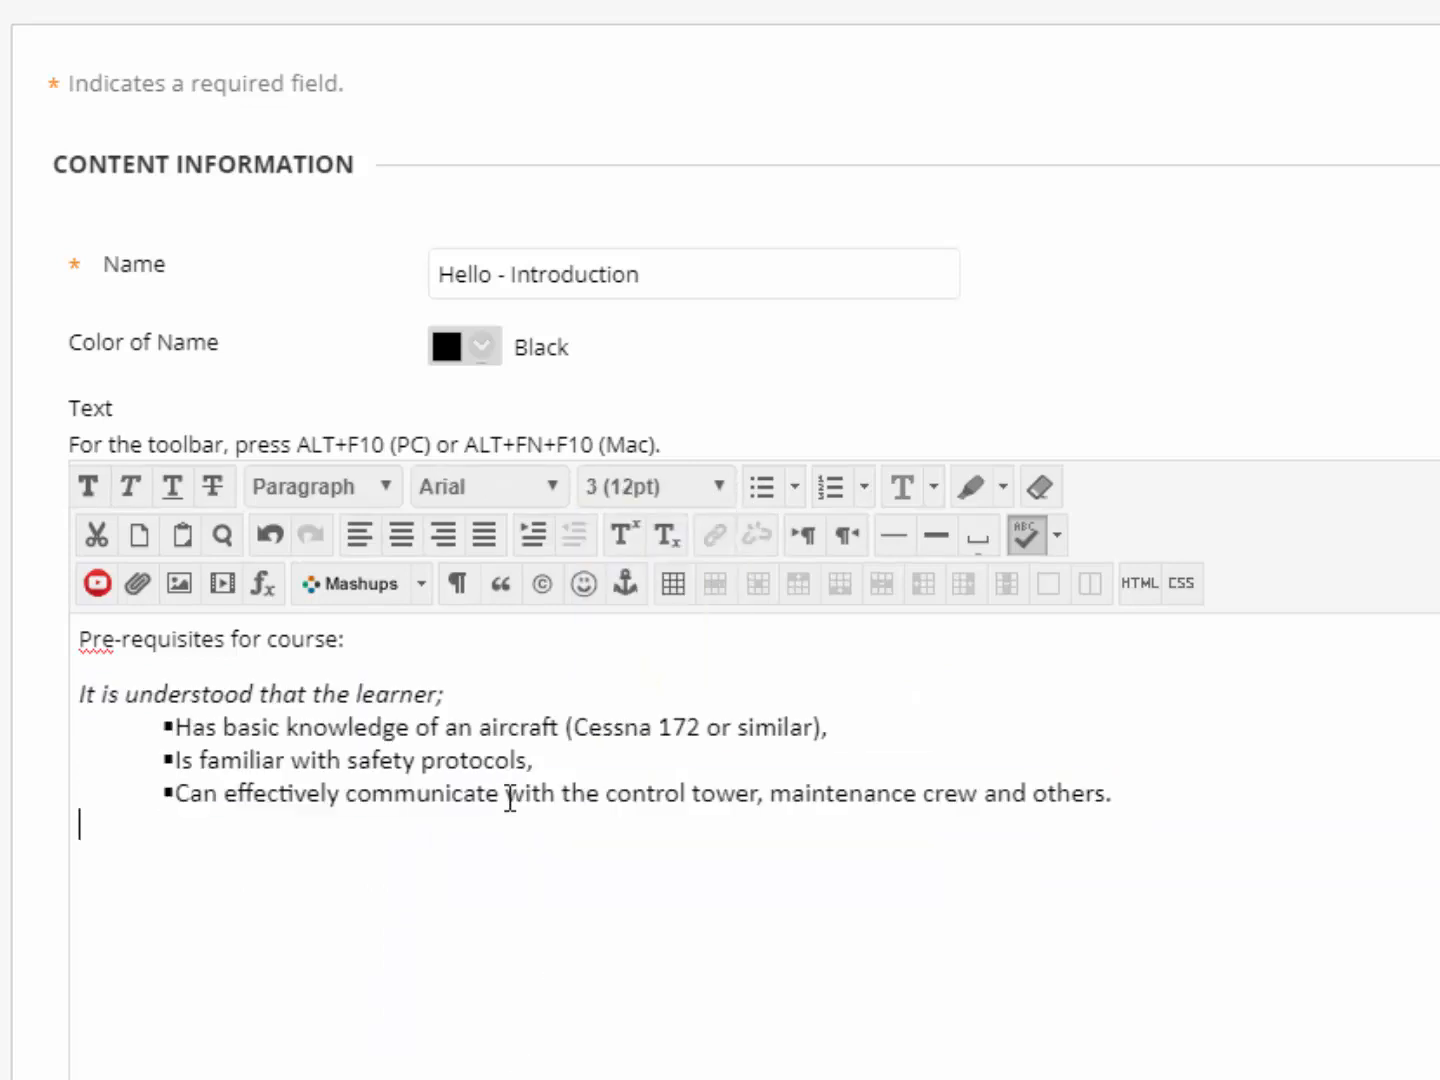
click(508, 697)
key(Return)
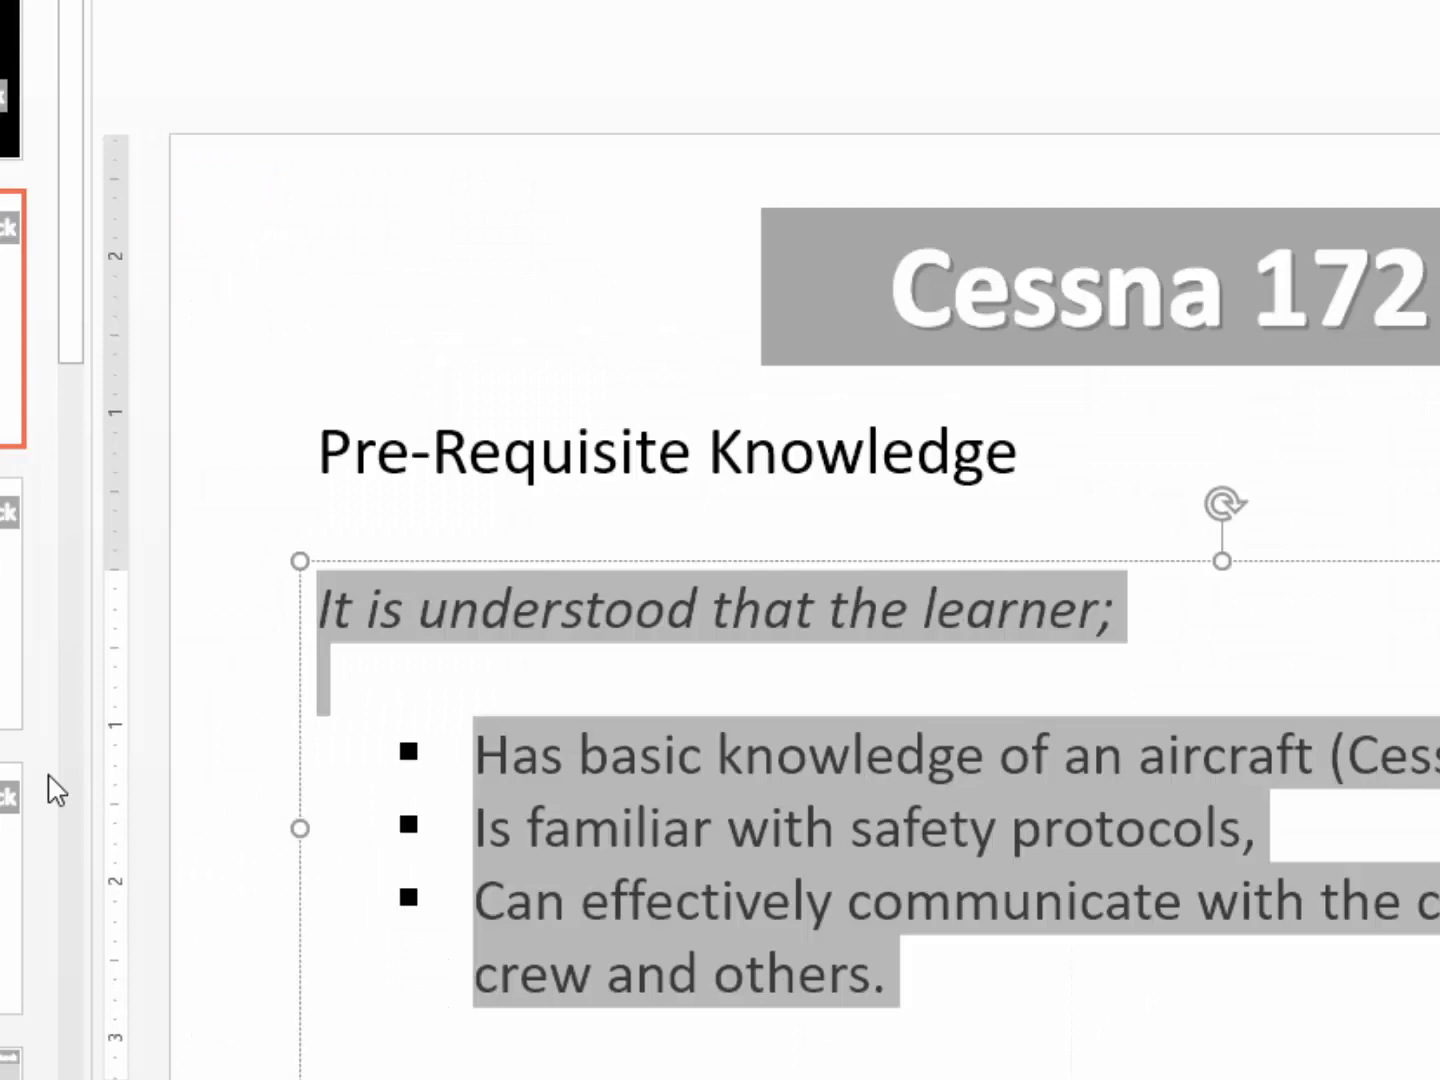
Switch to the PowerPoint presentation and copy the introductory sentence and numbered list from the Objectives slide
click(45, 720)
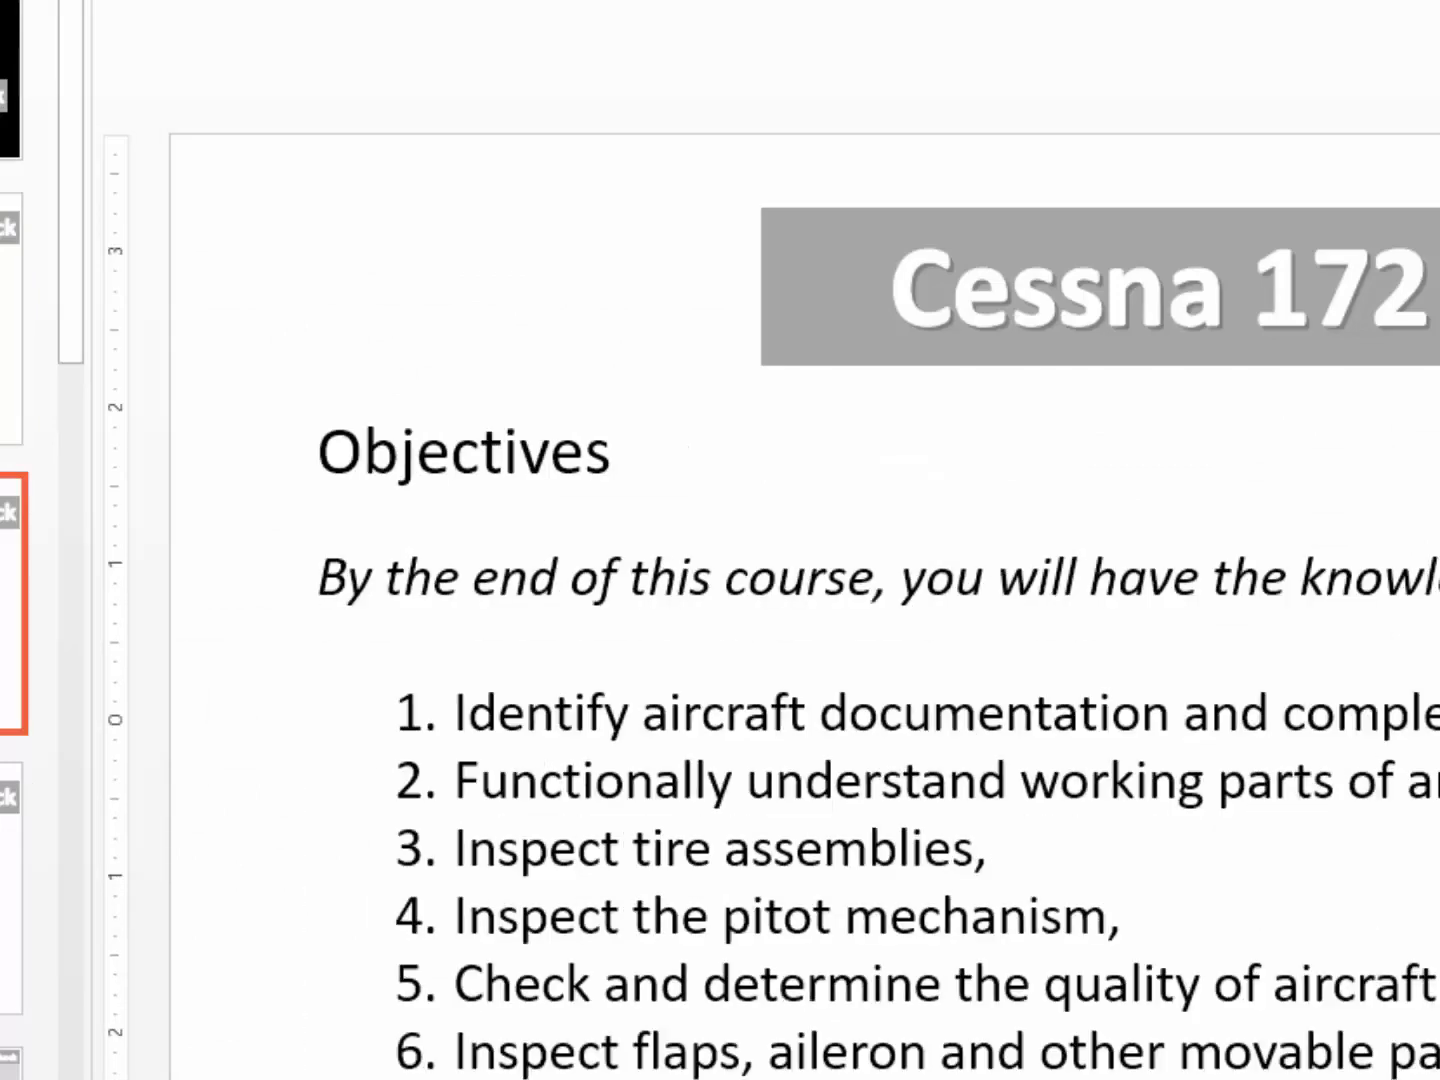
double_click(346, 455)
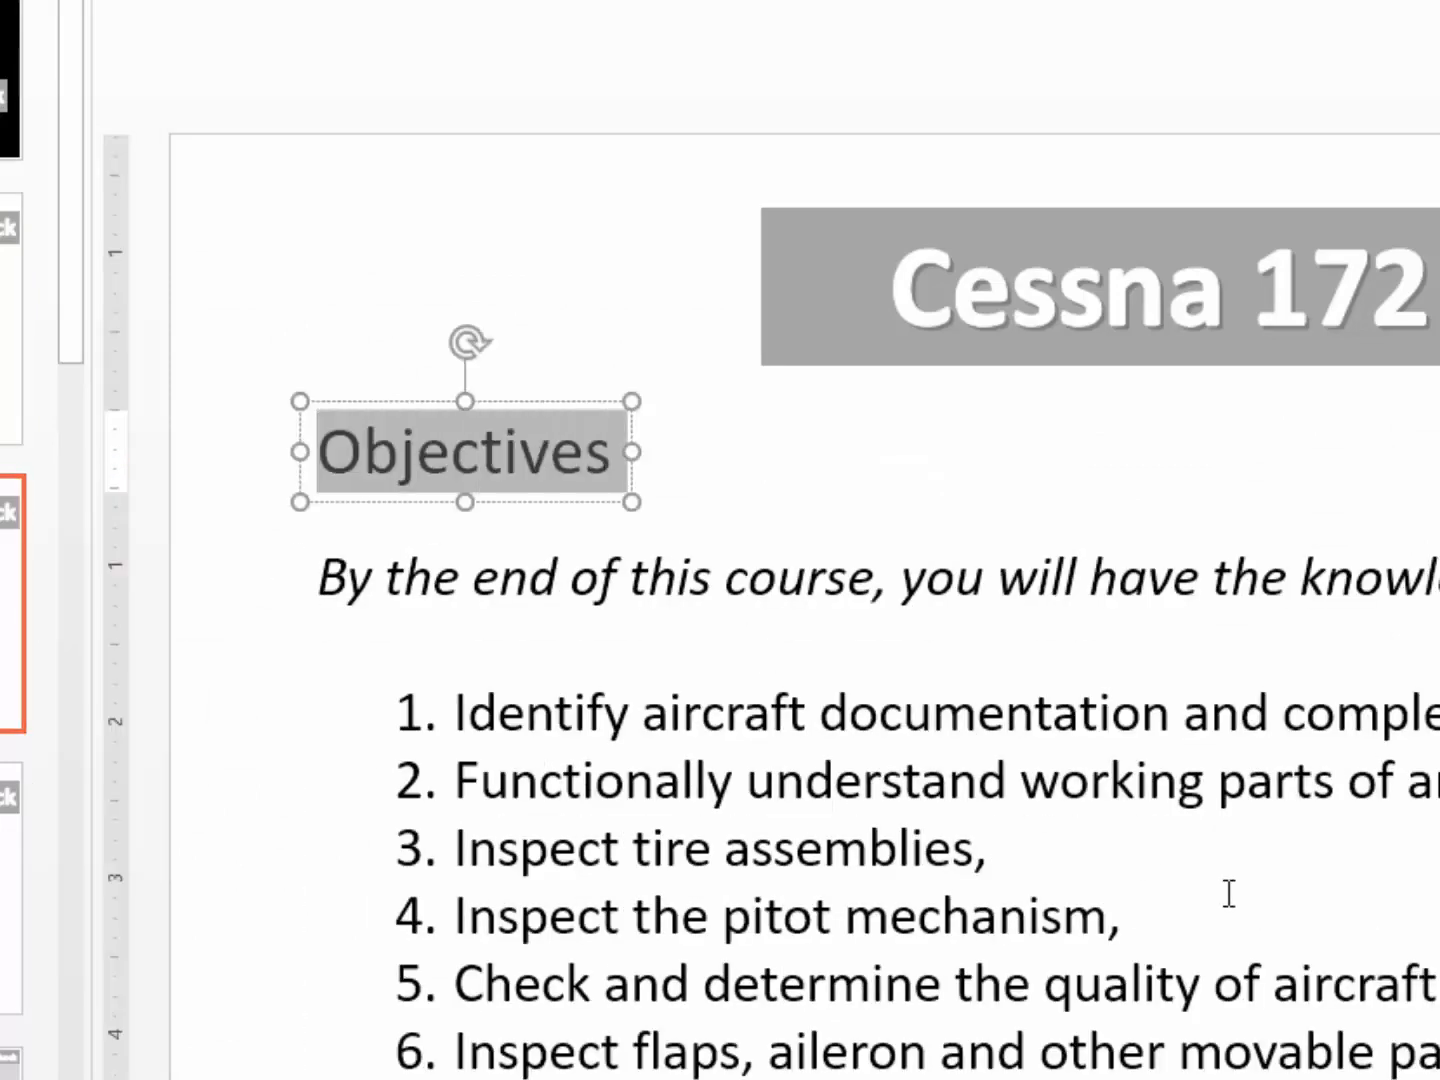
drag(1419, 1060, 277, 569)
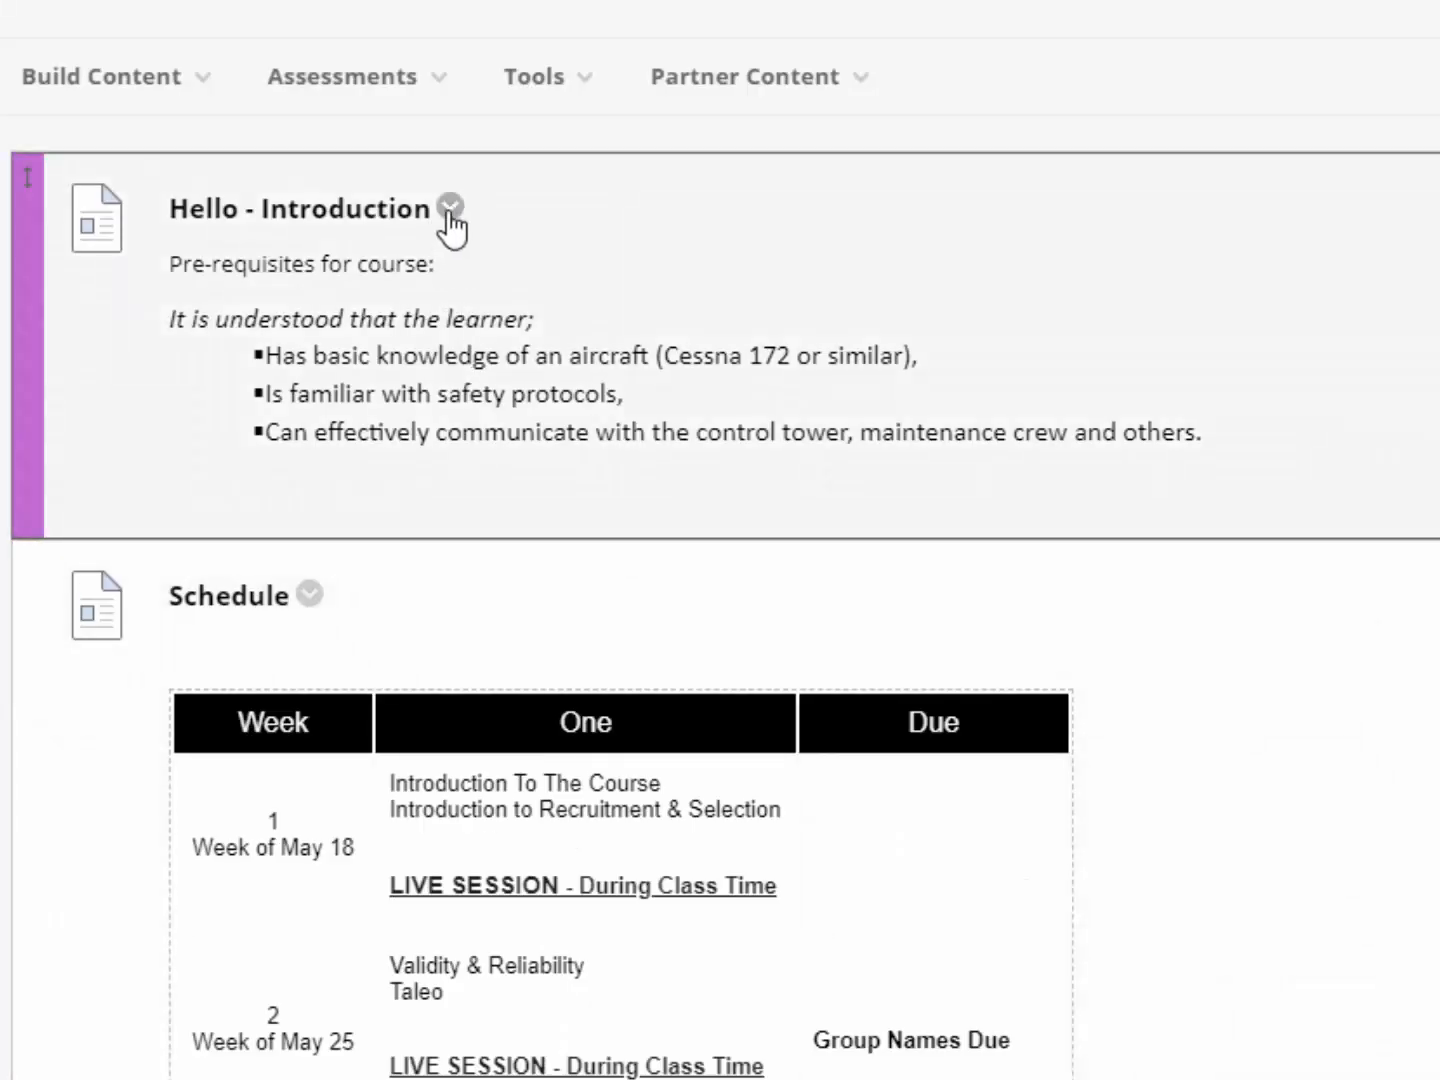
Reopen the Hello - Introduction item in Blackboard for editing and paste the copied objectives below the prerequisites list
click(451, 207)
click(482, 324)
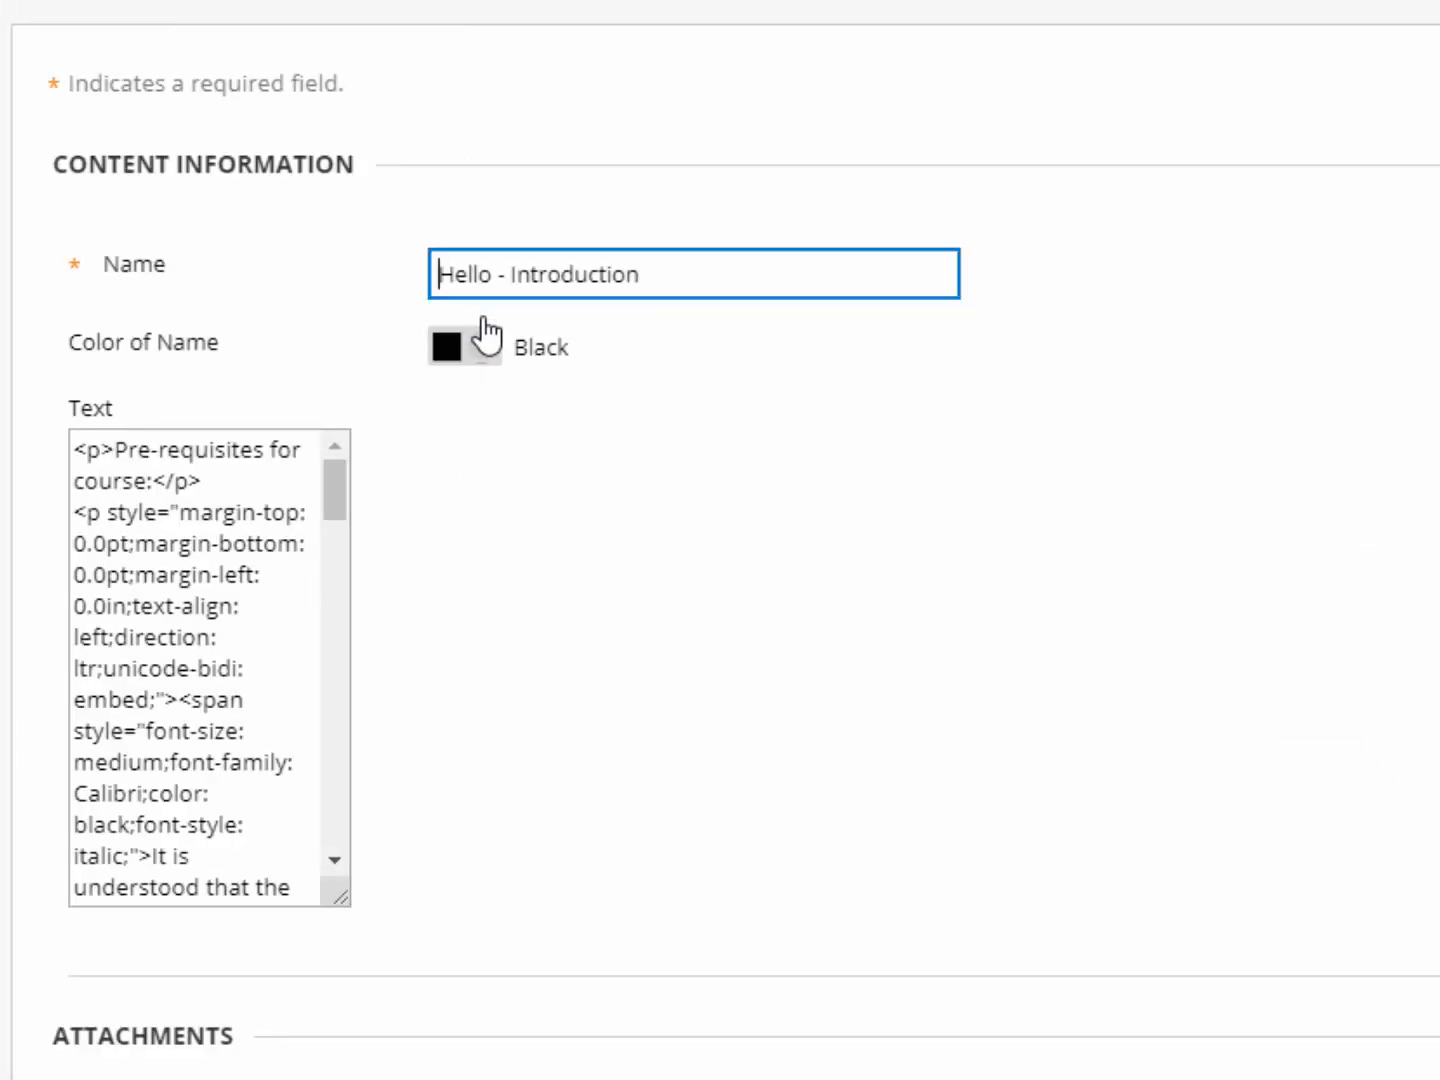
click(518, 930)
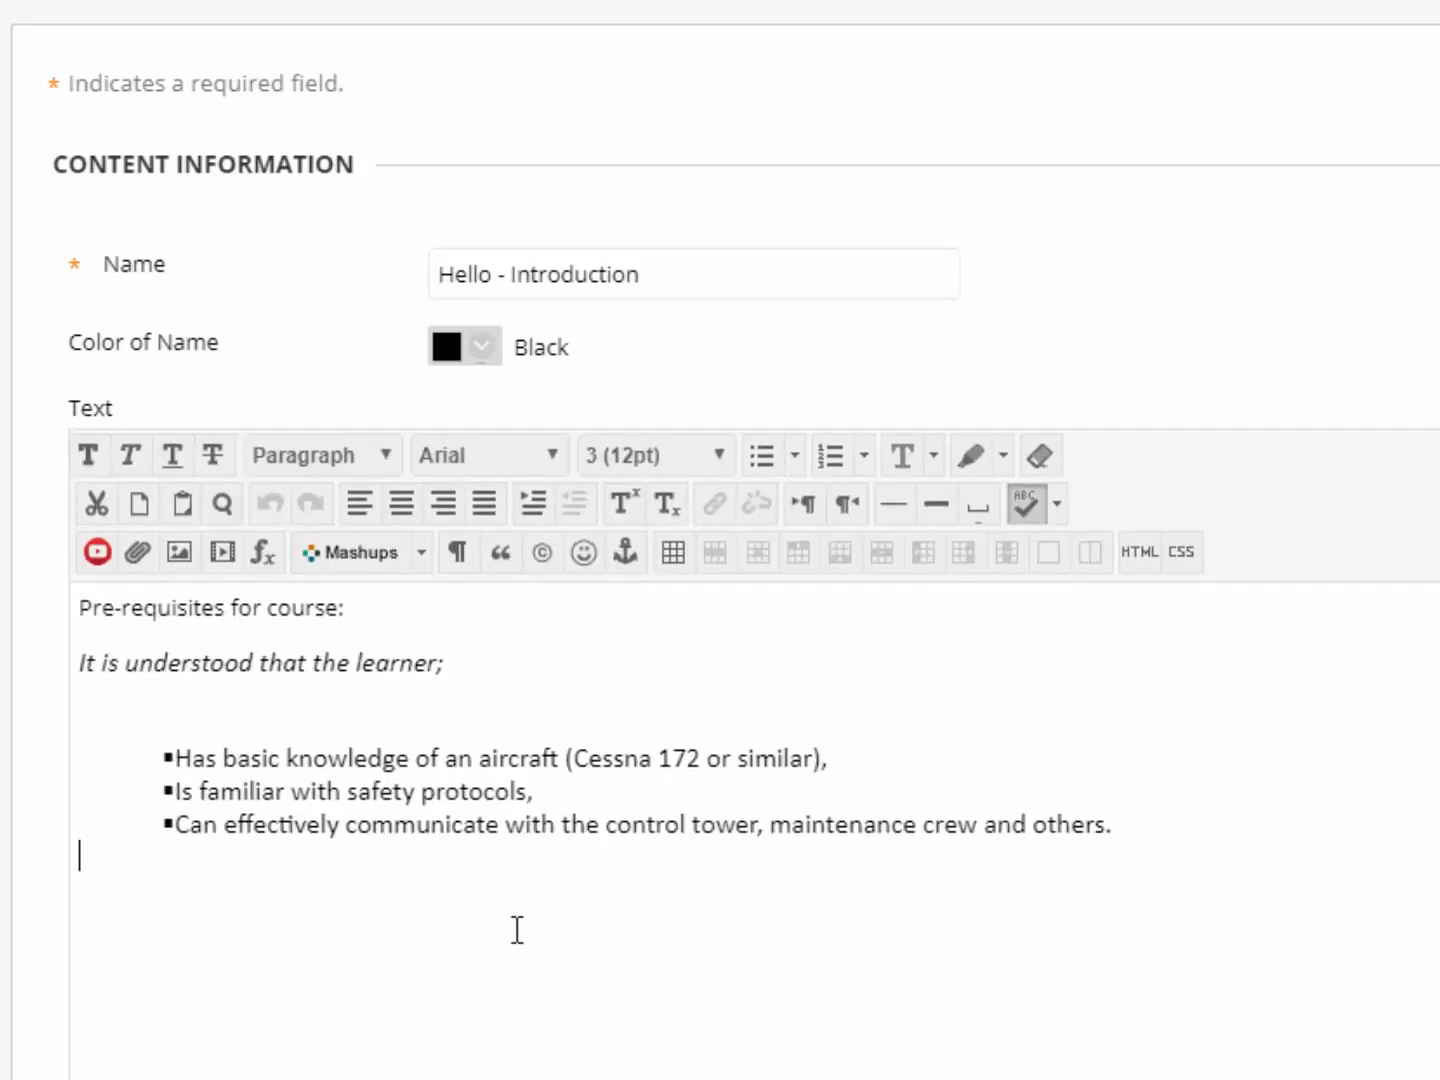
click(1260, 852)
key(Return)
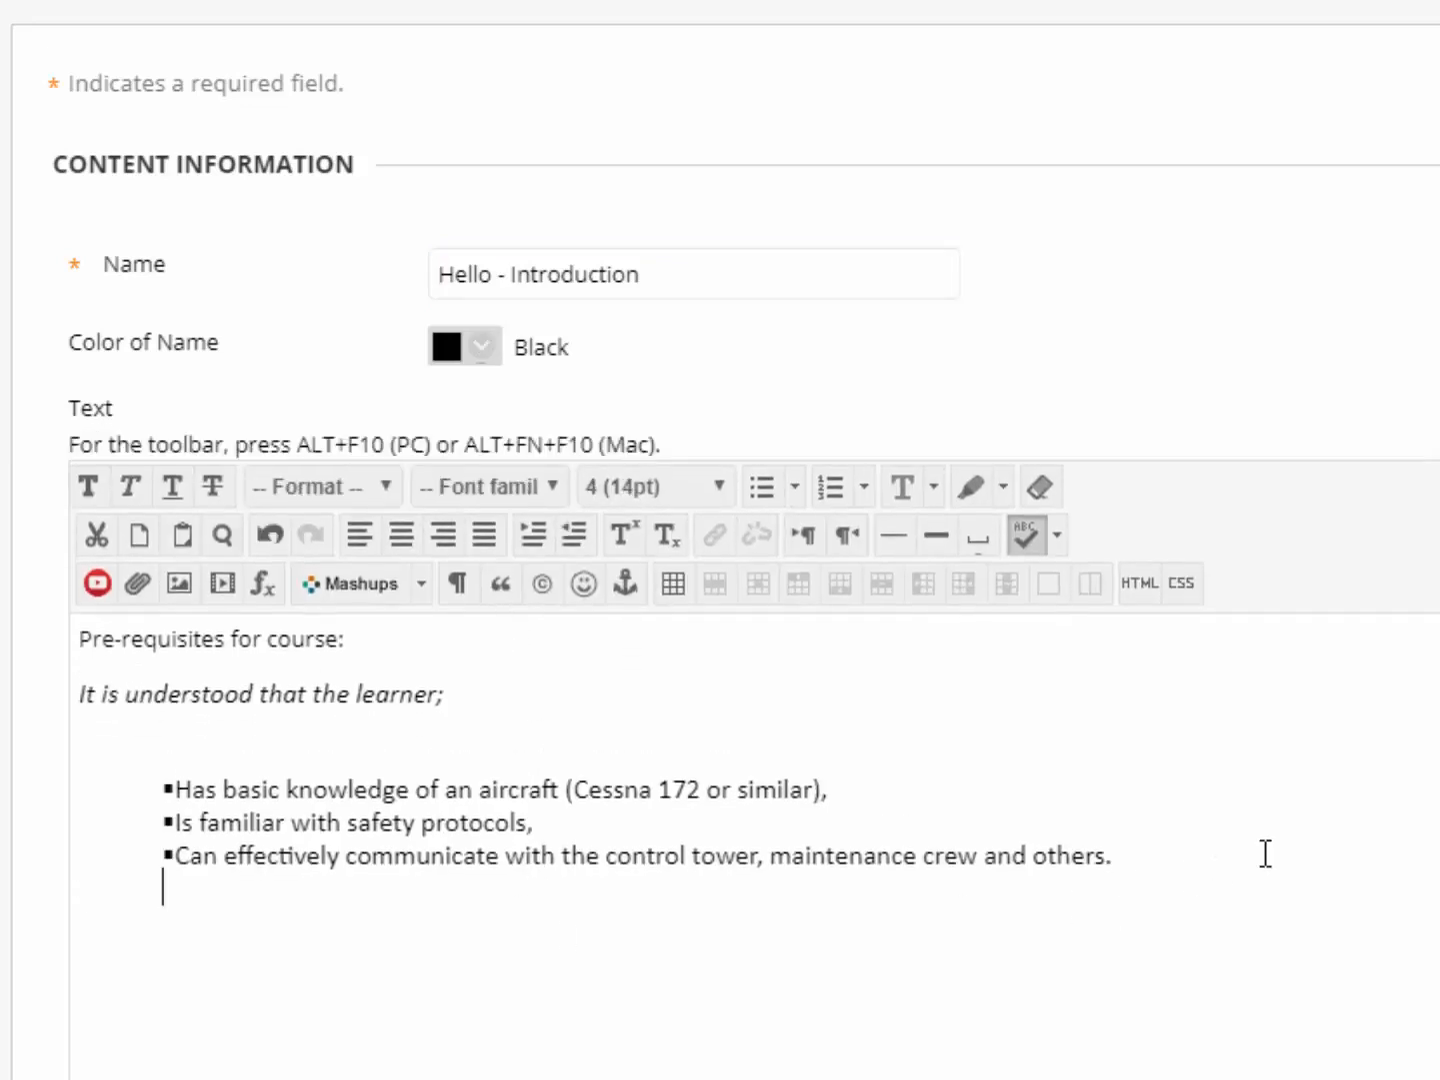
key(ctrl+v)
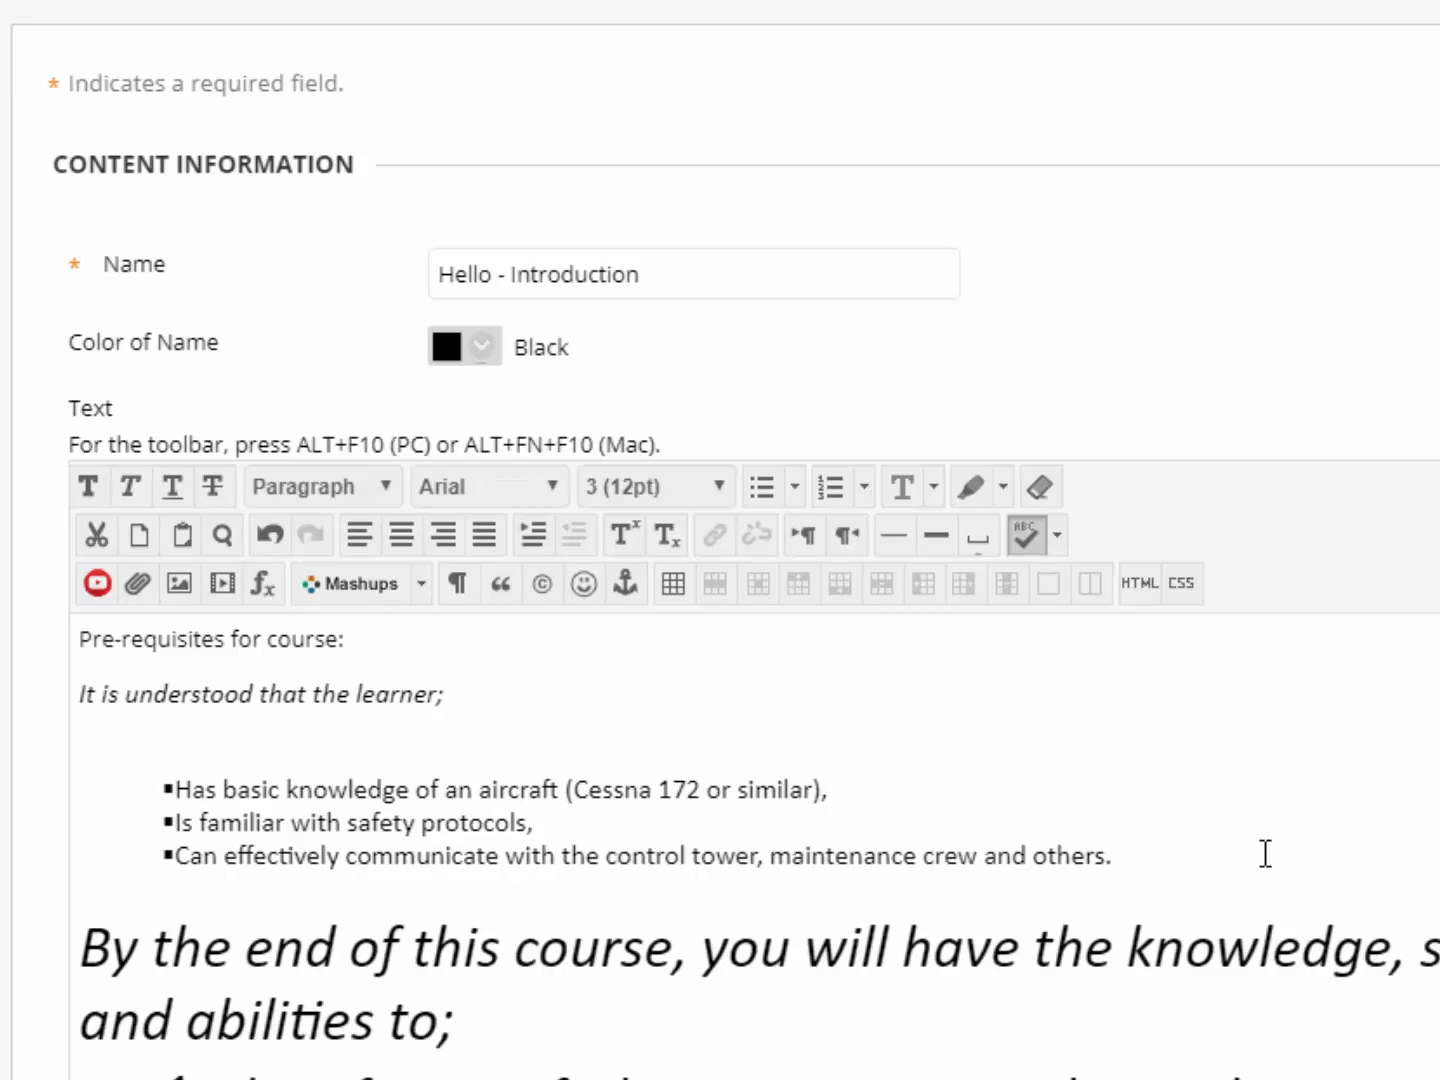
Set the pasted objectives text to font size 4 (14pt) and insert a blank line between its introductory sentence and the numbered list
scroll(1210, 986, down, 2)
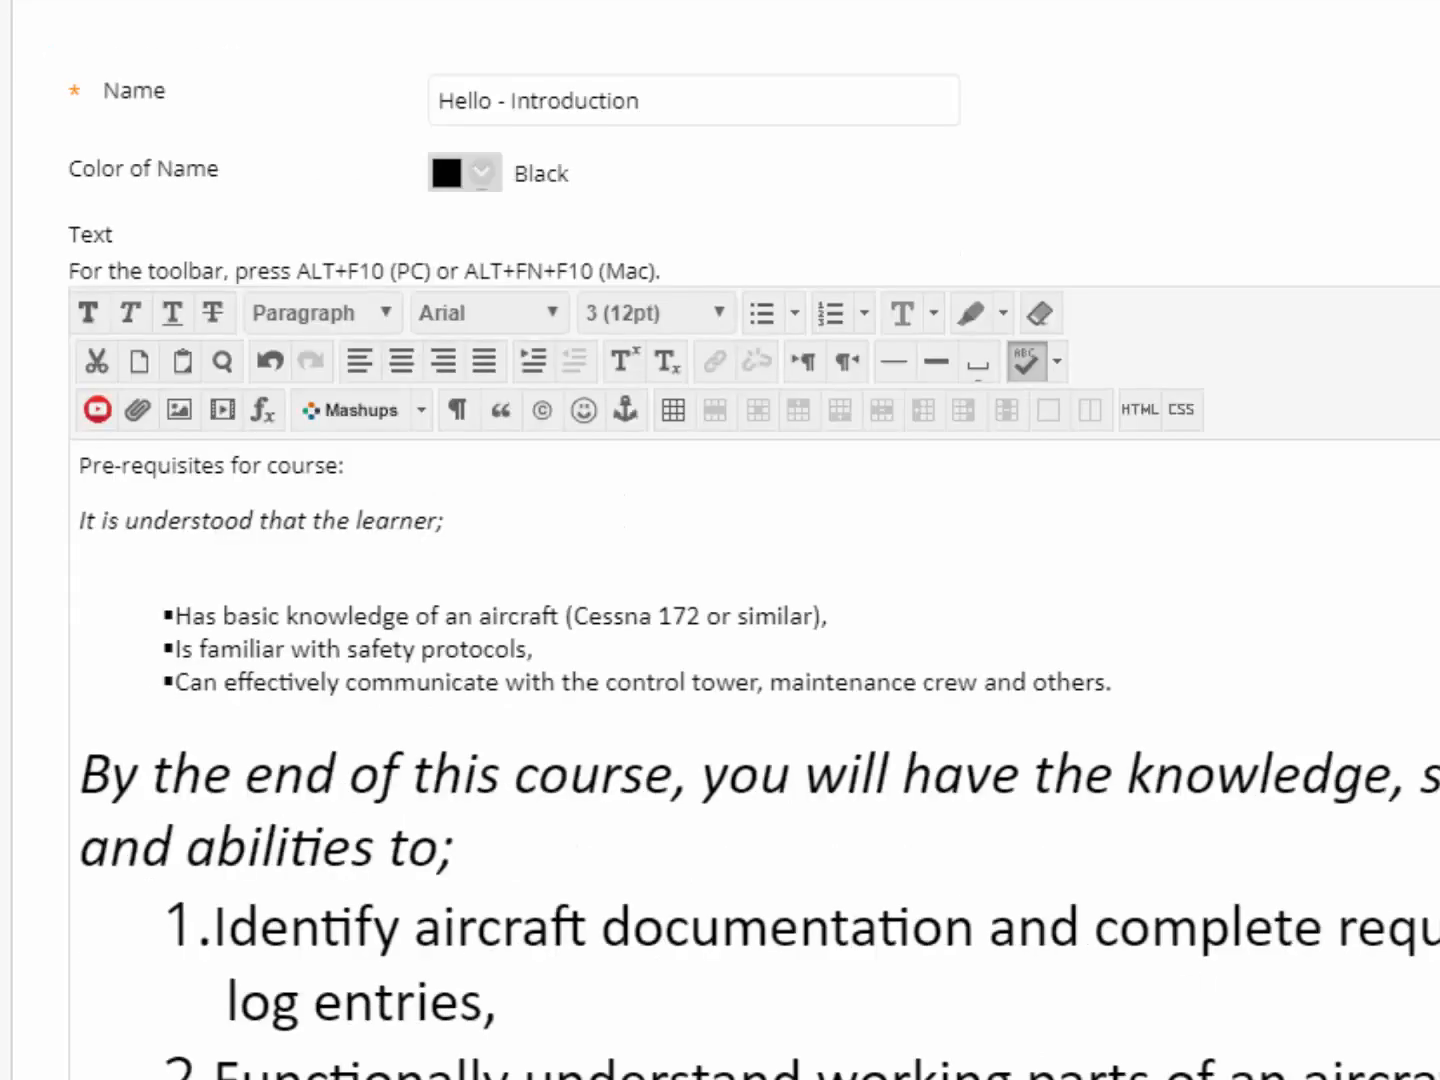
scroll(761, 769, down, 7)
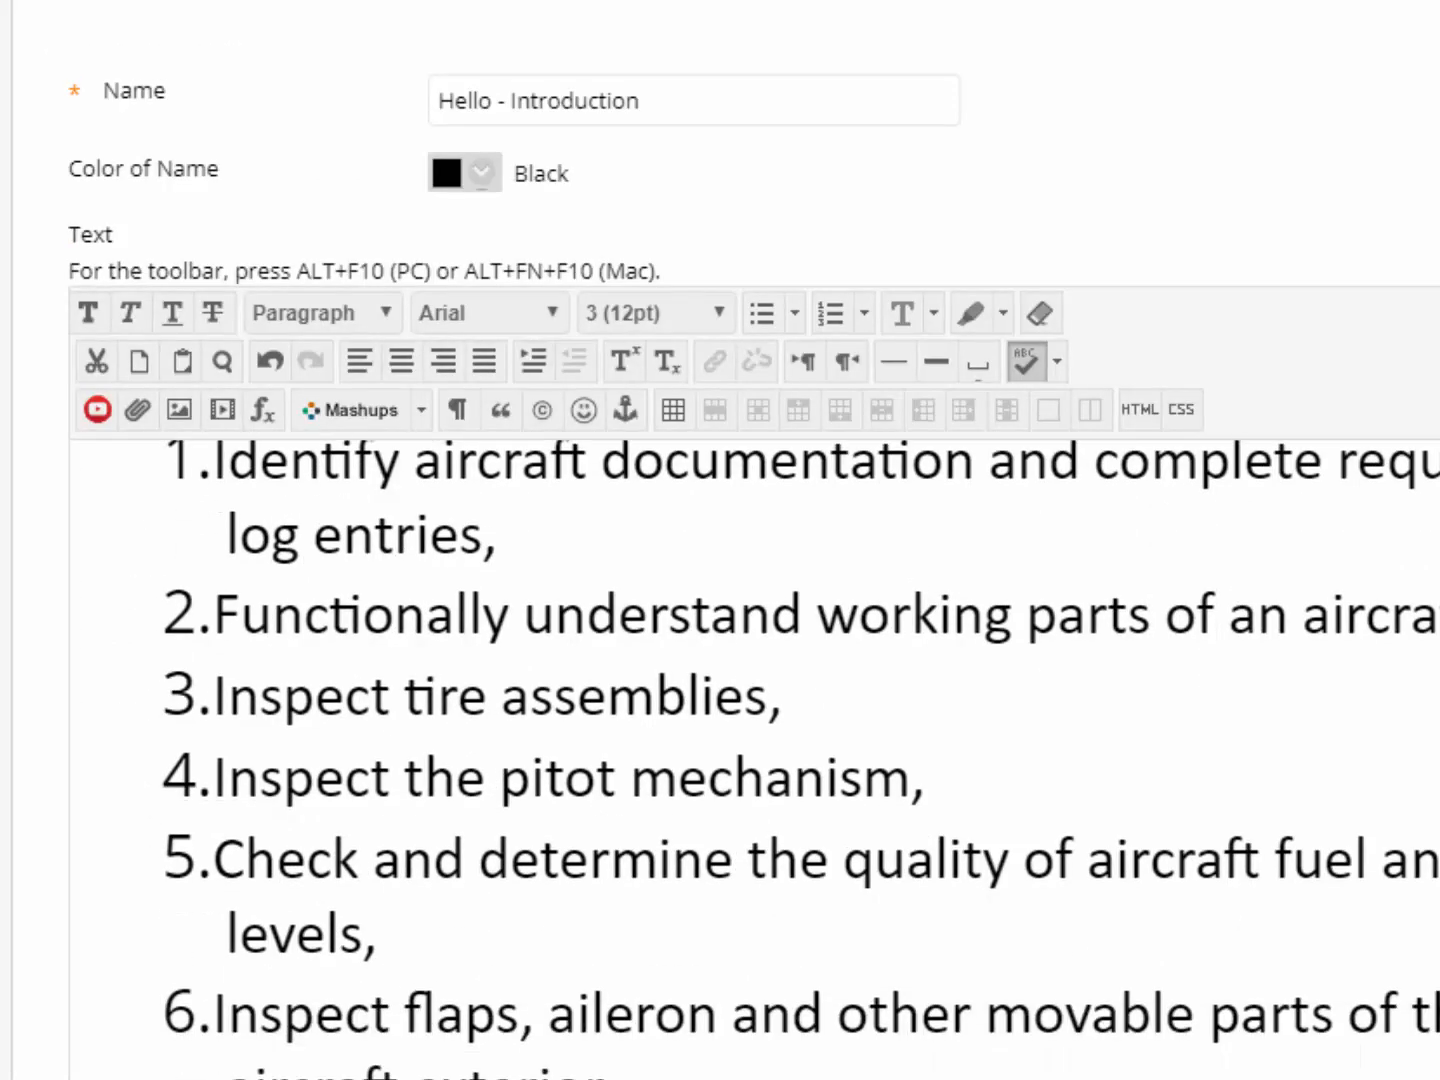
drag(599, 1045, 98, 807)
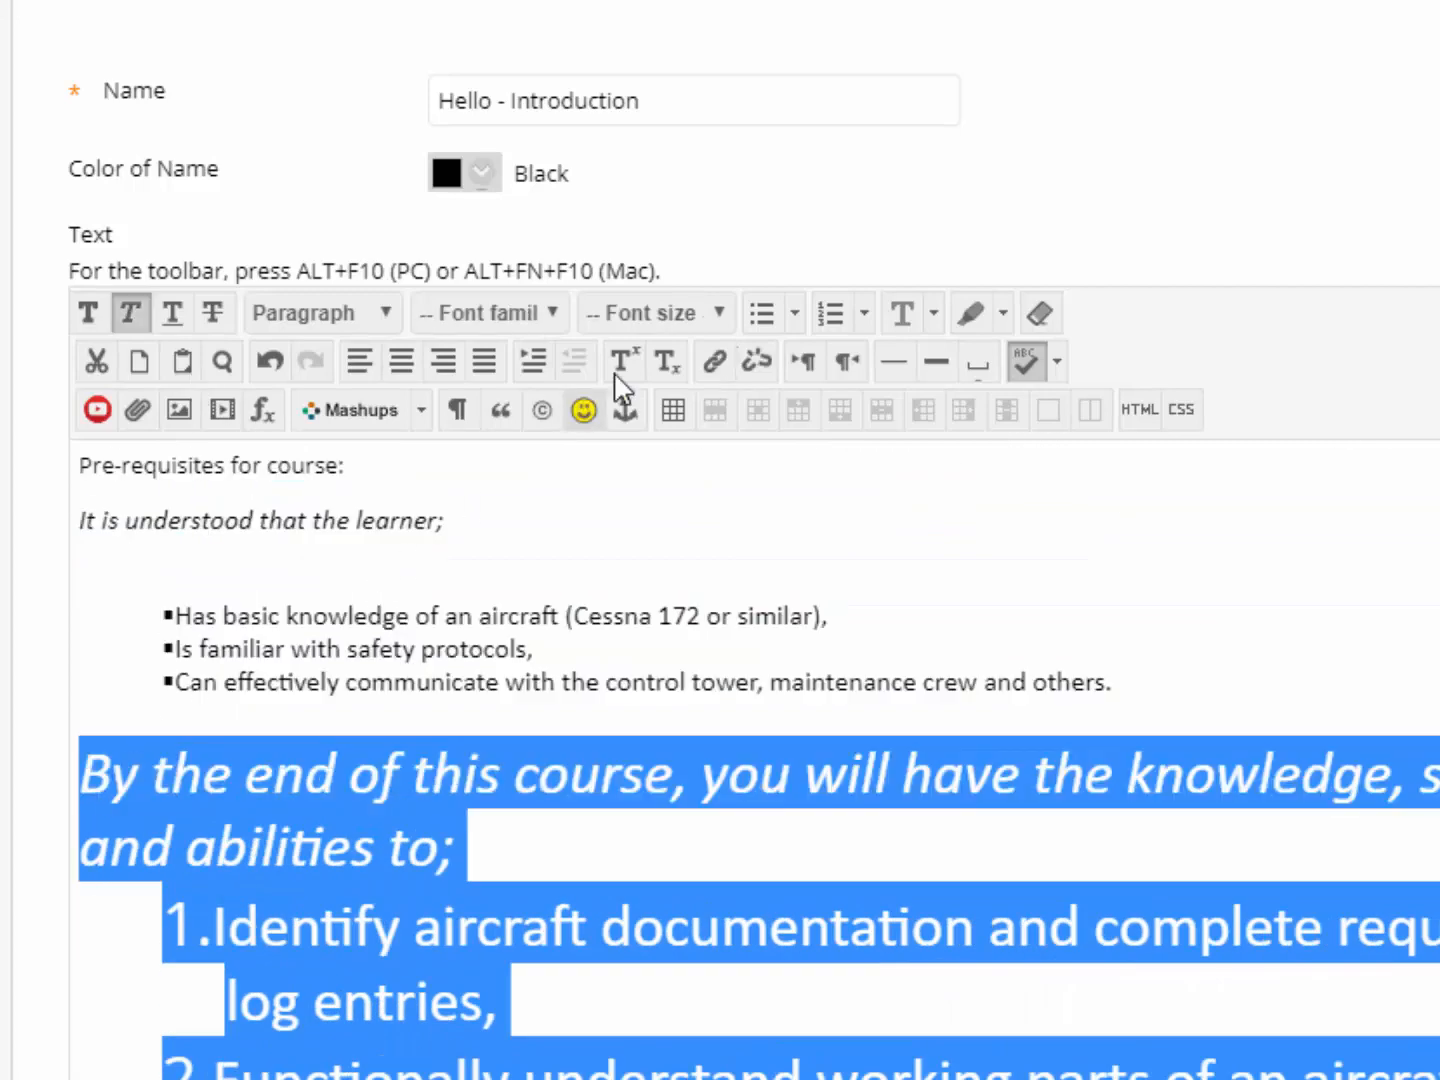
click(717, 318)
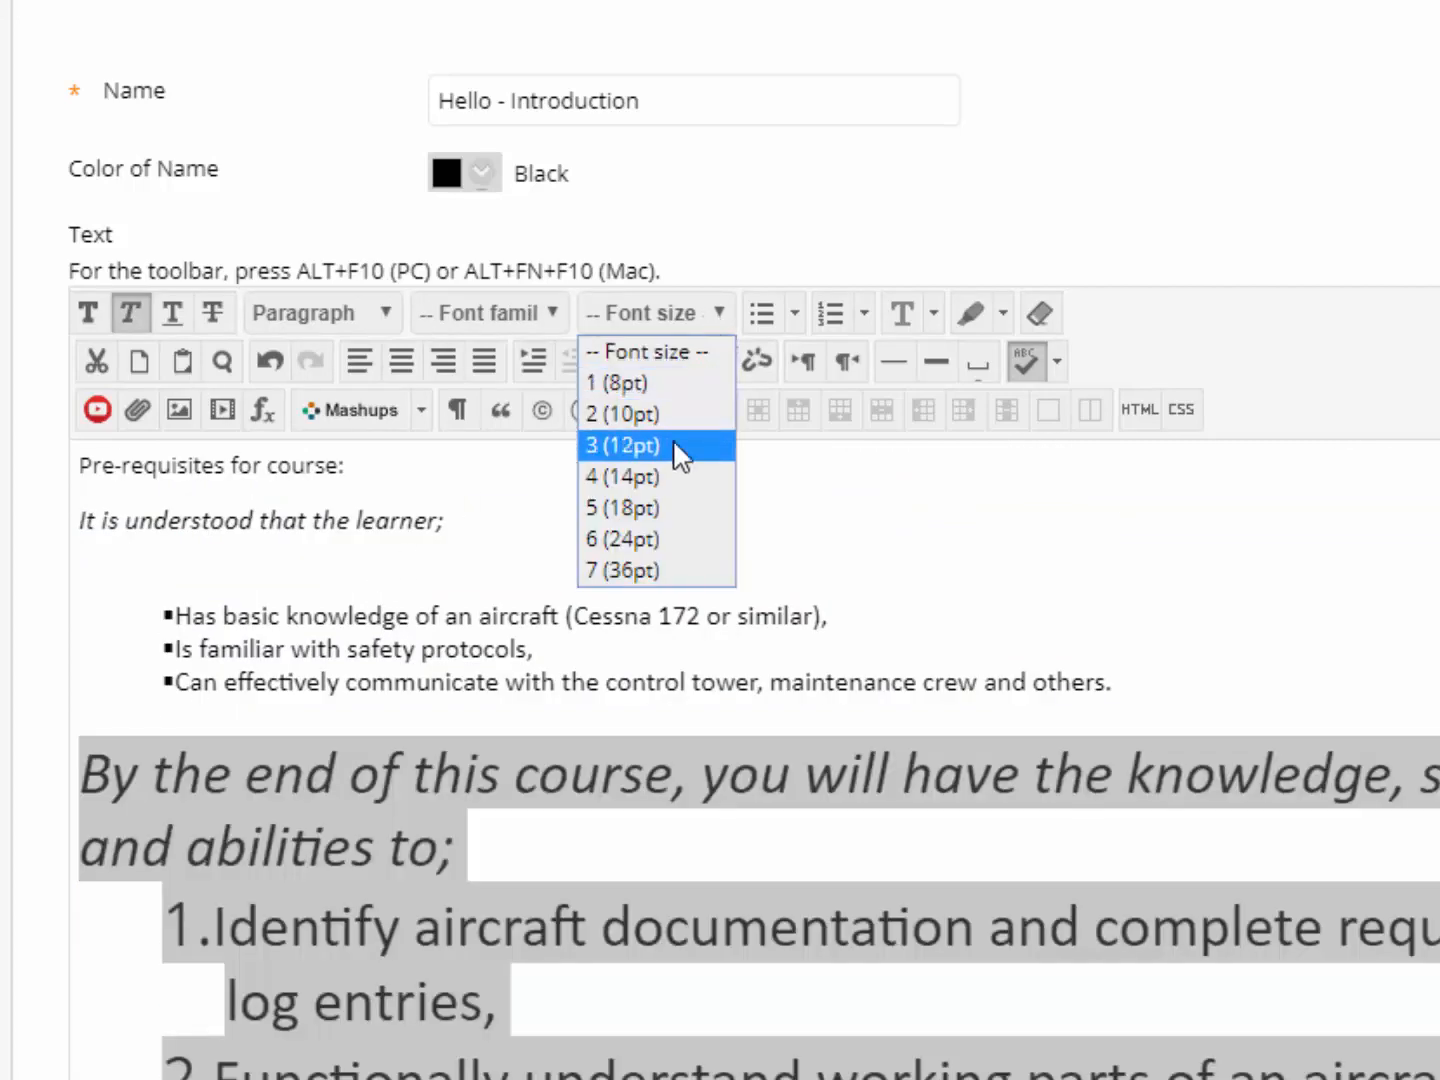
click(676, 446)
click(717, 319)
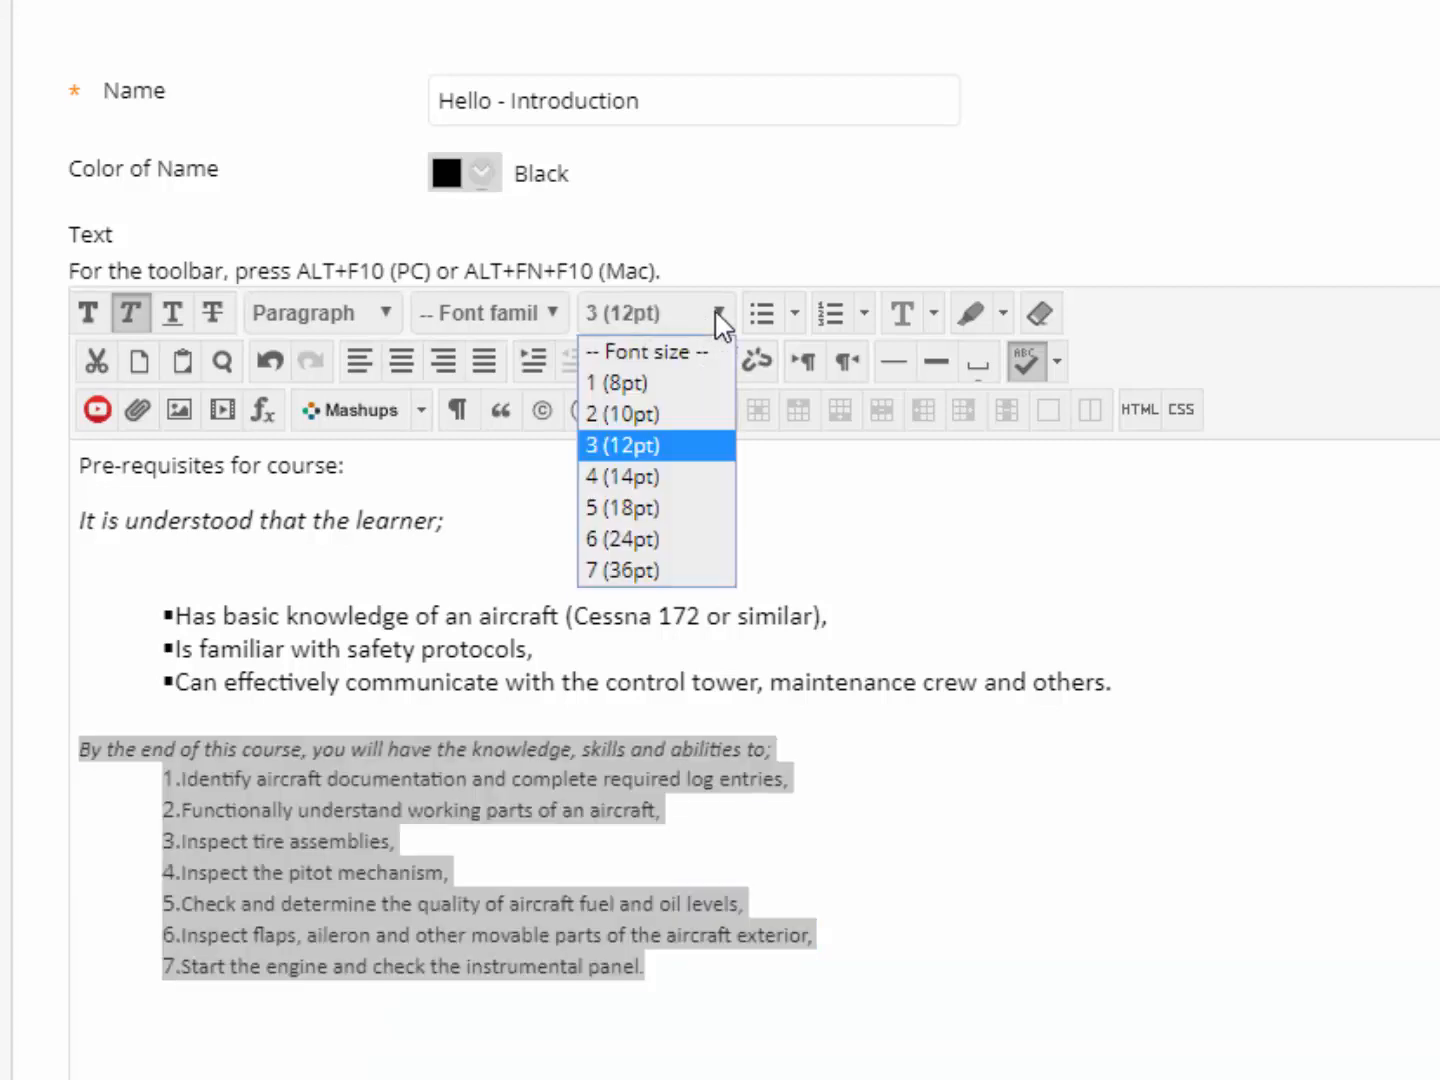
click(654, 478)
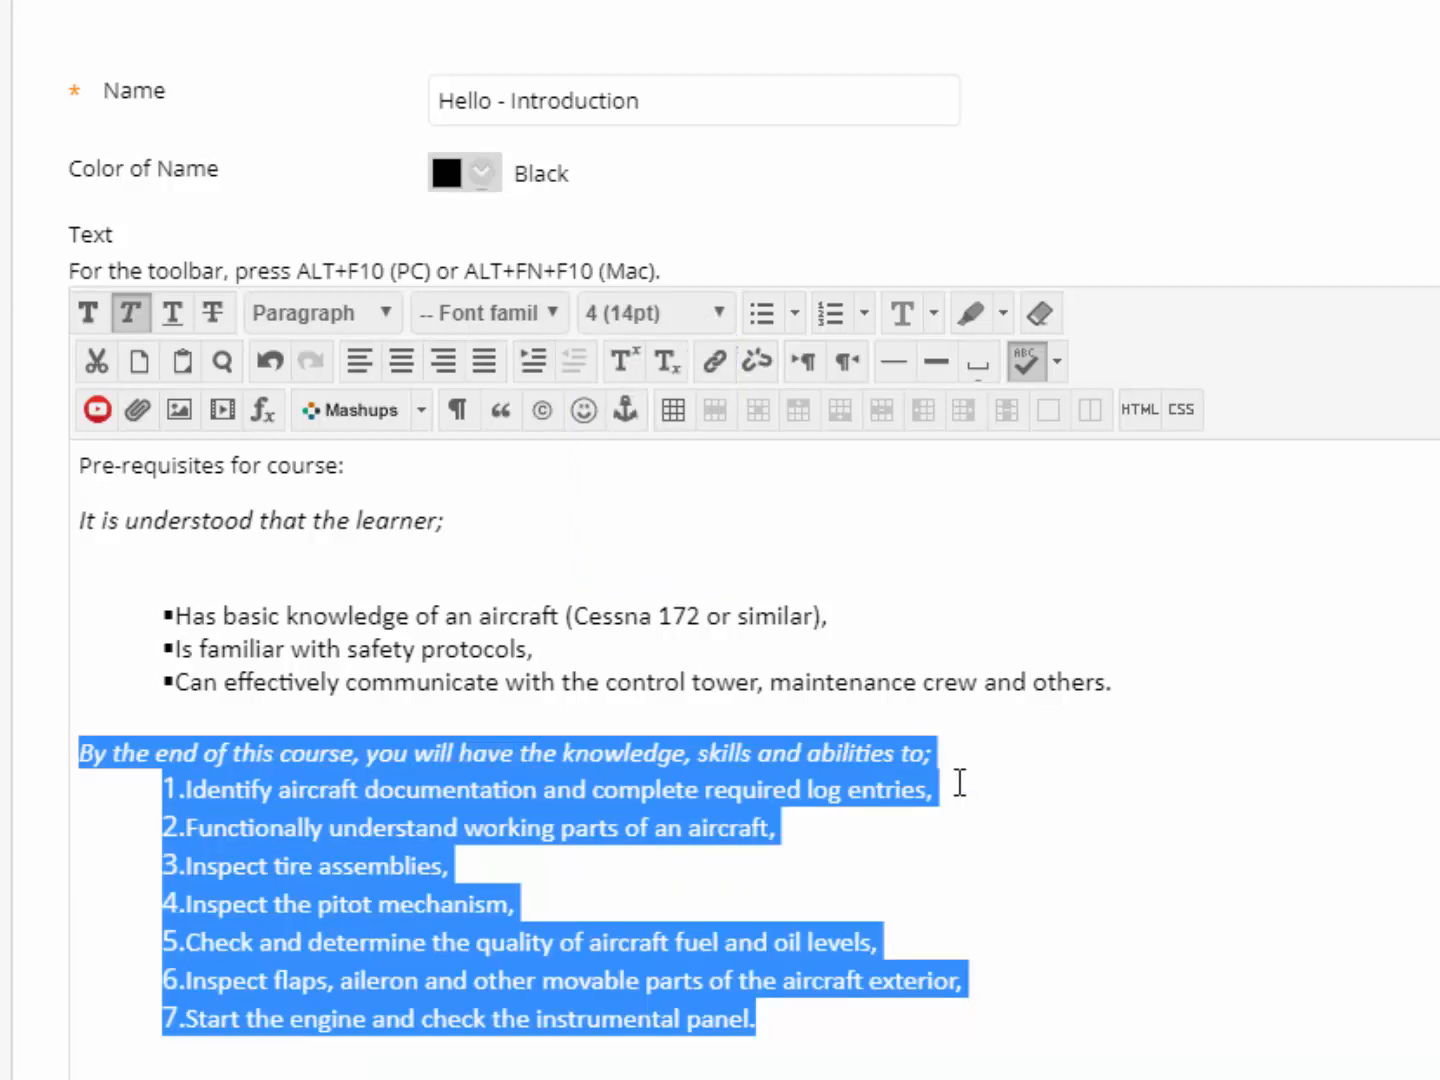
click(1041, 738)
key(Return)
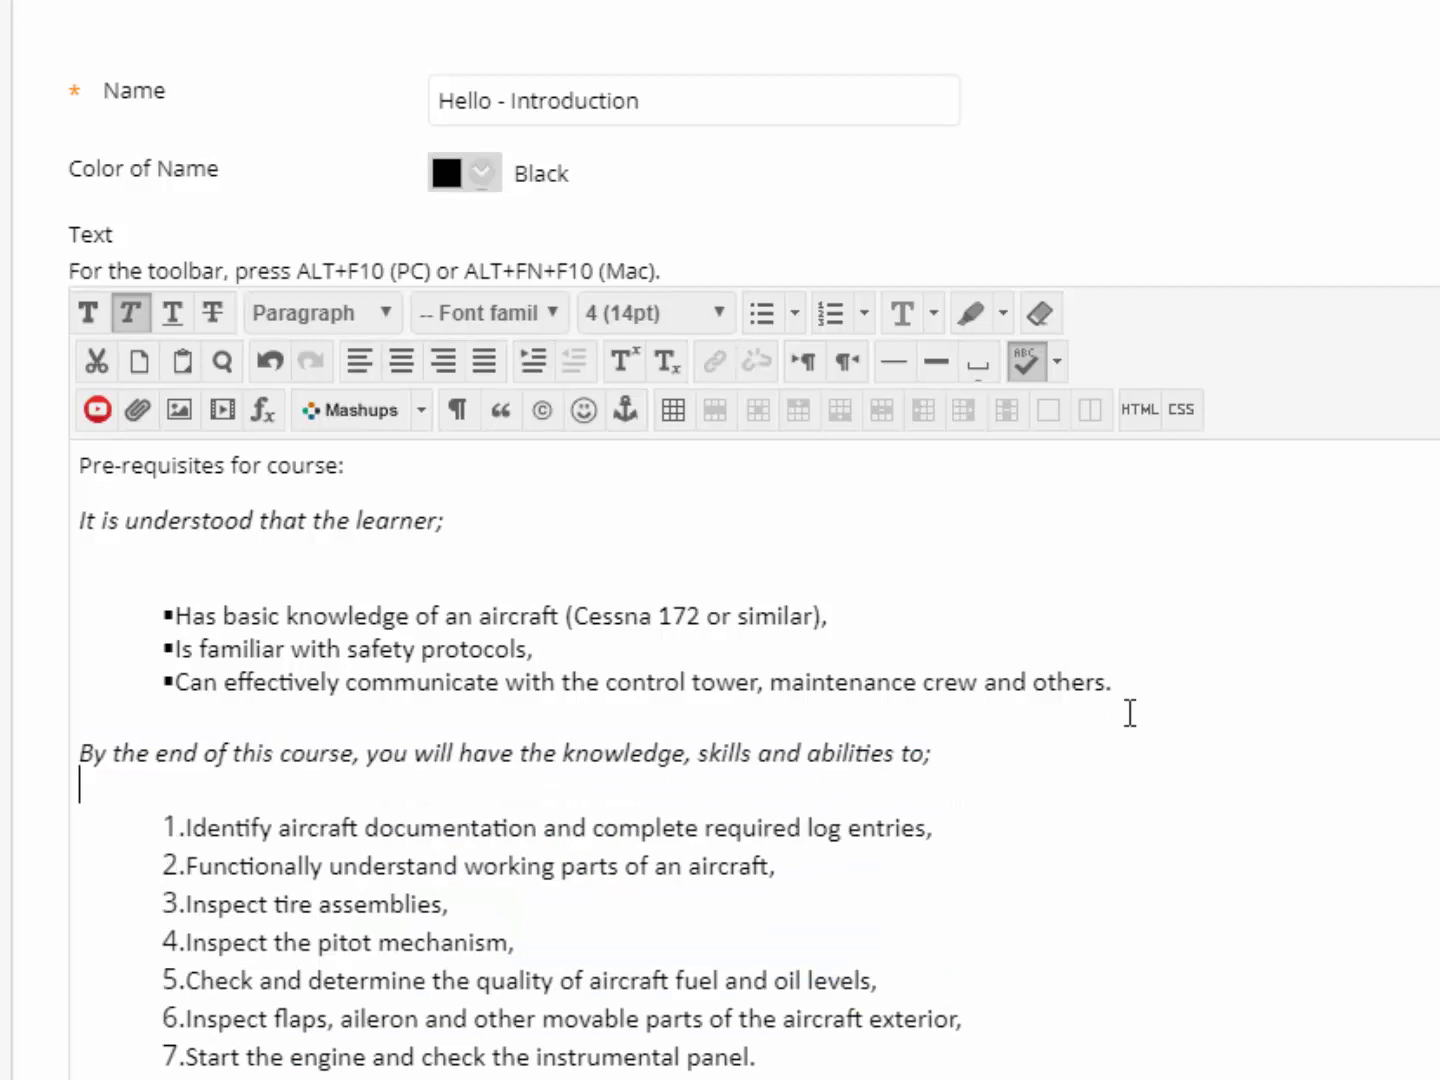
click(762, 582)
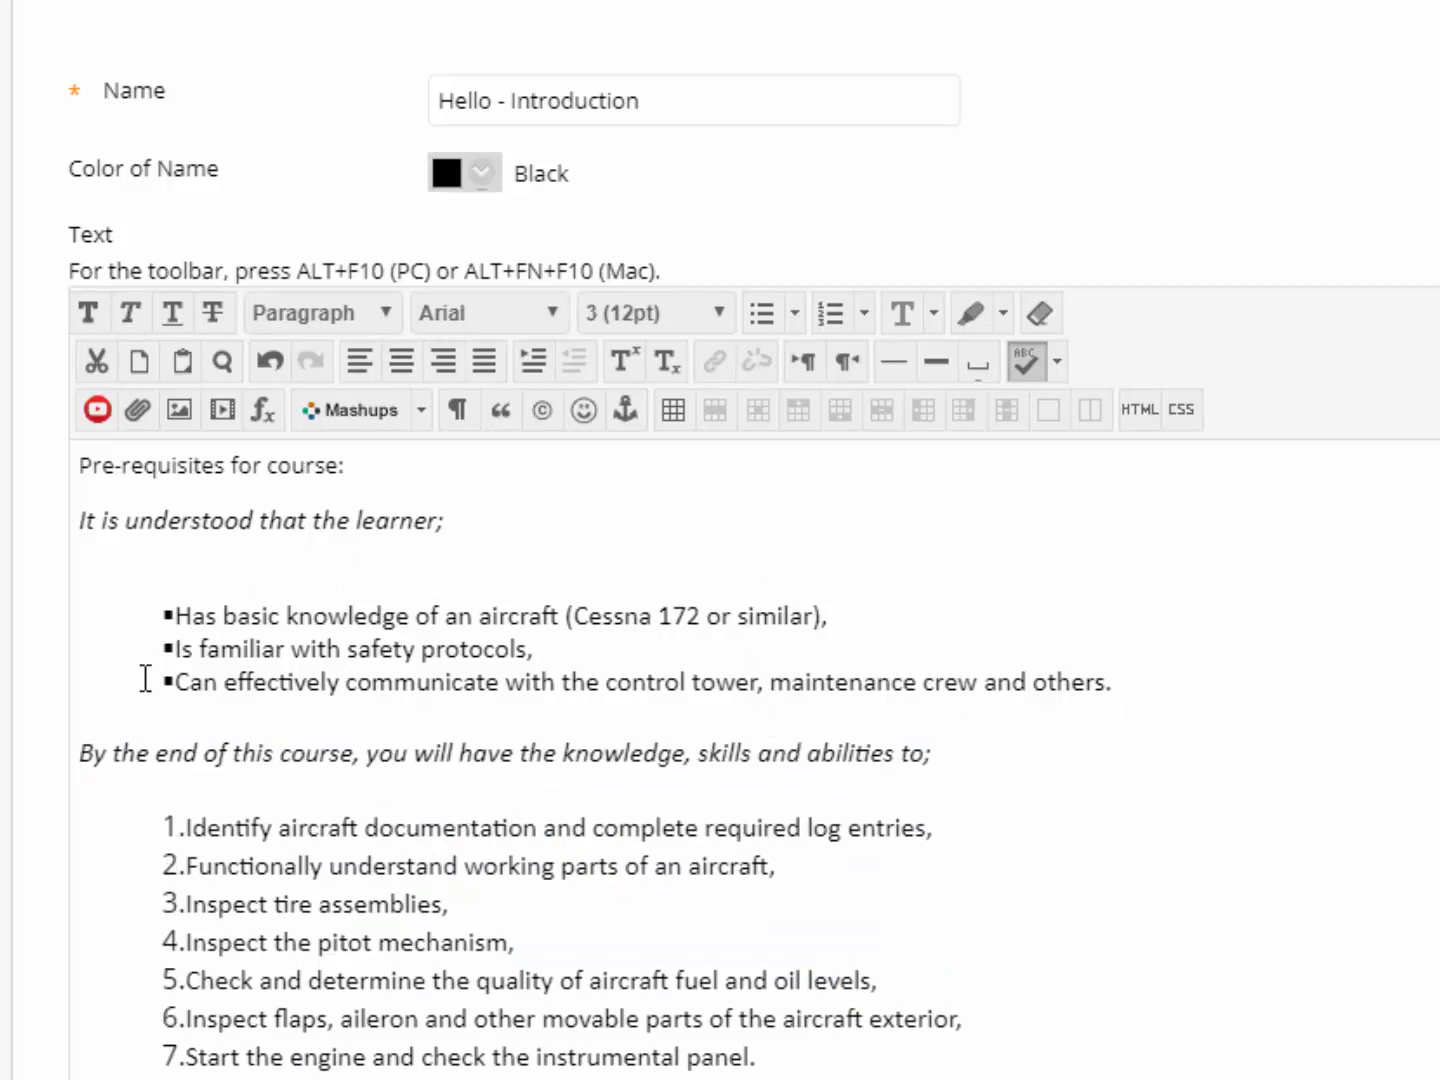
click(176, 615)
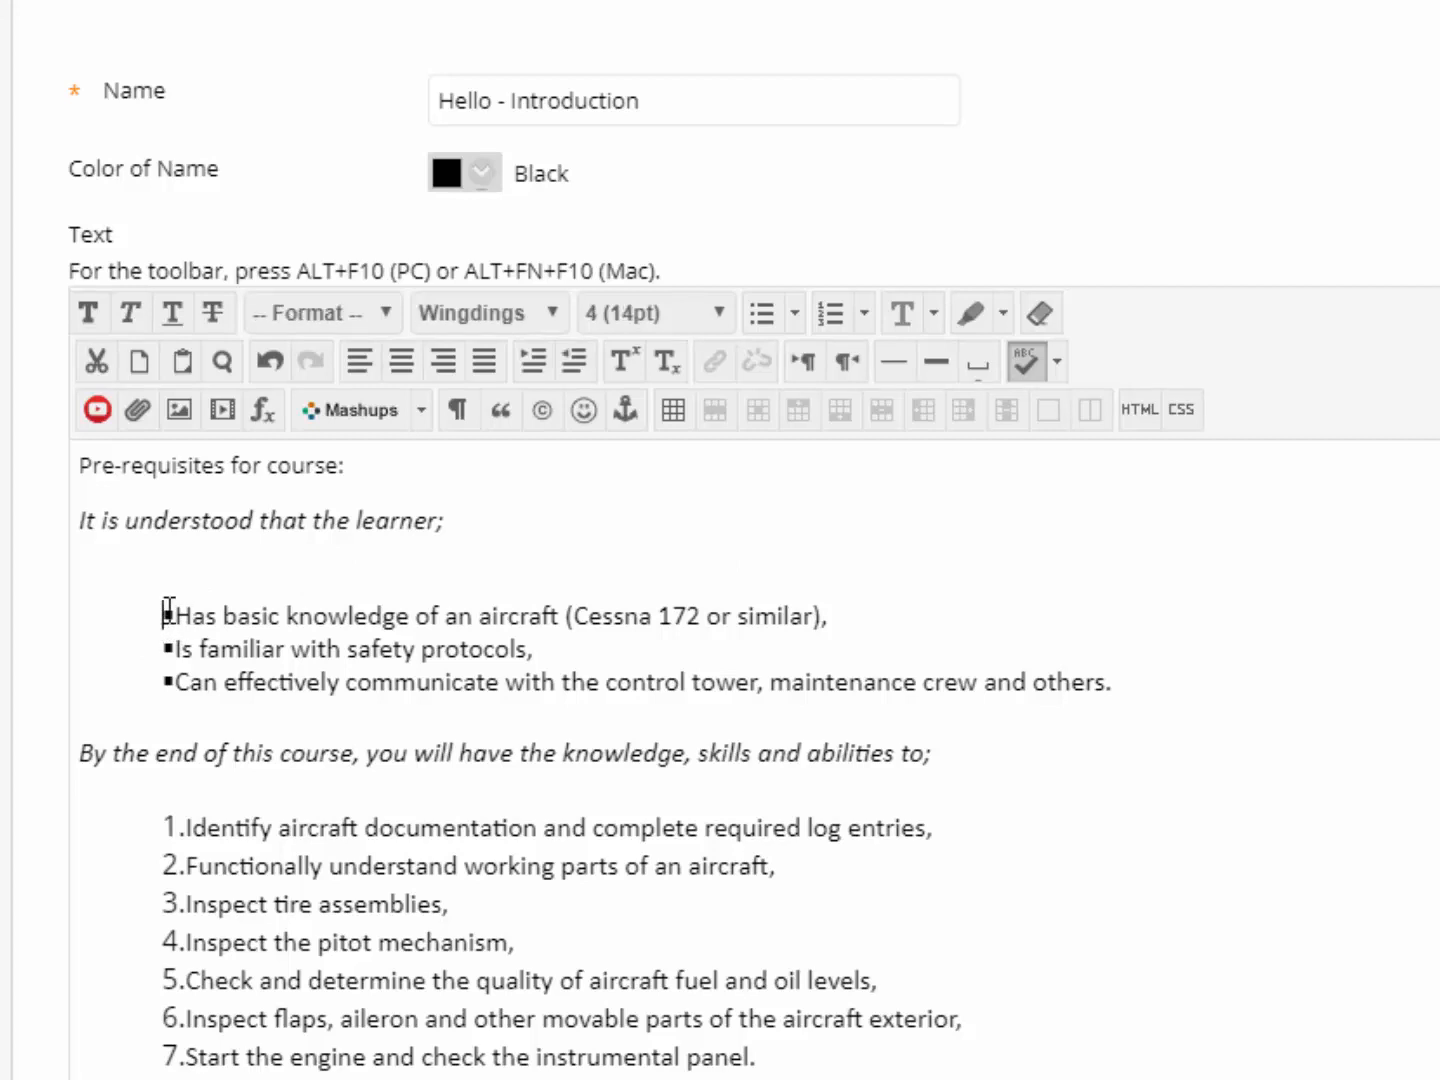
drag(168, 612, 1154, 672)
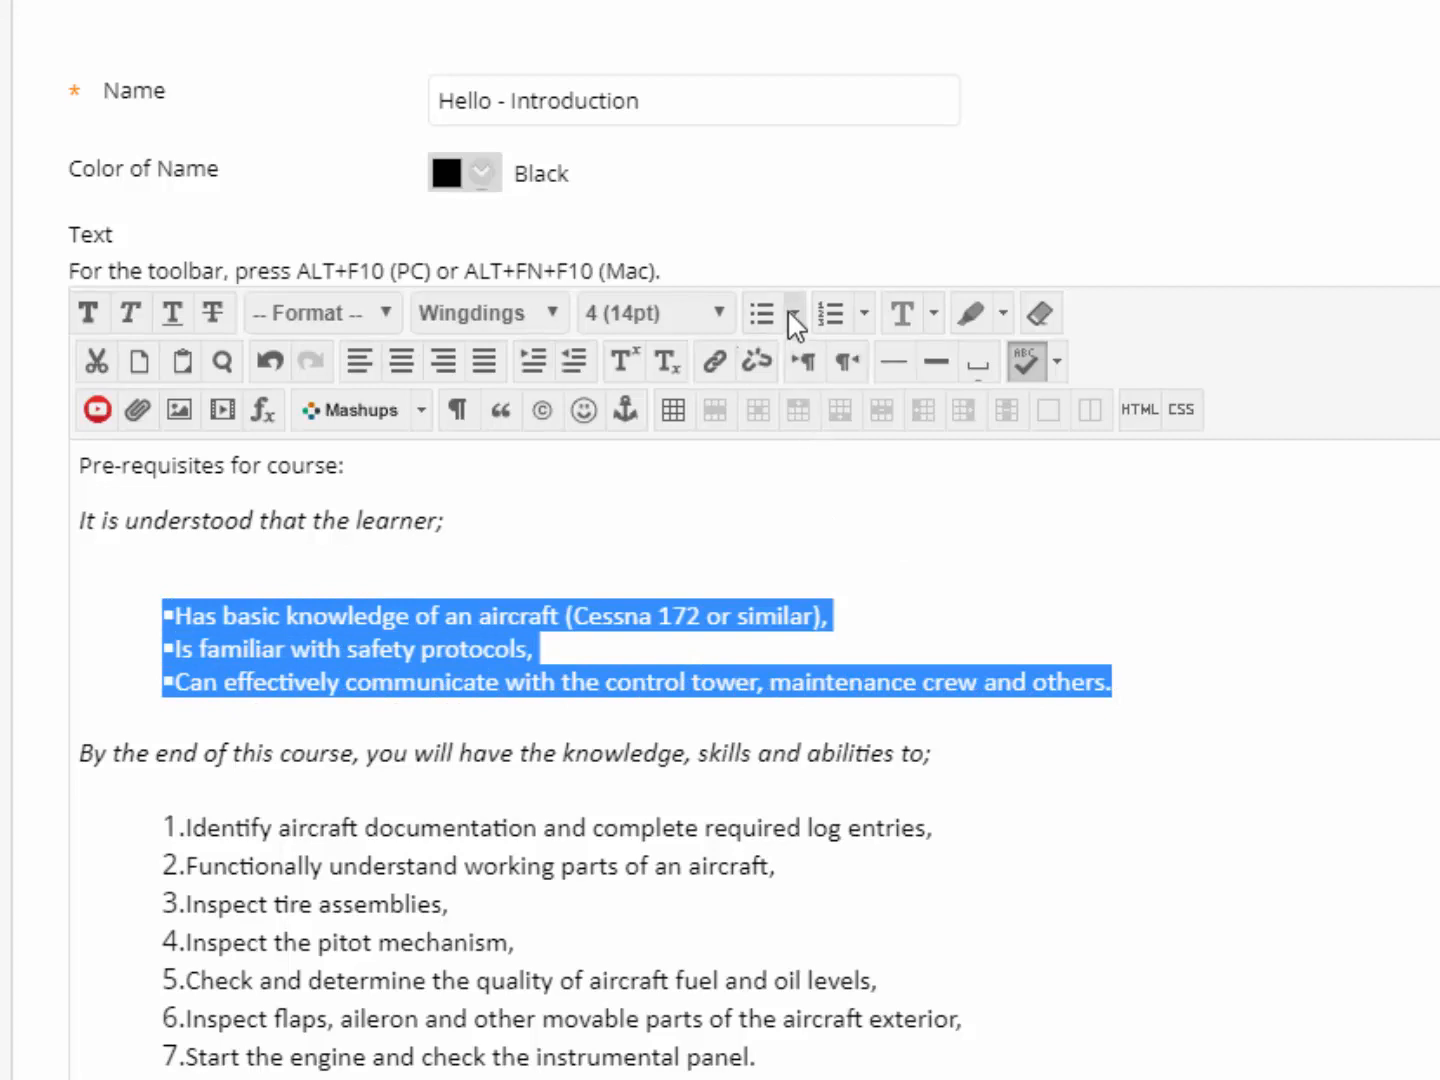
click(1183, 715)
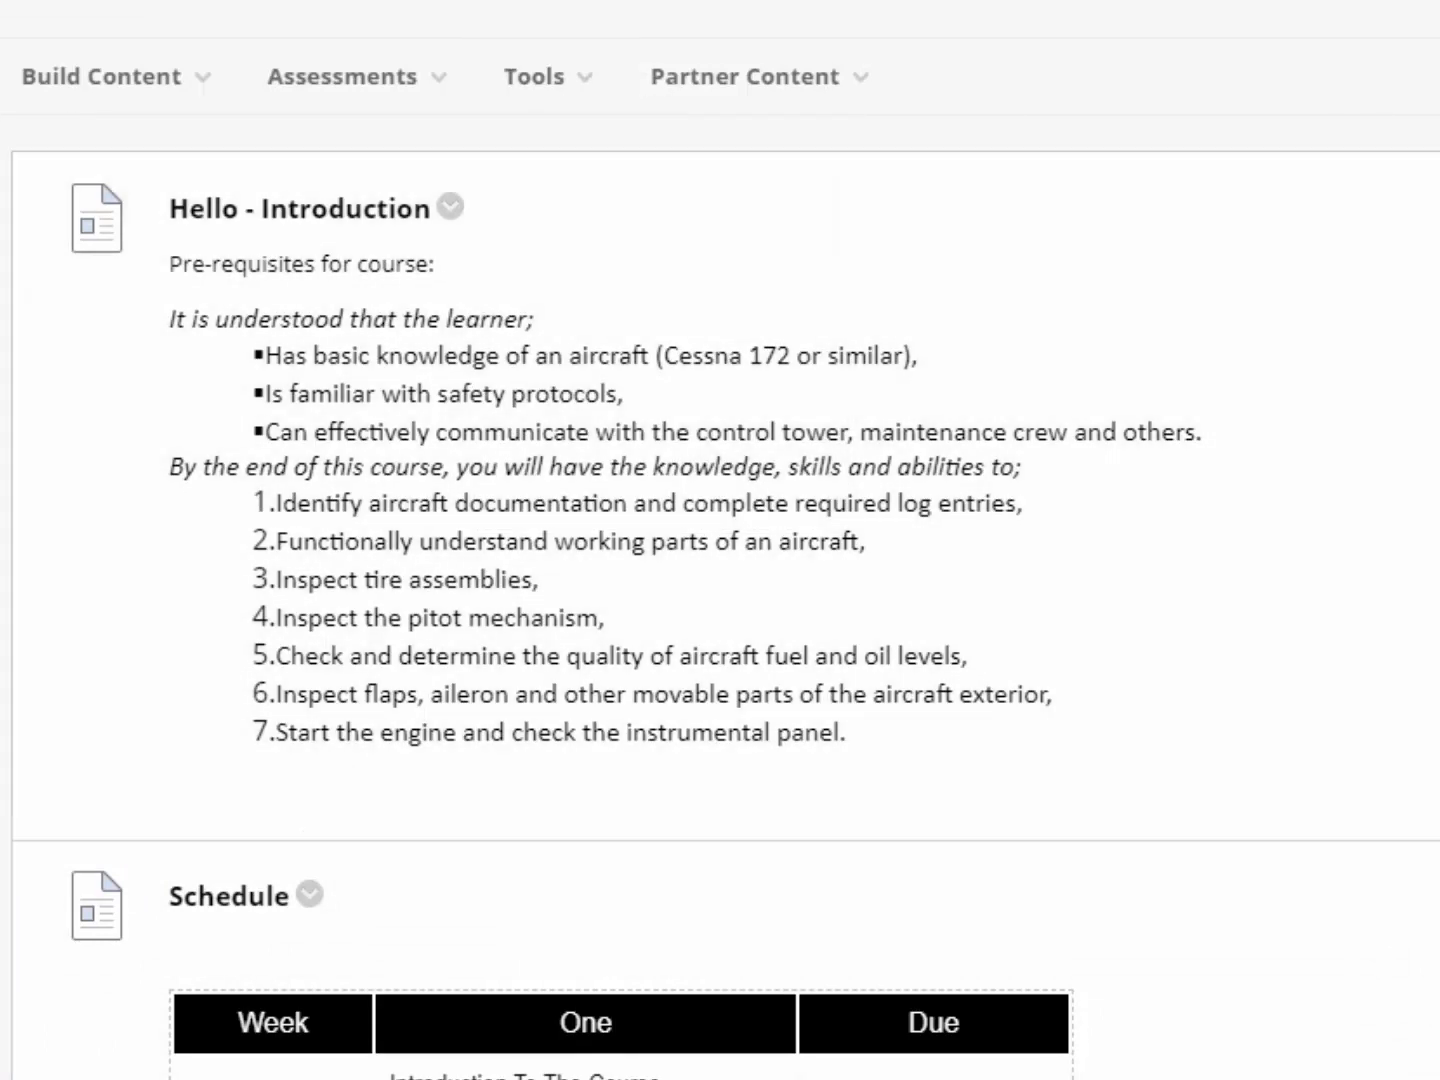
Review the Hello - Introduction and Schedule items on the Get Started page
scroll(720, 541, down, 1)
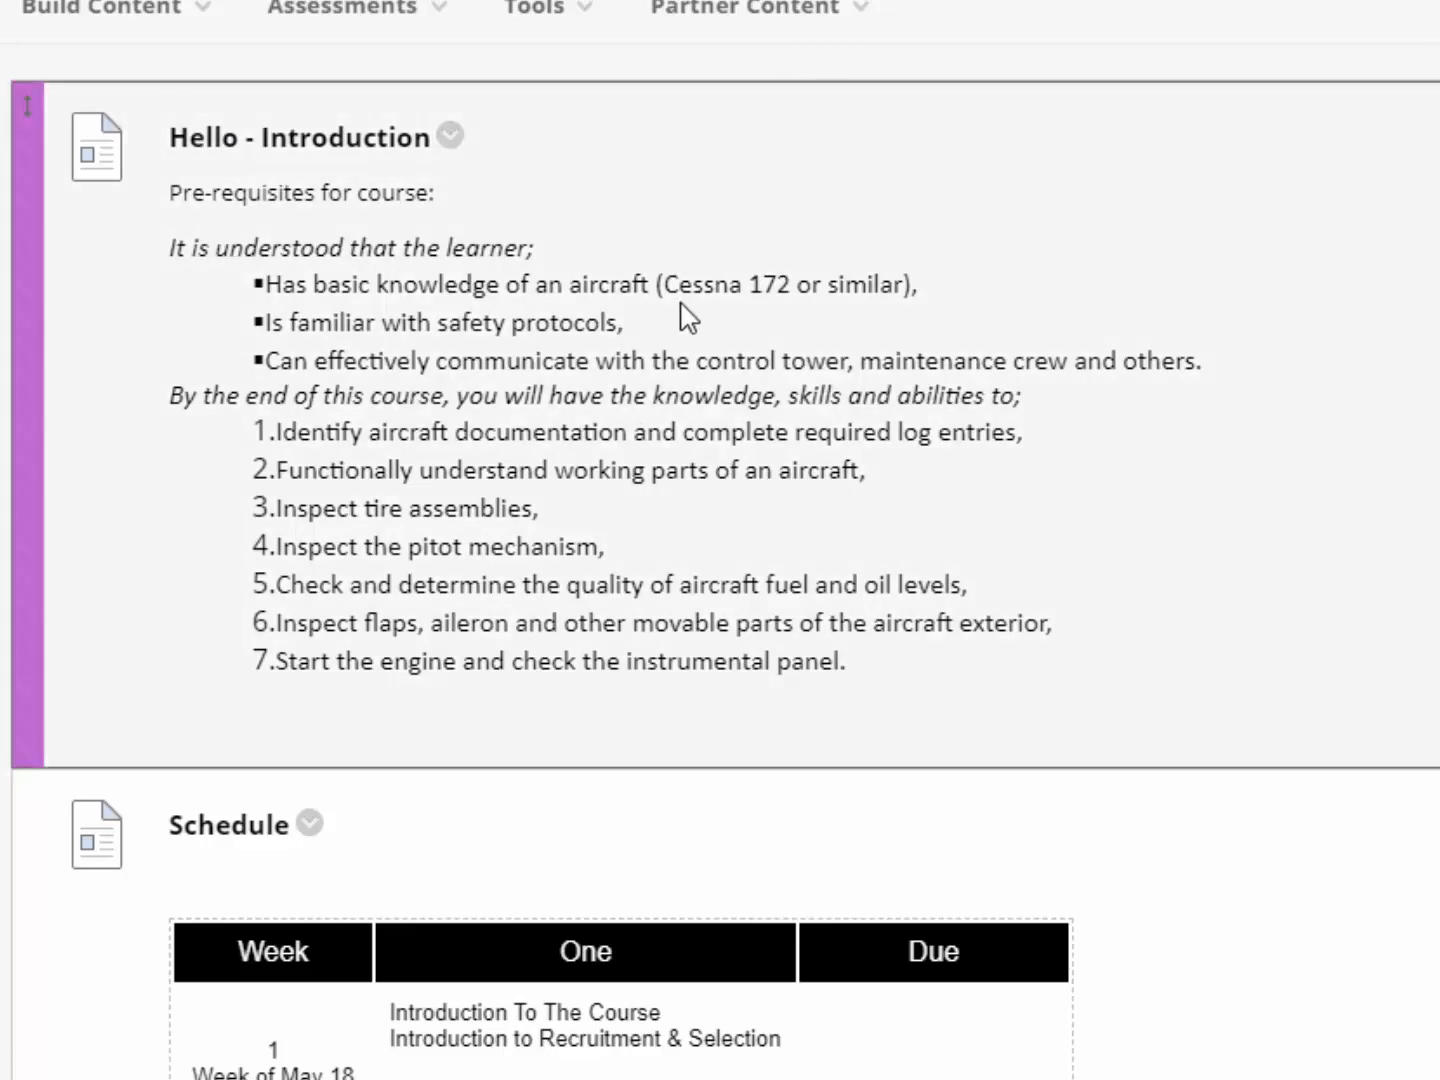
scroll(28, 794, down, 10)
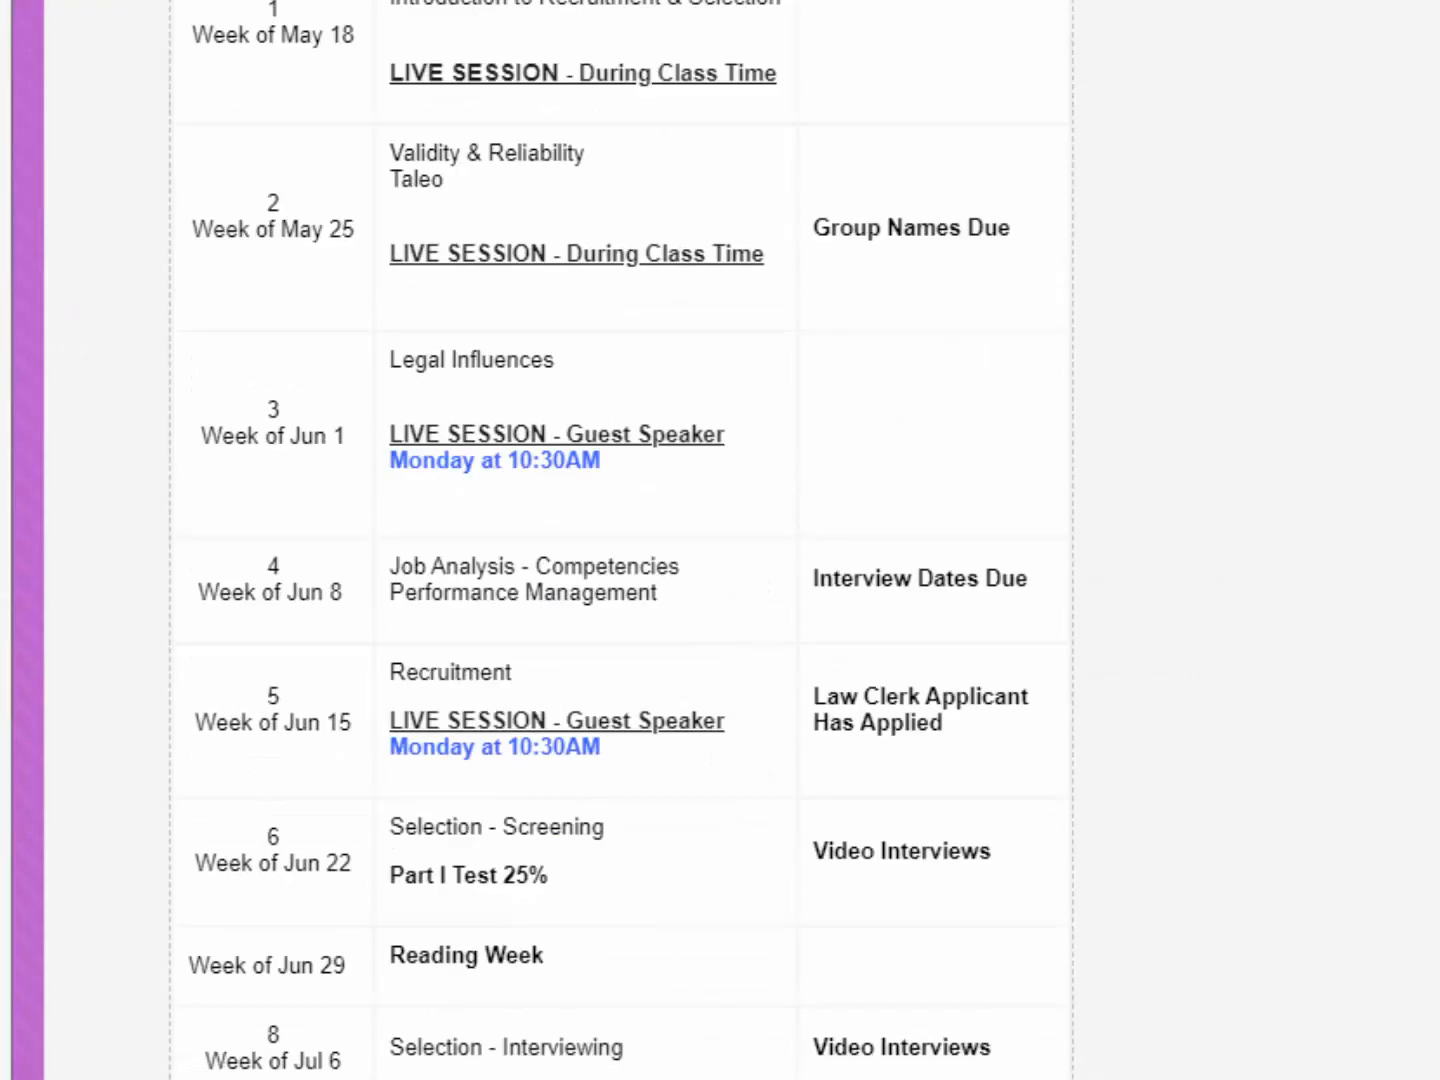
scroll(28, 794, up, 10)
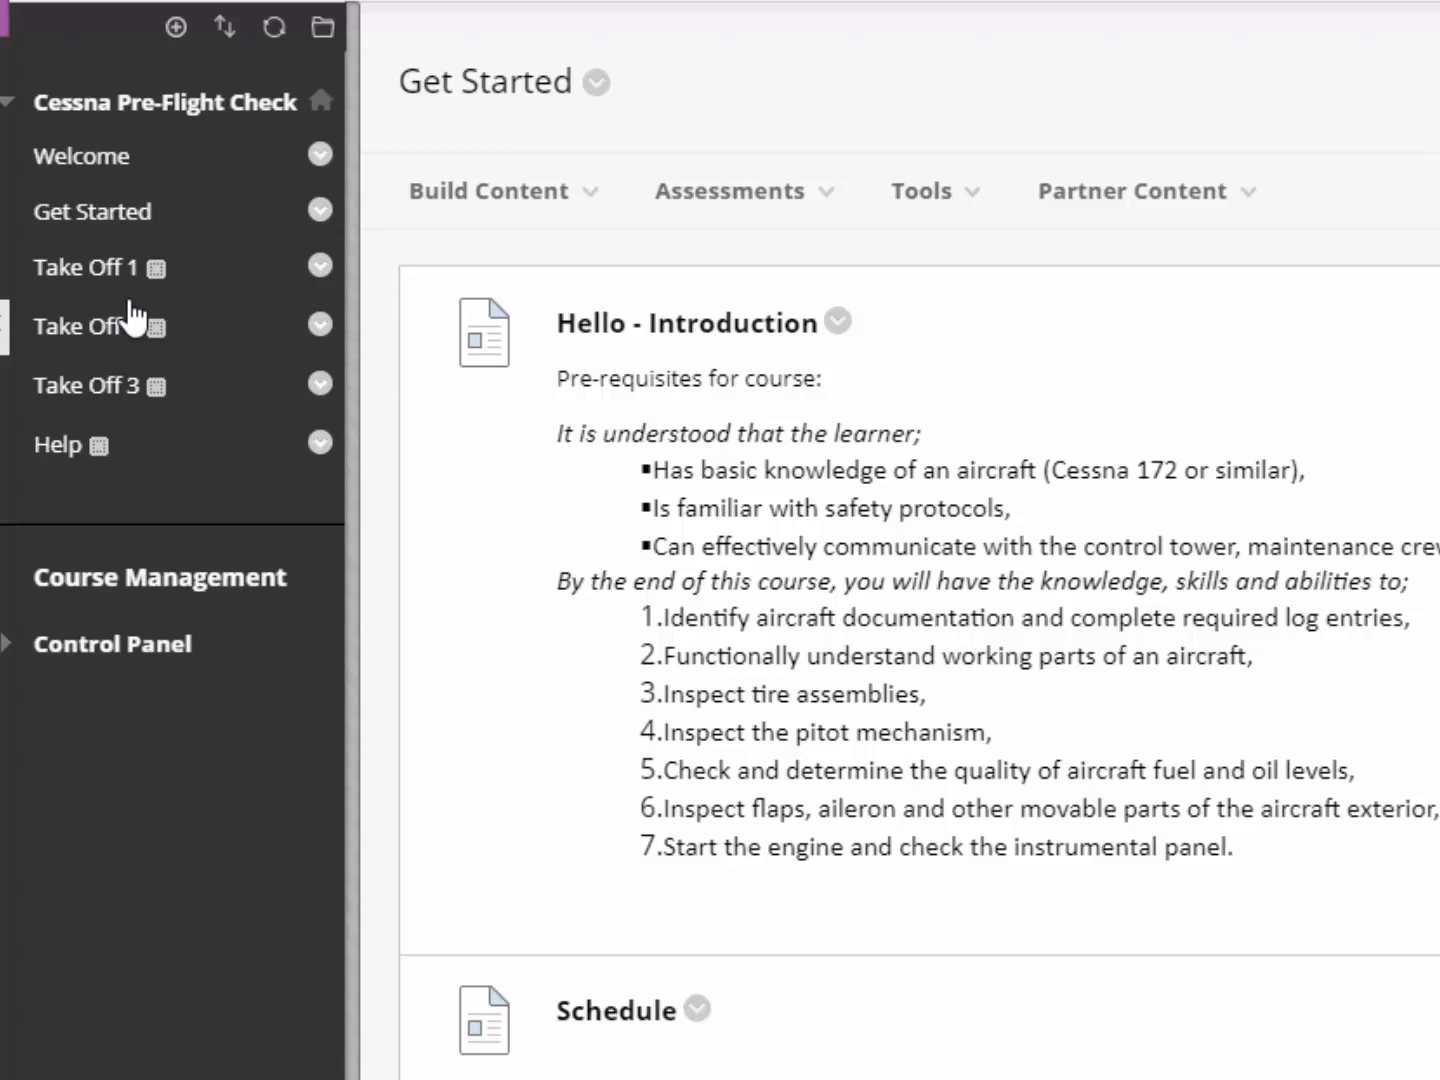
scroll(1046, 810, down, 8)
scroll(1048, 869, up, 3)
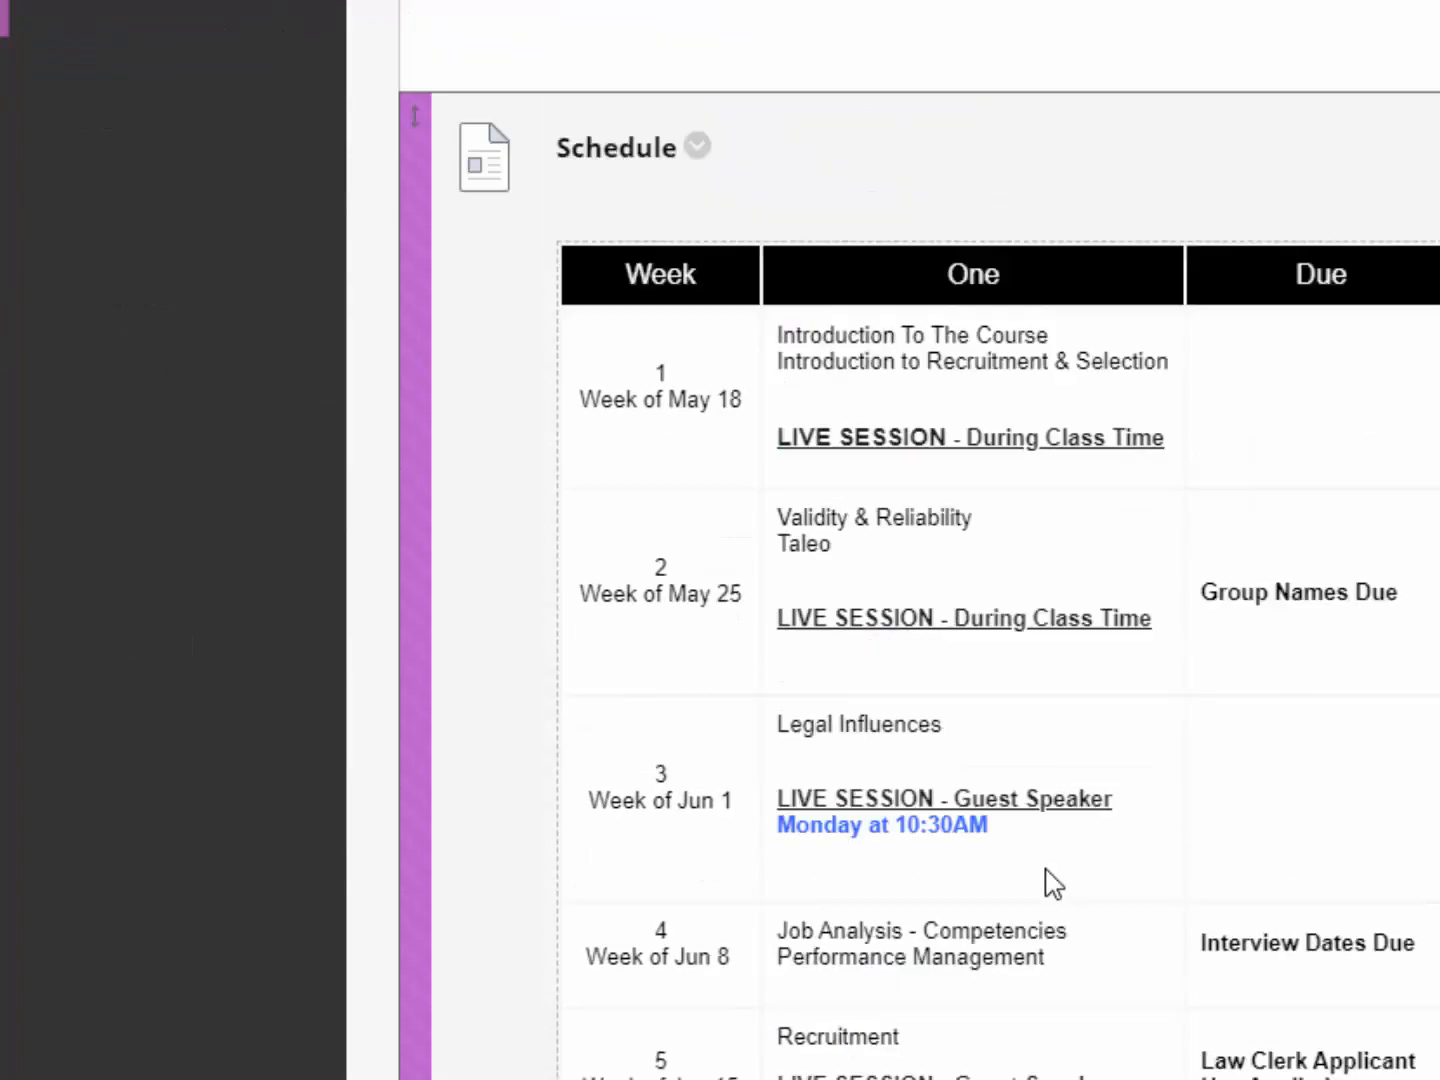
scroll(1045, 869, up, 5)
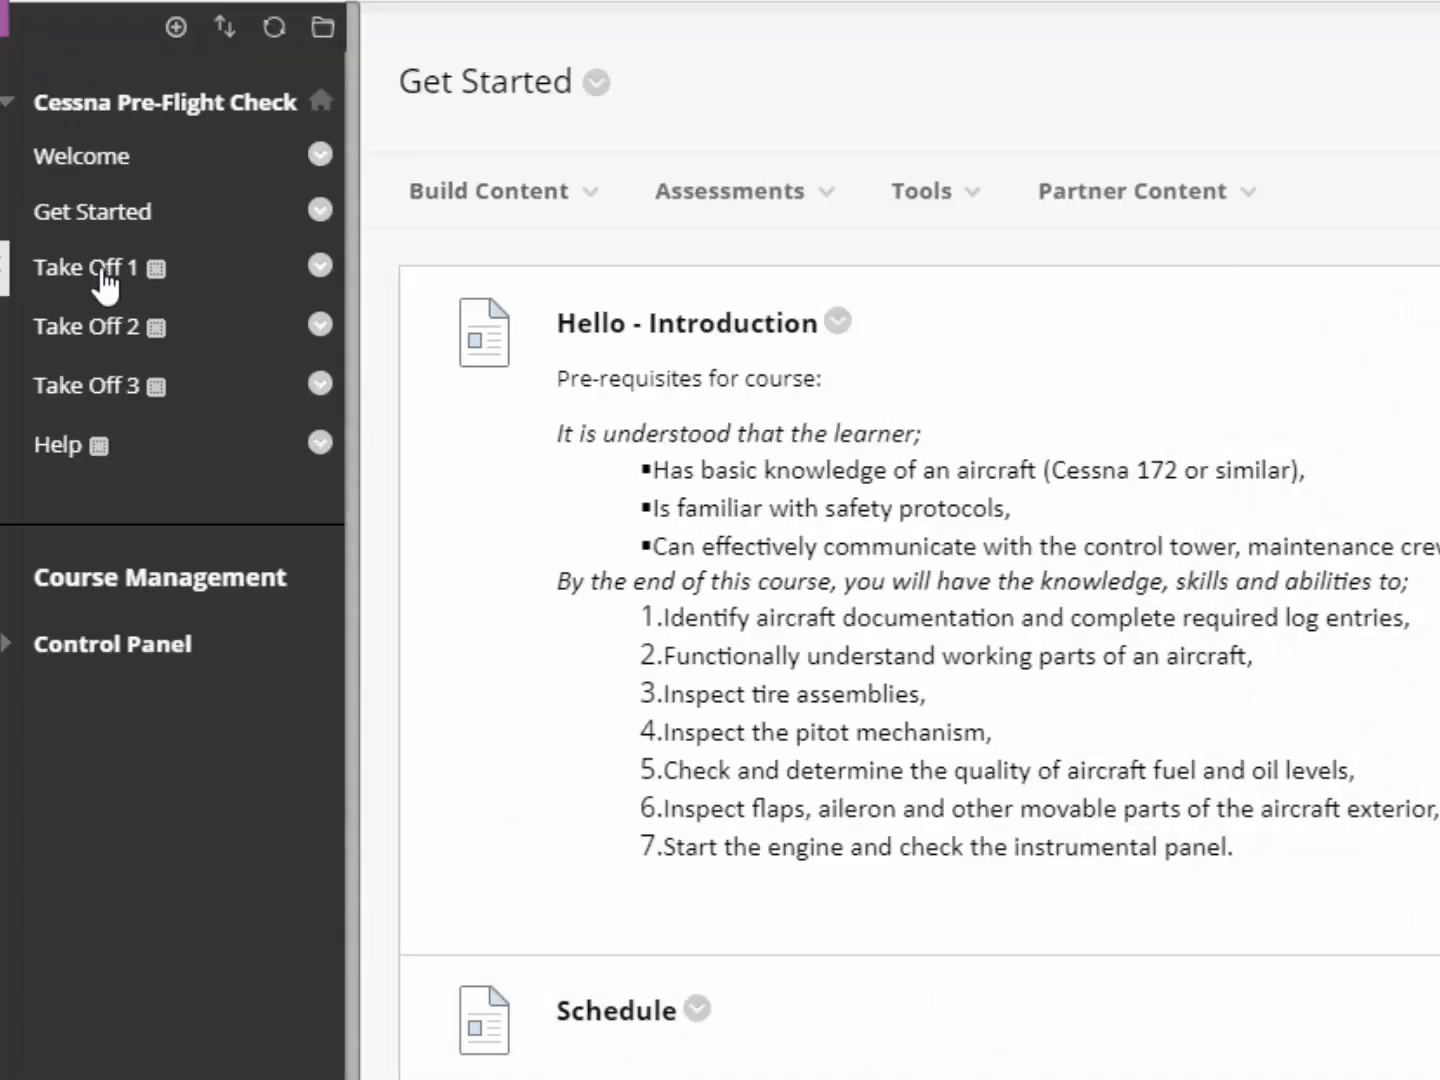
Open the Take Off 1 content area, then copy the three paragraphs about the flight bag and CFS from the PowerPoint presentation
click(104, 273)
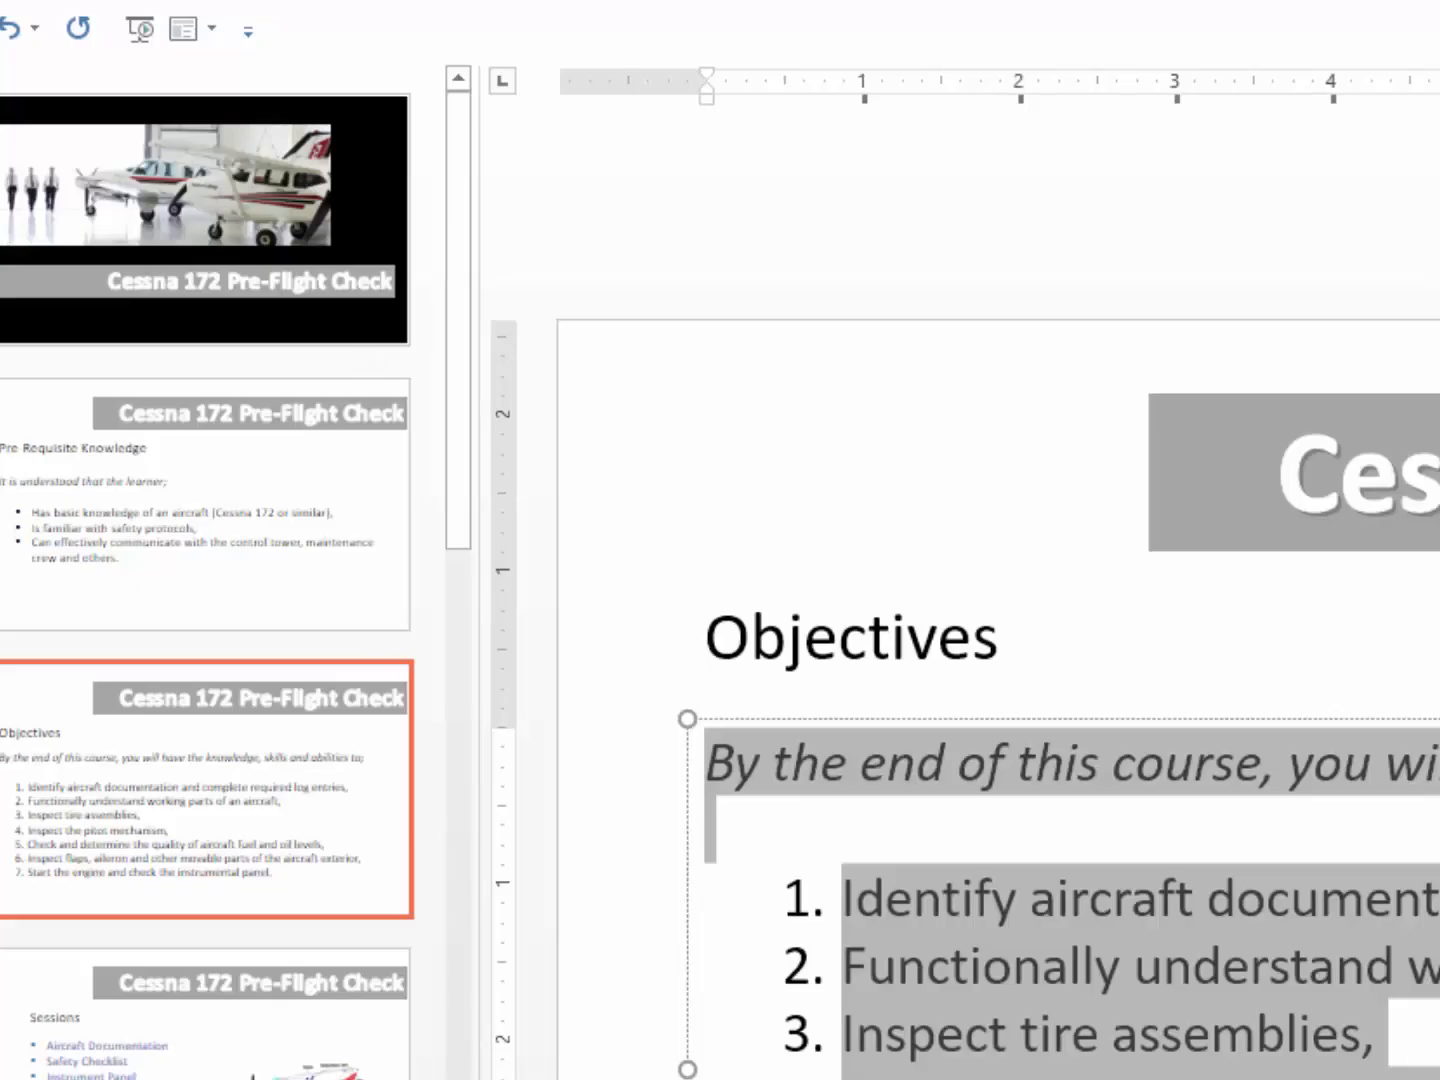
click(263, 1031)
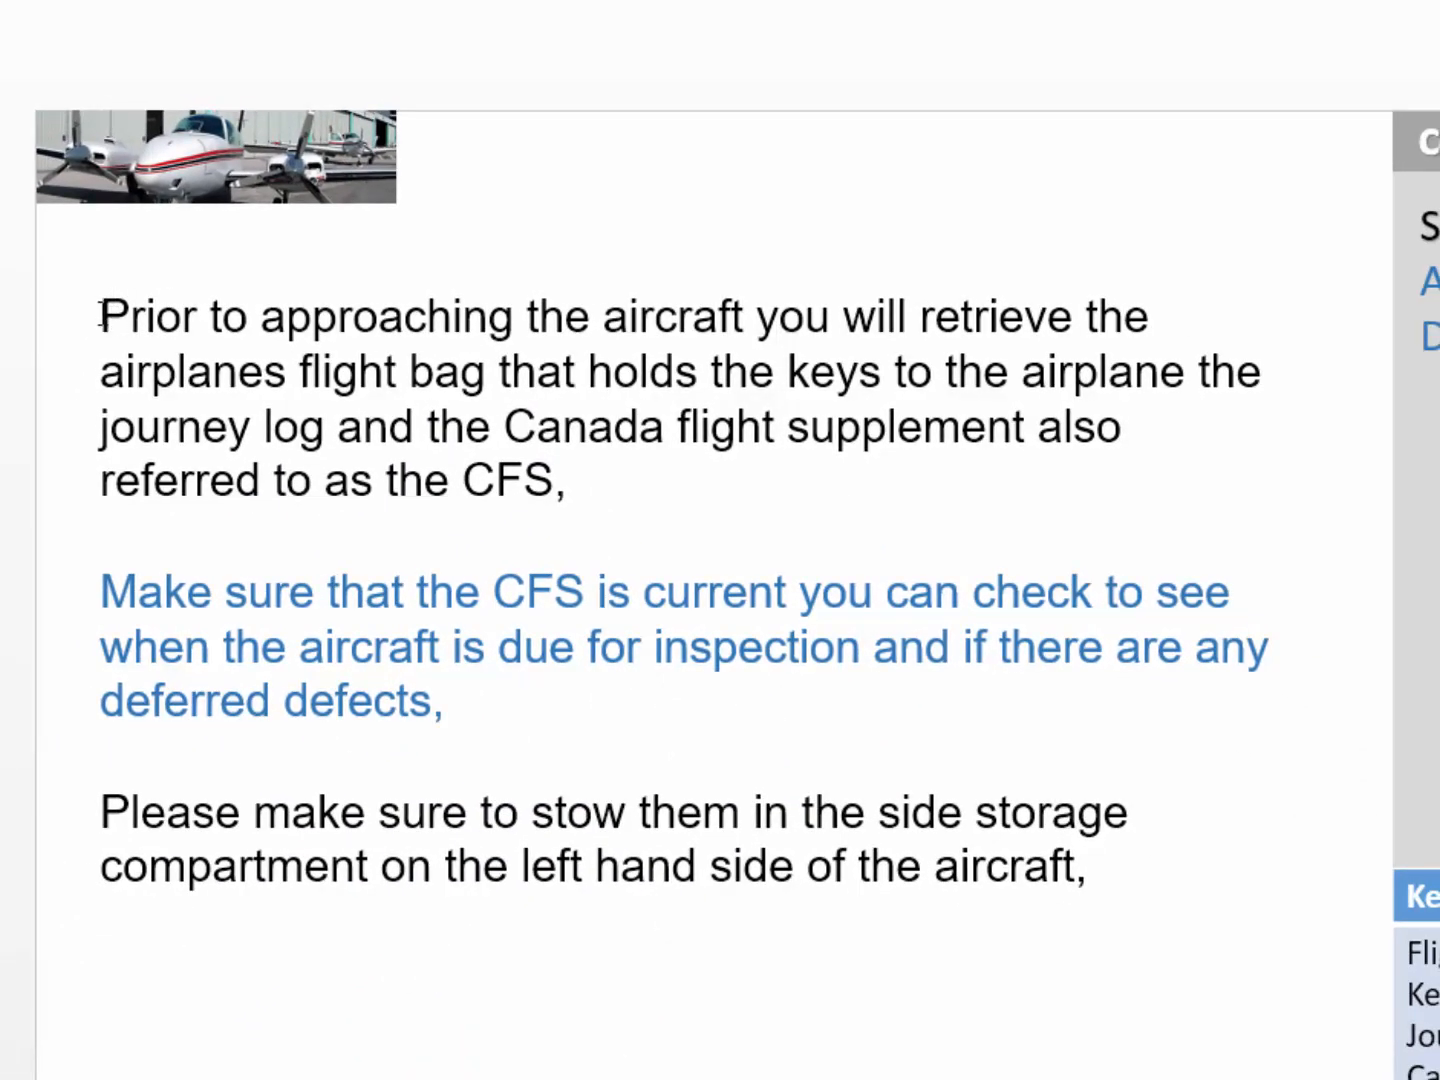
drag(101, 316, 1111, 862)
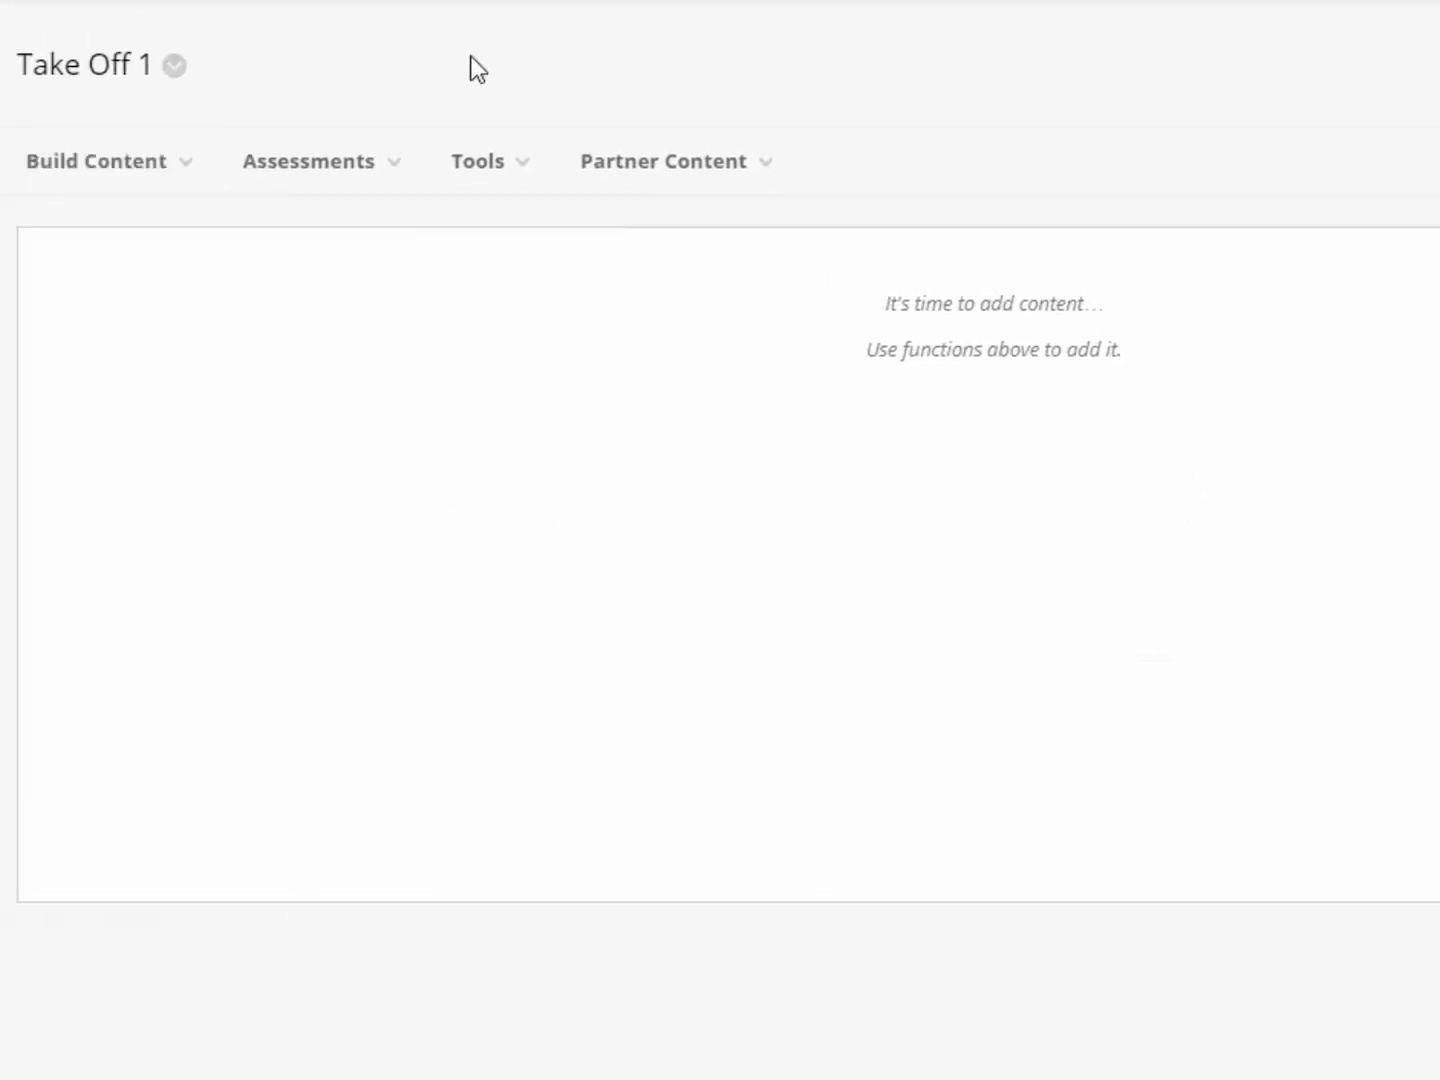
click(215, 163)
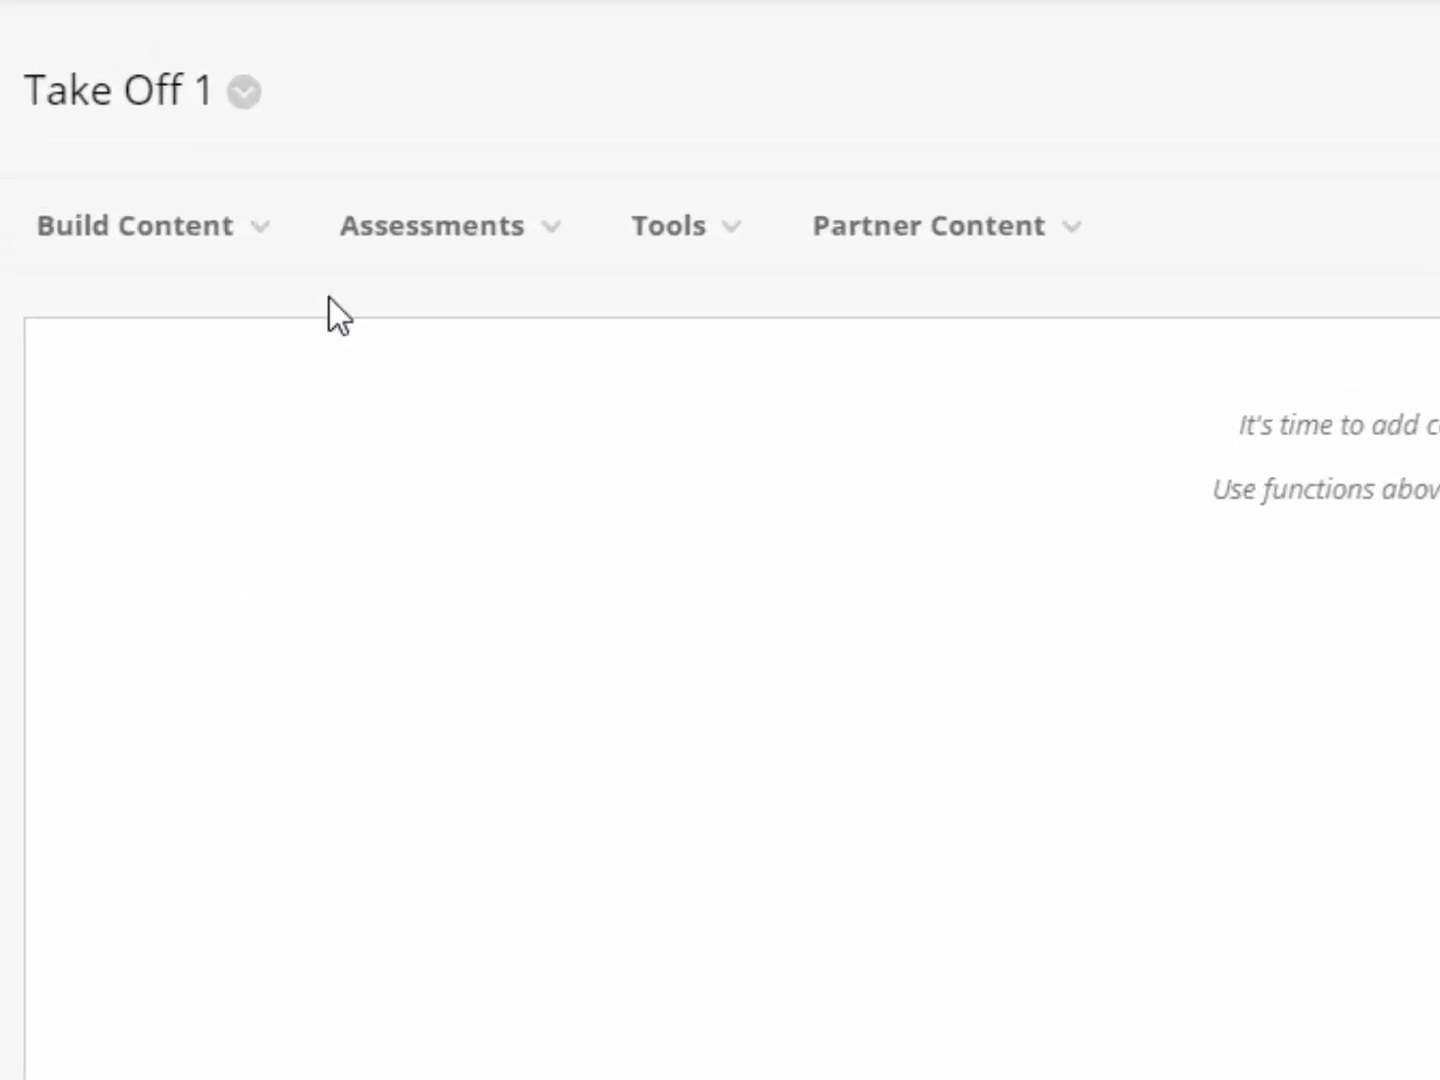
click(257, 234)
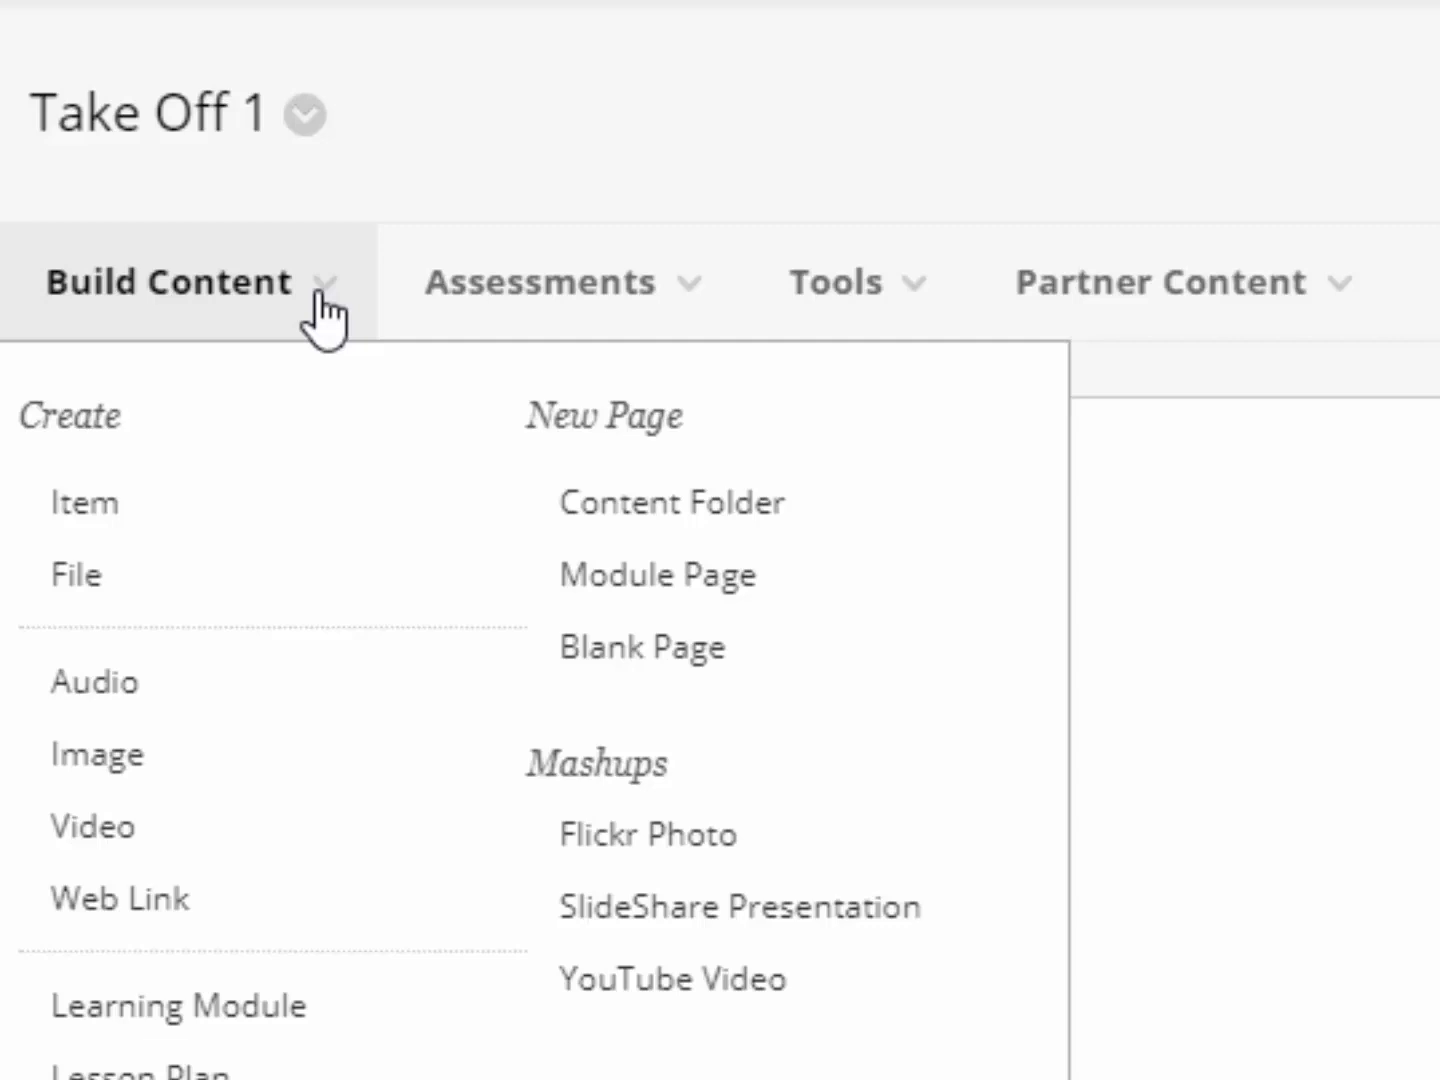
click(746, 515)
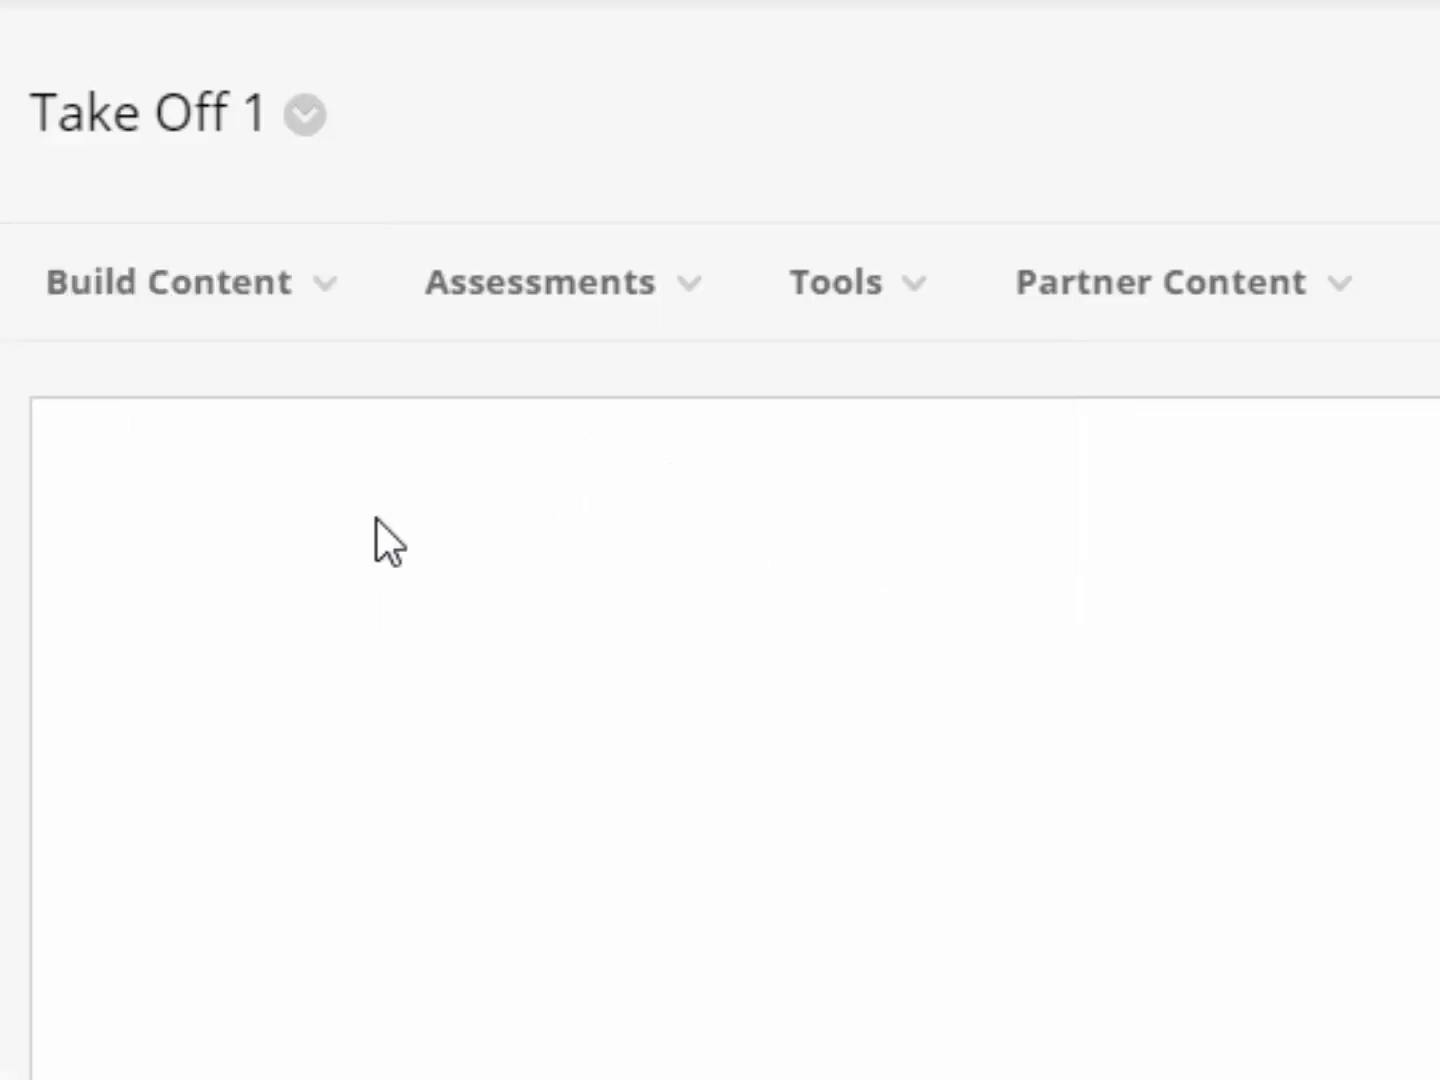
Create a new content item in Take Off 1 and name it "Aircraft Documentation"
click(323, 284)
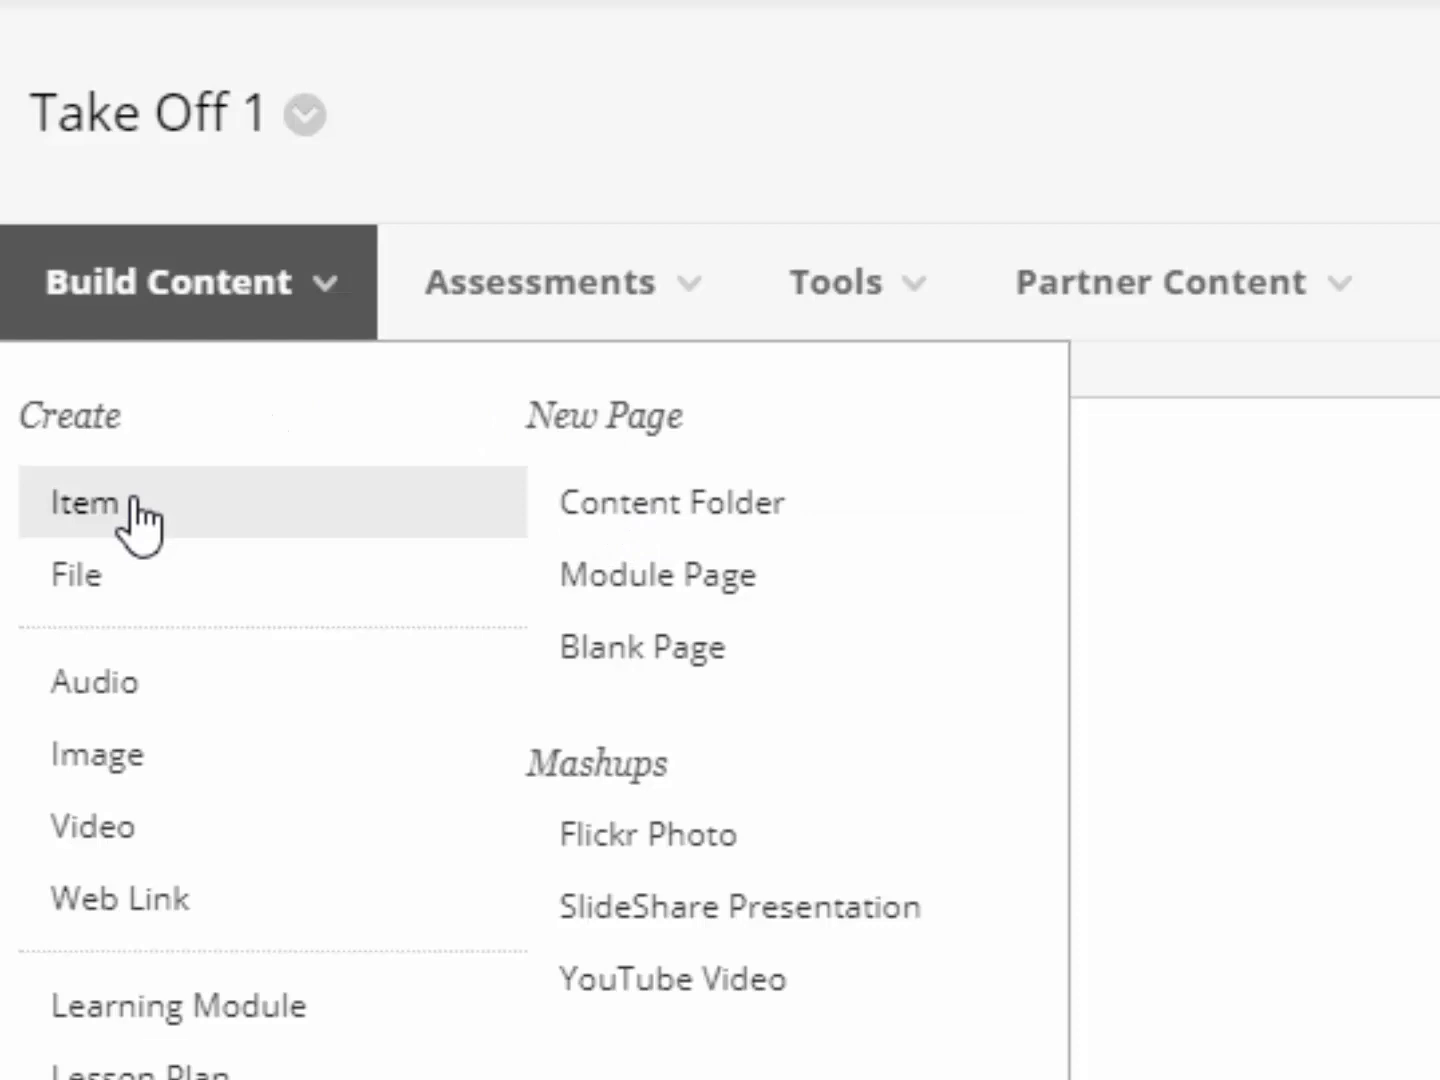
click(140, 520)
click(544, 275)
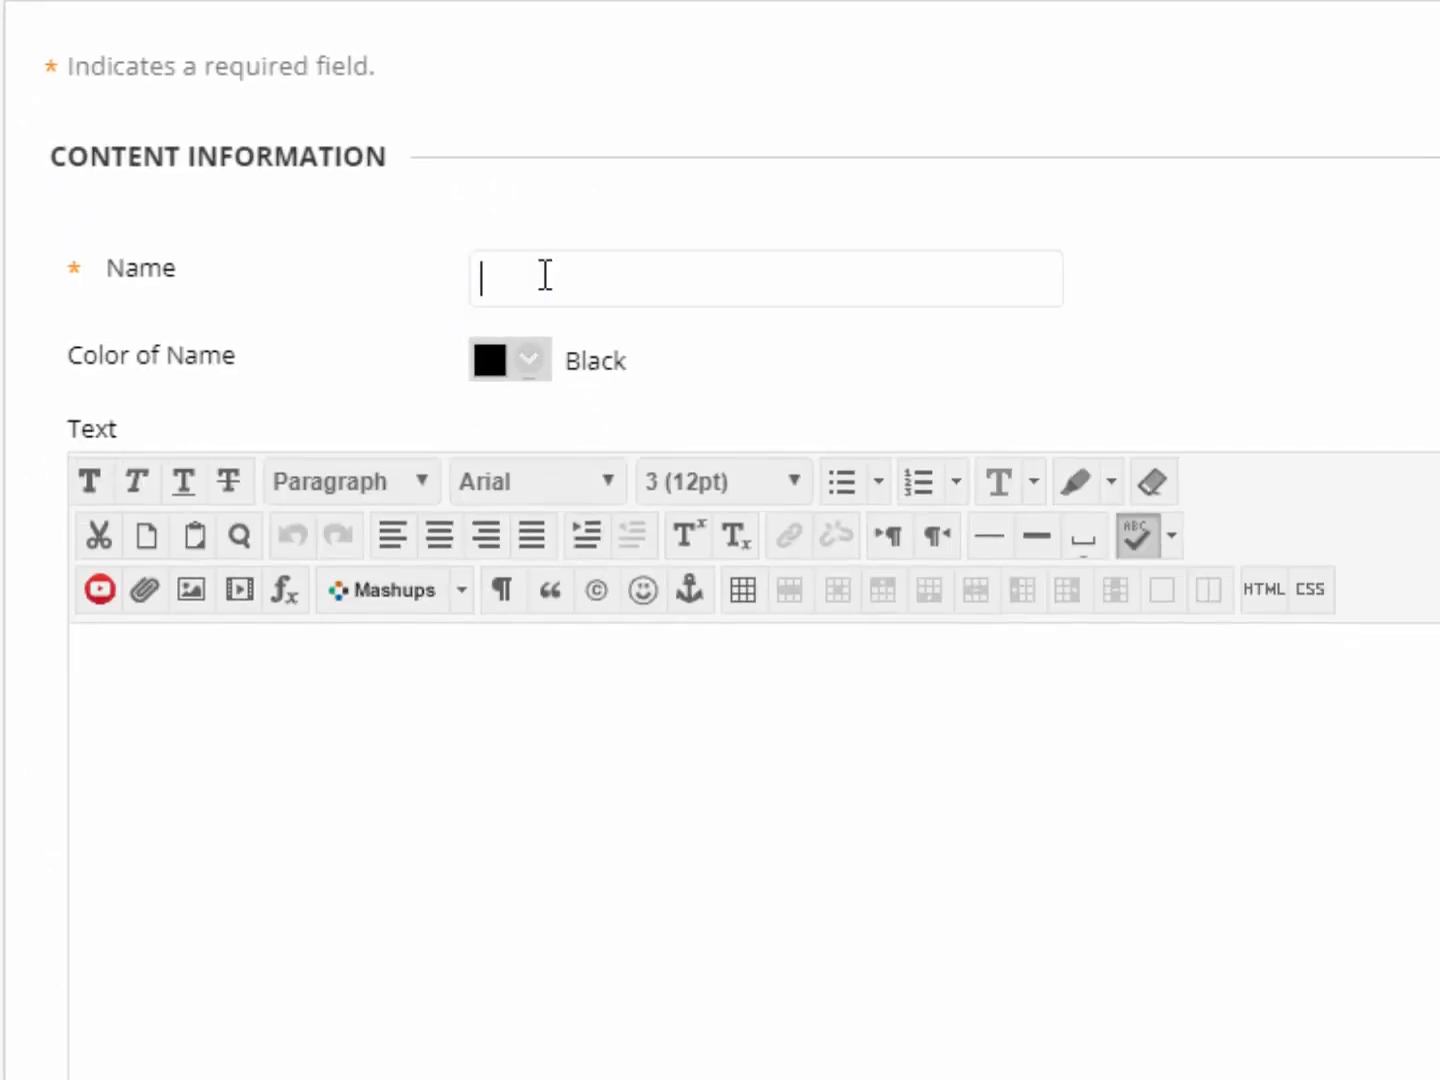
text(Documentation)
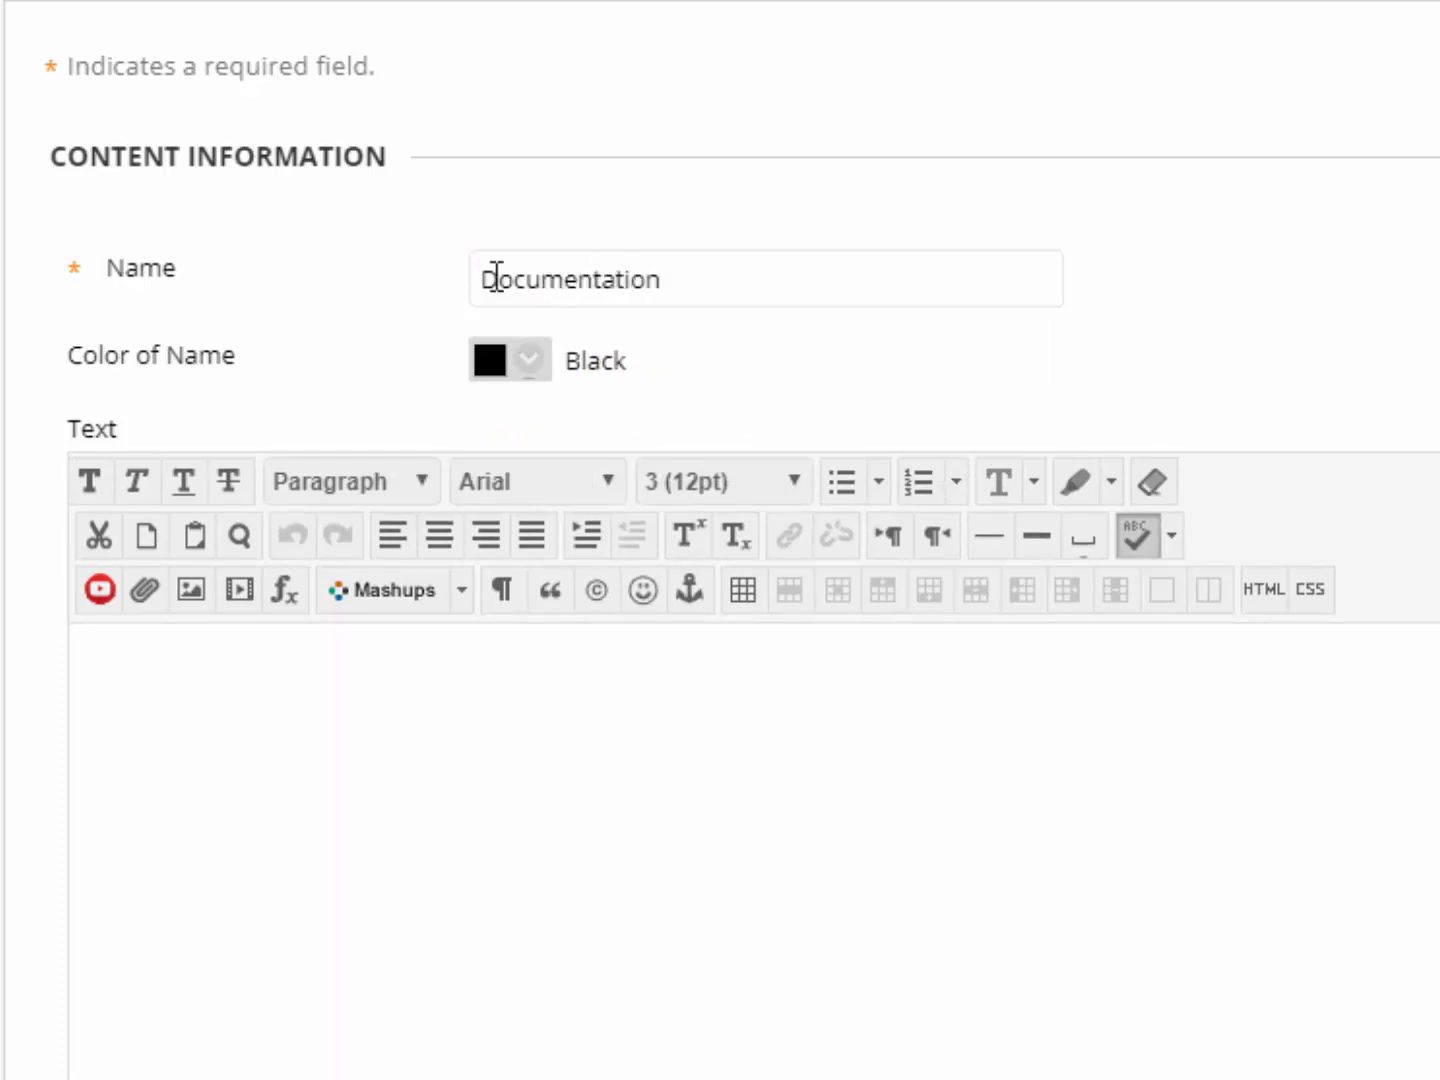
text(Aircraft)
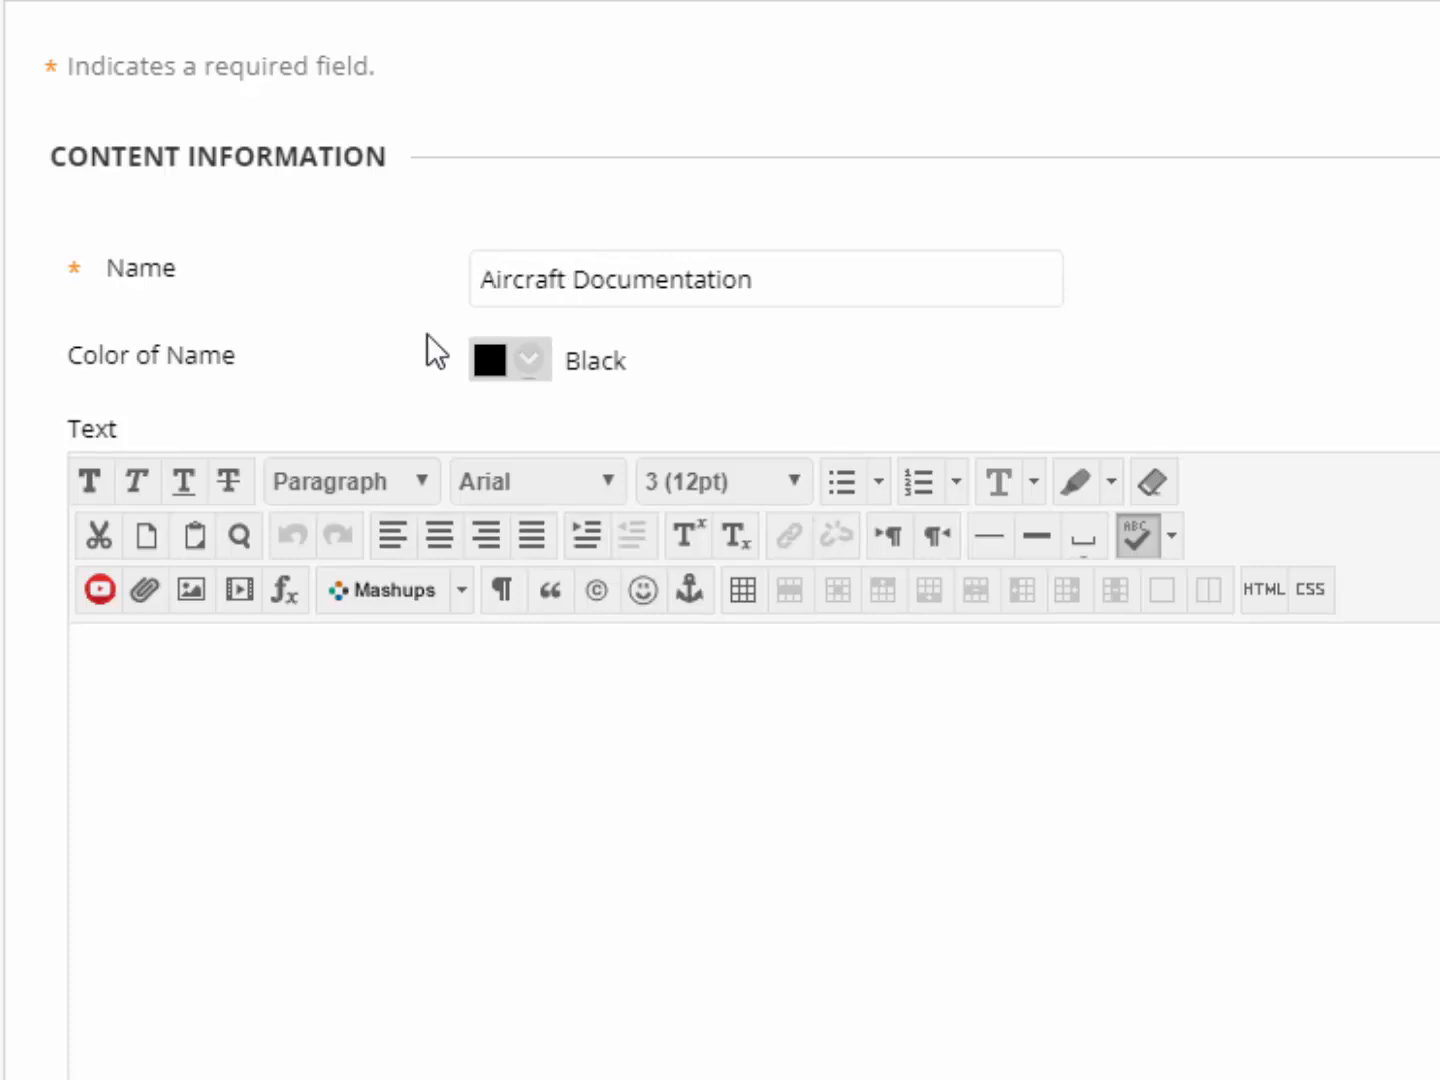
Paste the copied flight bag and CFS paragraphs into the item's text and set them to font size 4 (14pt)
click(512, 688)
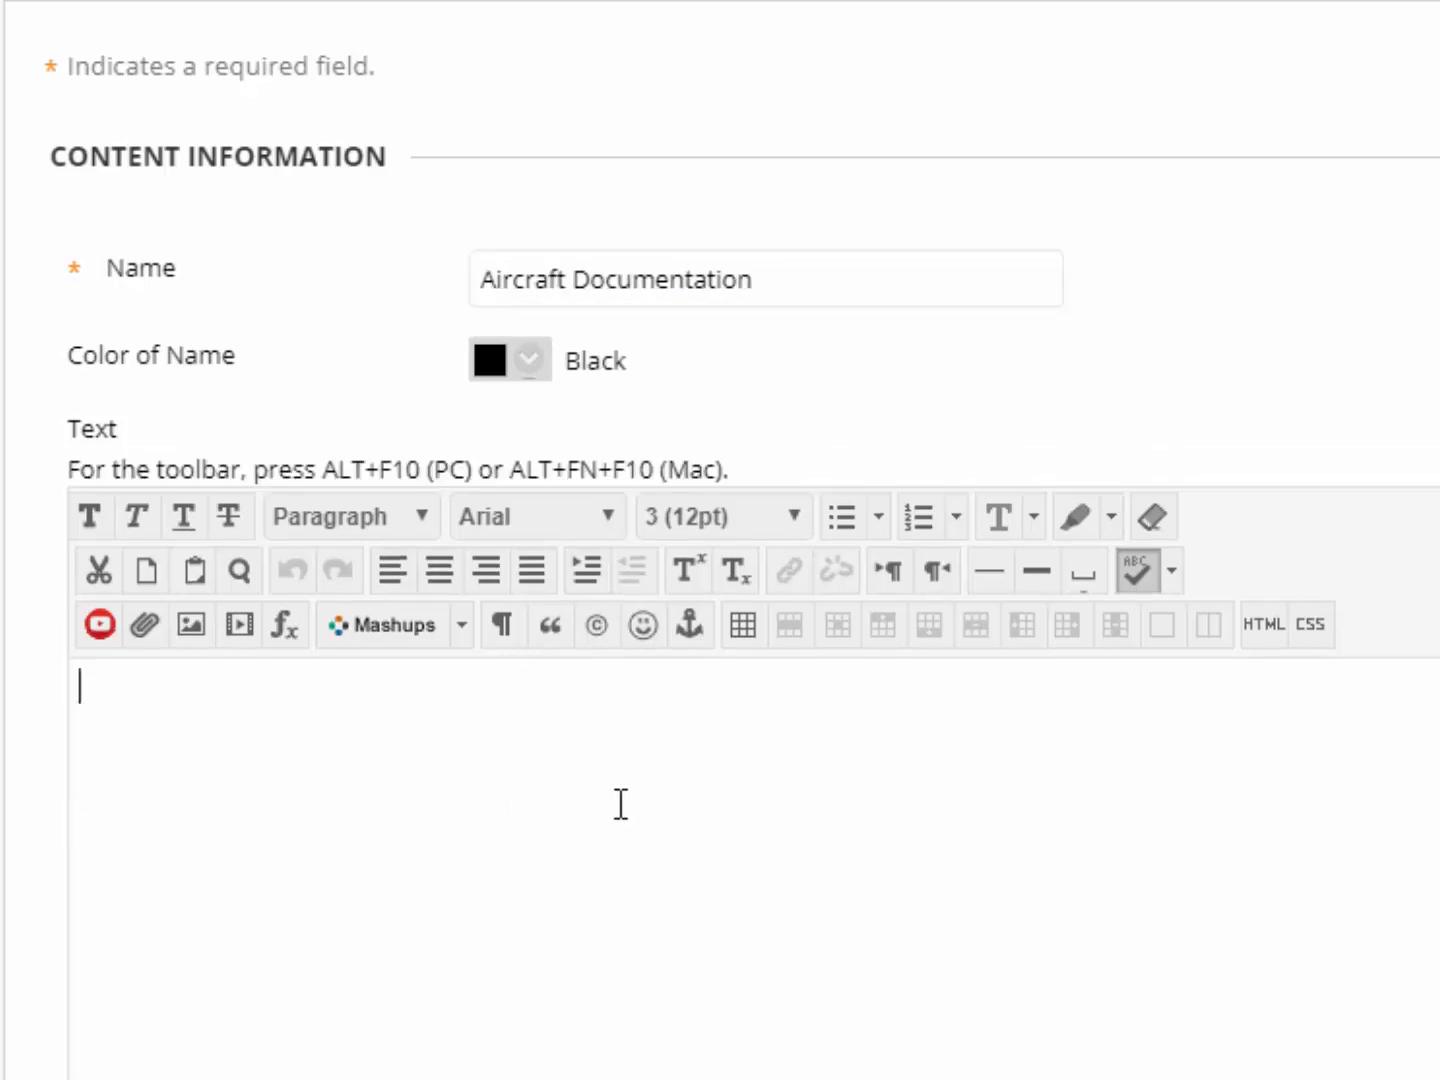
key(ctrl+v)
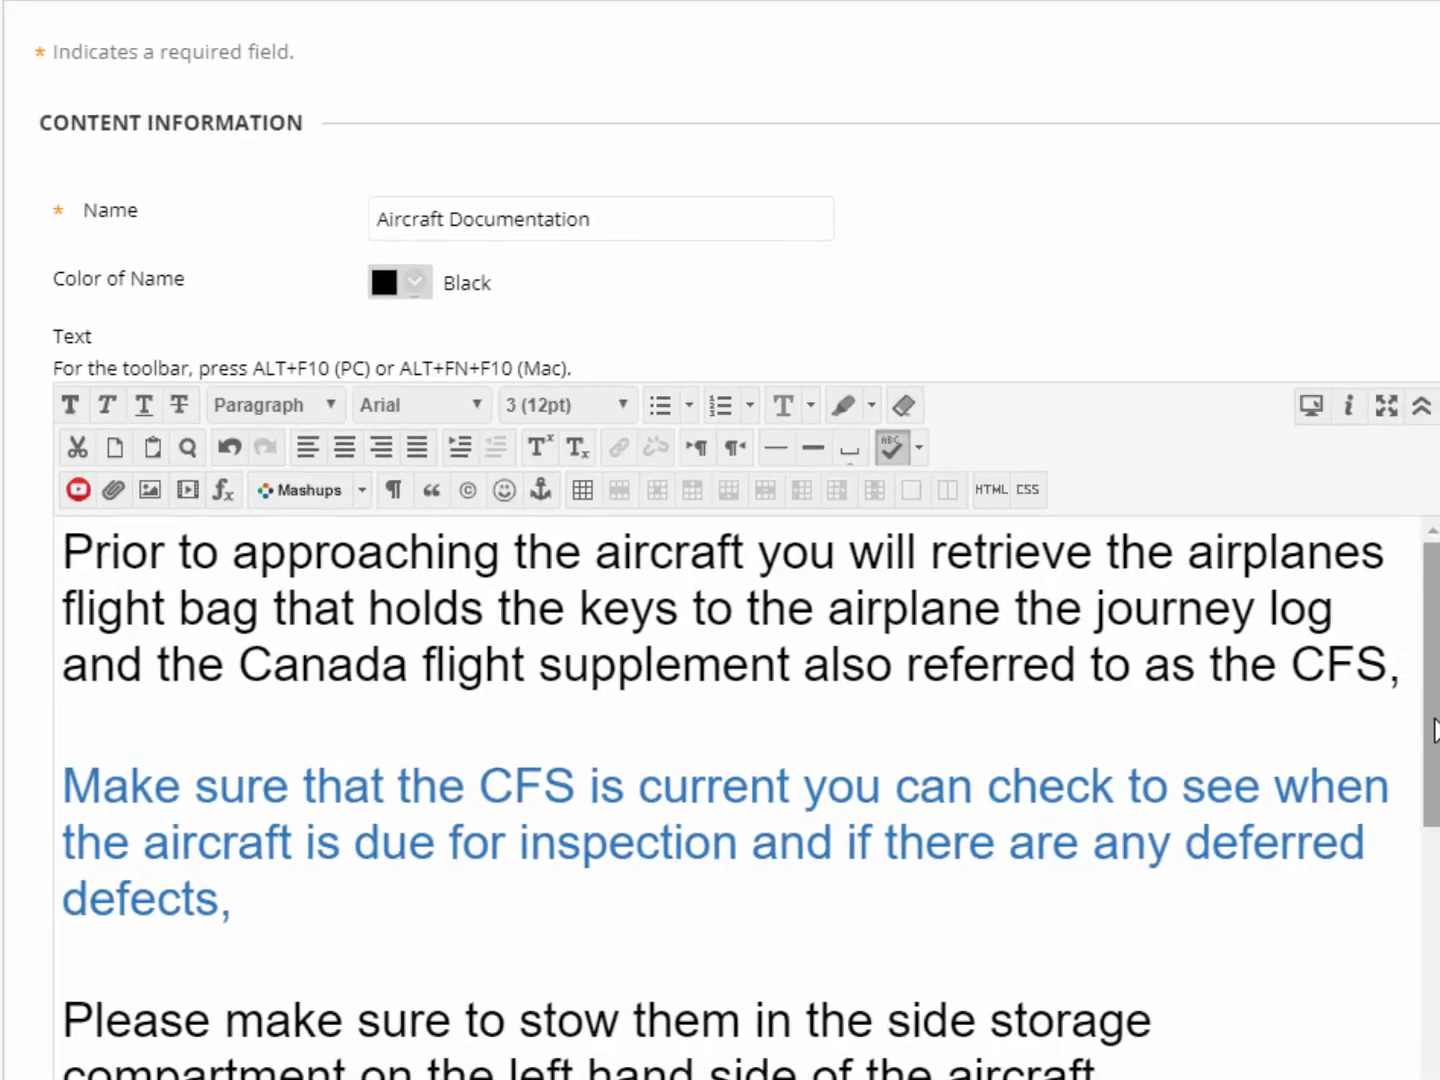
scroll(1393, 811, down, 5)
scroll(1024, 956, up, 3)
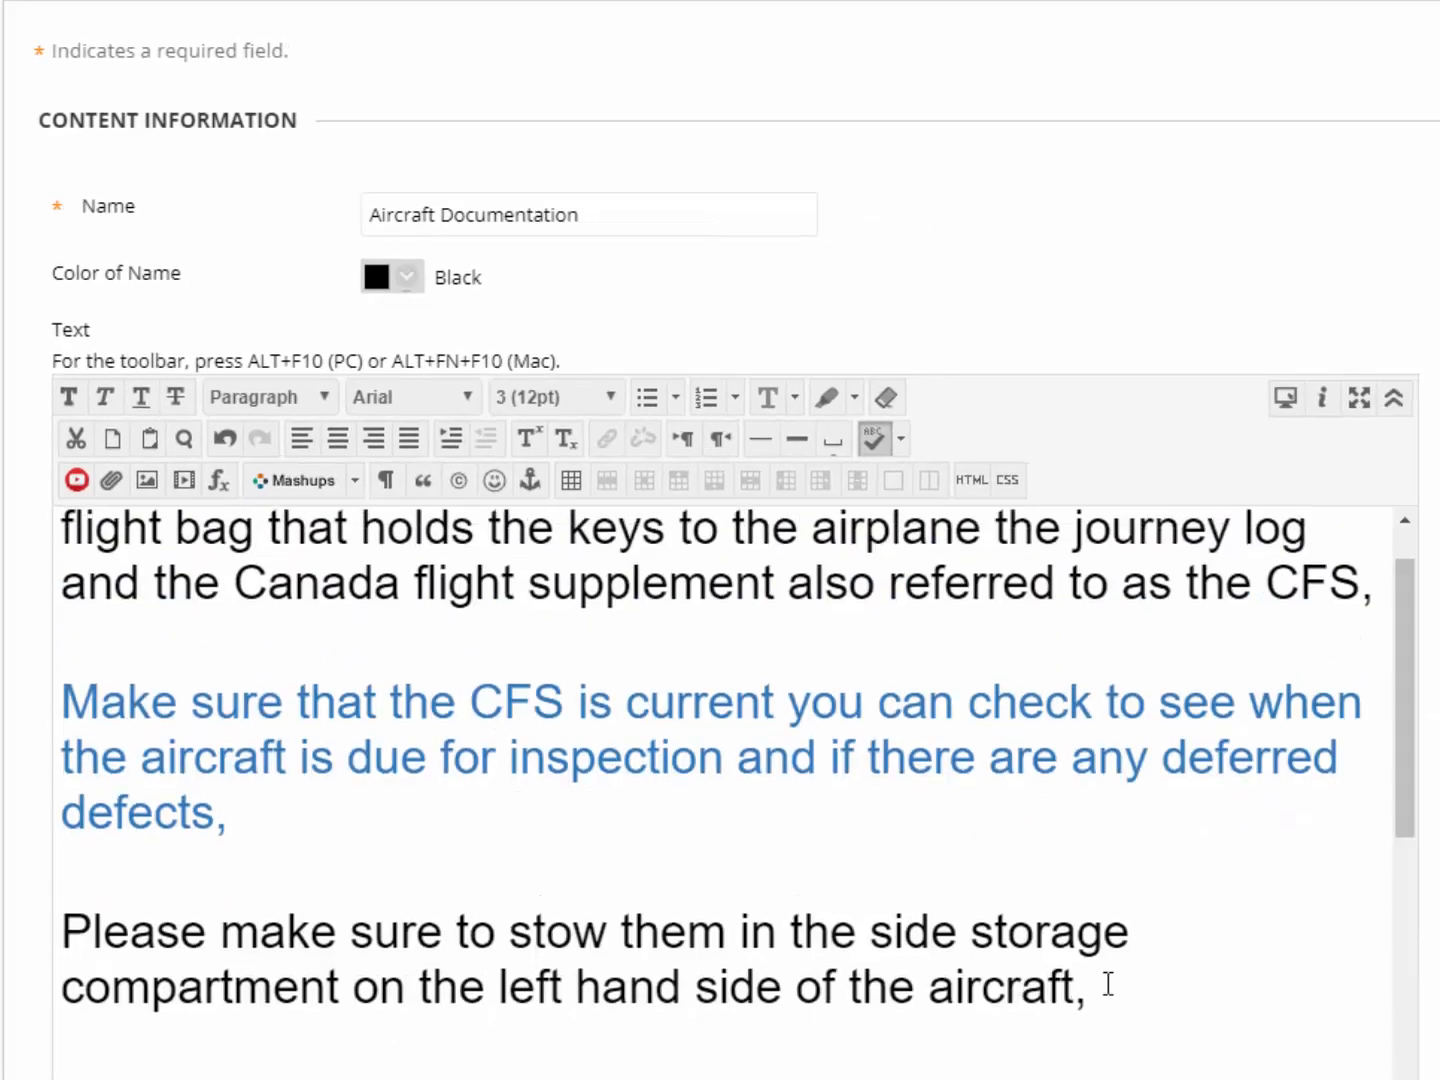
drag(1108, 985, 70, 499)
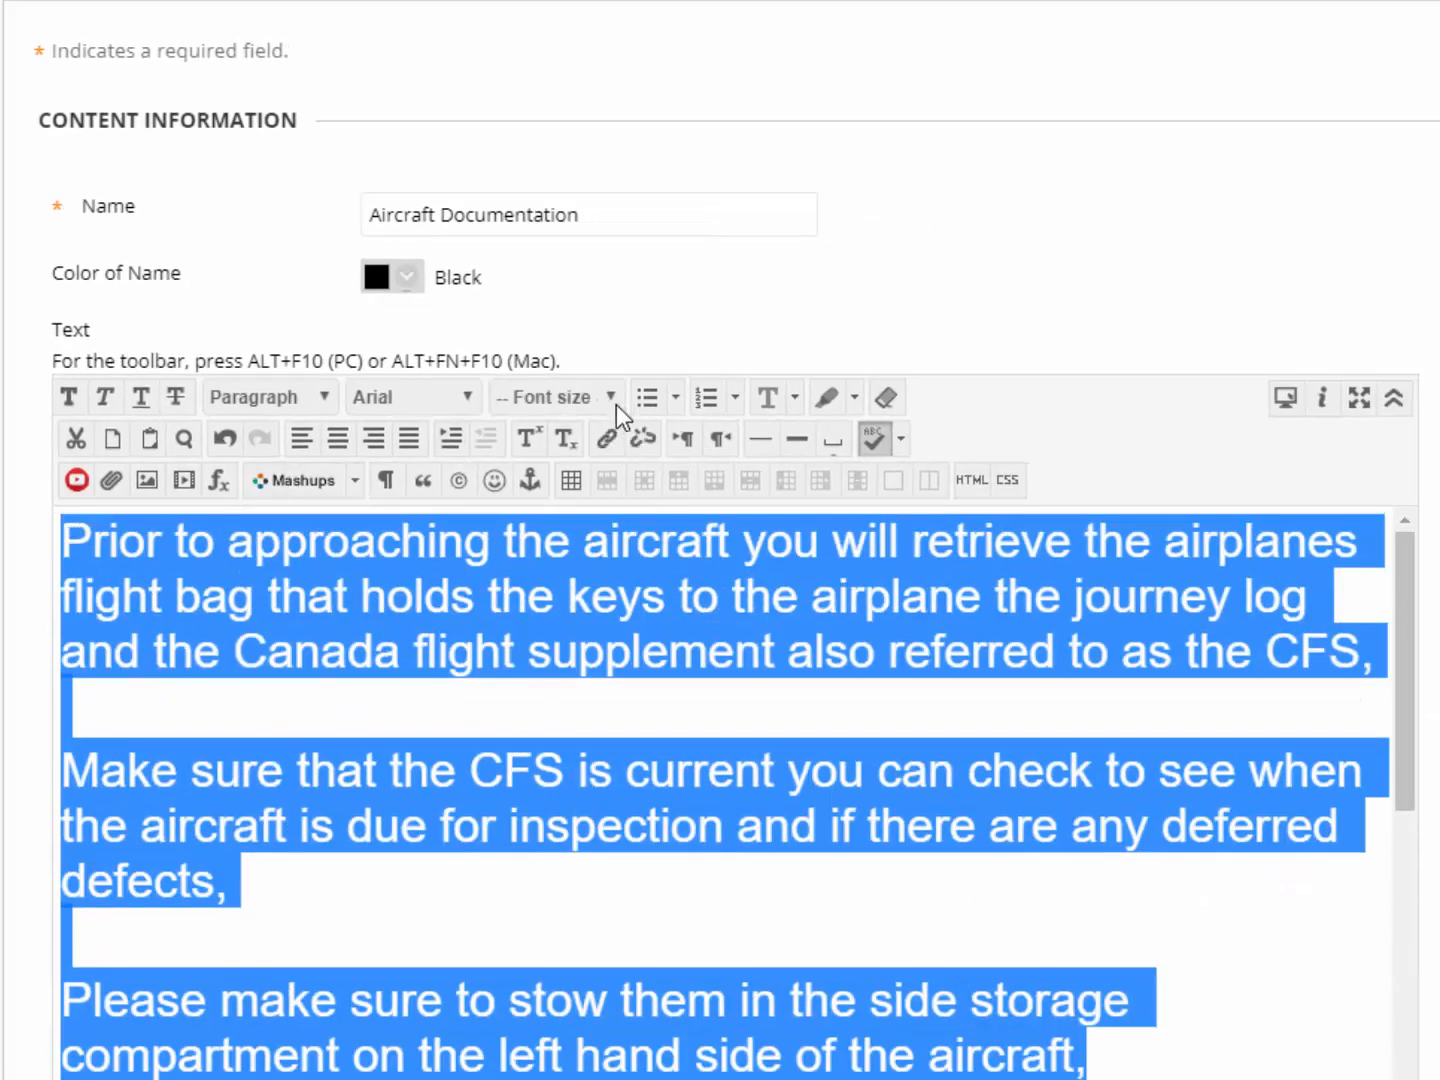
click(617, 404)
click(570, 511)
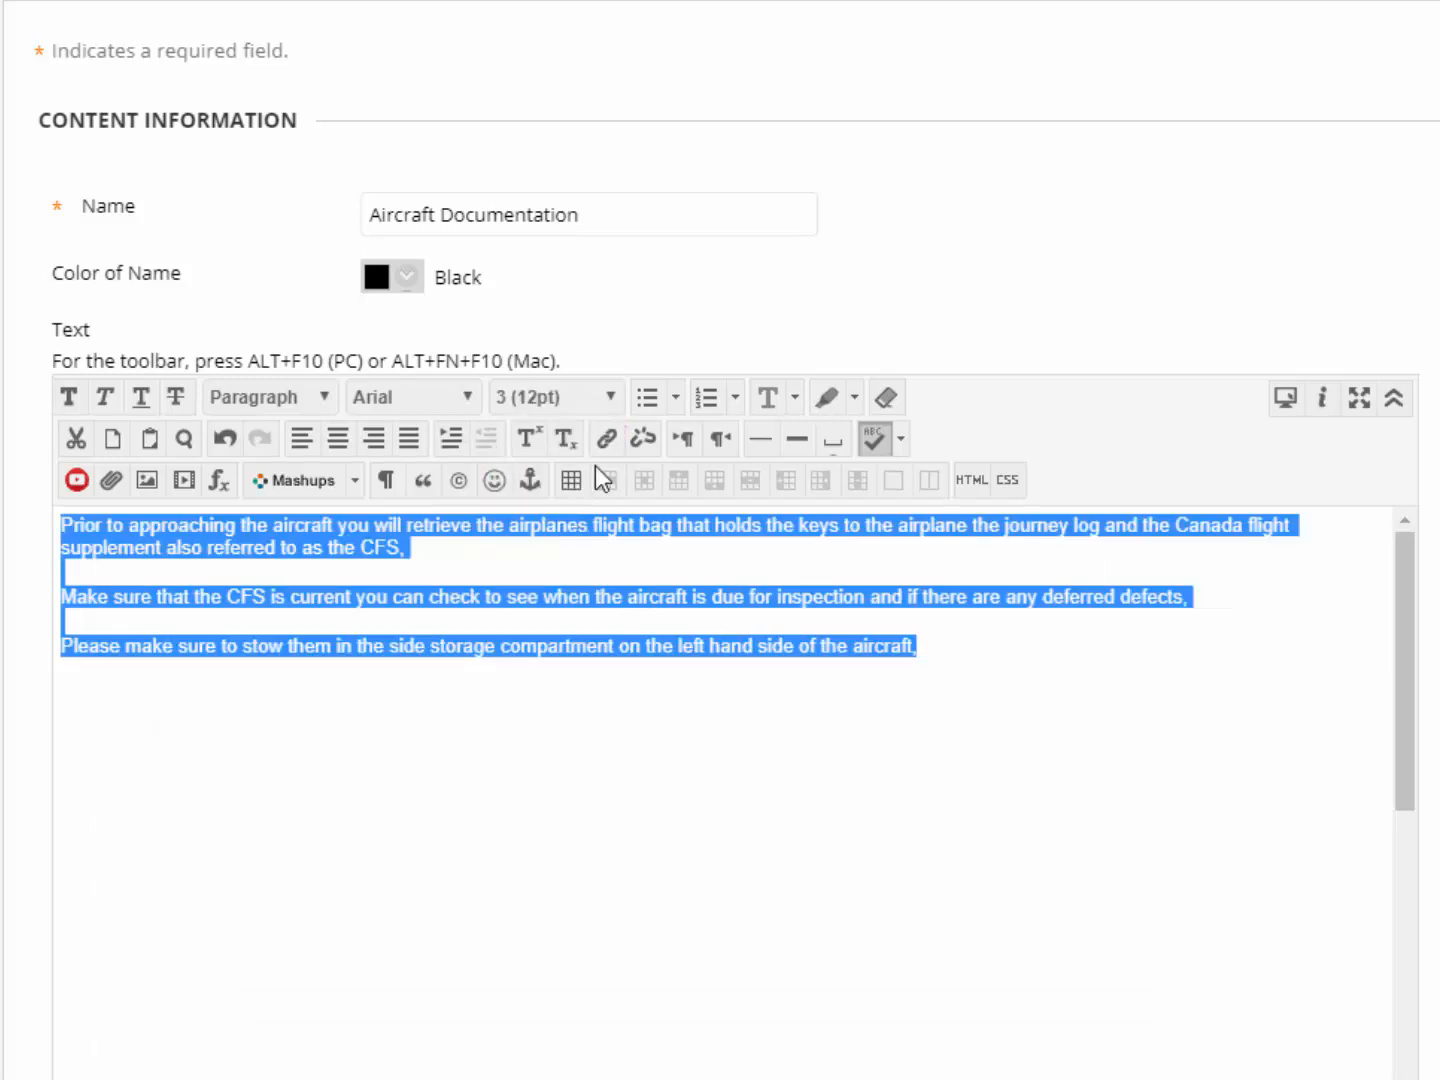
click(612, 401)
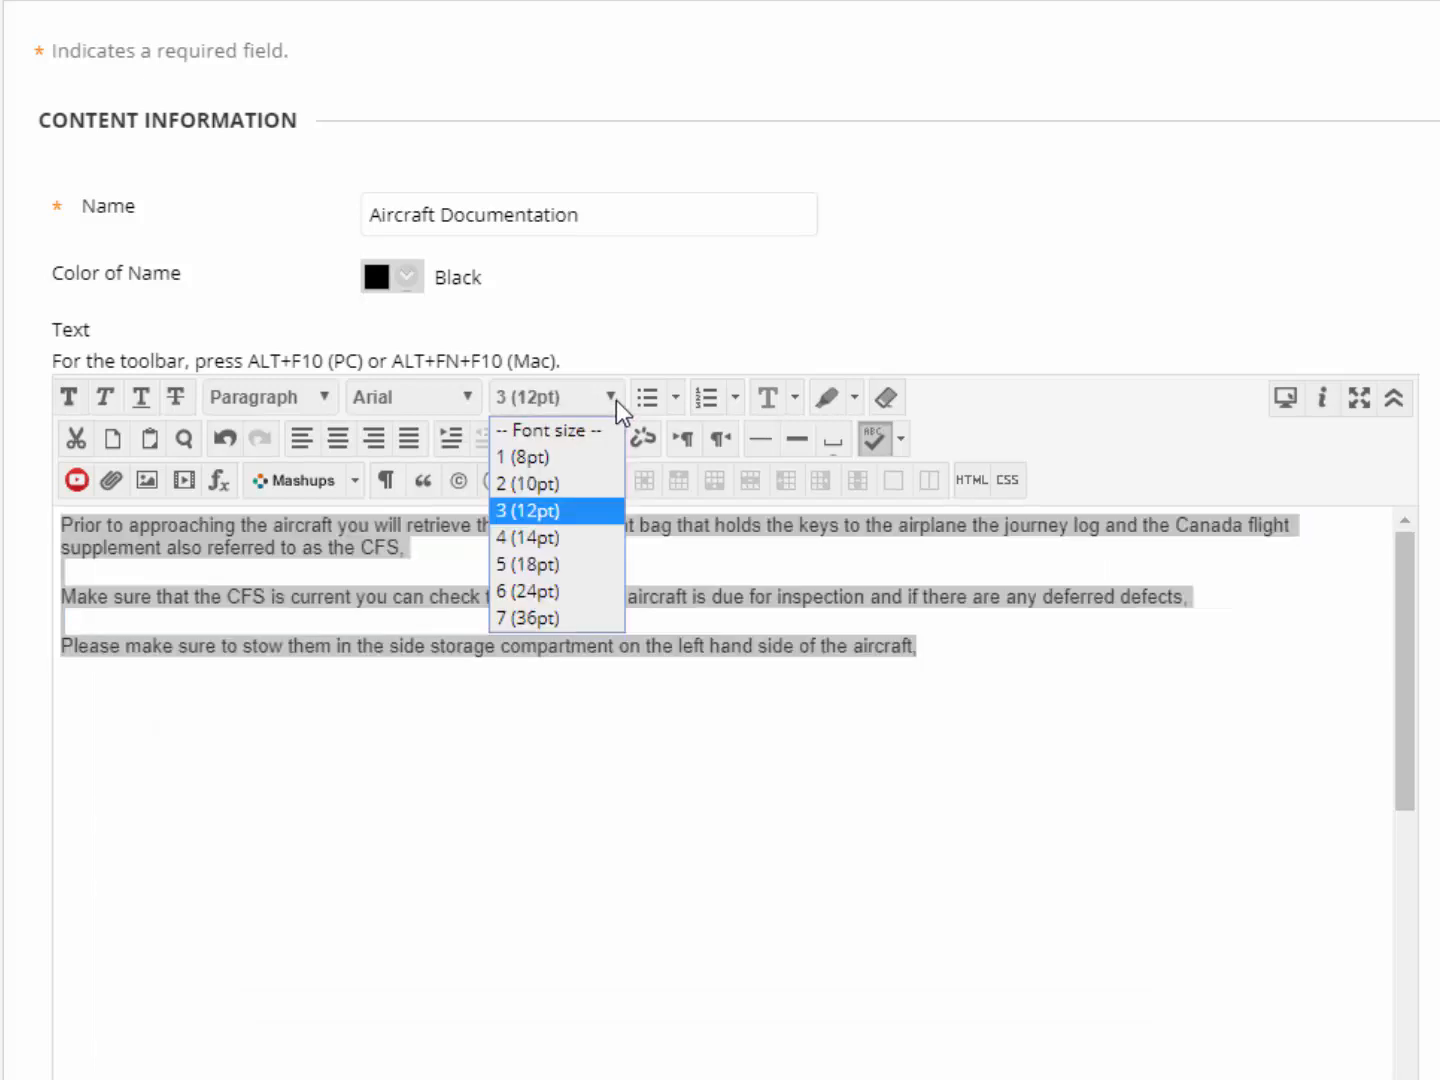
click(556, 534)
click(441, 774)
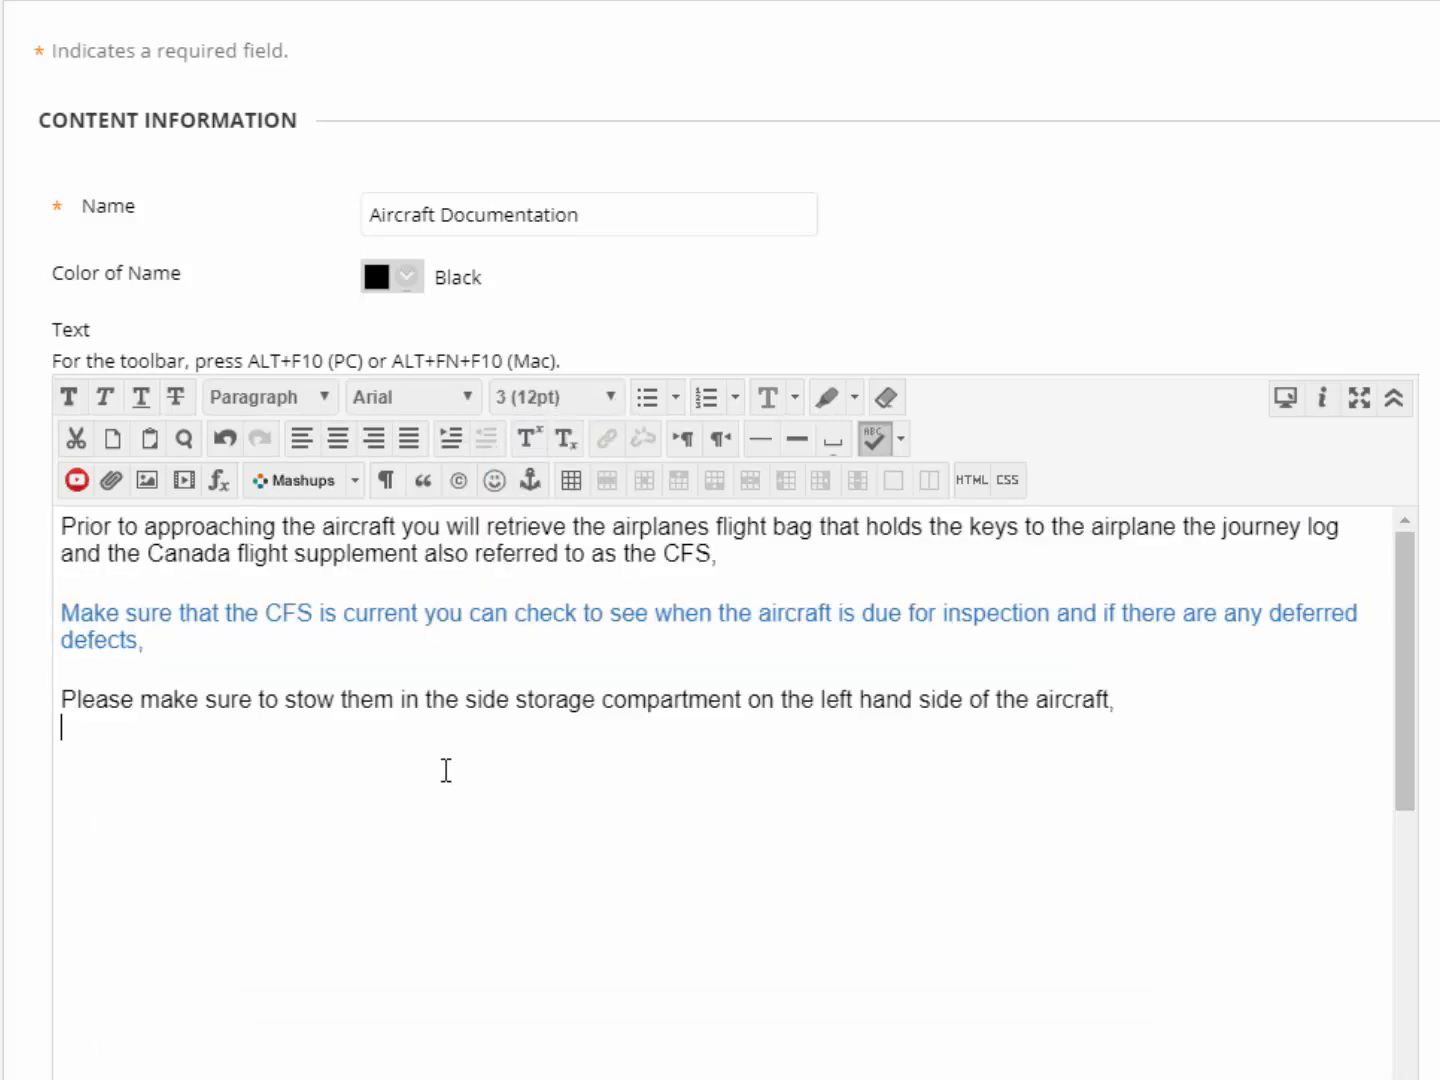
Add blank lines above the first paragraph and choose the DocuButton picture from the computer as an image for the top line
click(69, 530)
key(Return)
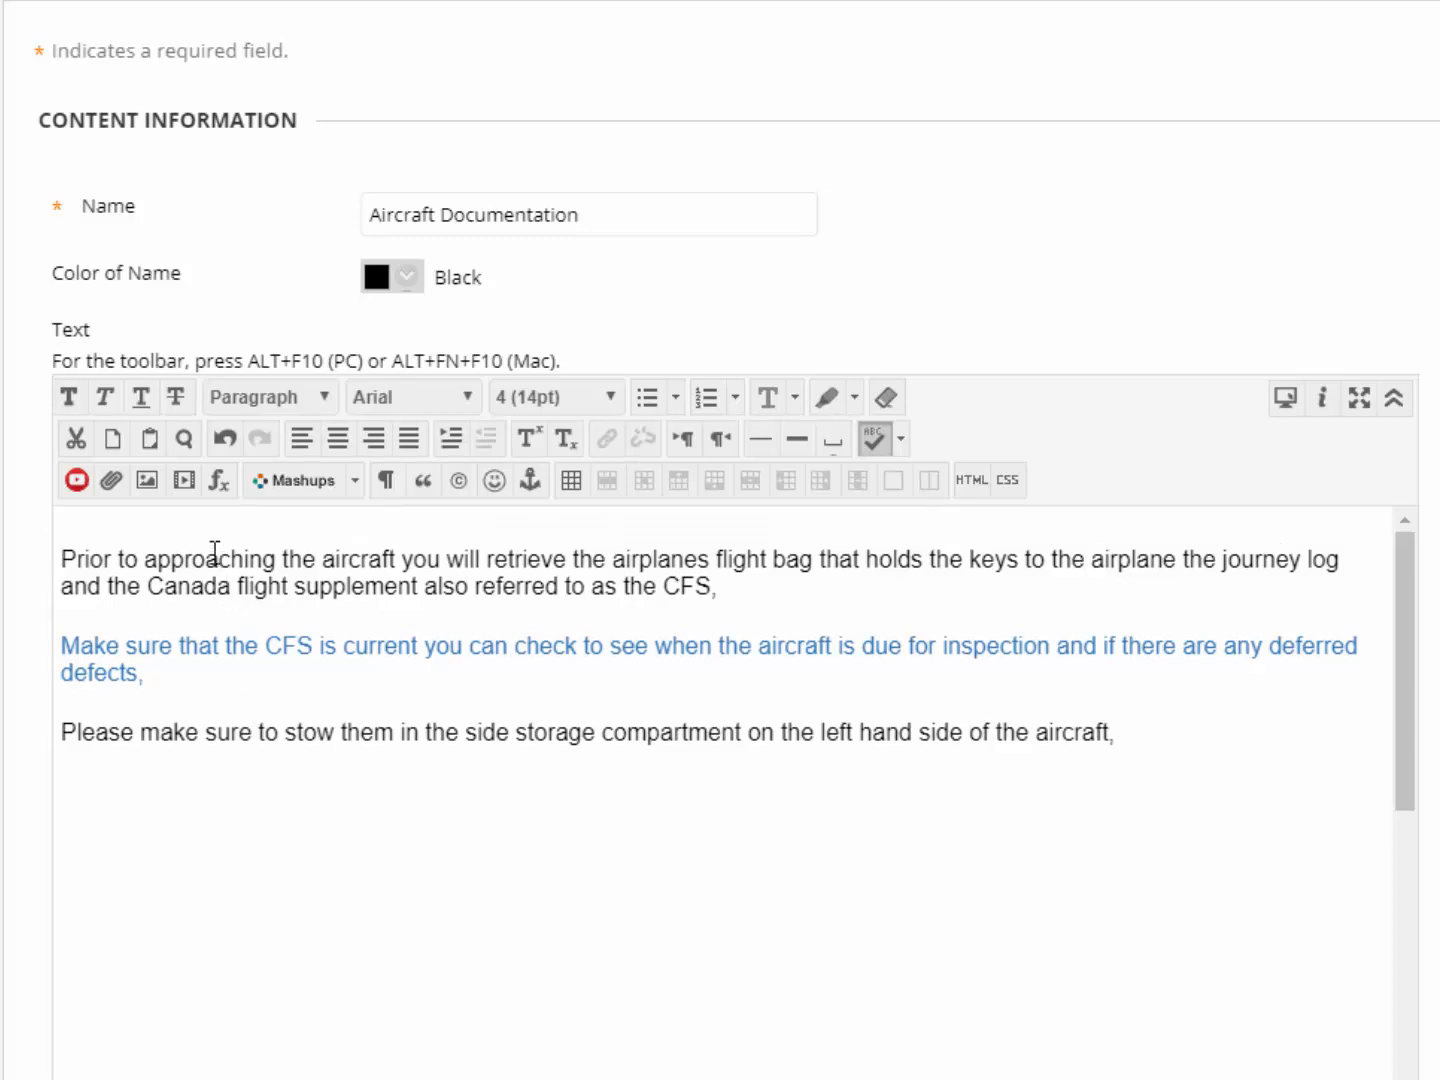
key(Return)
click(211, 535)
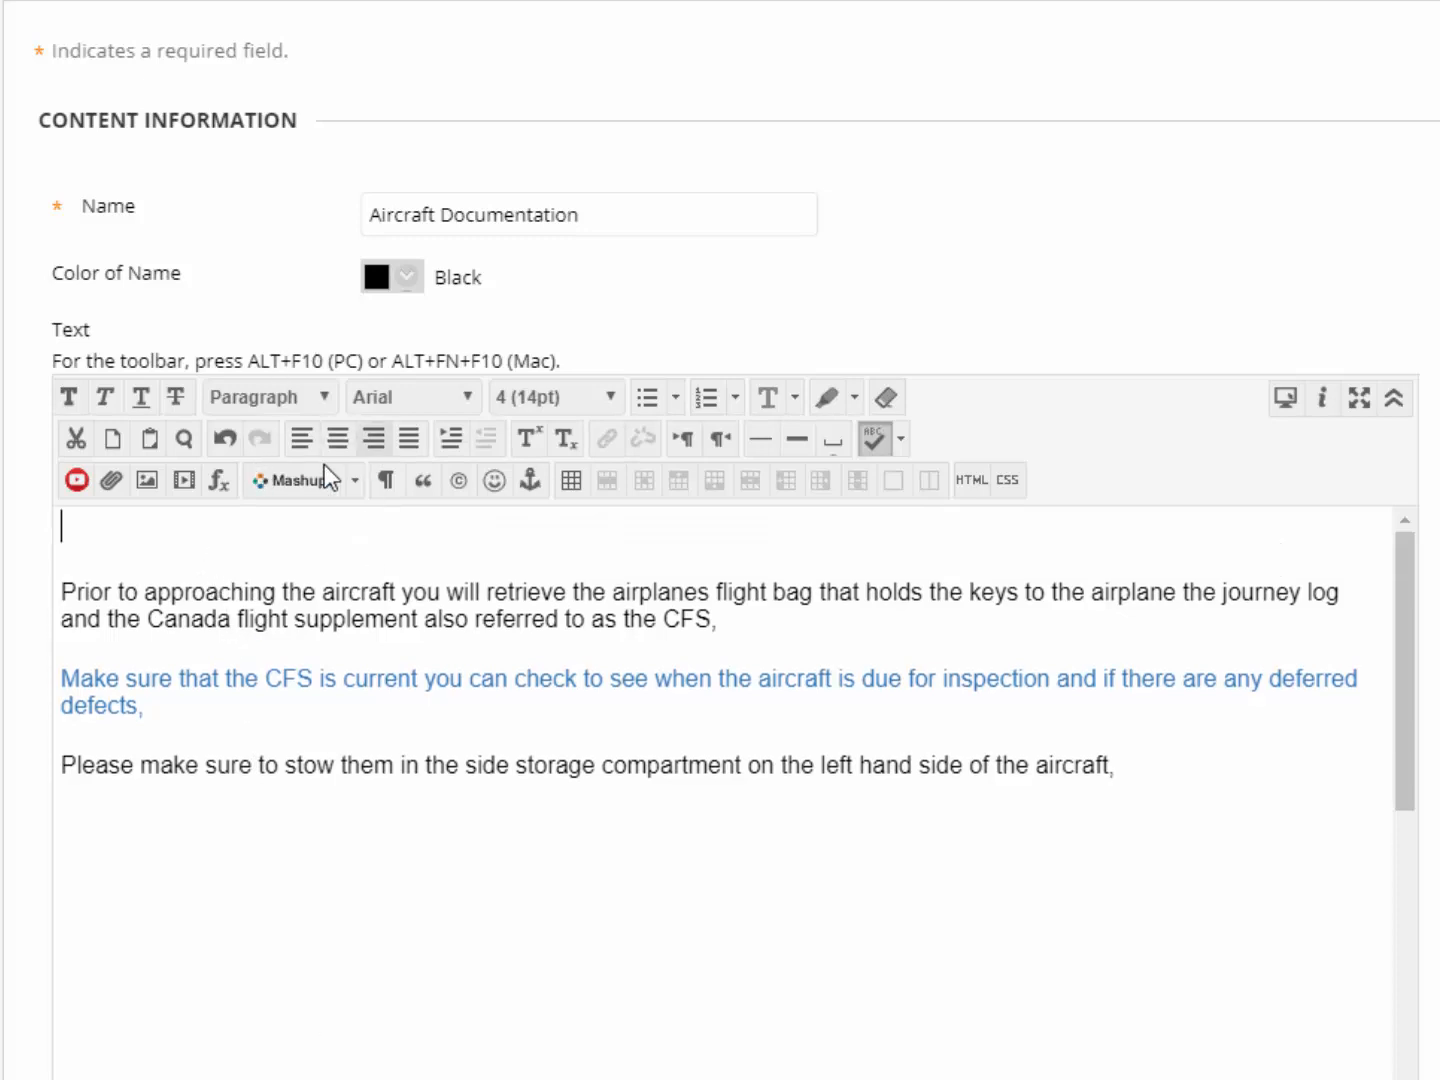
click(150, 483)
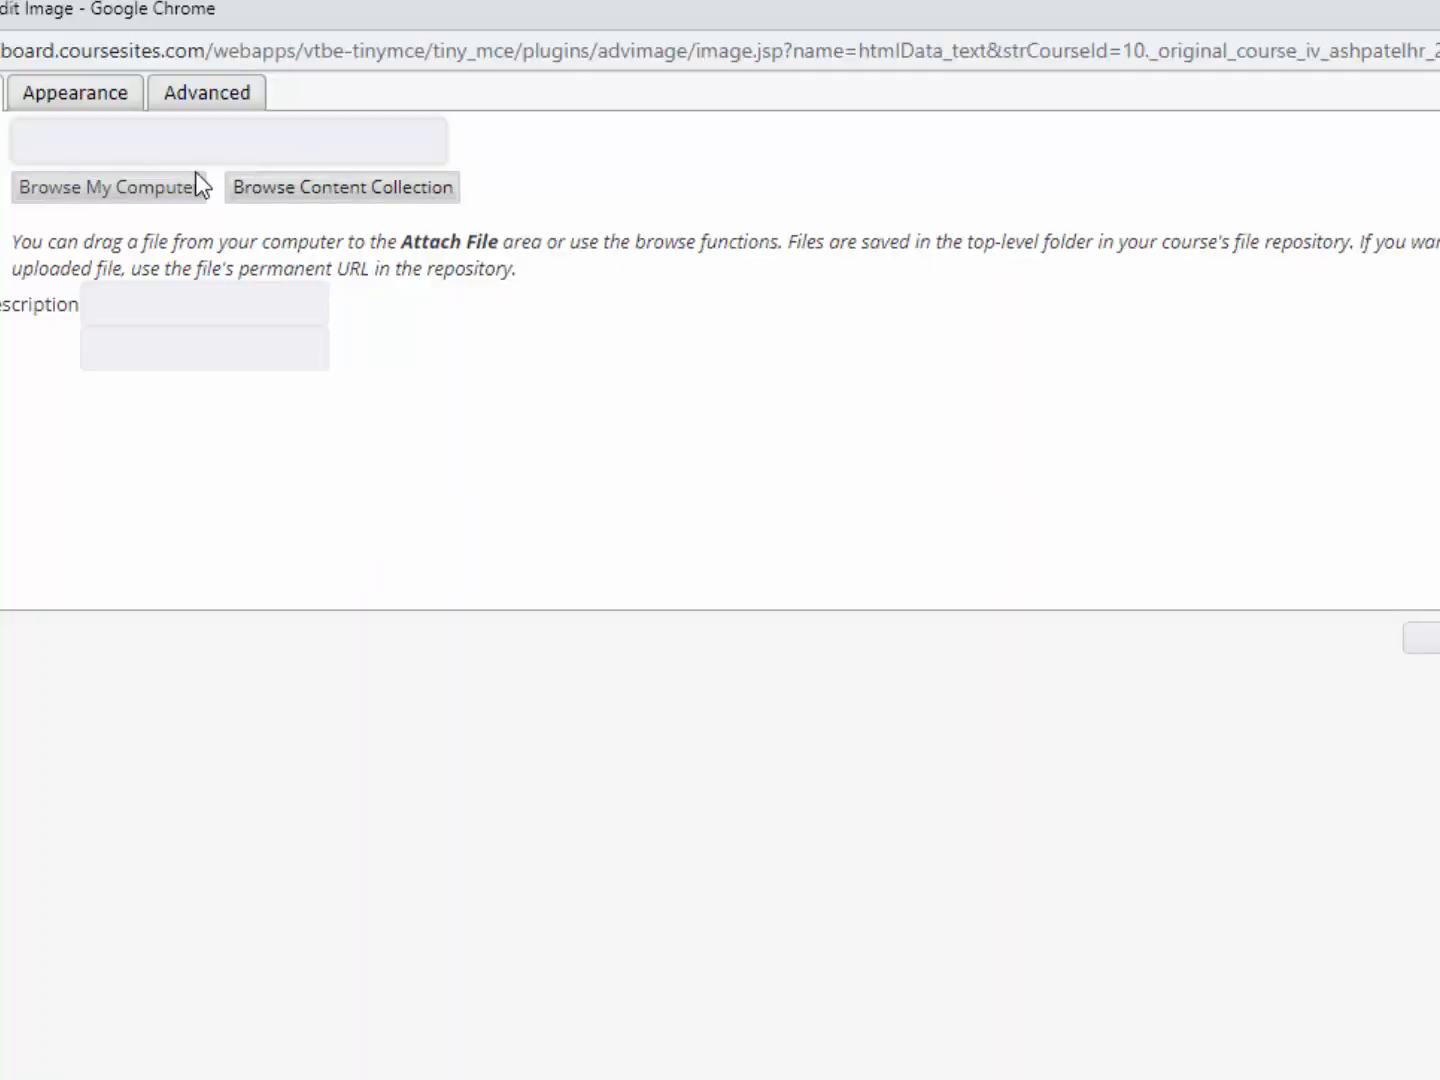
click(150, 200)
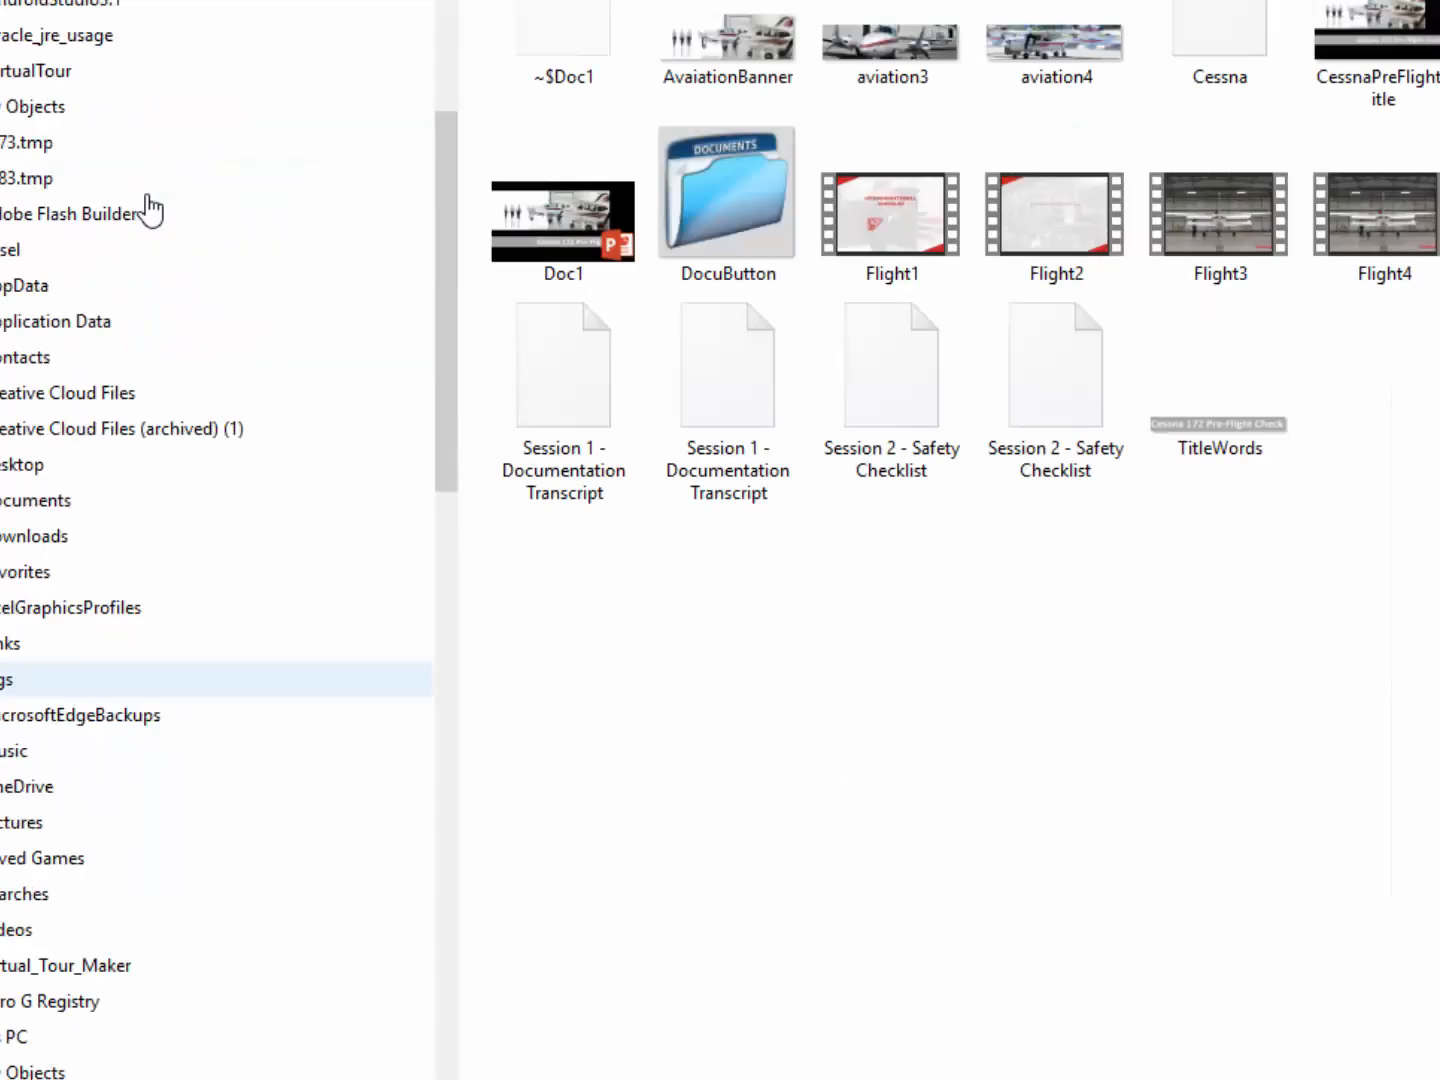
double_click(702, 176)
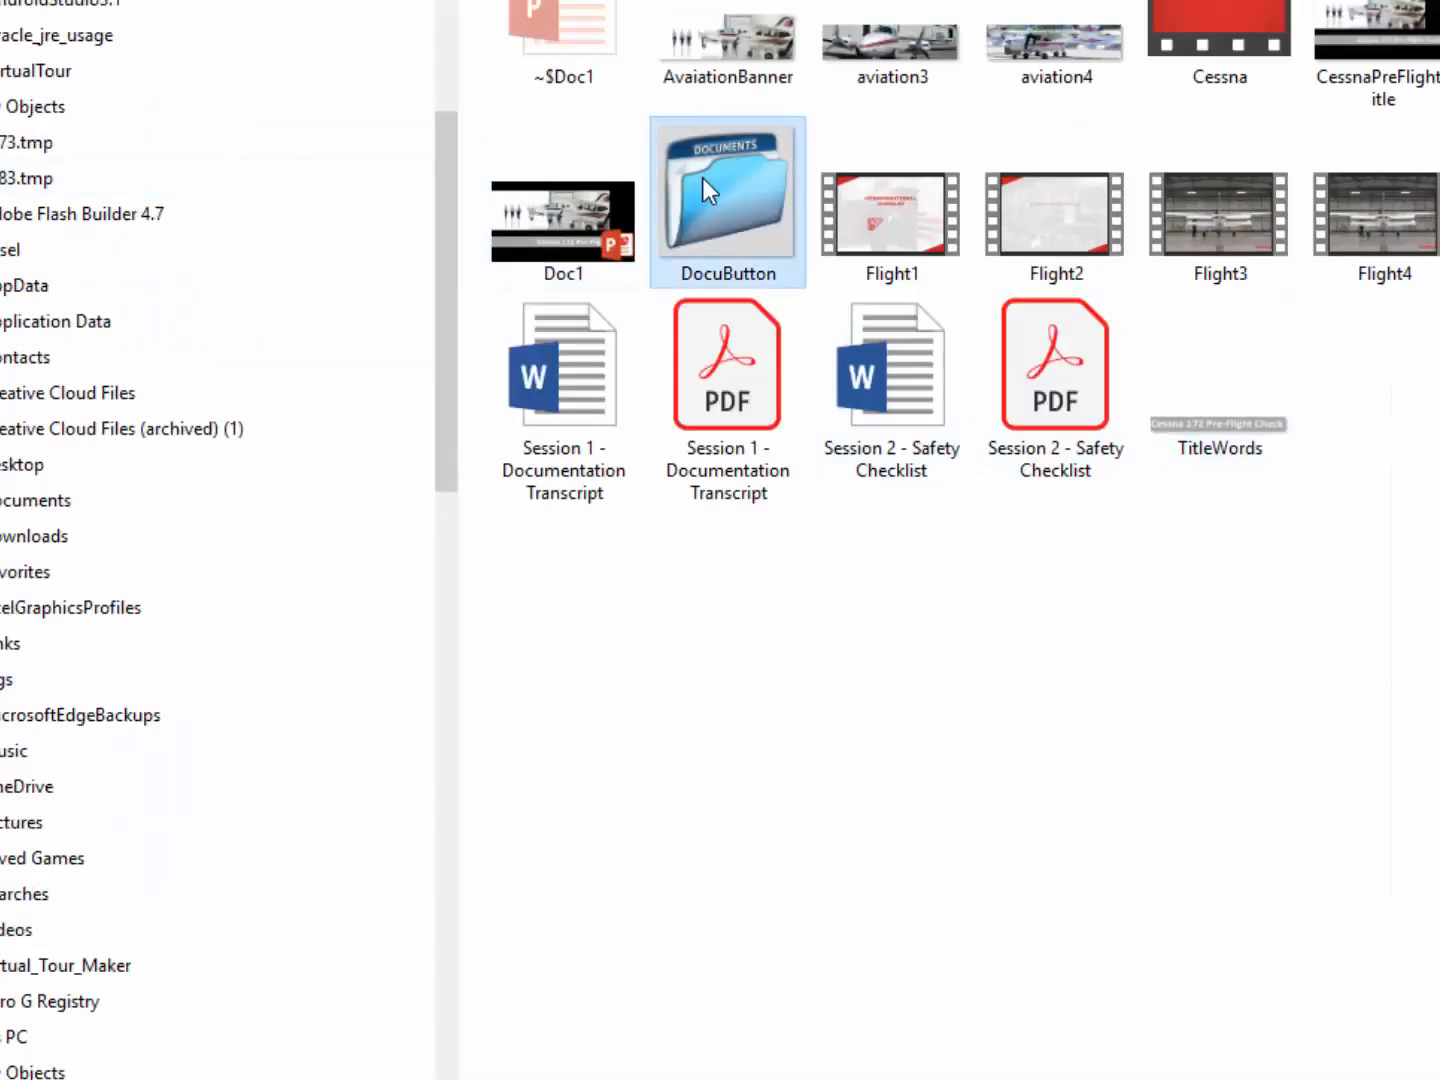
Give the image the title "Documents" and the description "Document binder", and insert it into the text
click(218, 352)
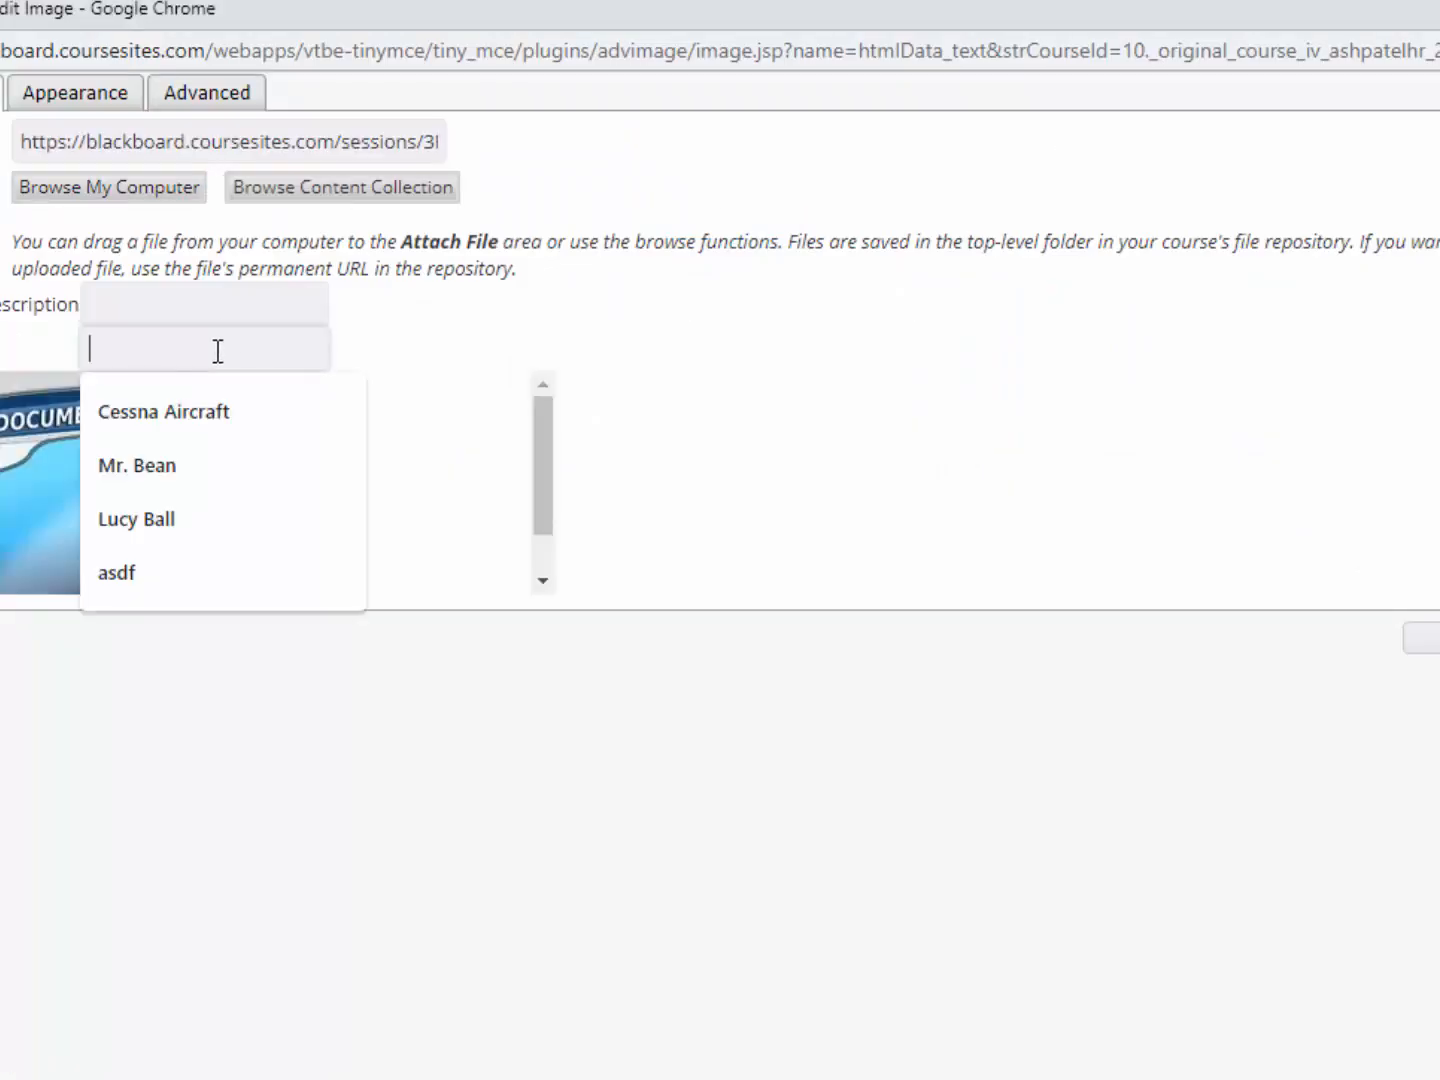
text(Documents)
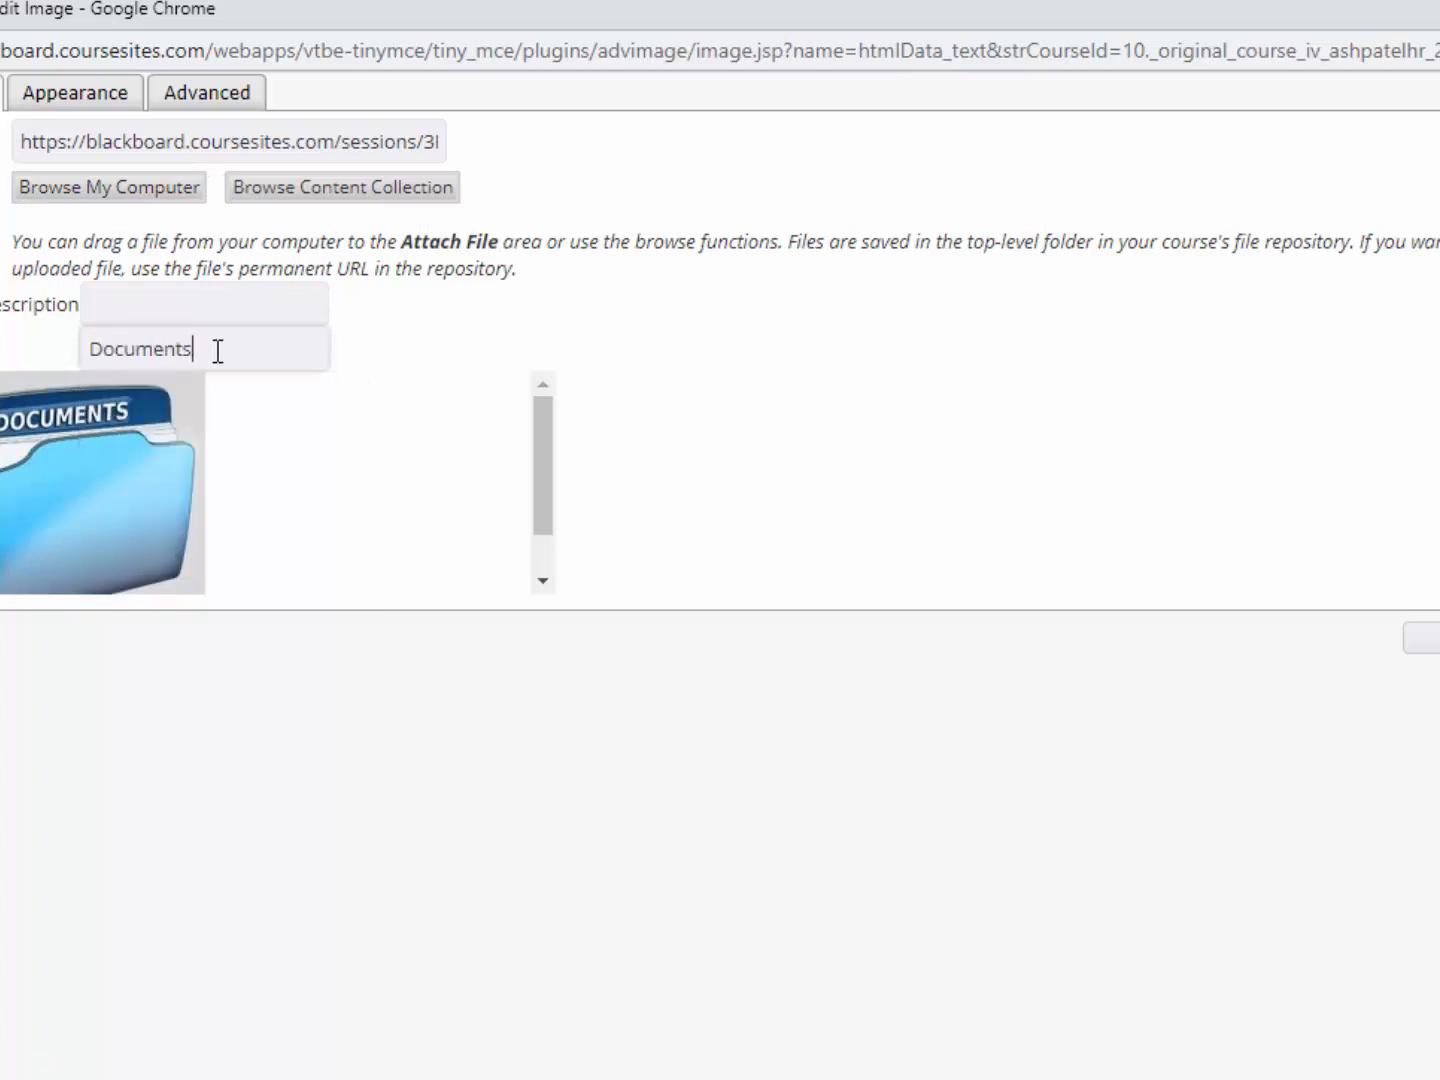
click(231, 308)
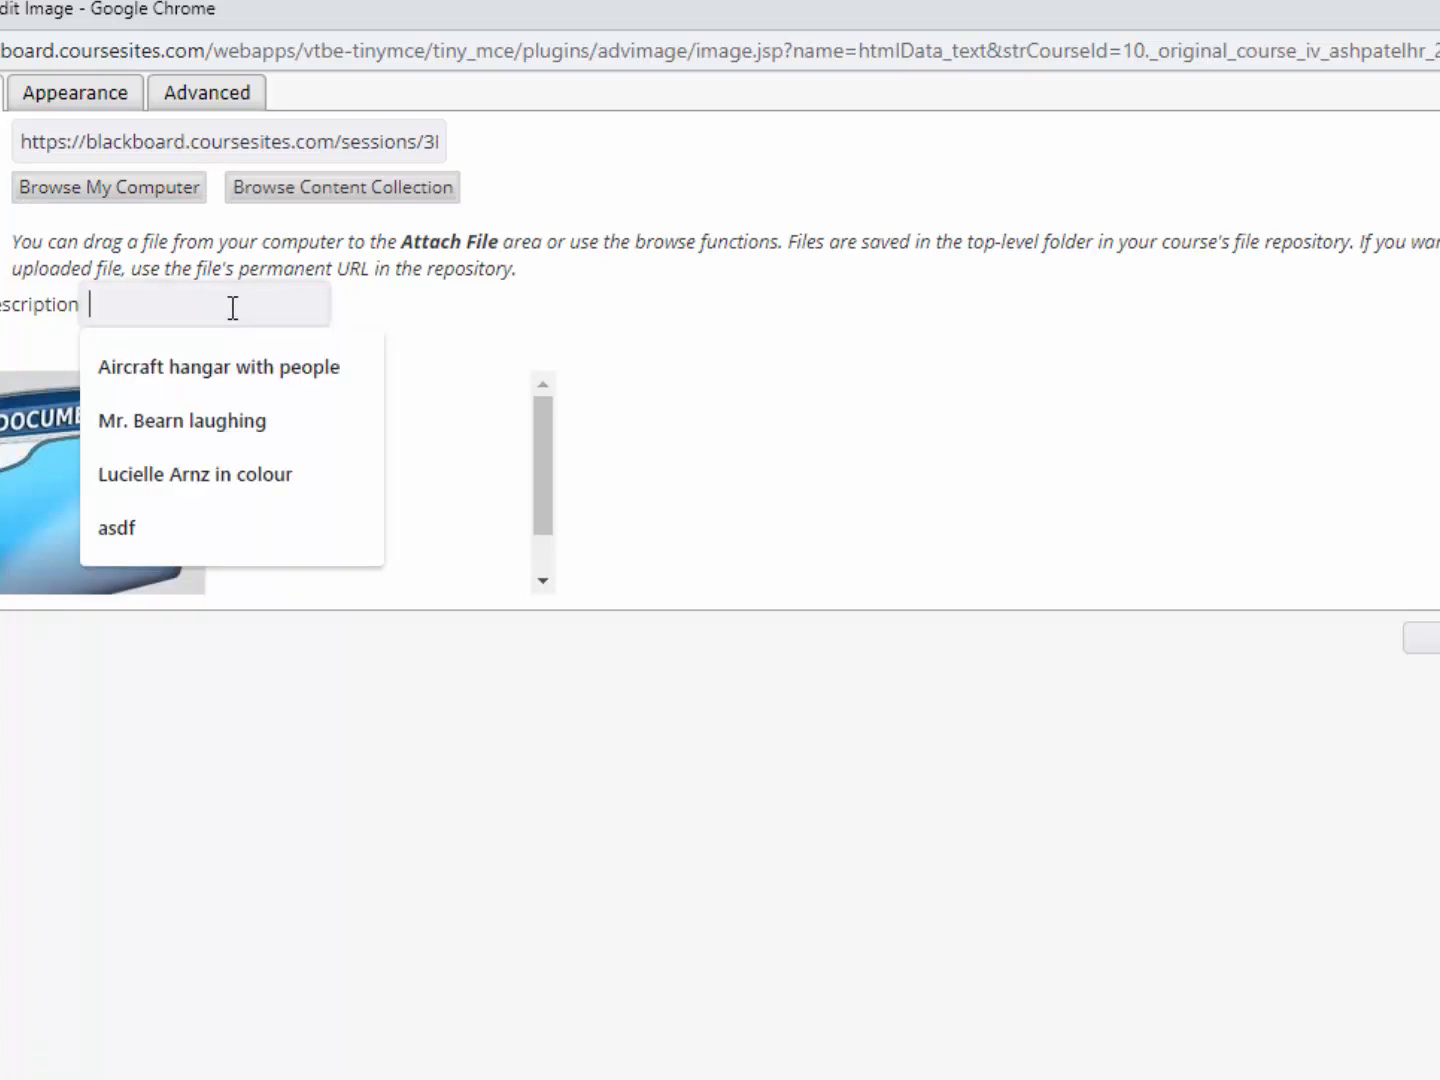
text(Do)
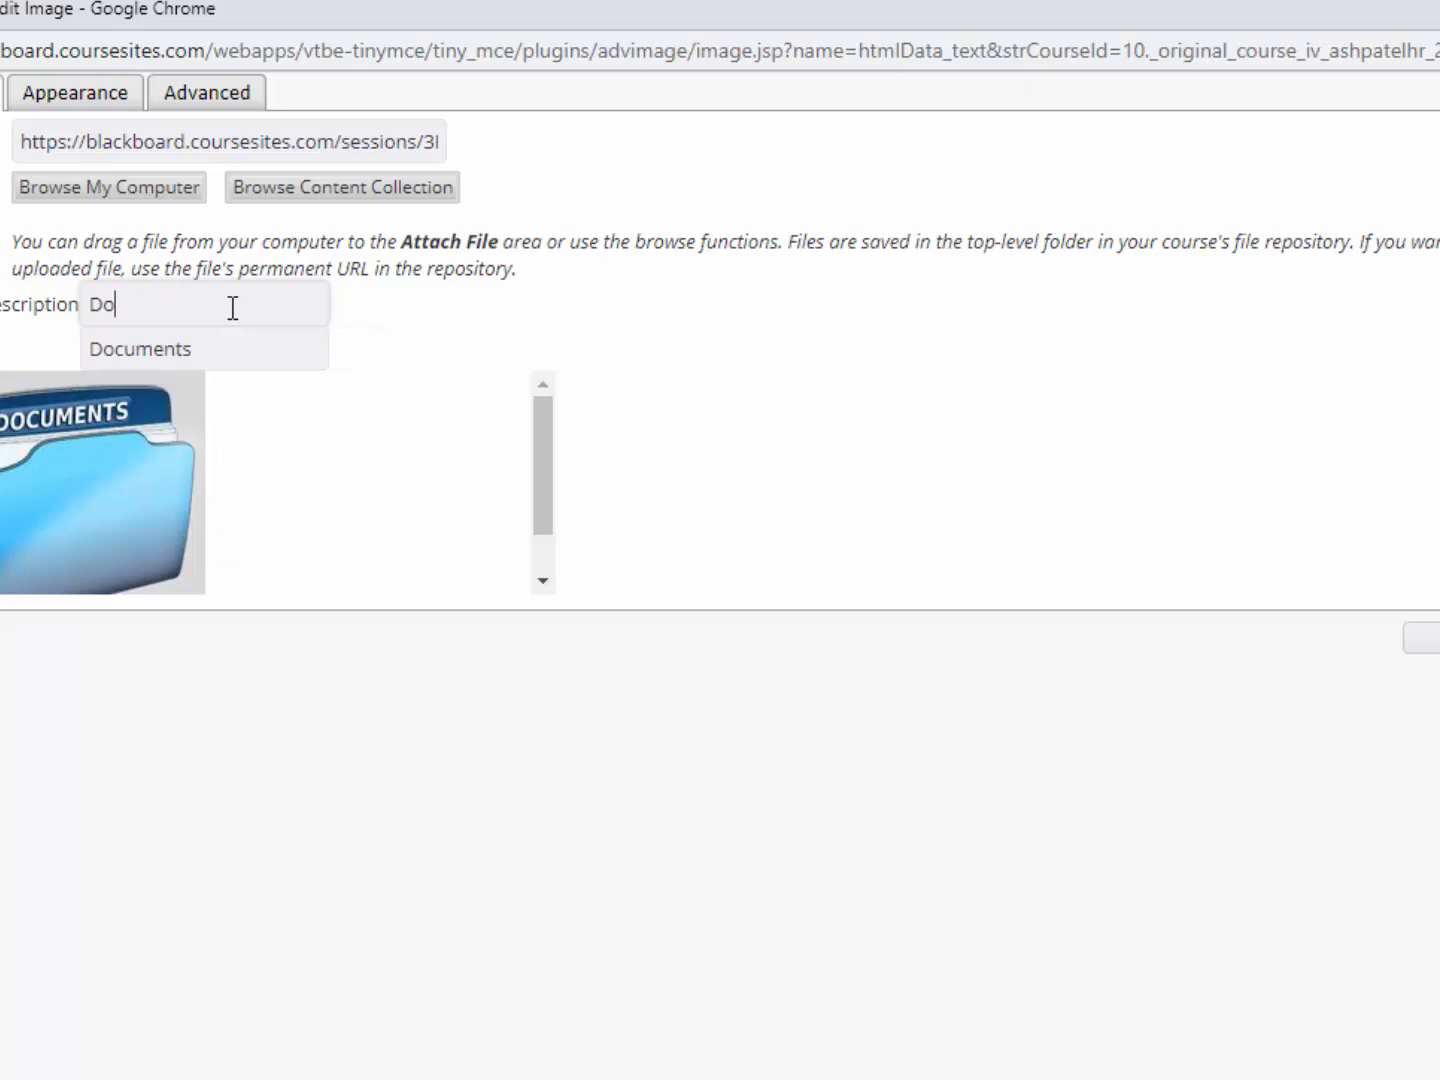
text(cument binder)
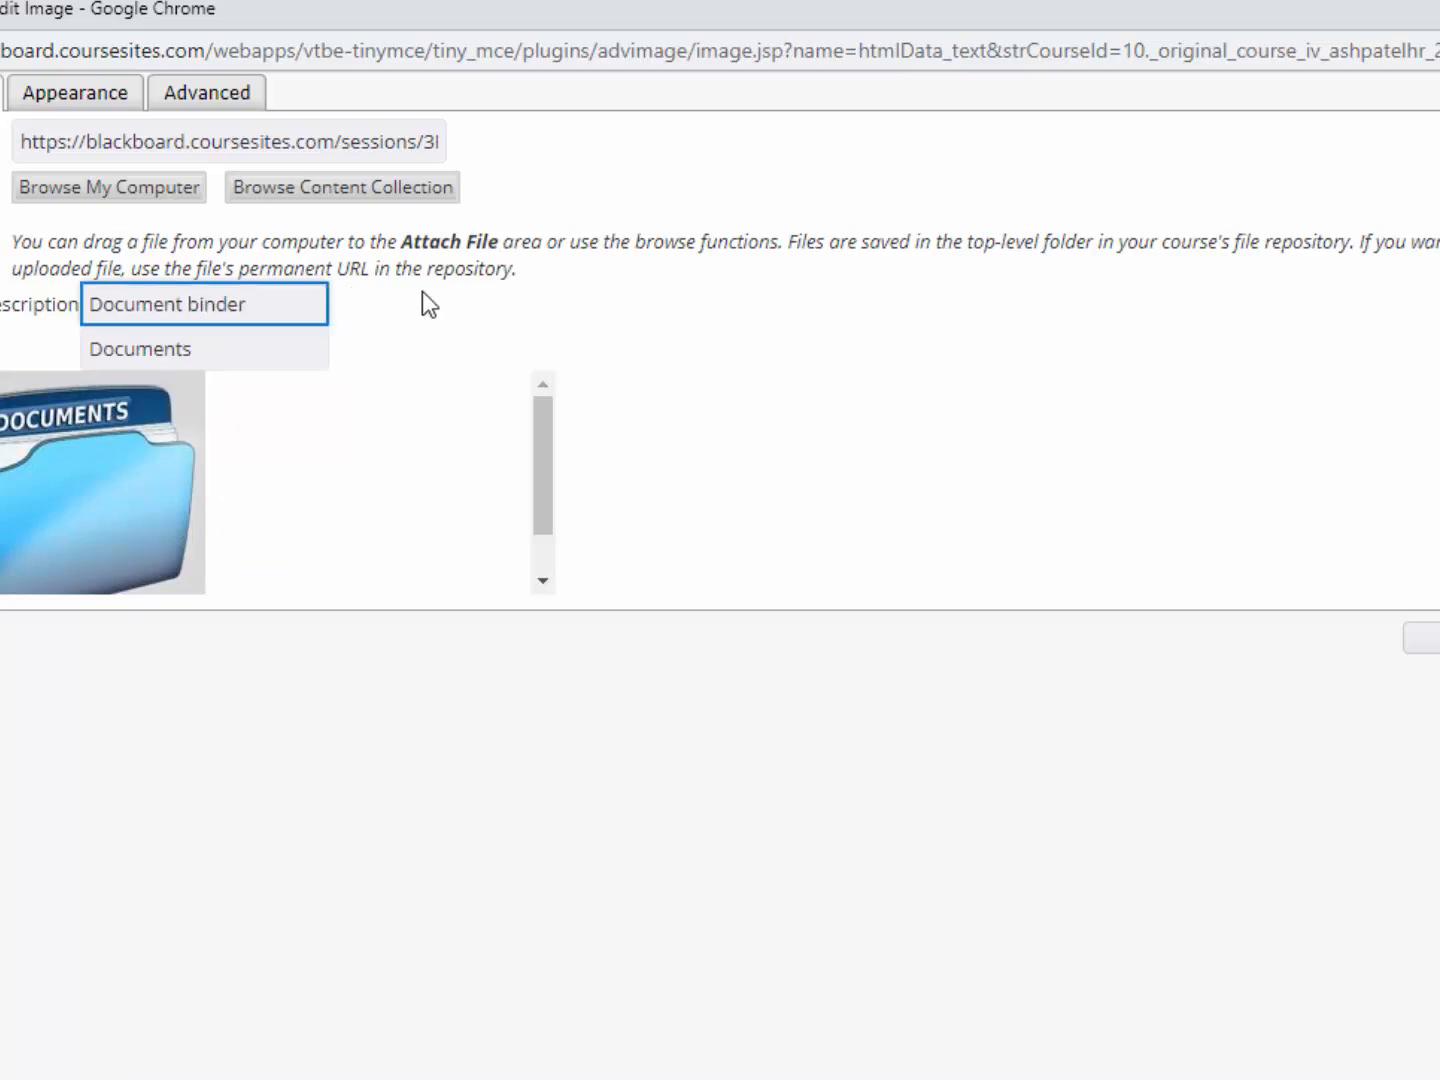
click(1426, 638)
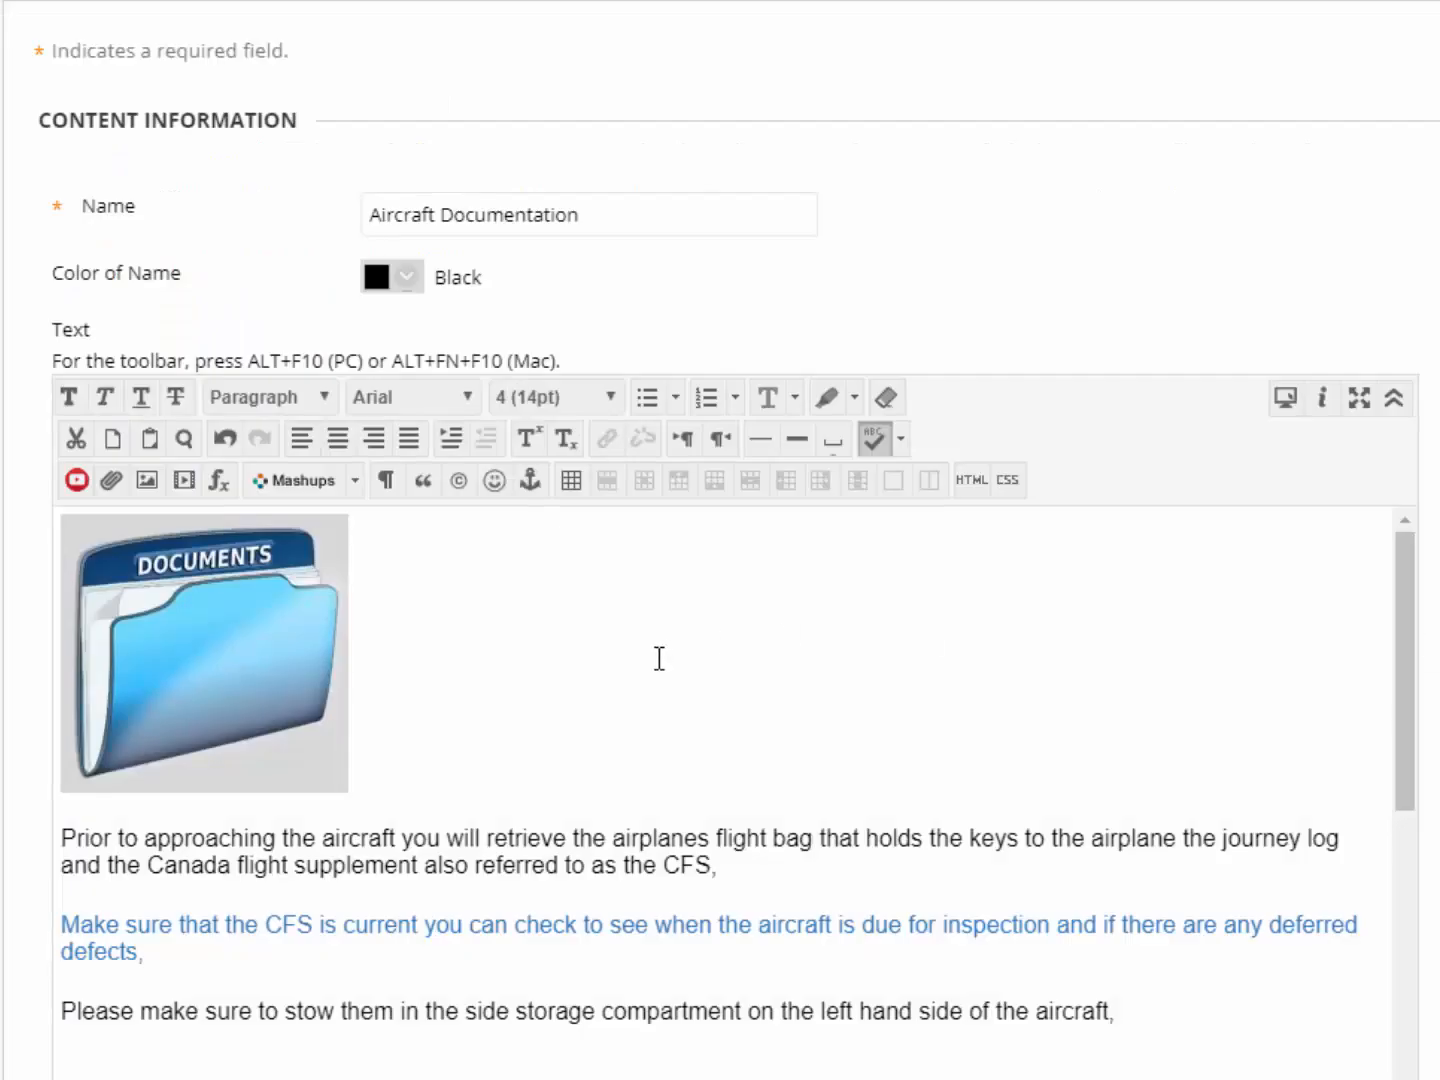
Insert a table with 2 columns, 1 row and cell padding 6 between the folder image and the first paragraph
click(220, 888)
click(379, 743)
key(Return)
key(Return)
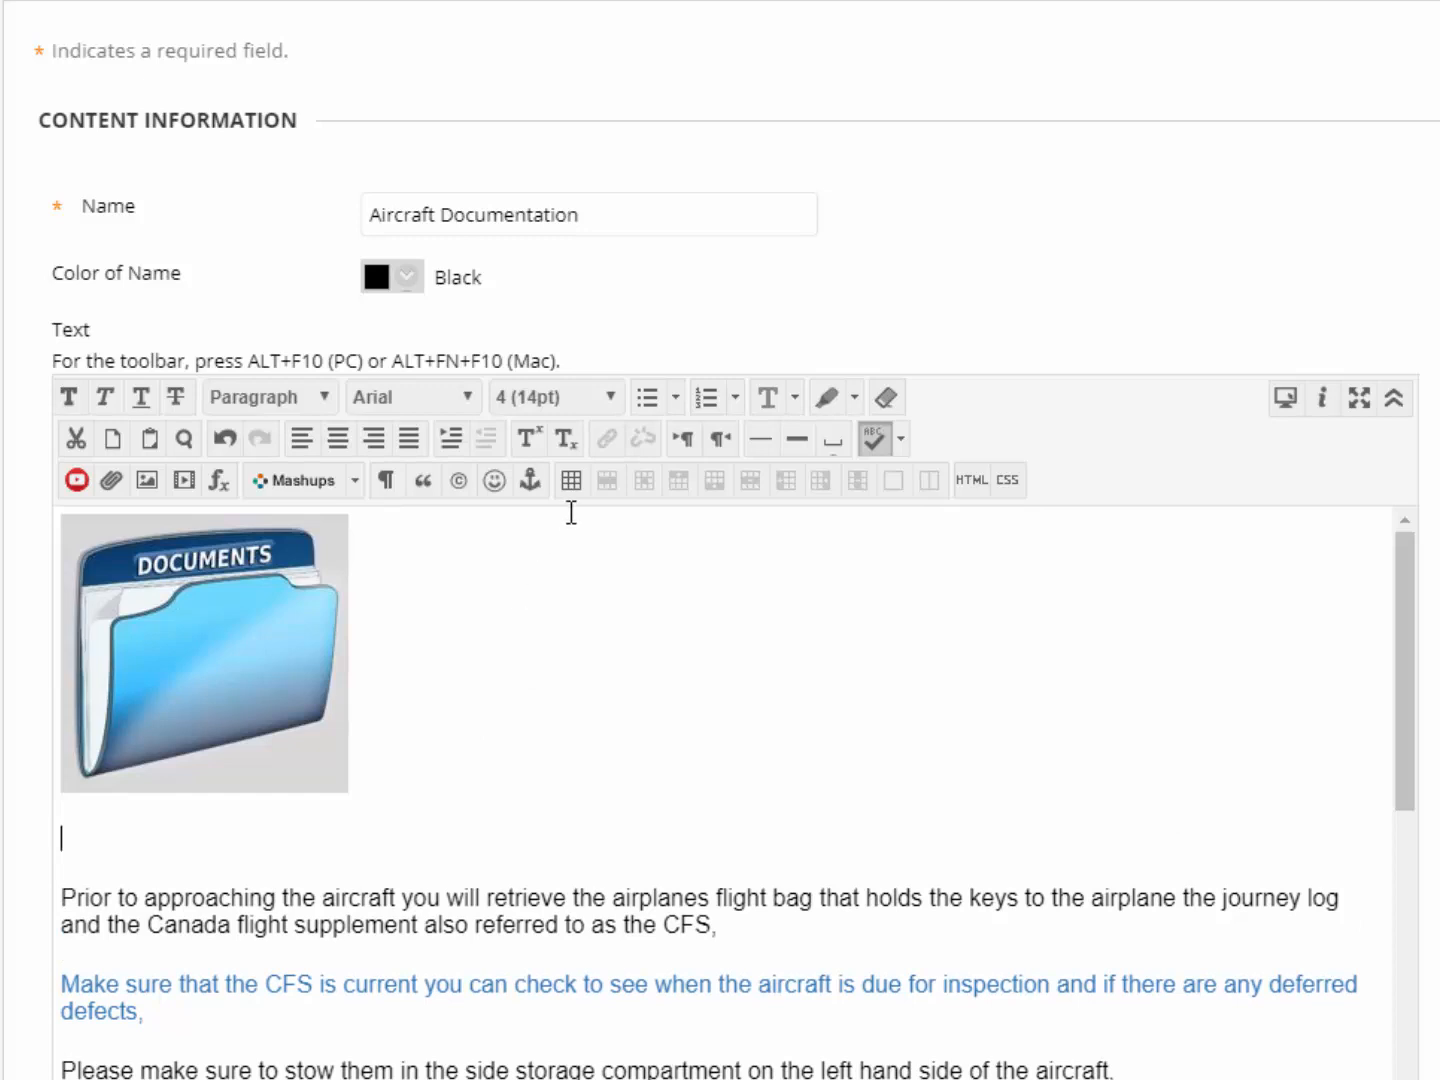
click(572, 482)
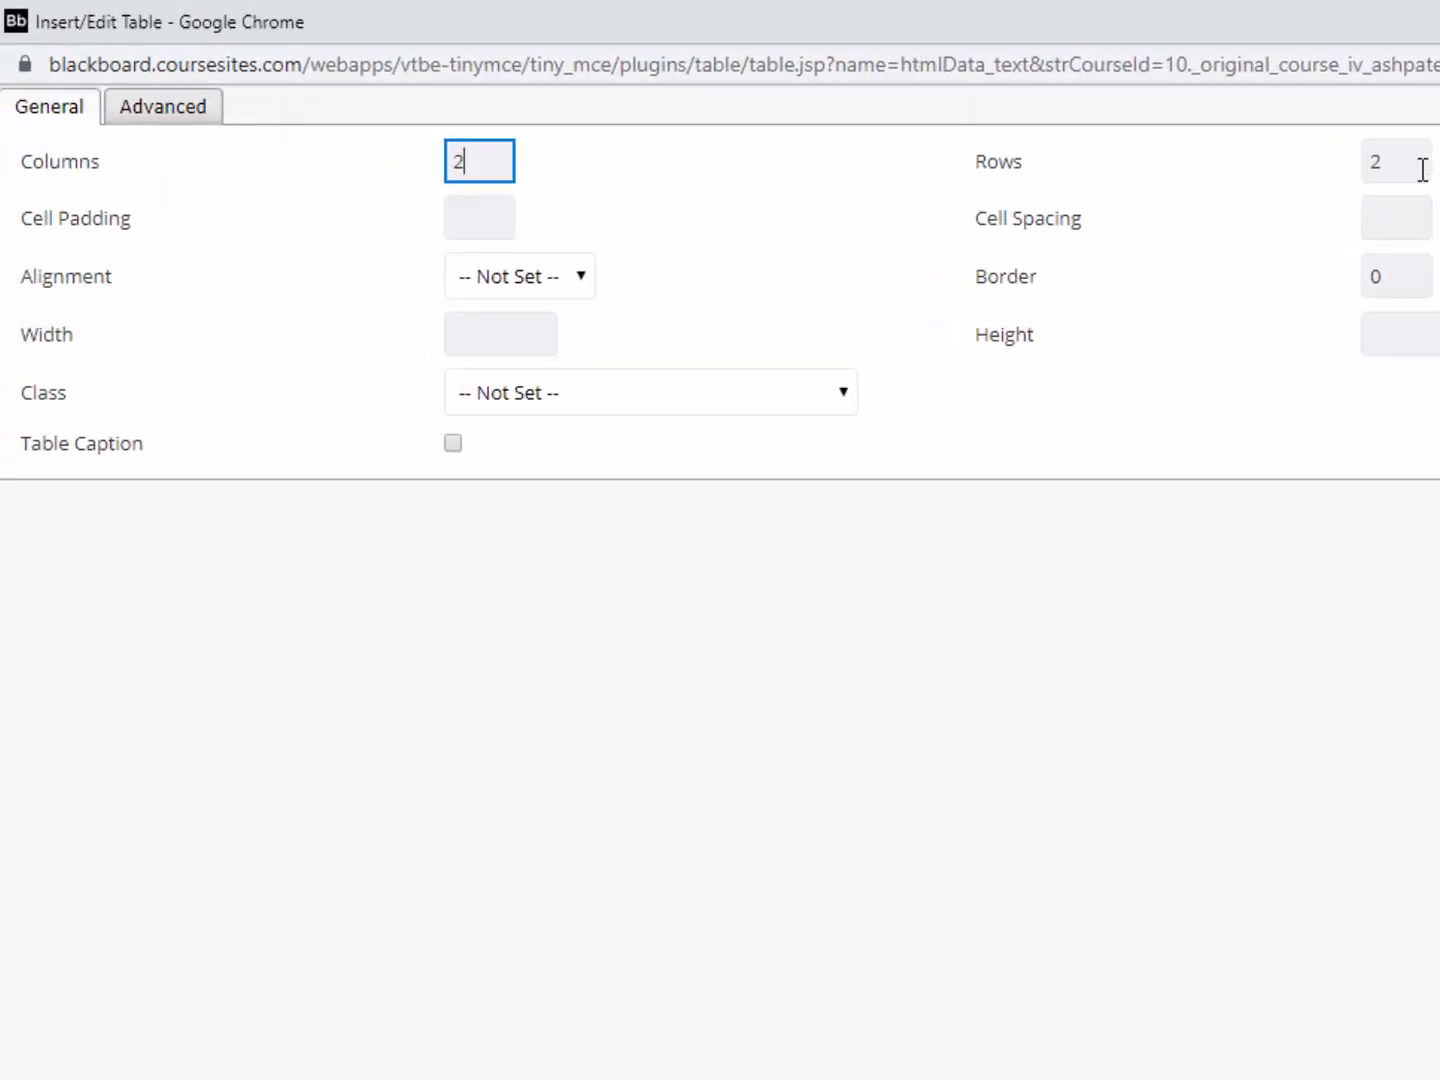
drag(1411, 174, 1315, 182)
text(1)
click(472, 225)
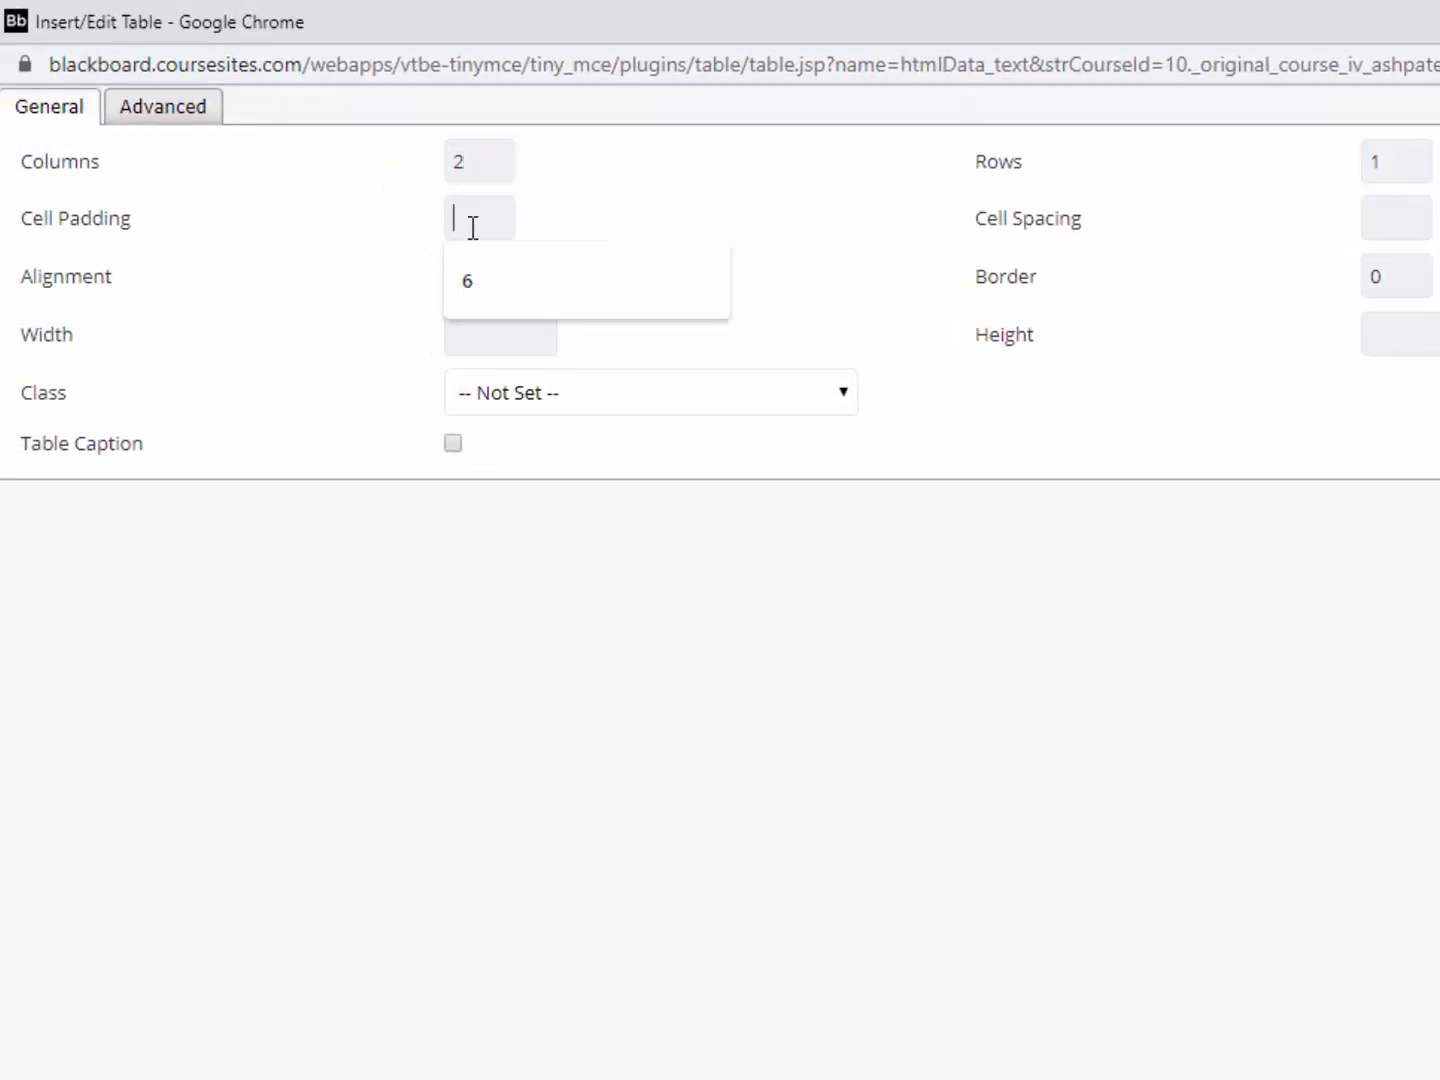
text(6)
key(Return)
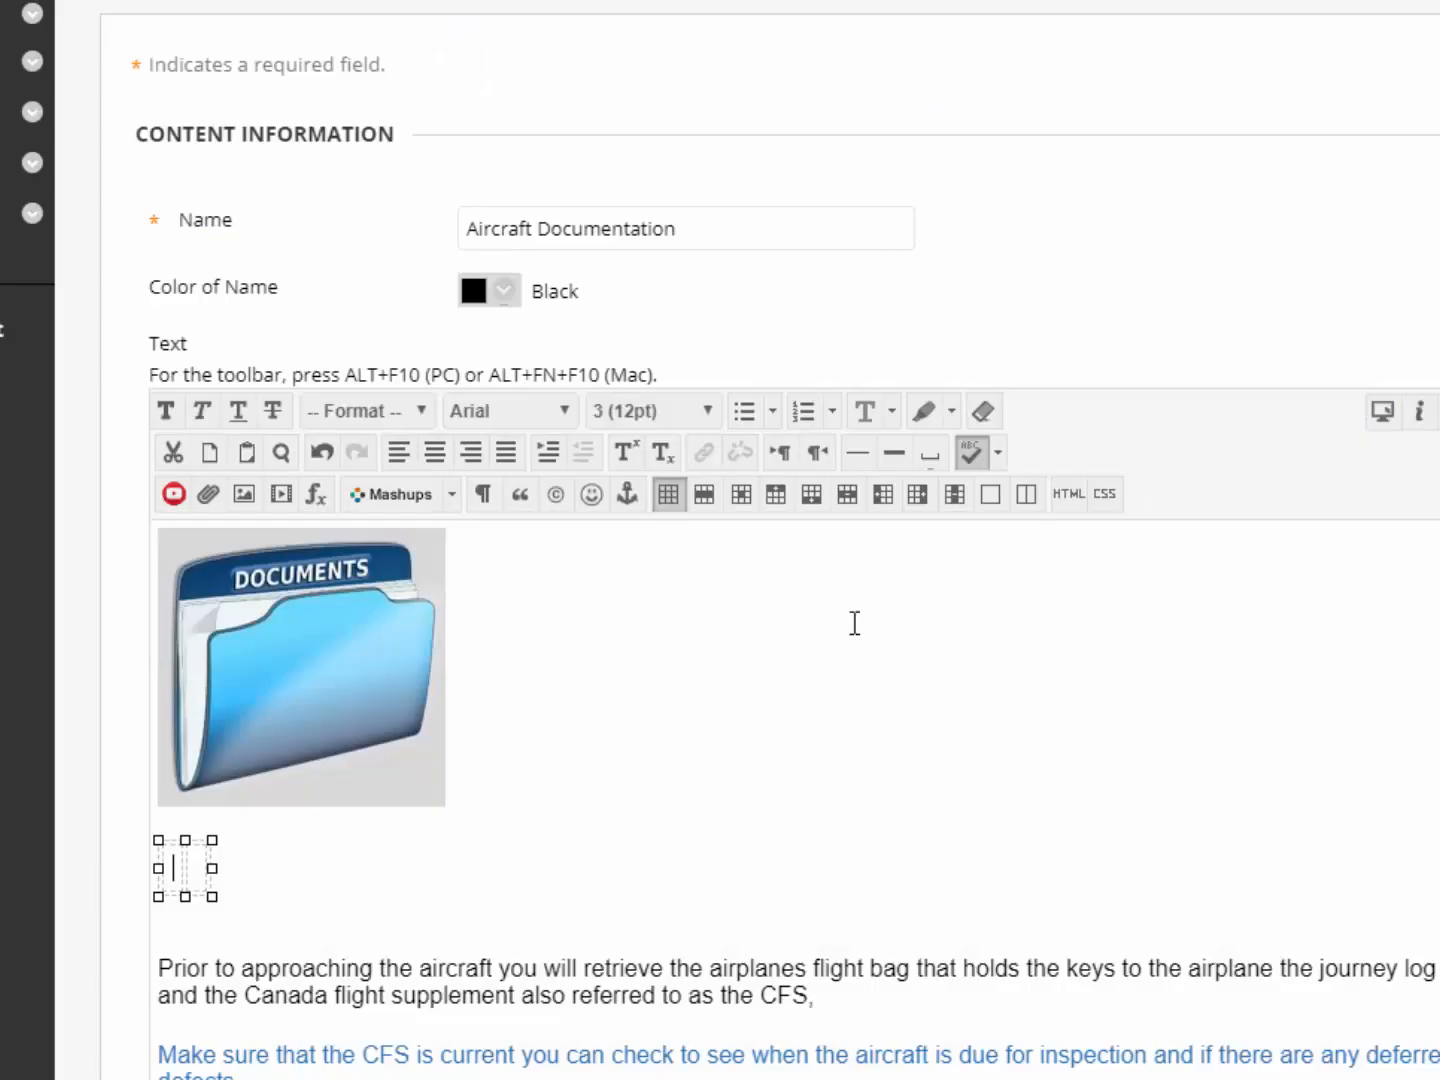
Move the three flight bag and CFS paragraphs into the table's second cell
click(159, 969)
drag(160, 970, 1324, 701)
key(BackSpace)
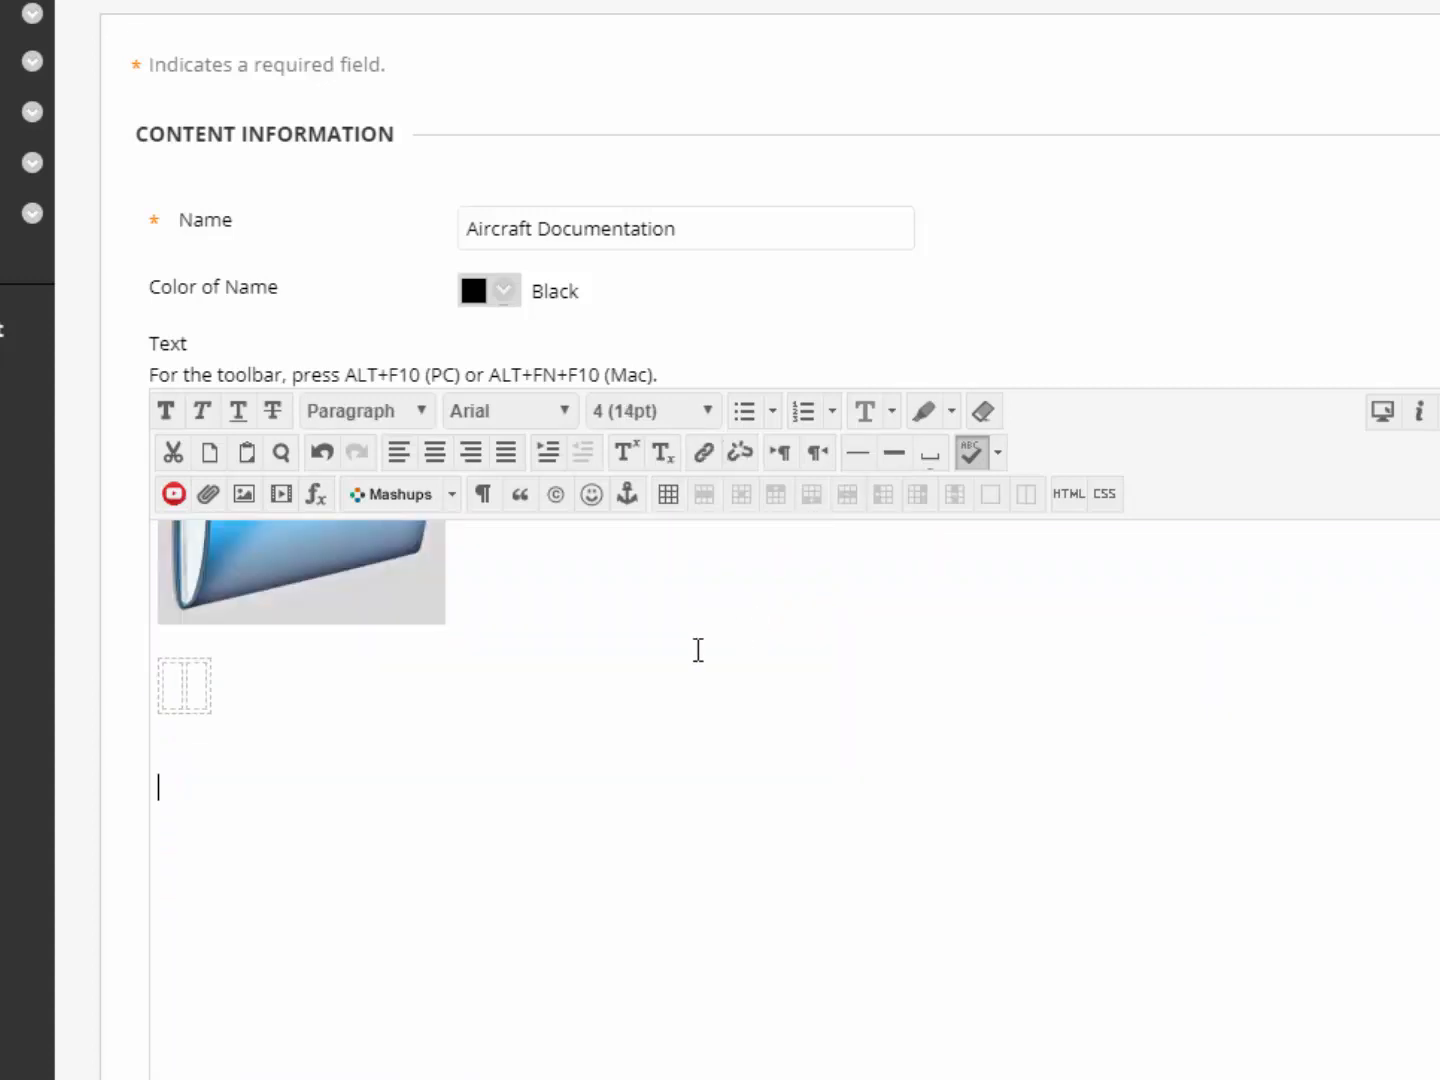
click(197, 692)
text(Prior to approaching the aircraft you will retrieve the airplanes flight bag that holds the keys to the airplane the journey log and the Canada flight supplement also referred to as the CFS,  Make sure that the CFS is current you can check to see when the aircraft is due for inspection and if there are any deferred defects,  Please make sure to stow them in the side storage compartment on the left hand side of the aircraft,)
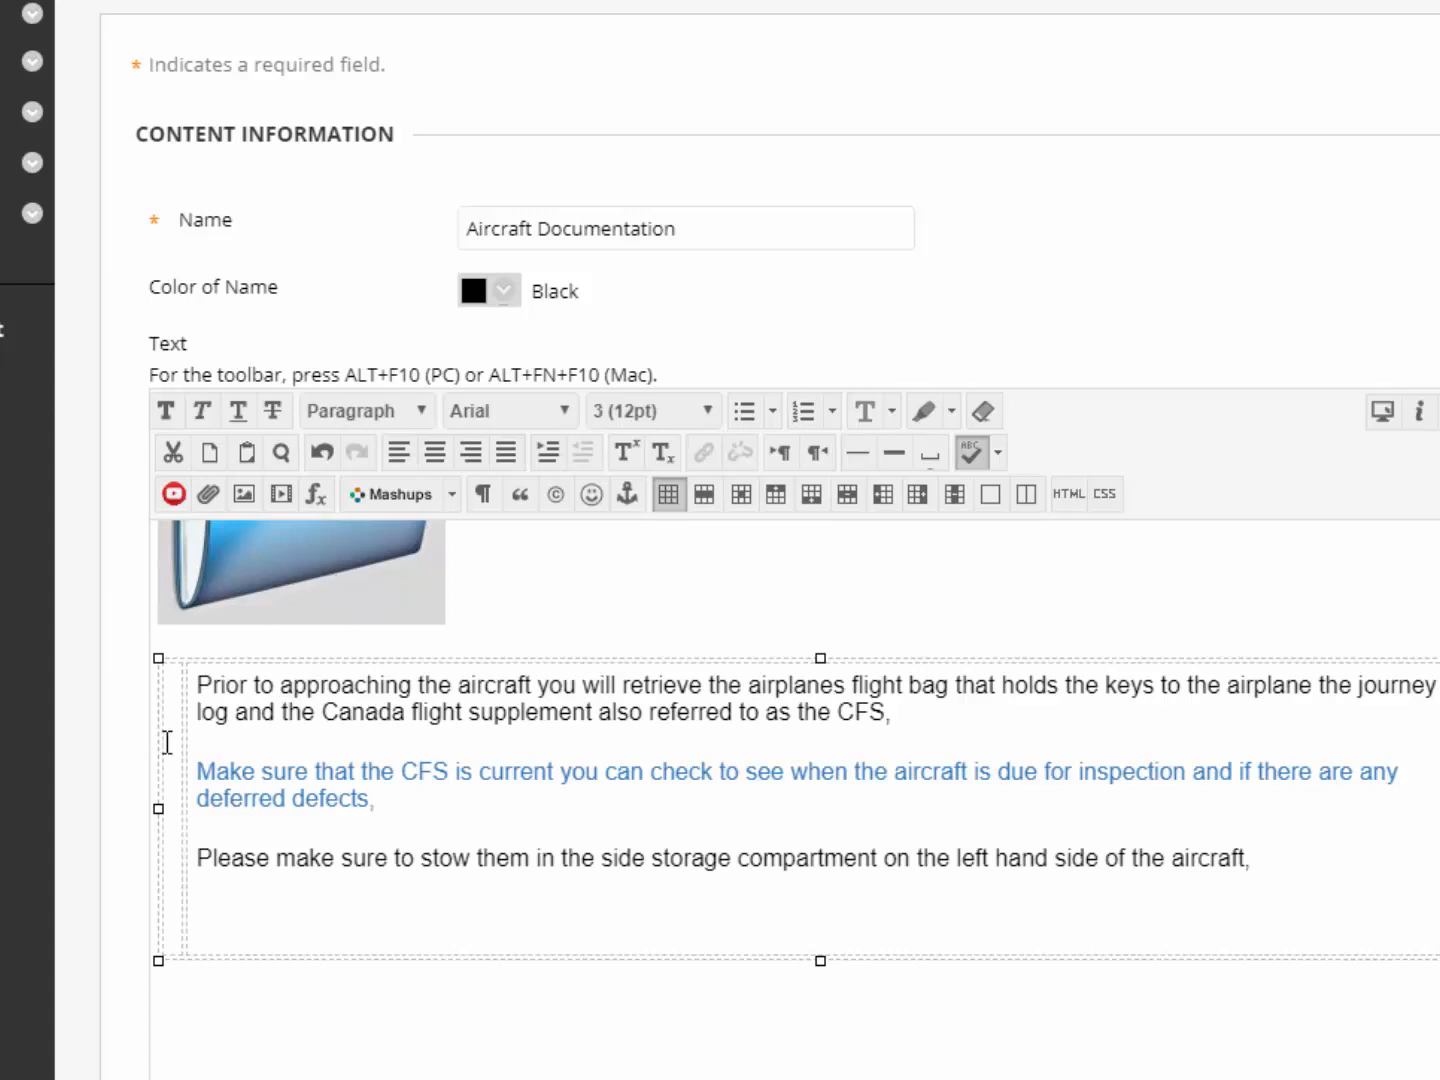
Move the Documents folder image into the table's first cell, beside the paragraphs
click(307, 556)
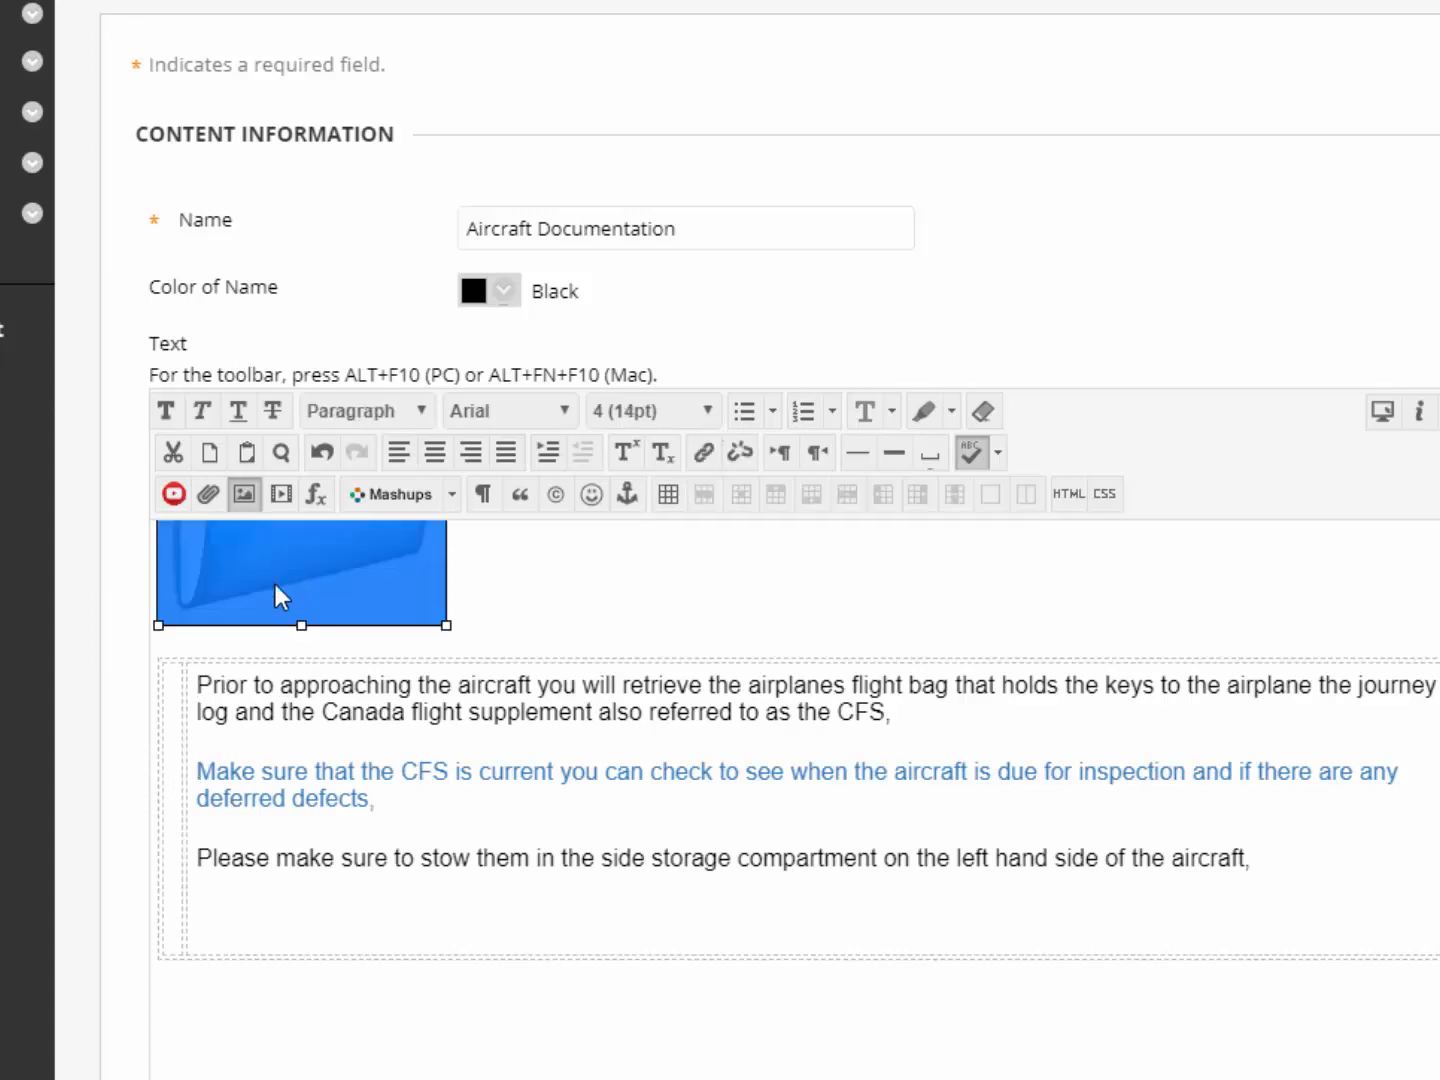
scroll(308, 565, down, 3)
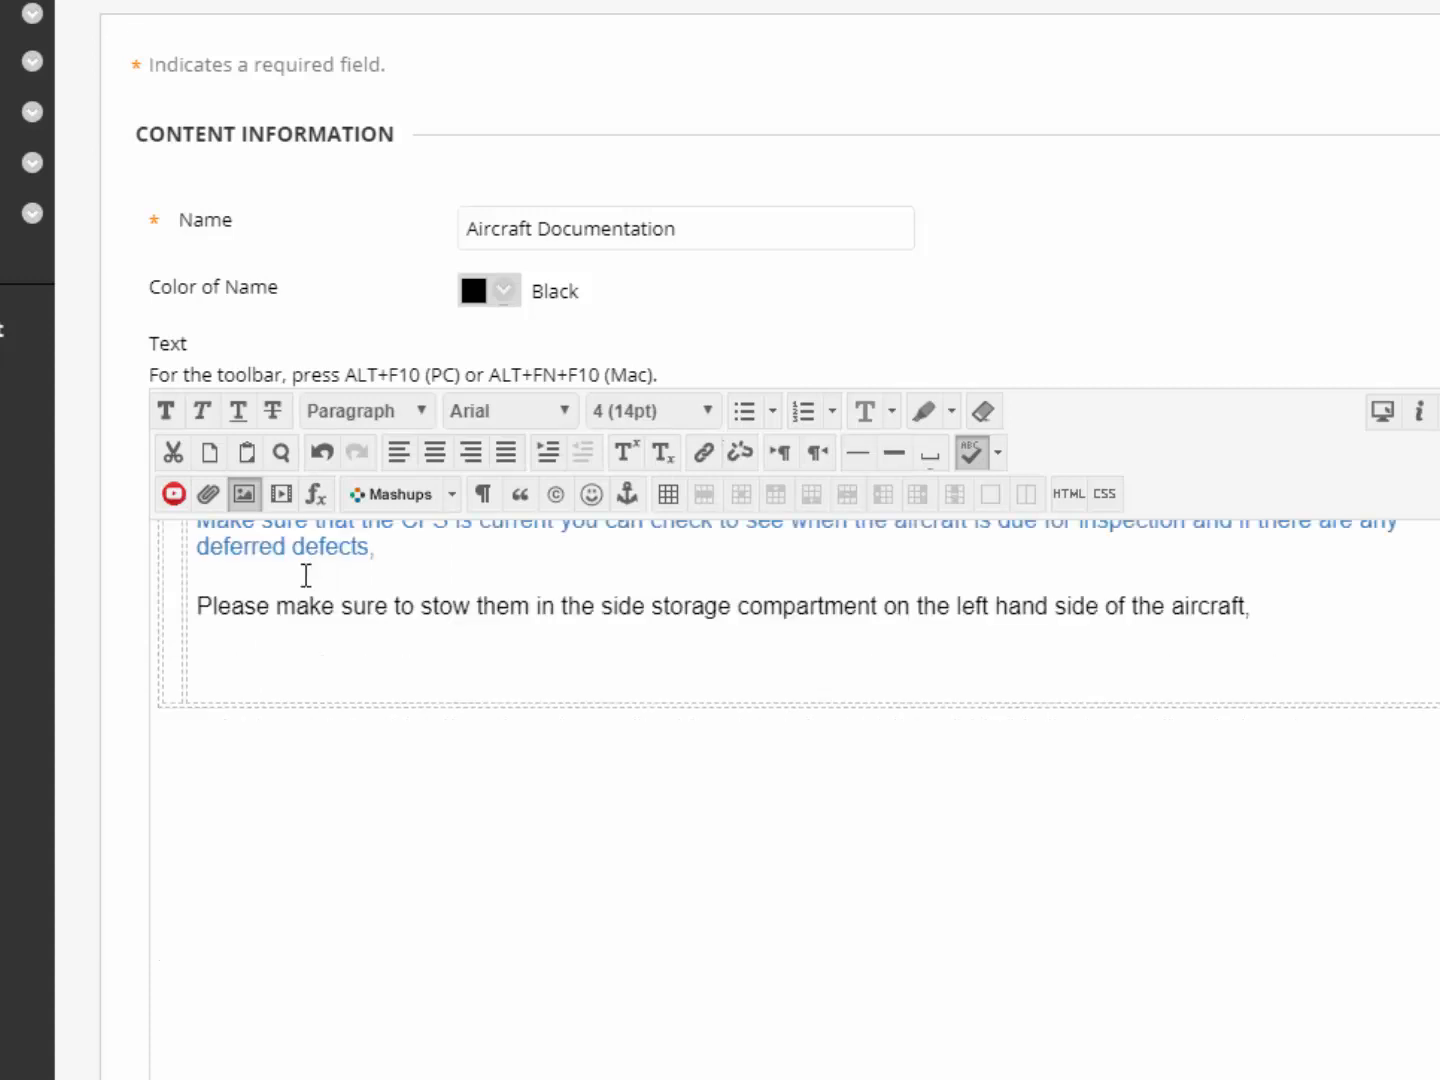
click(175, 607)
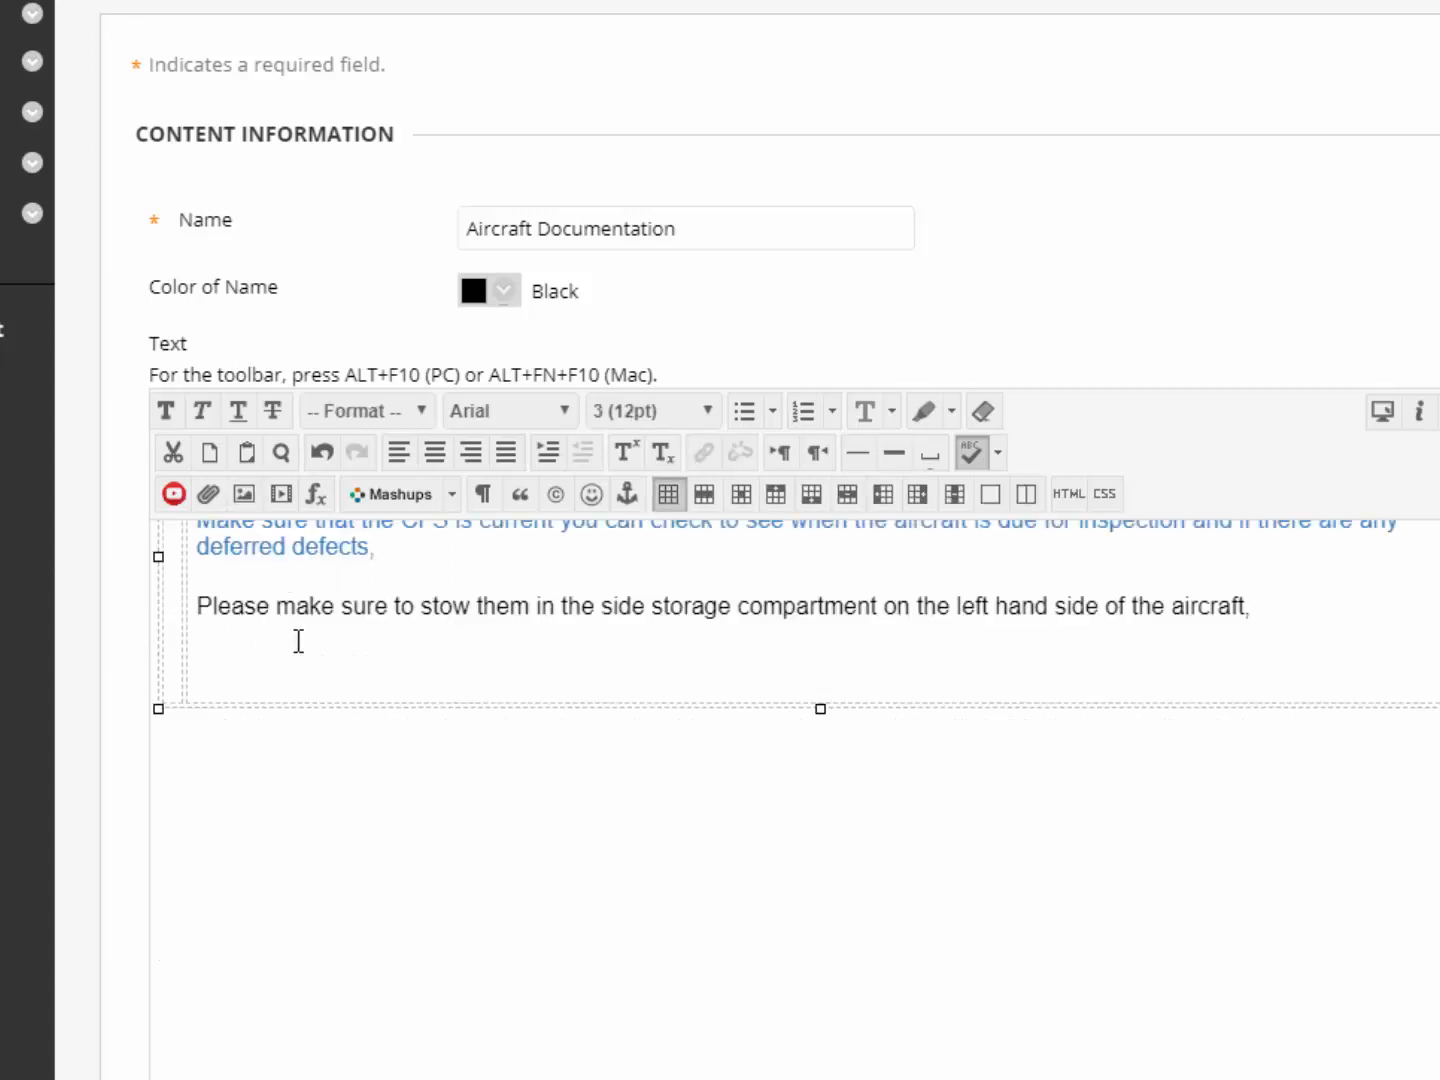
click(434, 842)
scroll(481, 826, up, 2)
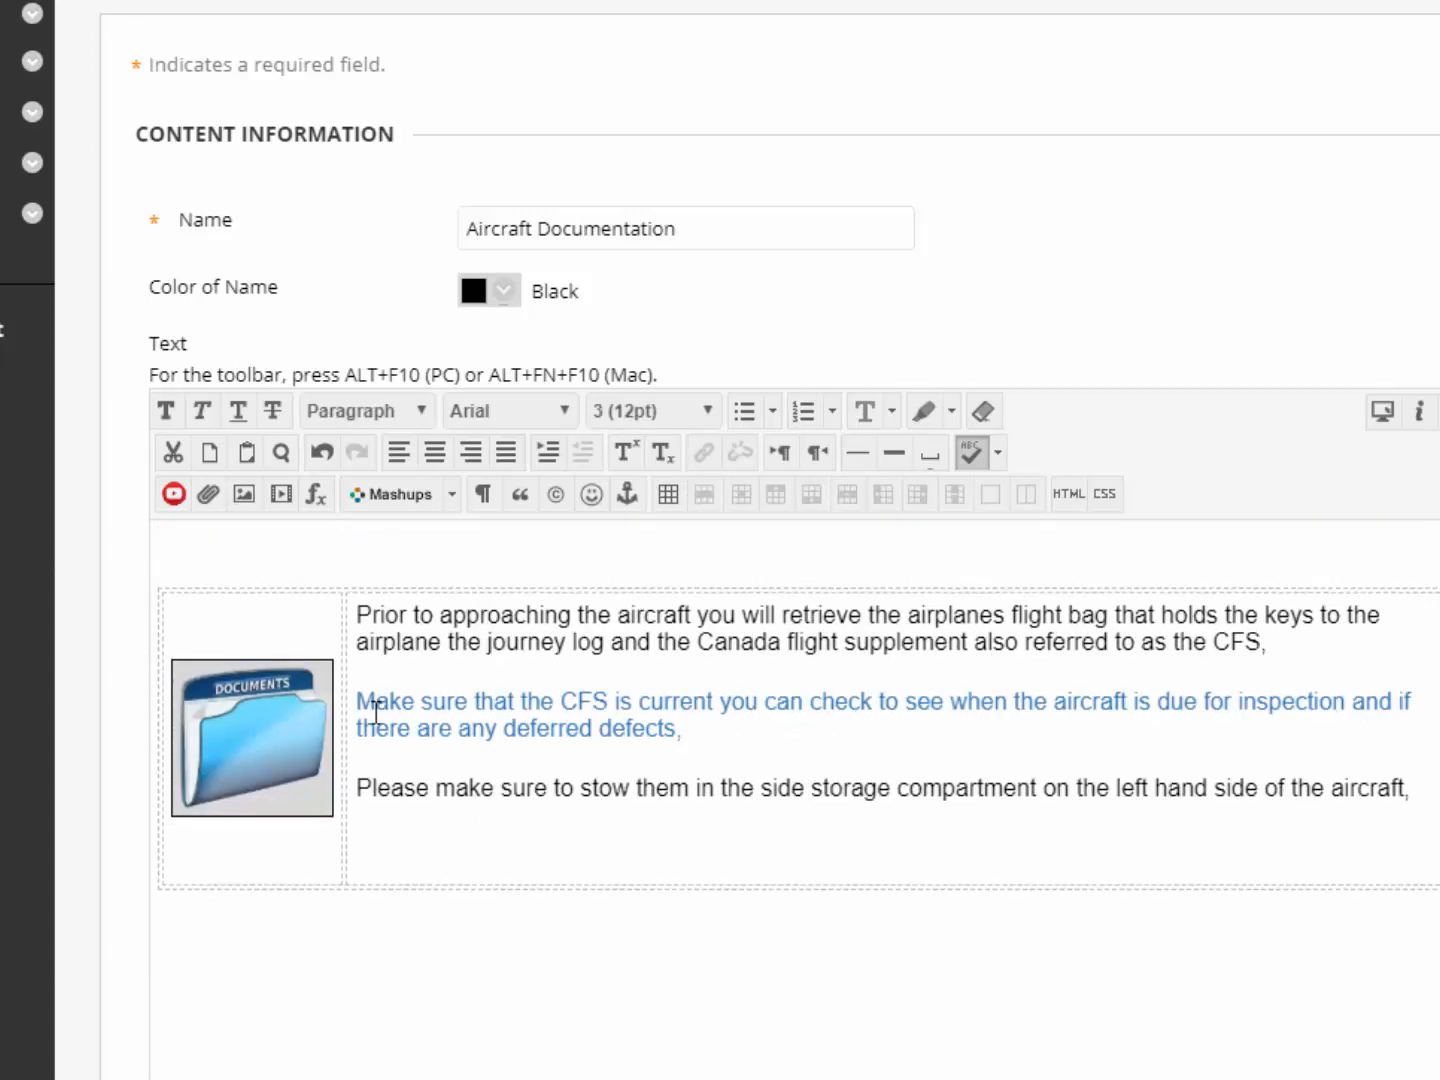
Check the table's contents and submit the Aircraft Documentation item to Take Off 1
click(484, 789)
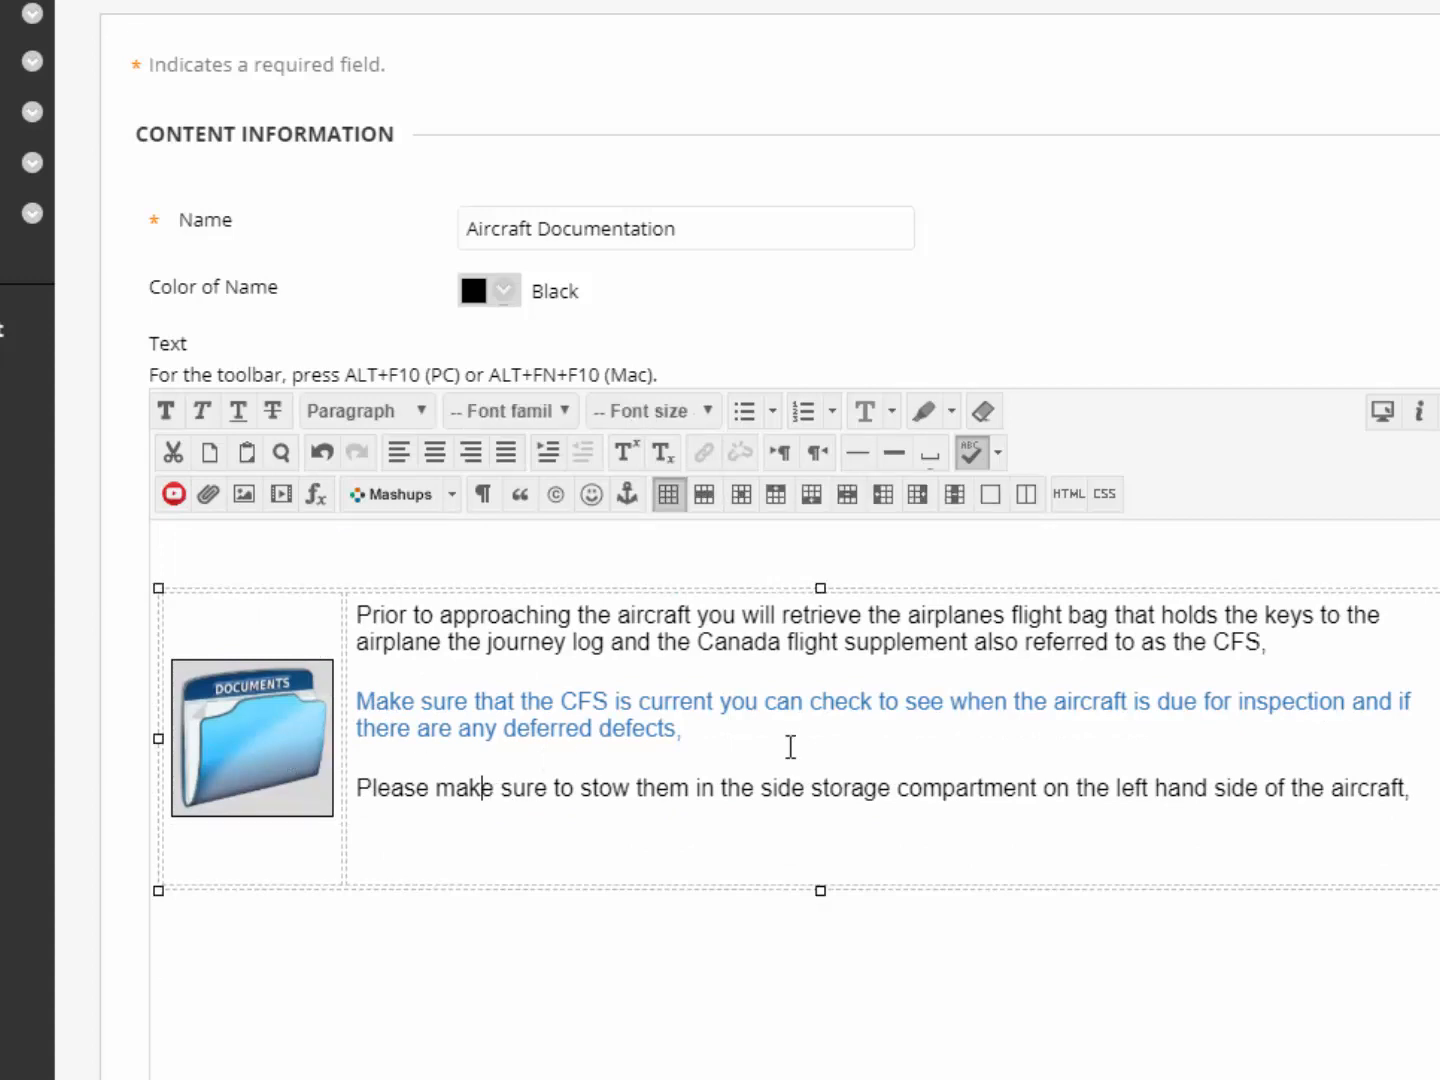
click(1103, 551)
scroll(1102, 551, down, 1)
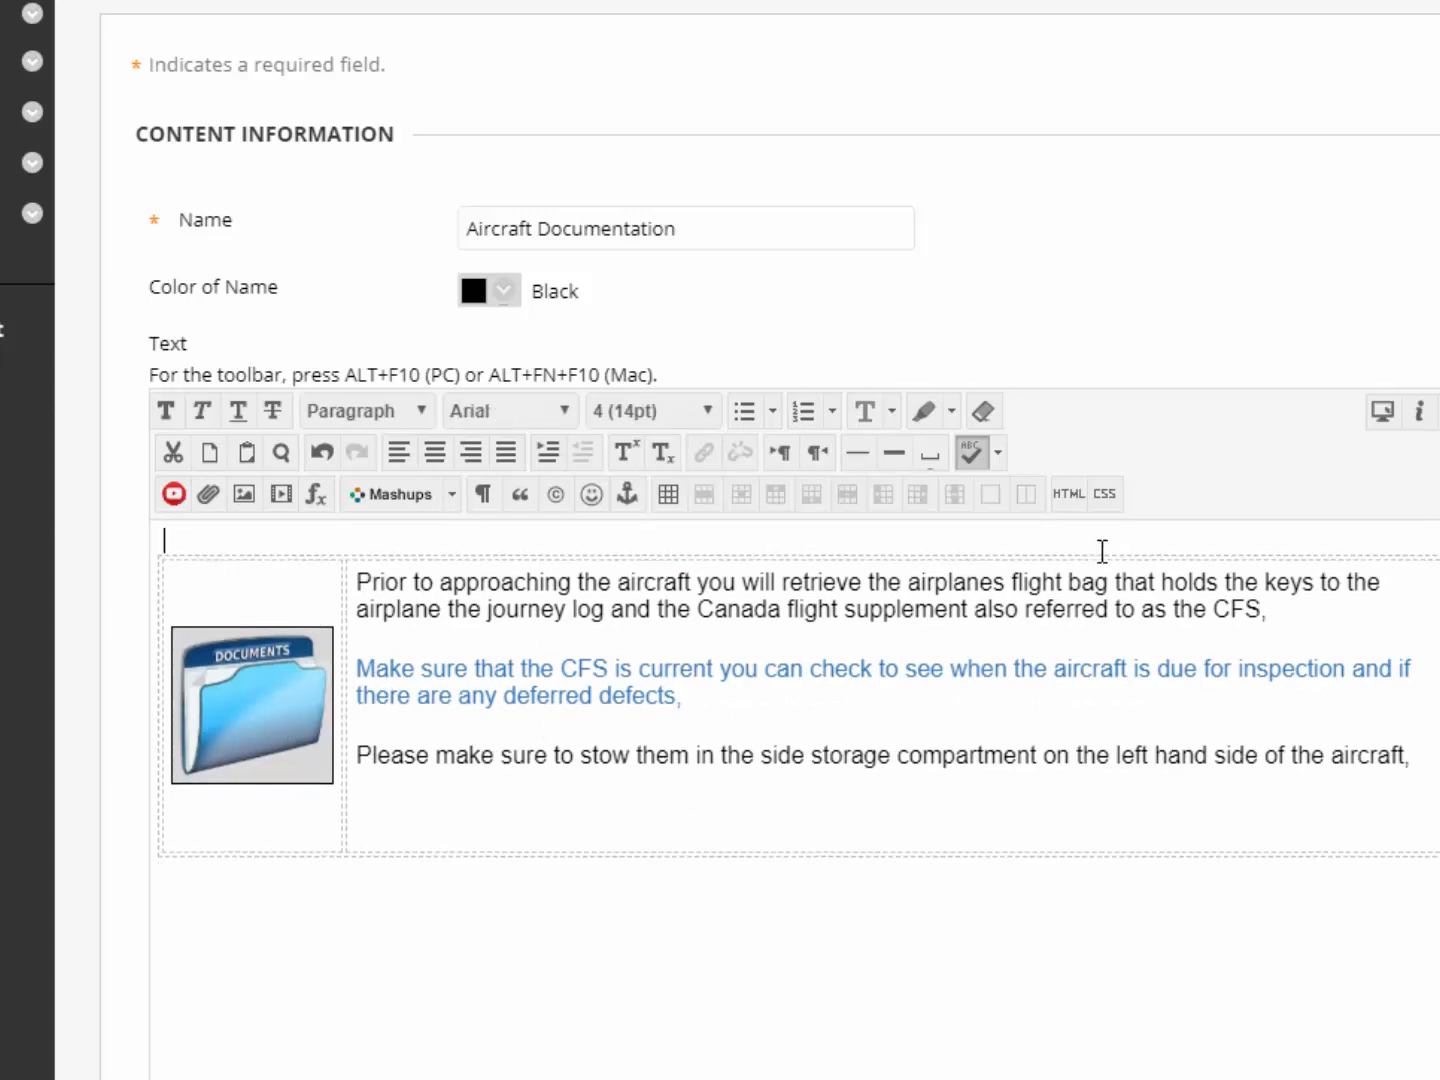
key(ctrl+a)
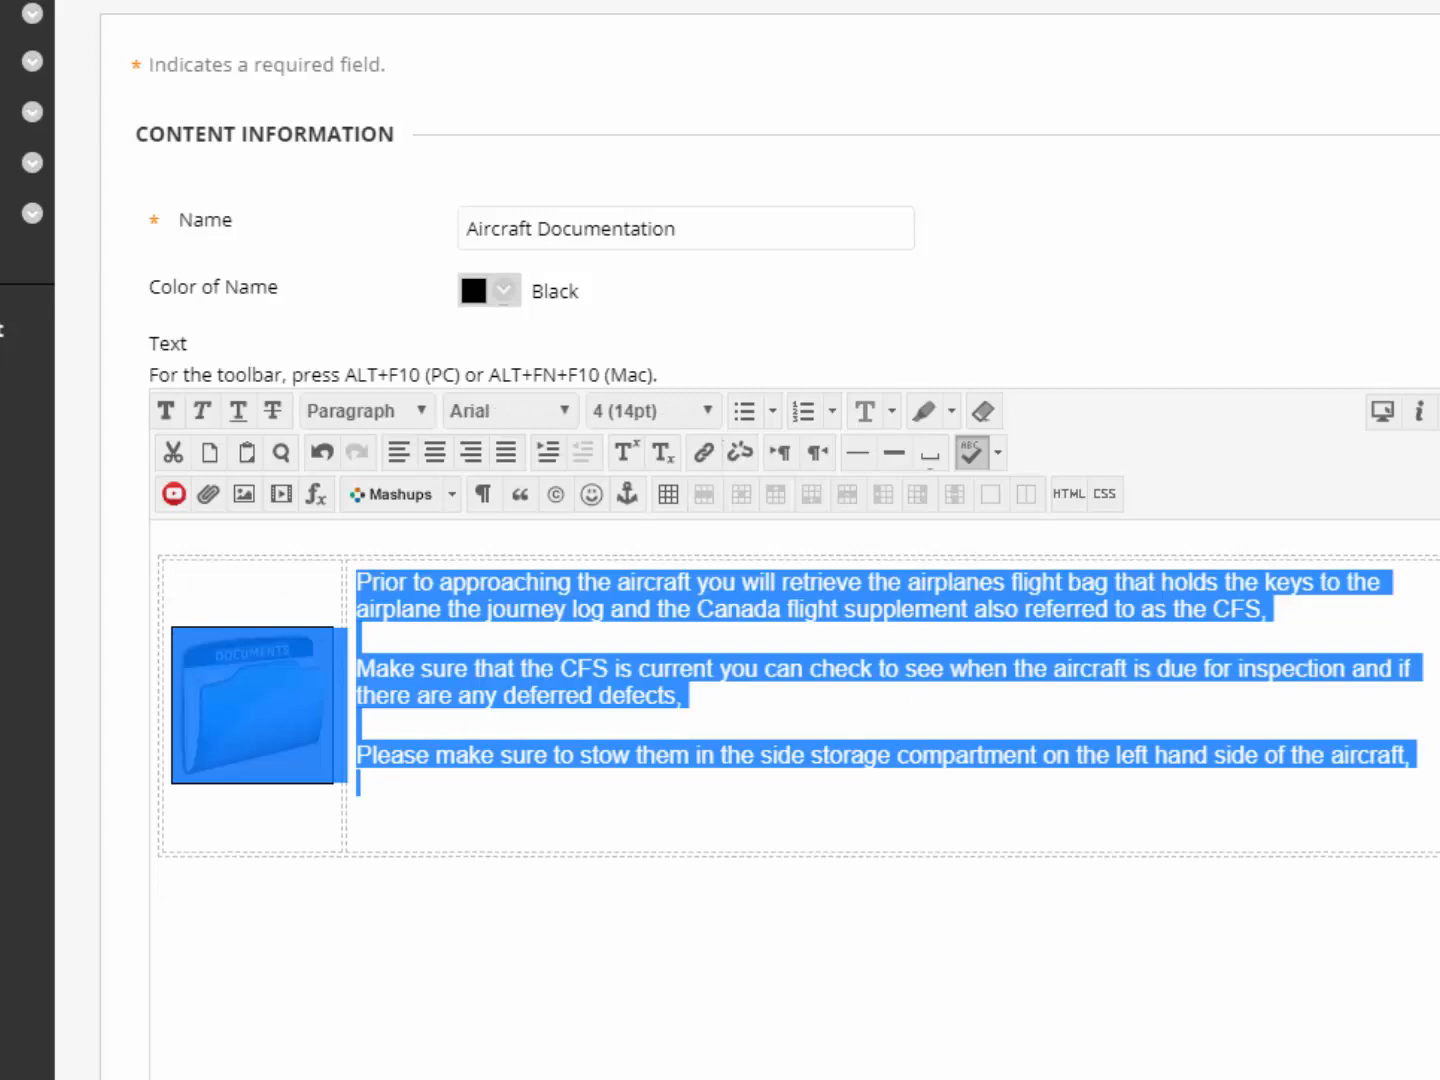
click(1000, 950)
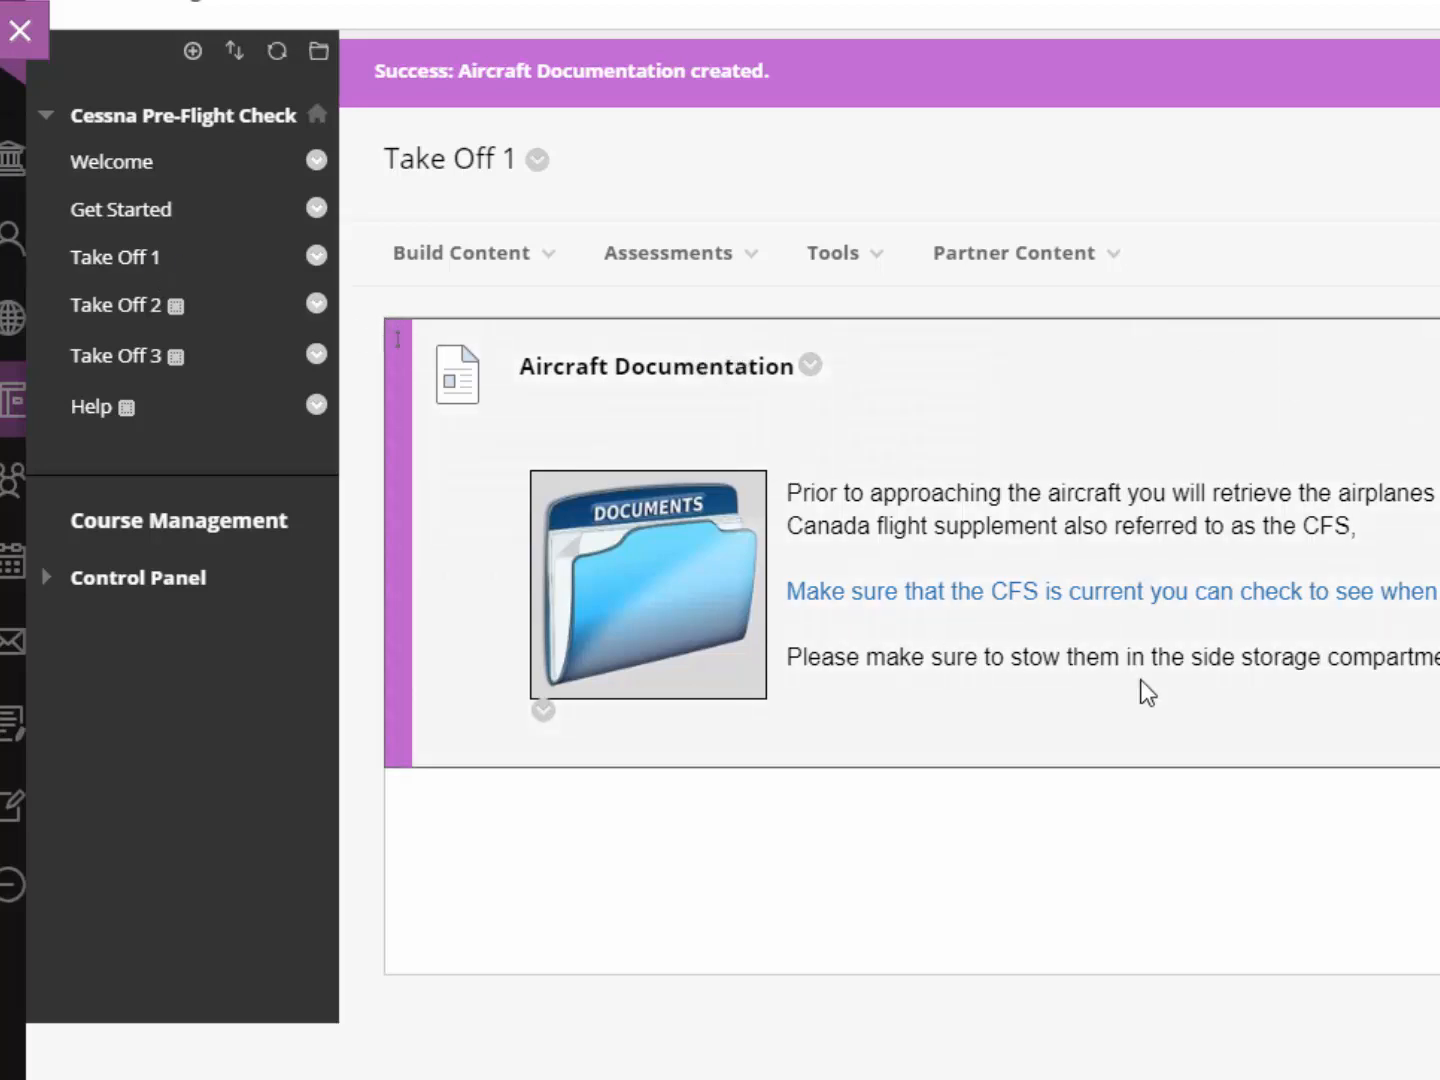
Create a new item named Aircraft Documentation Video in Take Off 1 and start embedding media in its text
click(554, 266)
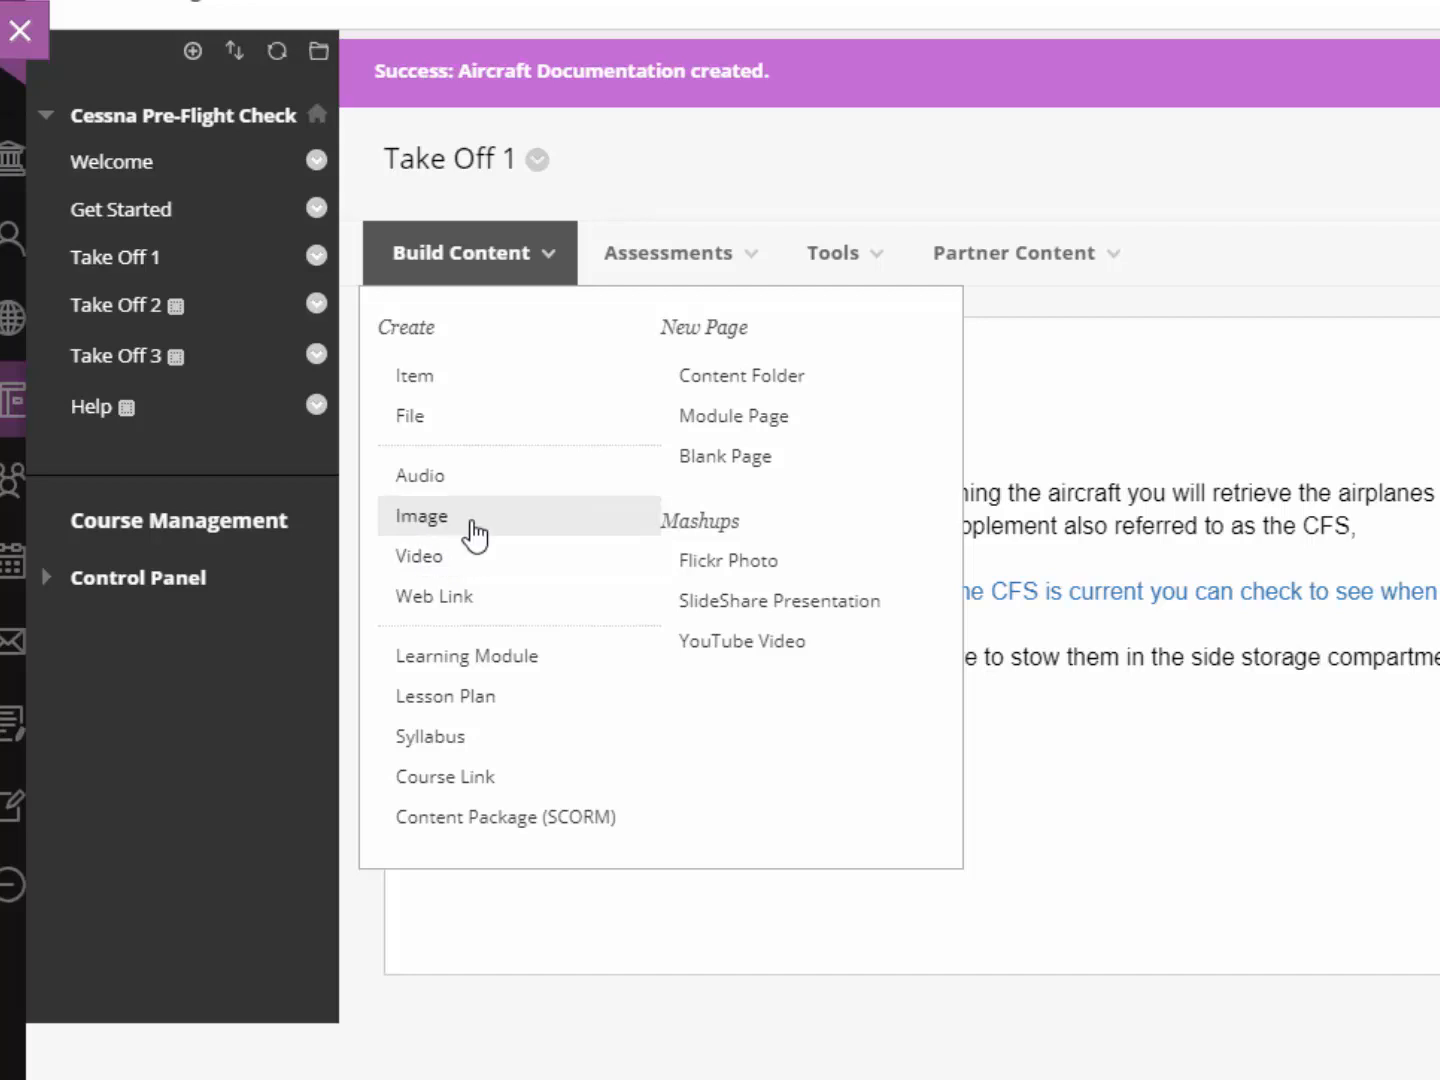
click(452, 375)
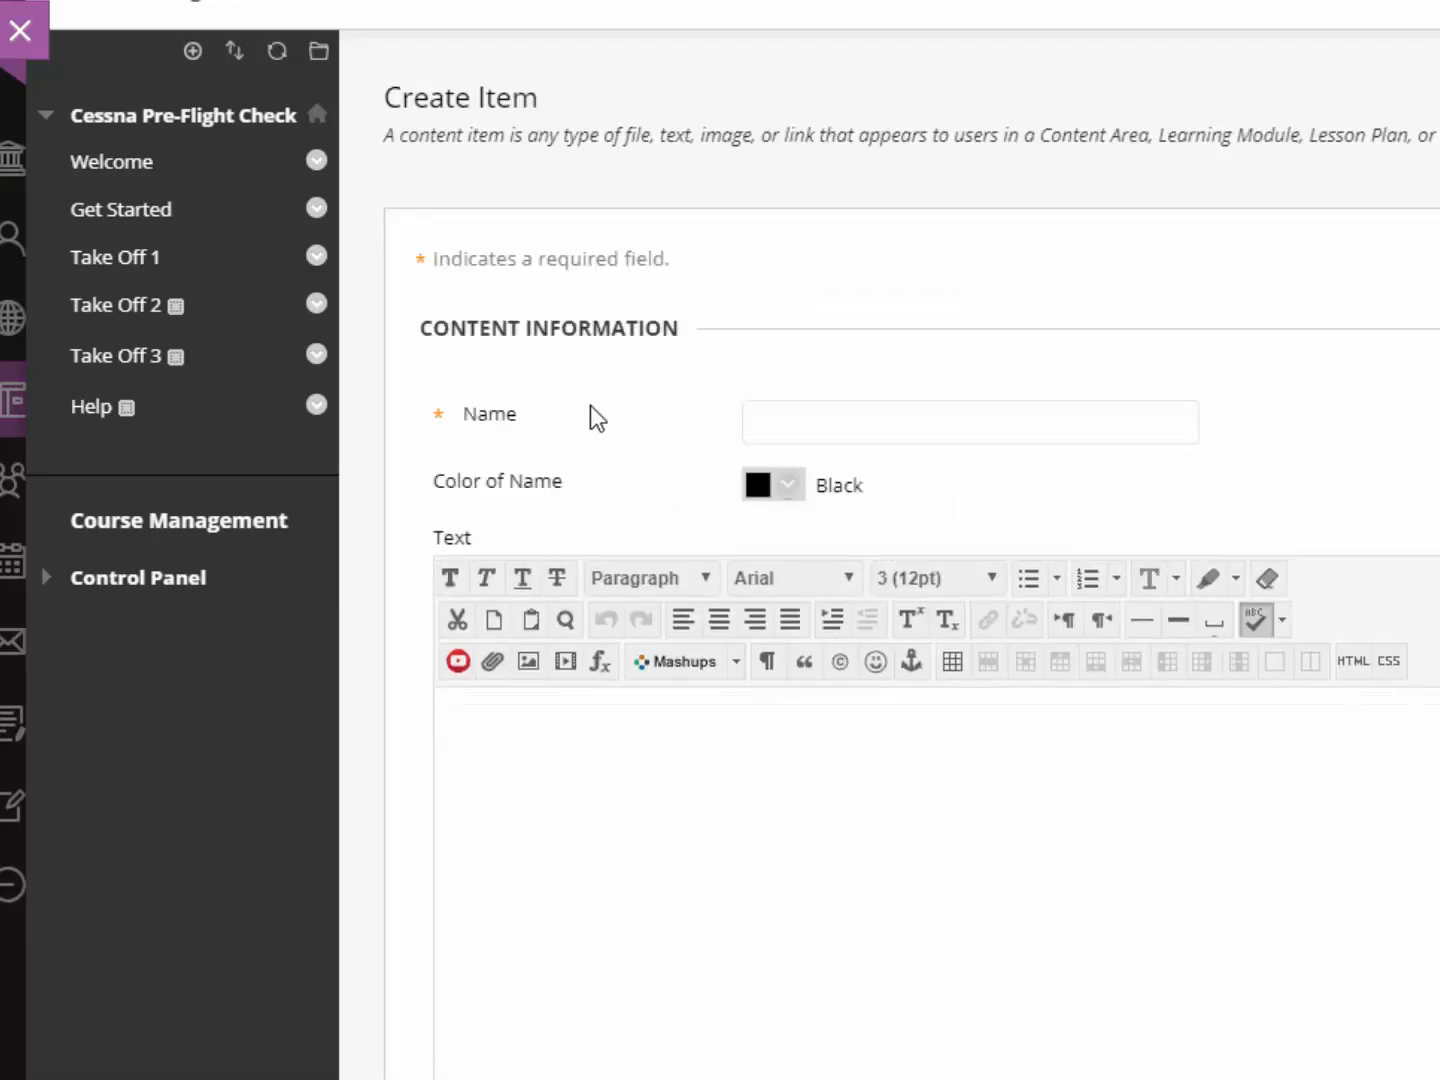
text(Aircraft D)
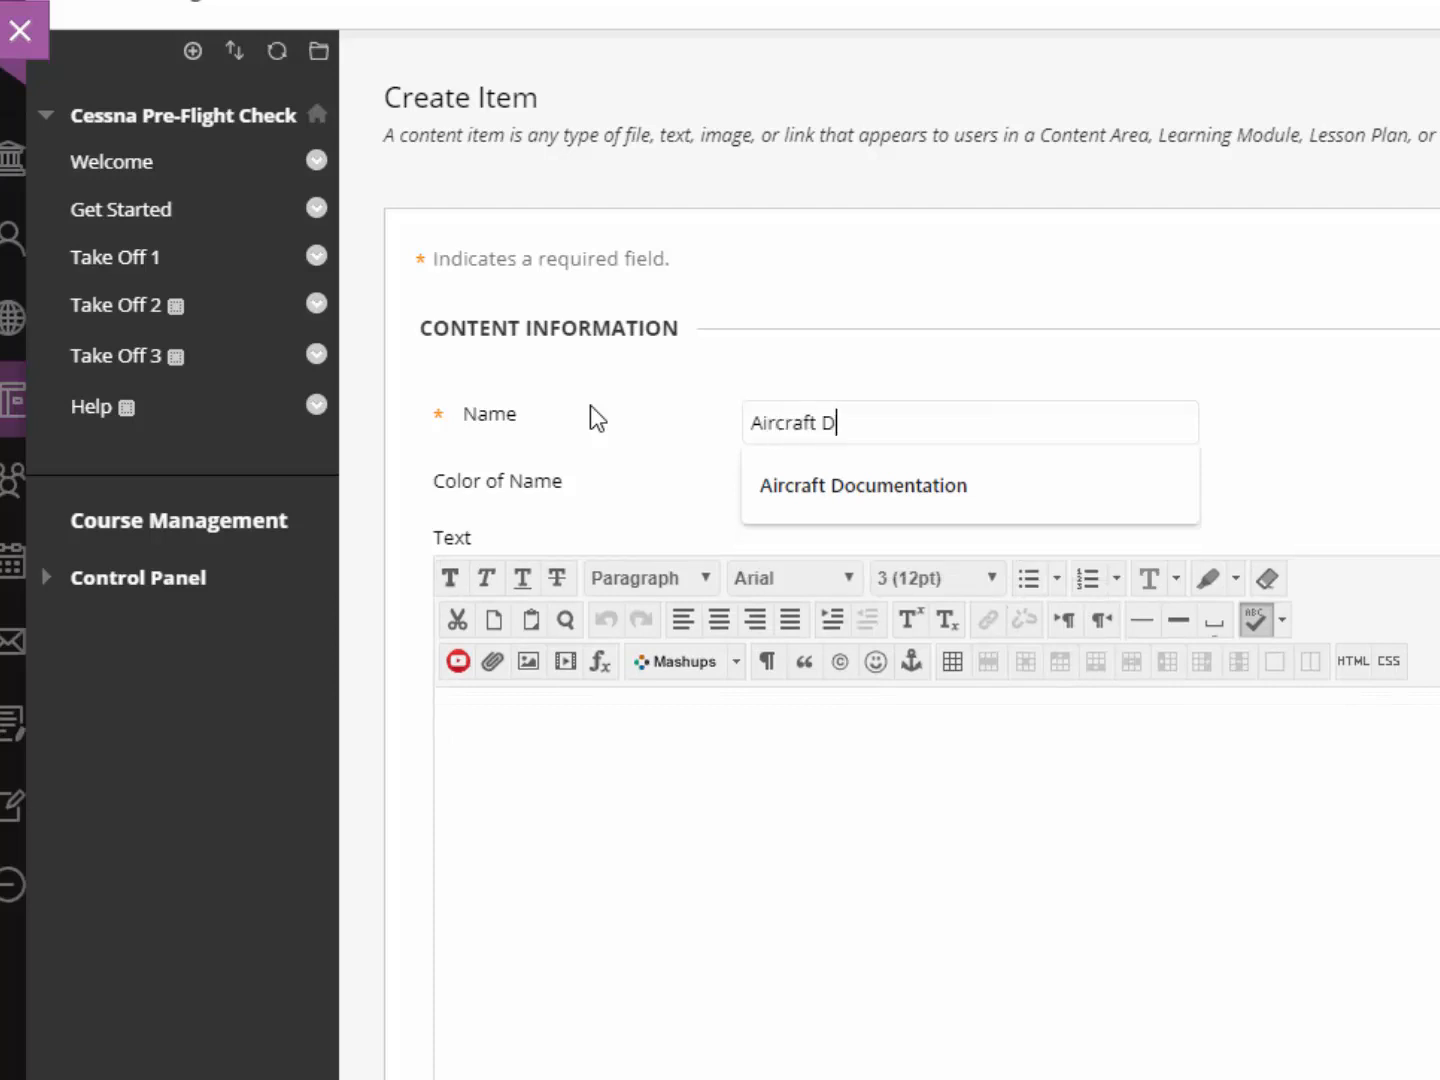
text(ocumentation Video)
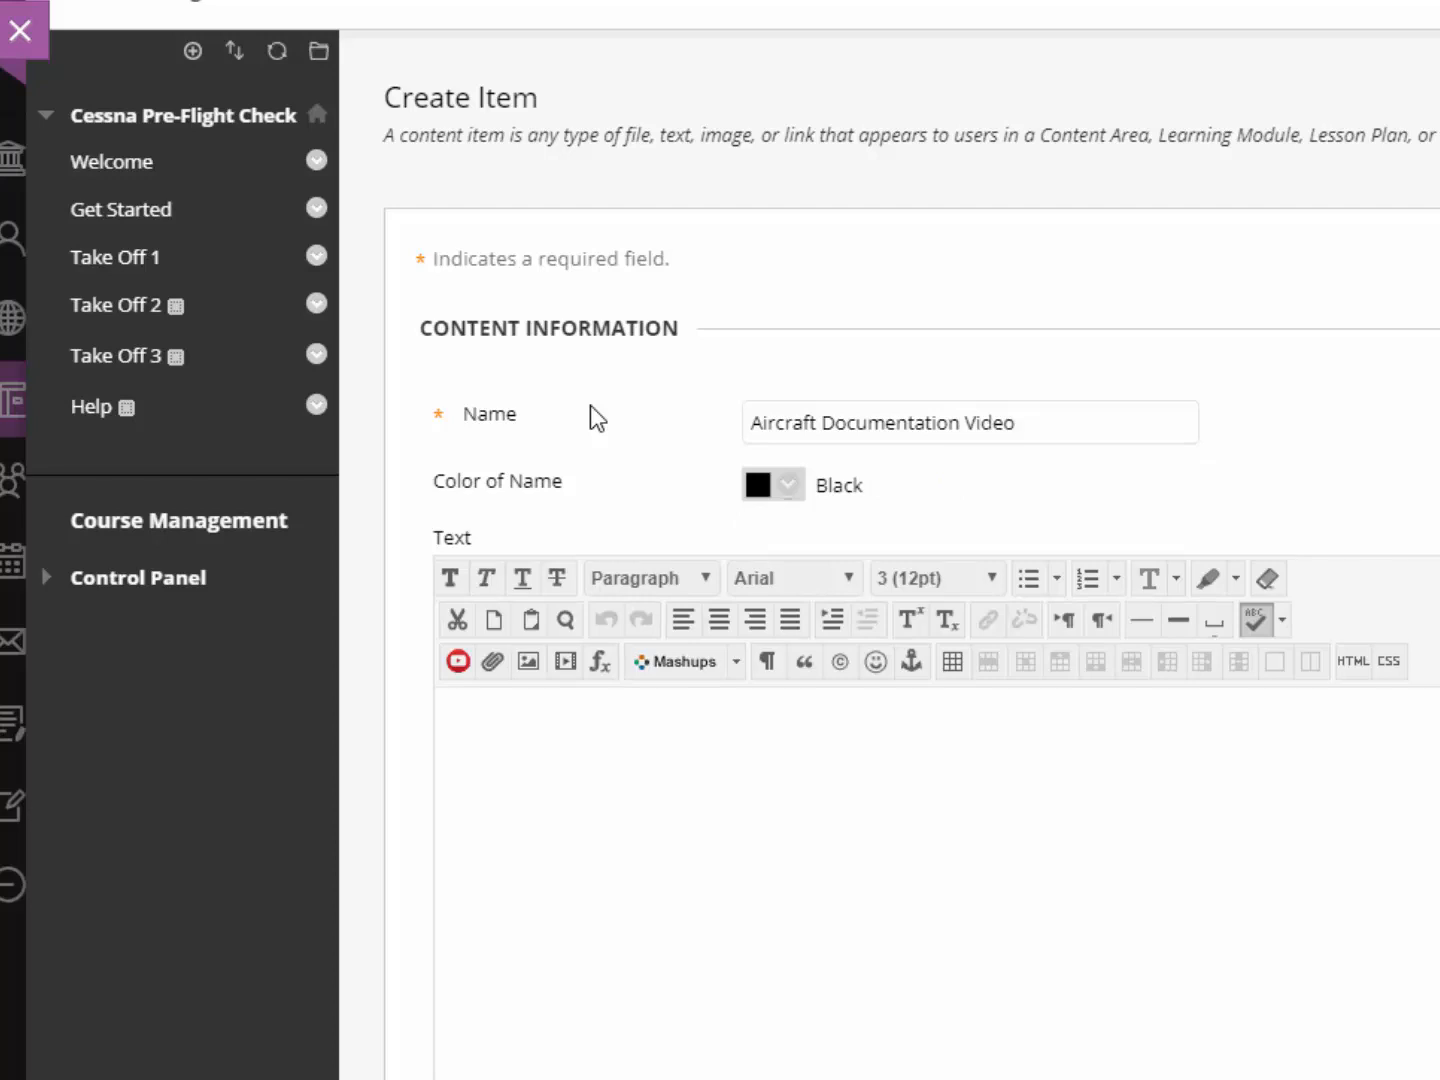
click(566, 760)
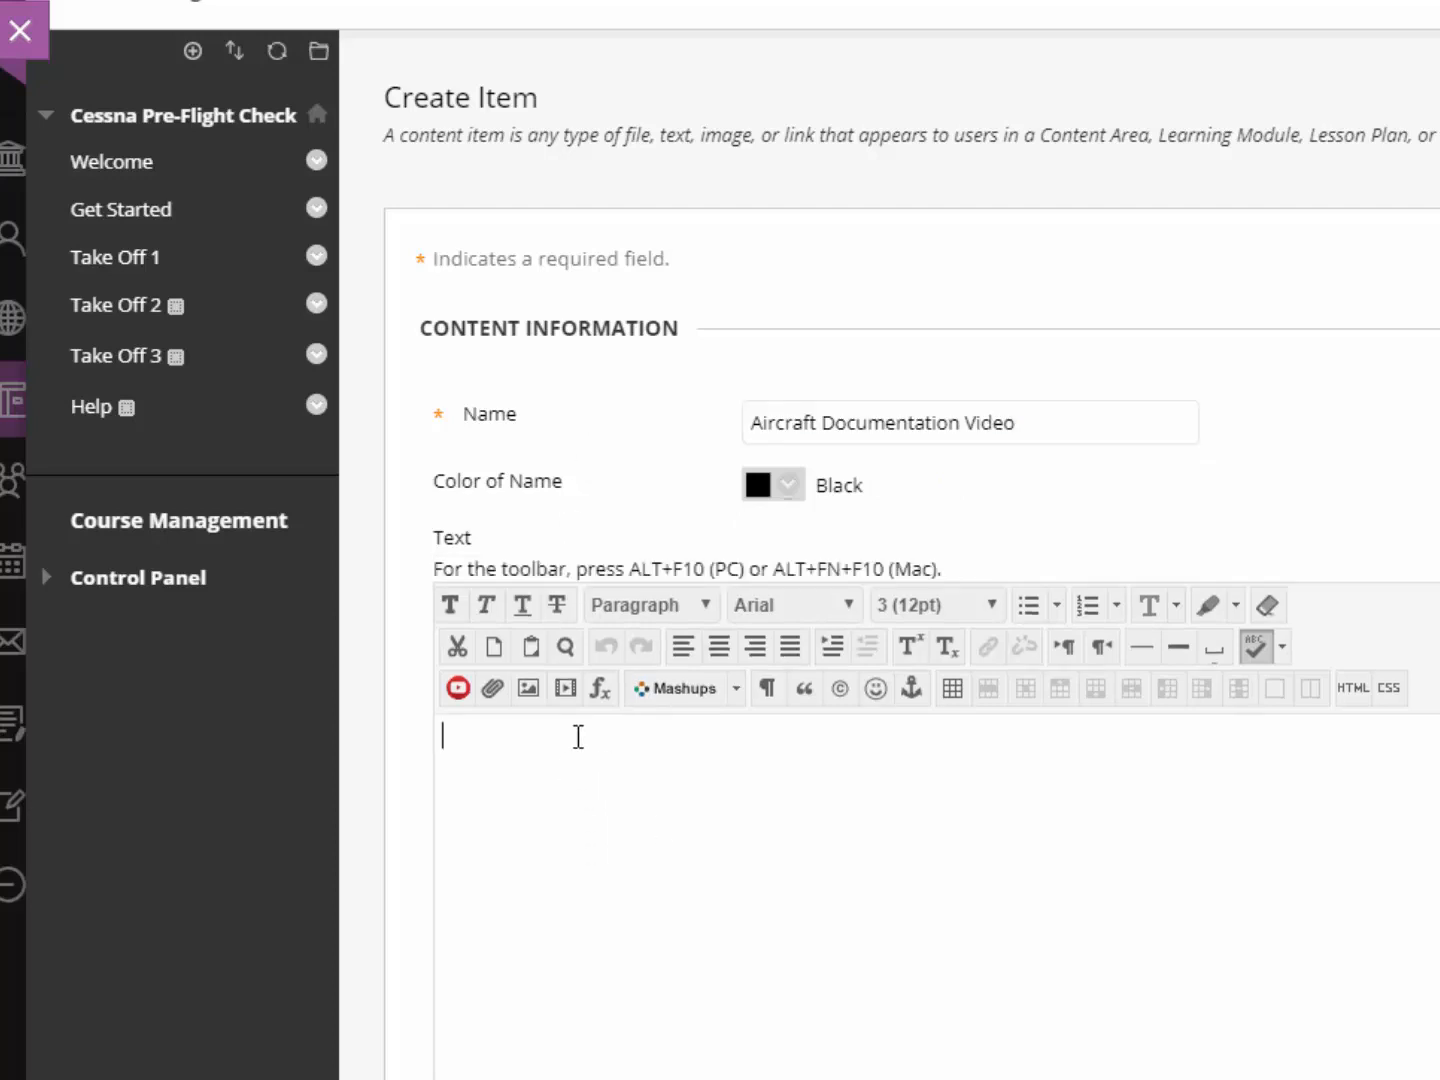
click(569, 687)
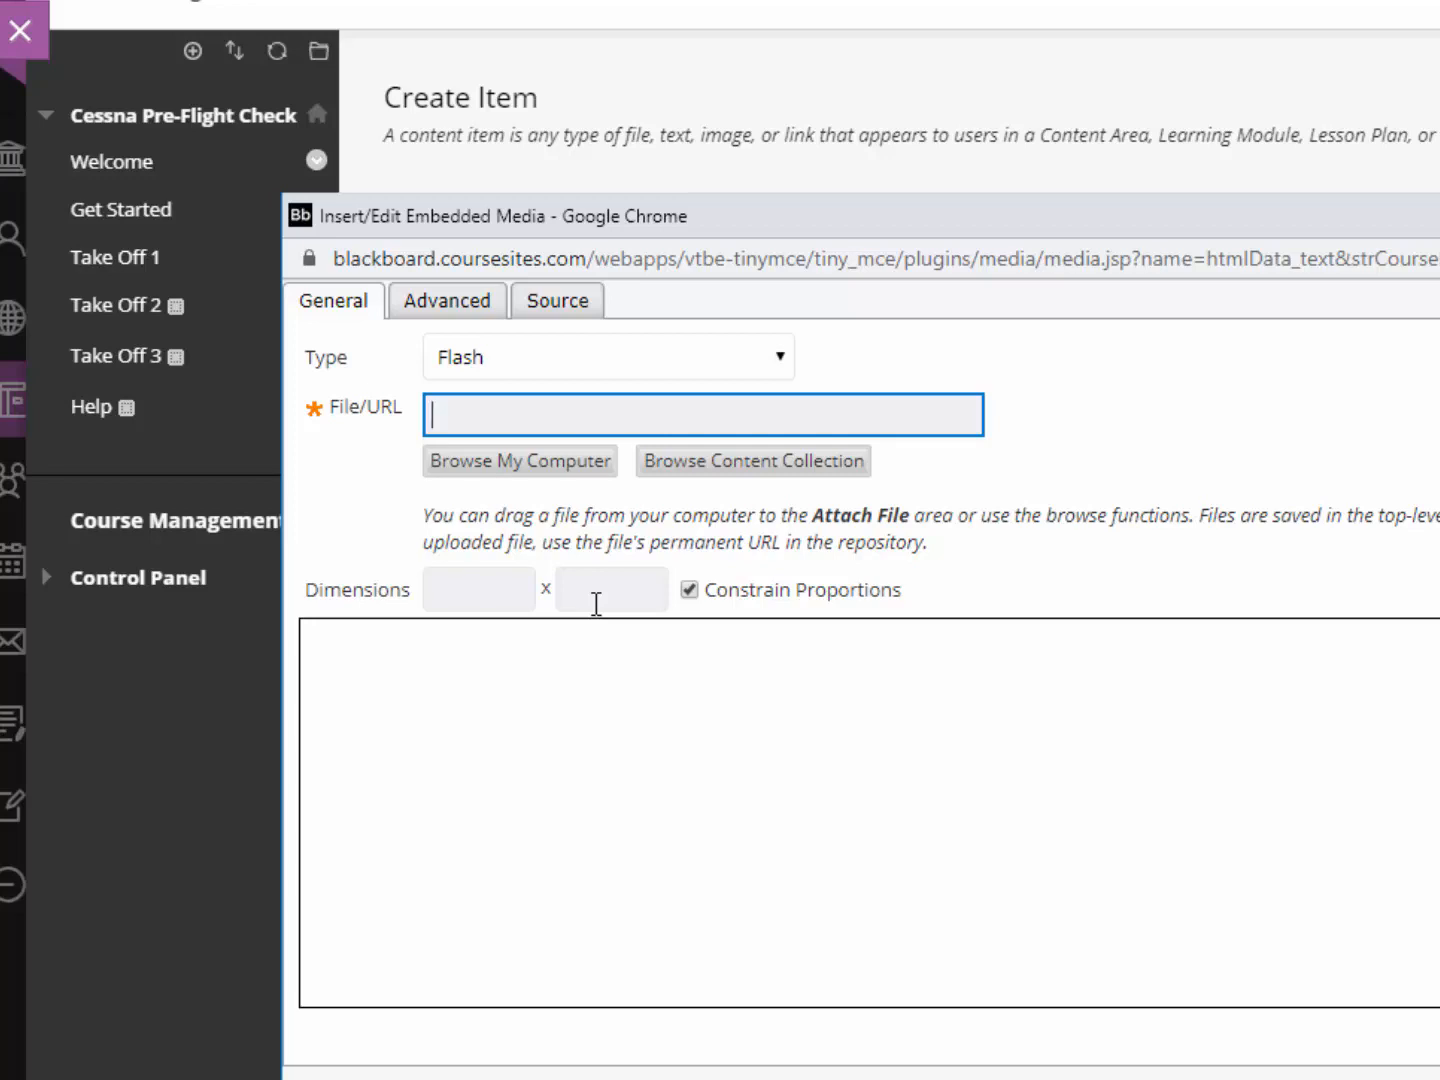
click(534, 407)
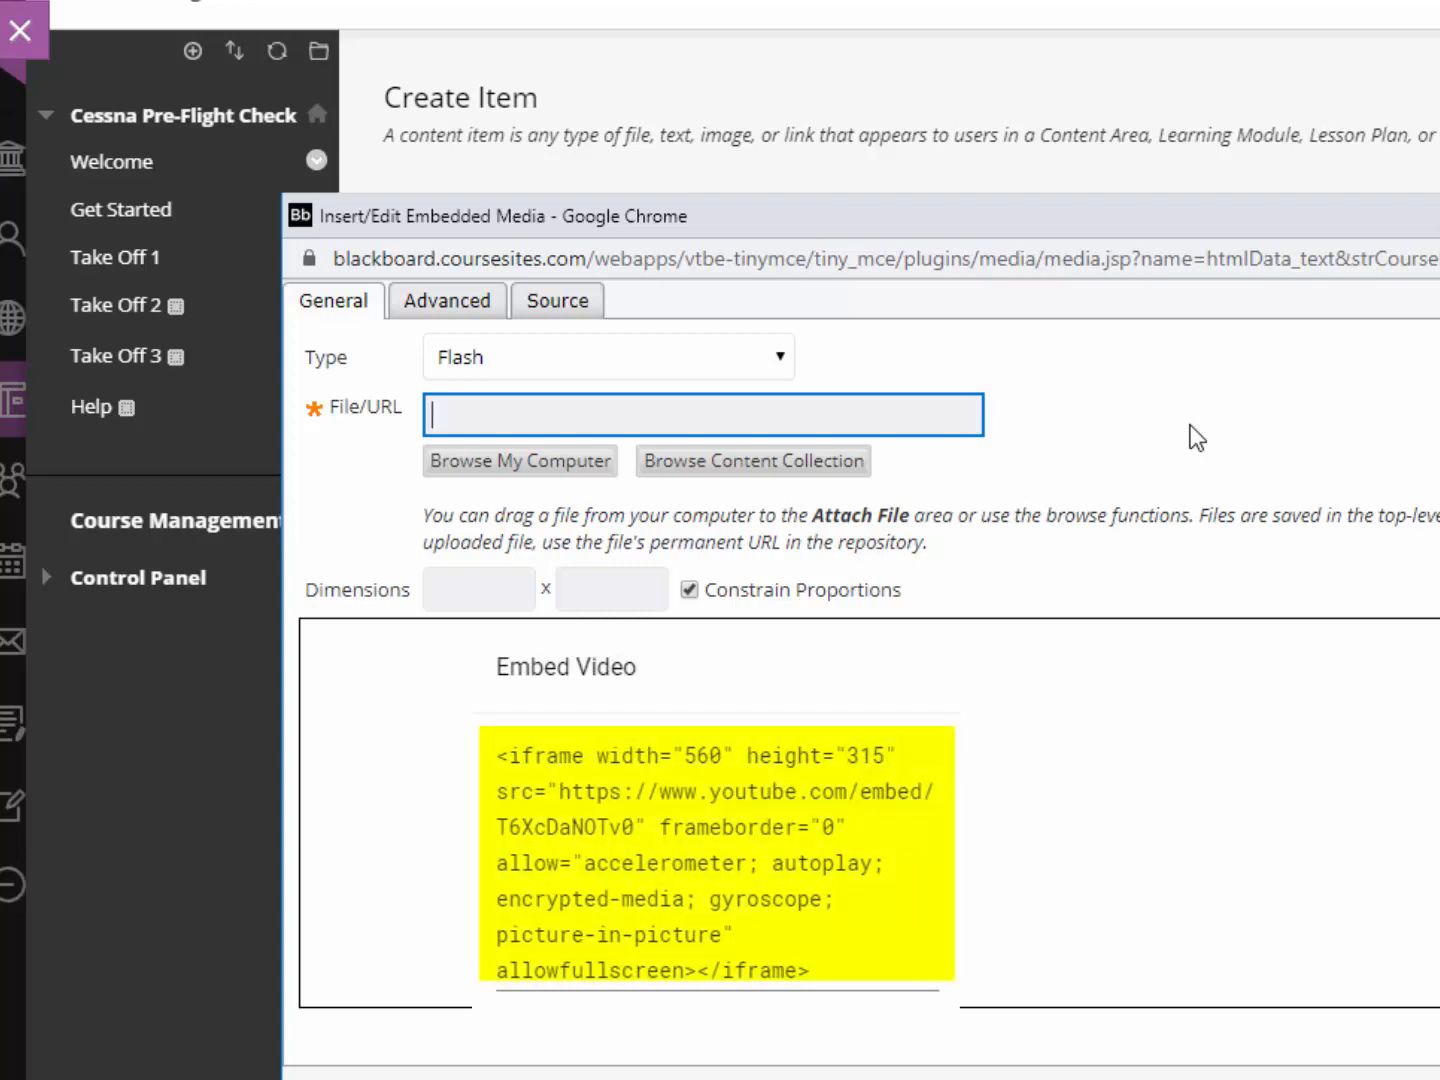
click(544, 320)
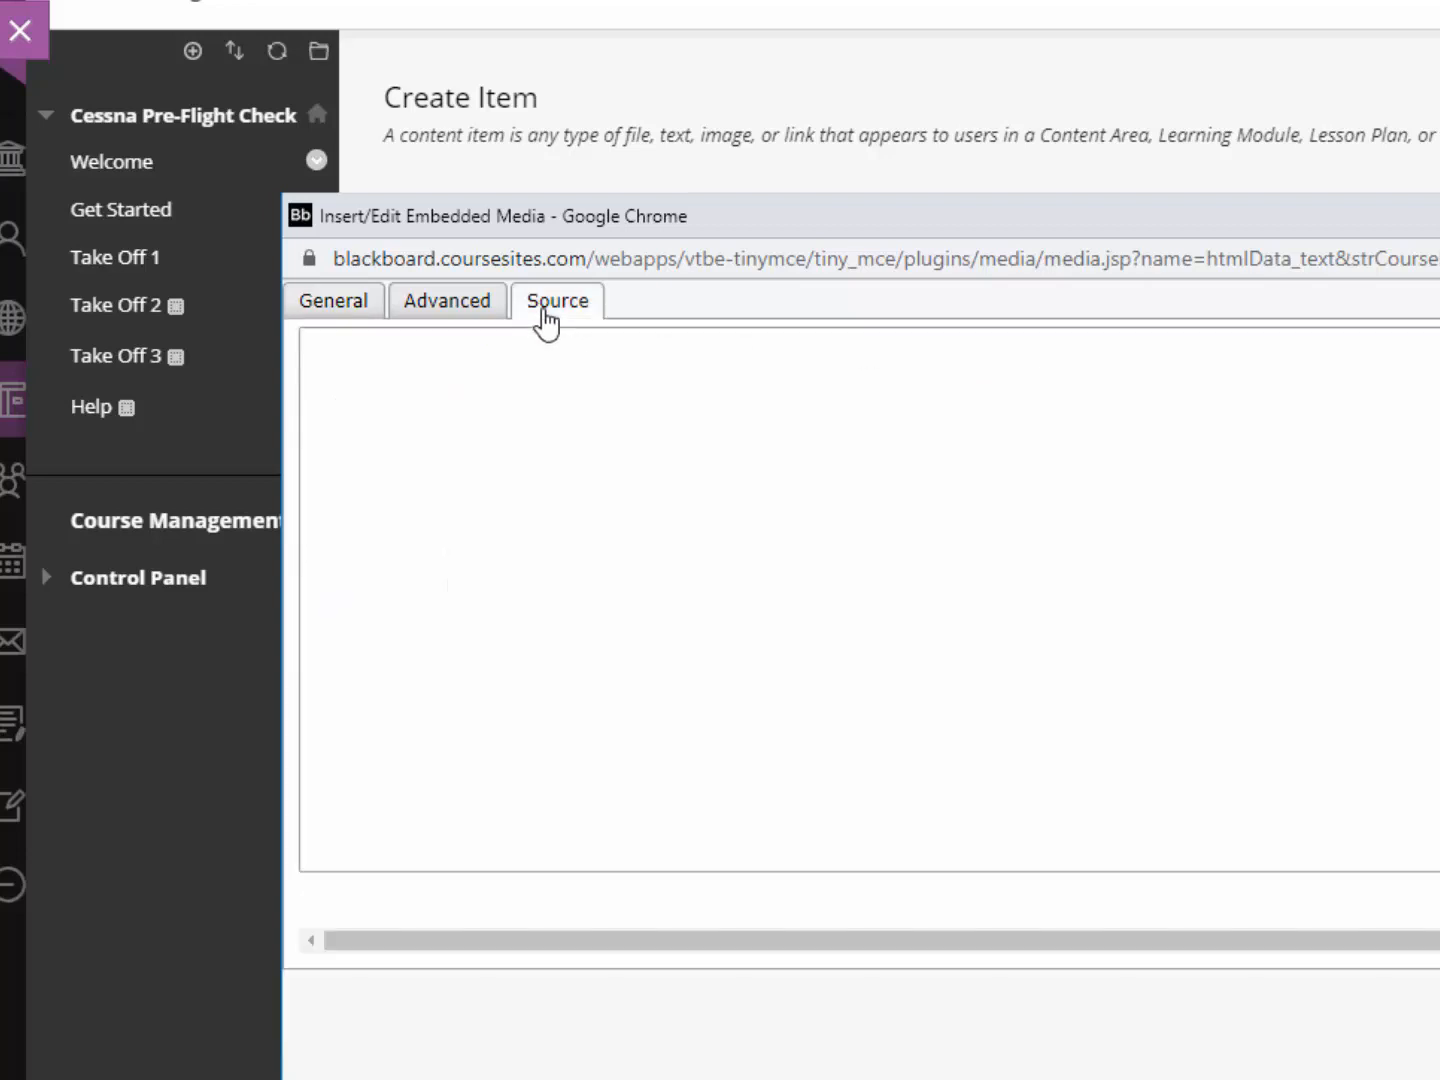
click(540, 421)
text(<iframe width="560" height="315" src="https://www.youtube.com/embed/T6XcDaNOTv0" frameborder="0" allow="accelerometer; autoplay; encrypted-media; gyroscope; picture-in-picture" allowfullscreen></iframe>)
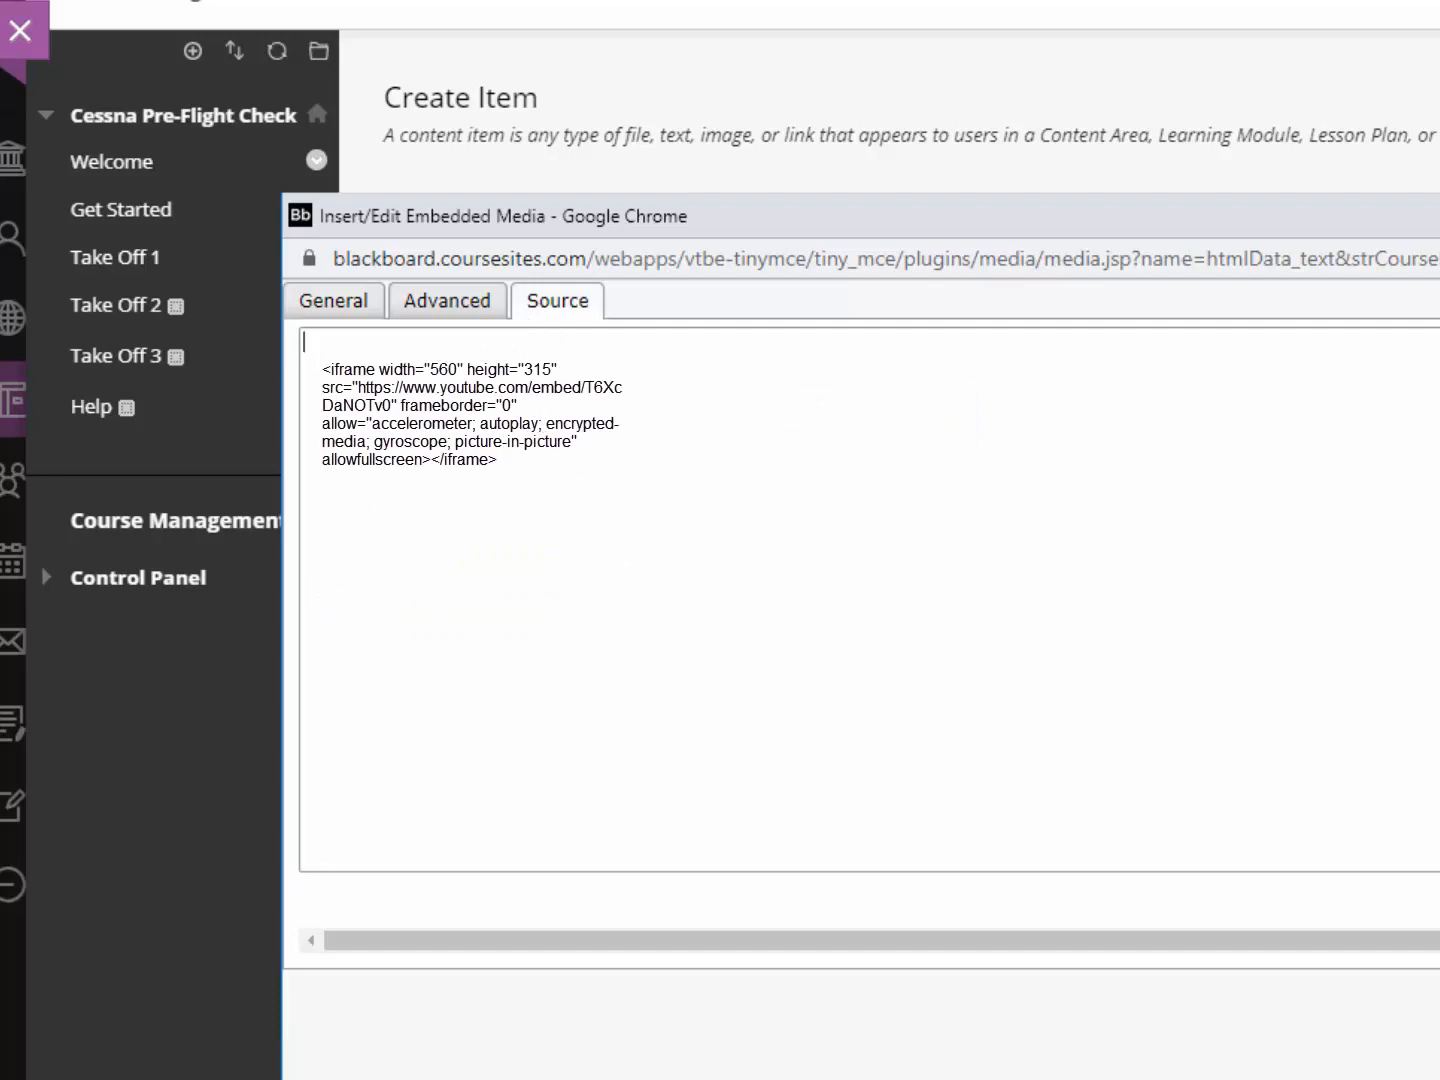
click(355, 316)
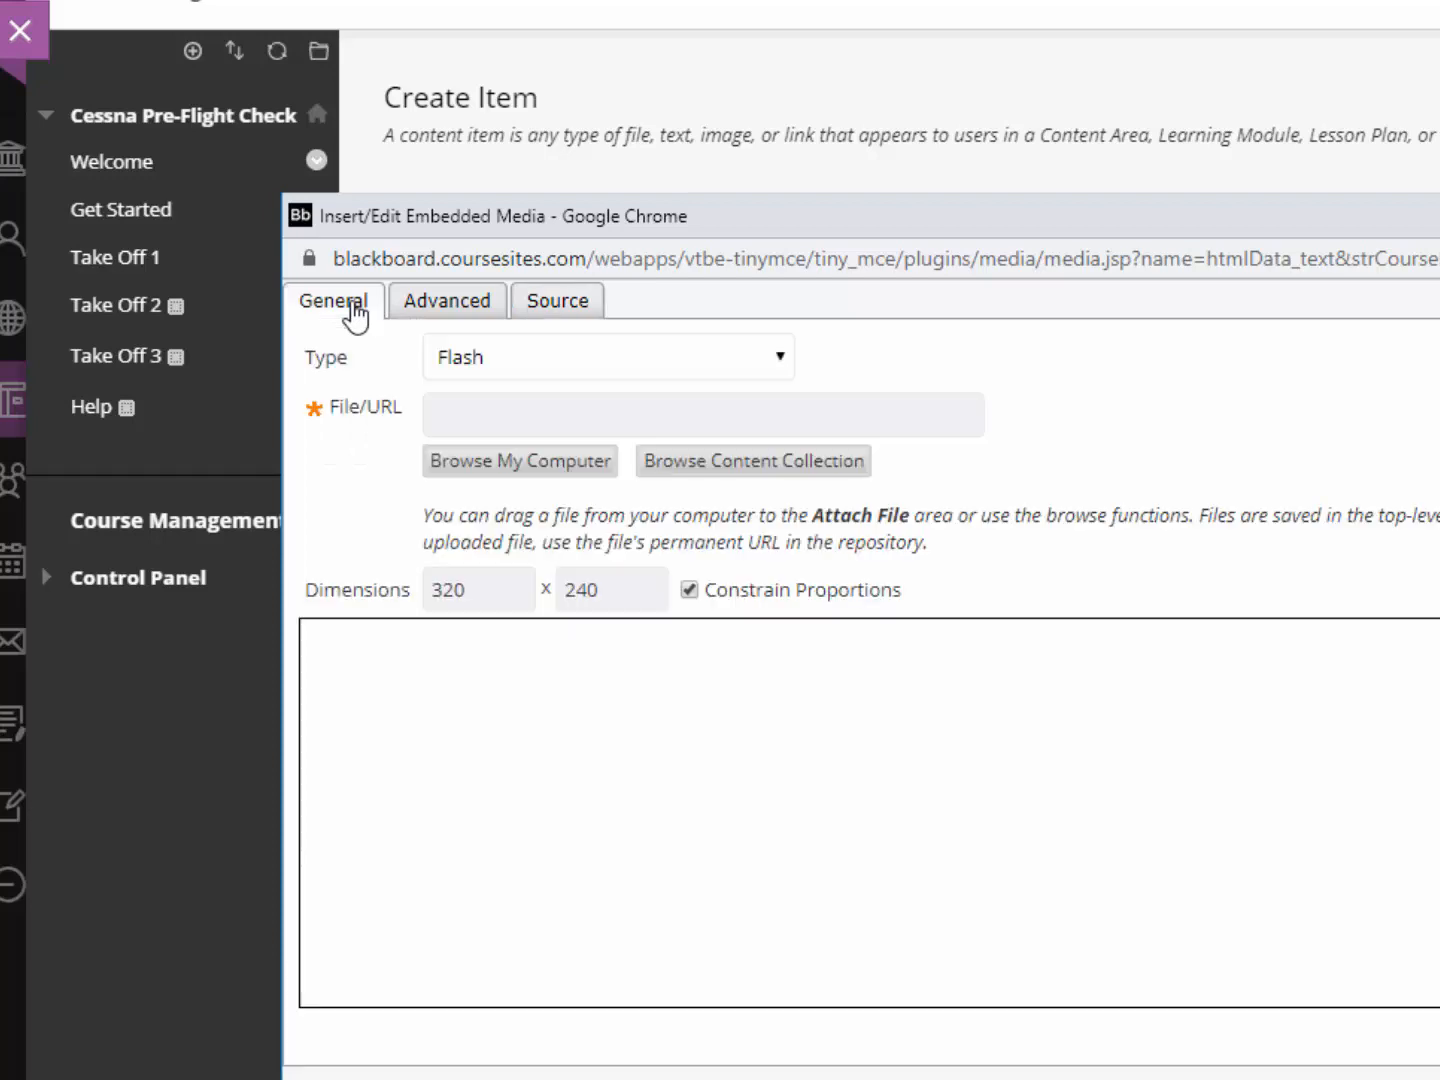
click(461, 416)
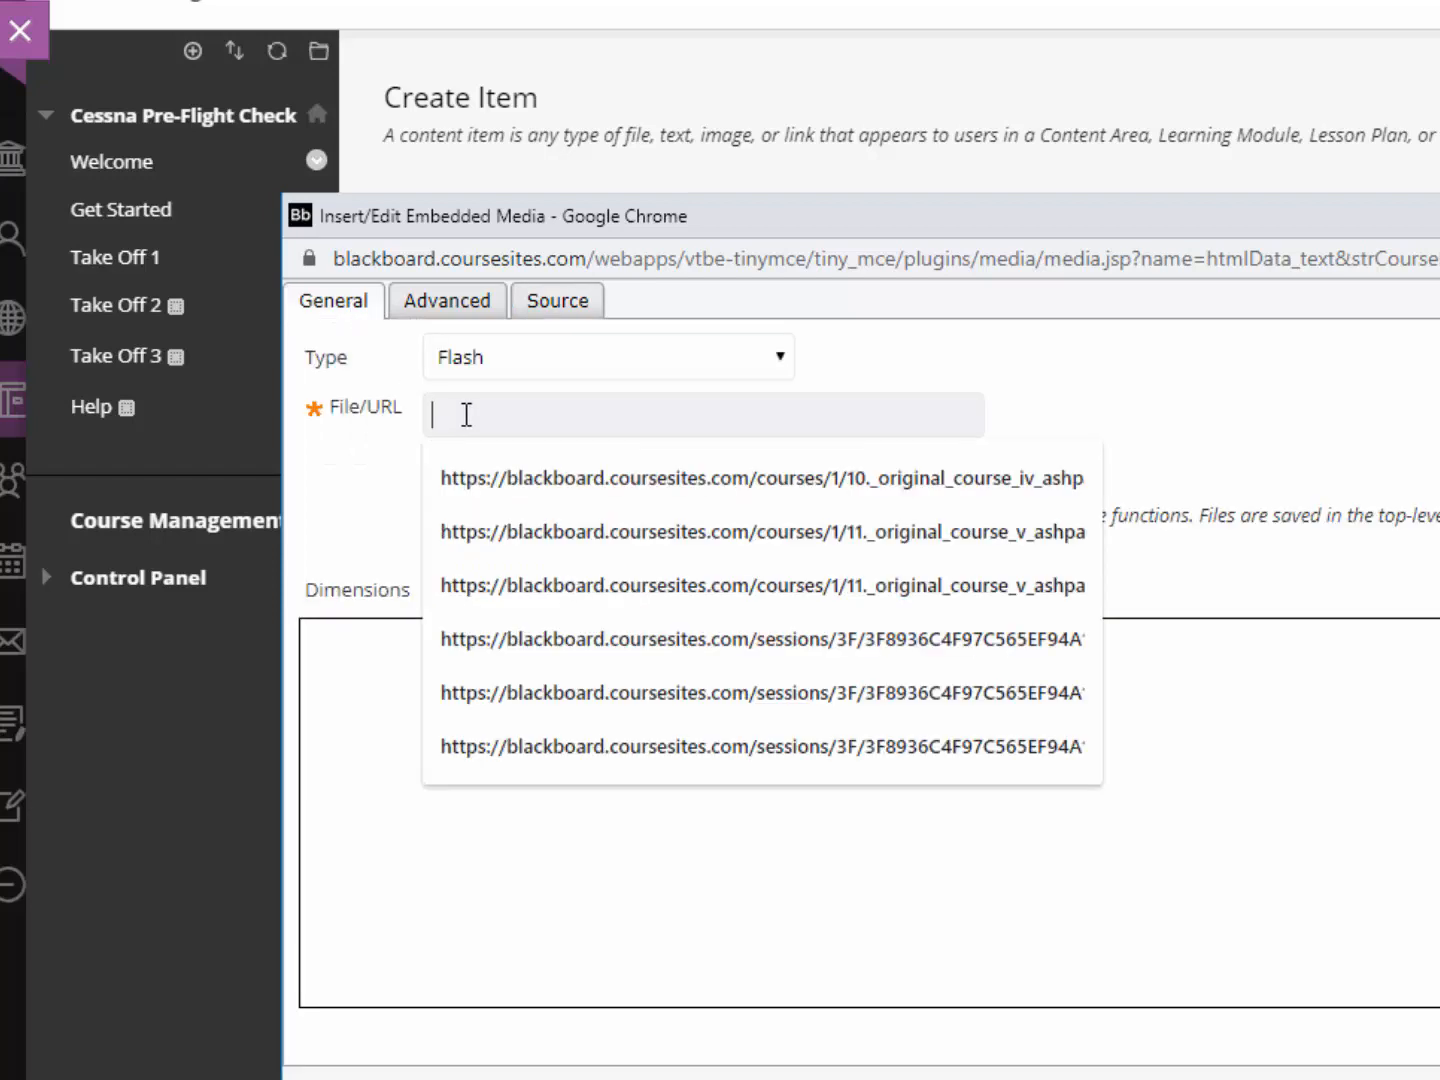
click(330, 461)
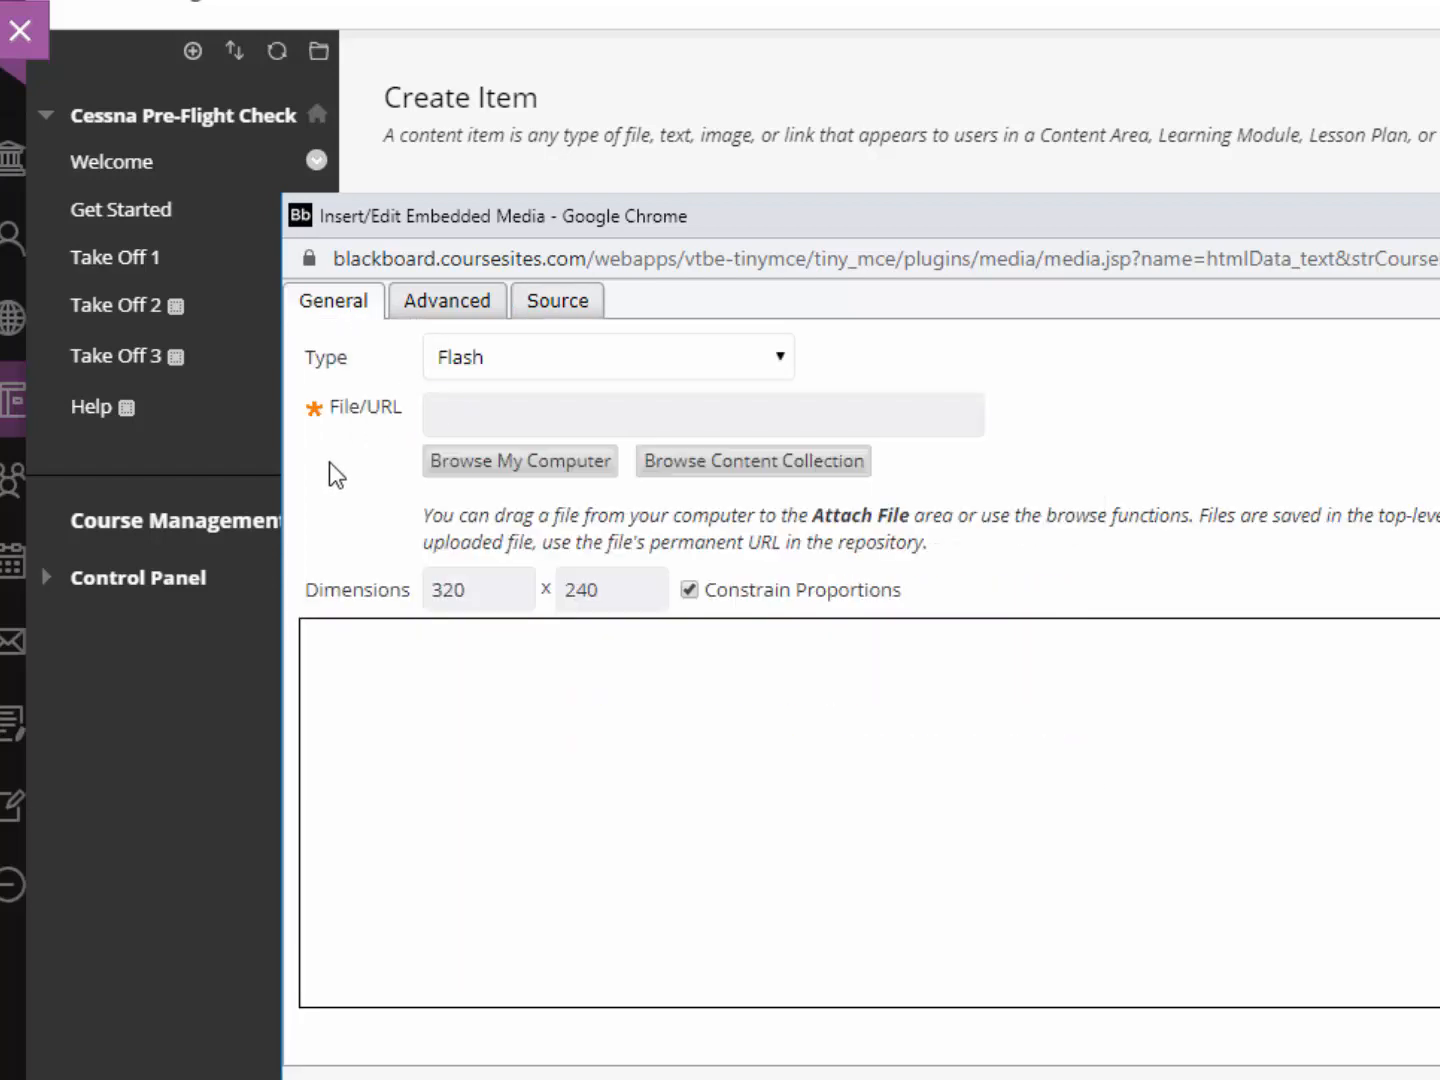
Embed the Flight1 video file from the computer in the item's text
click(490, 466)
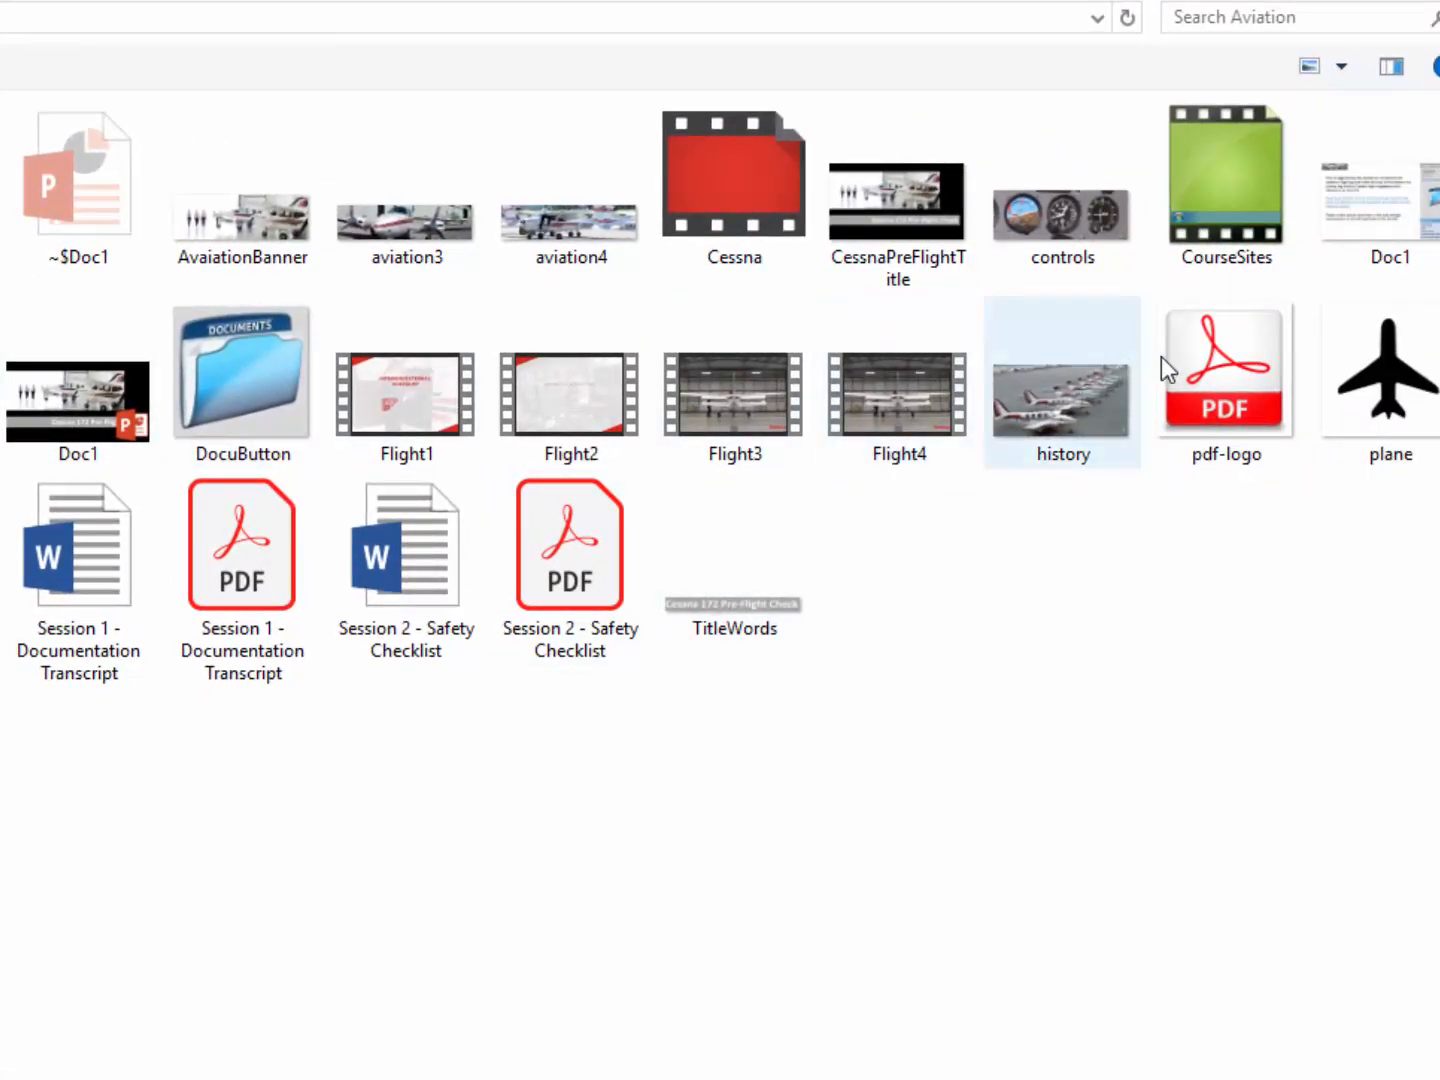
click(448, 372)
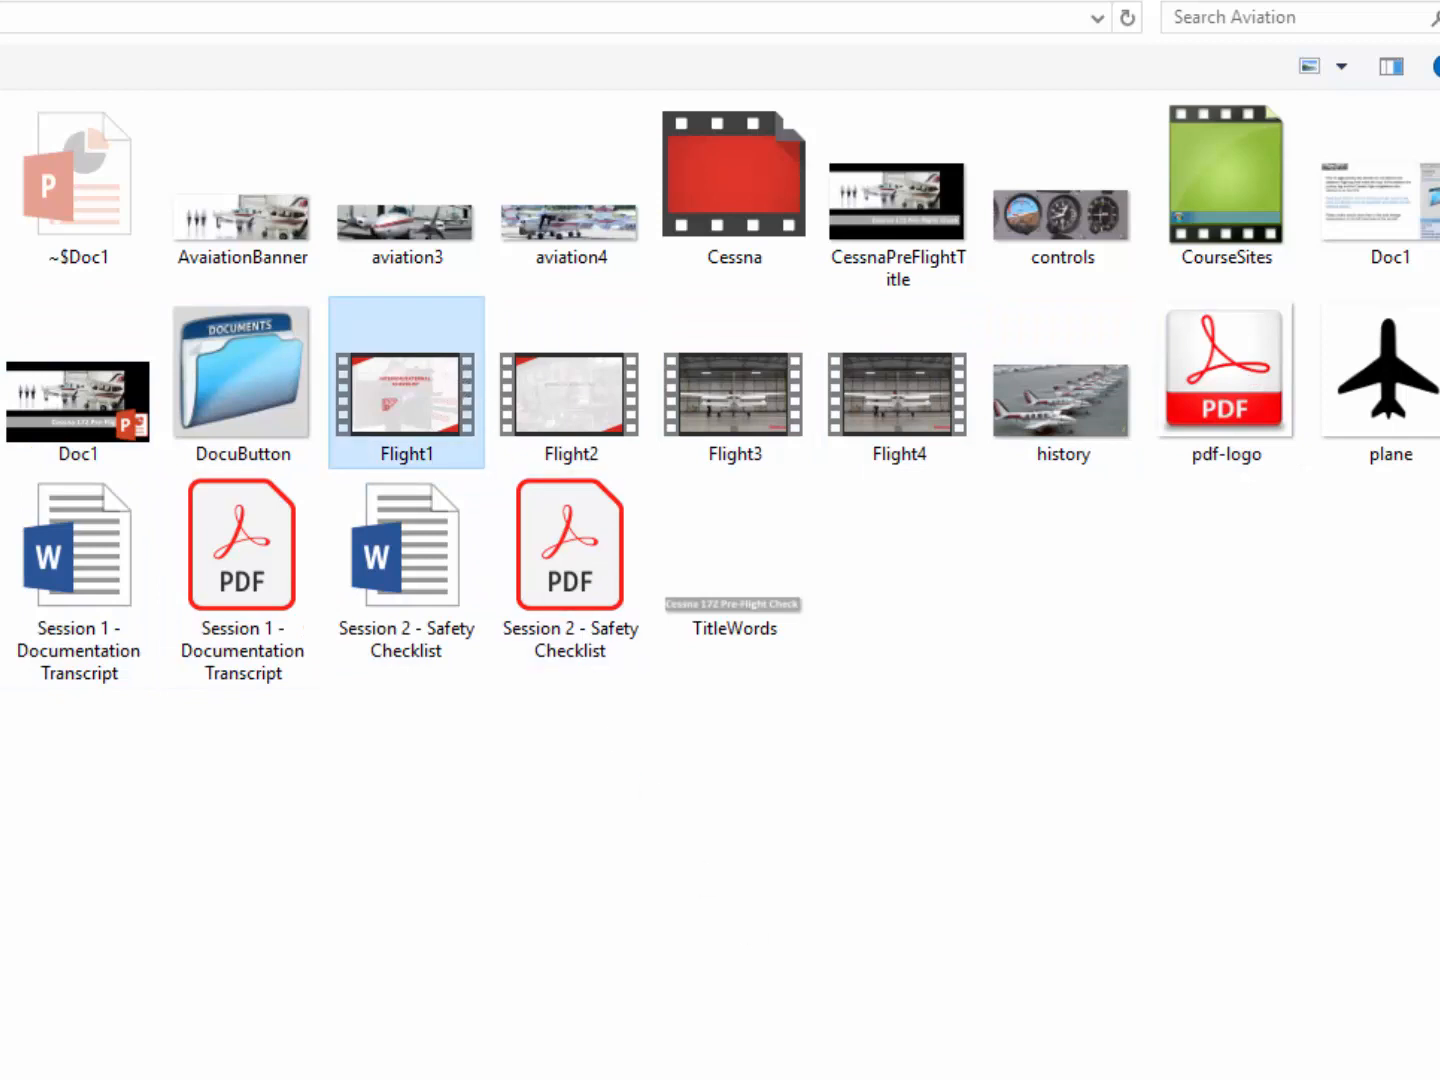
click(1250, 1075)
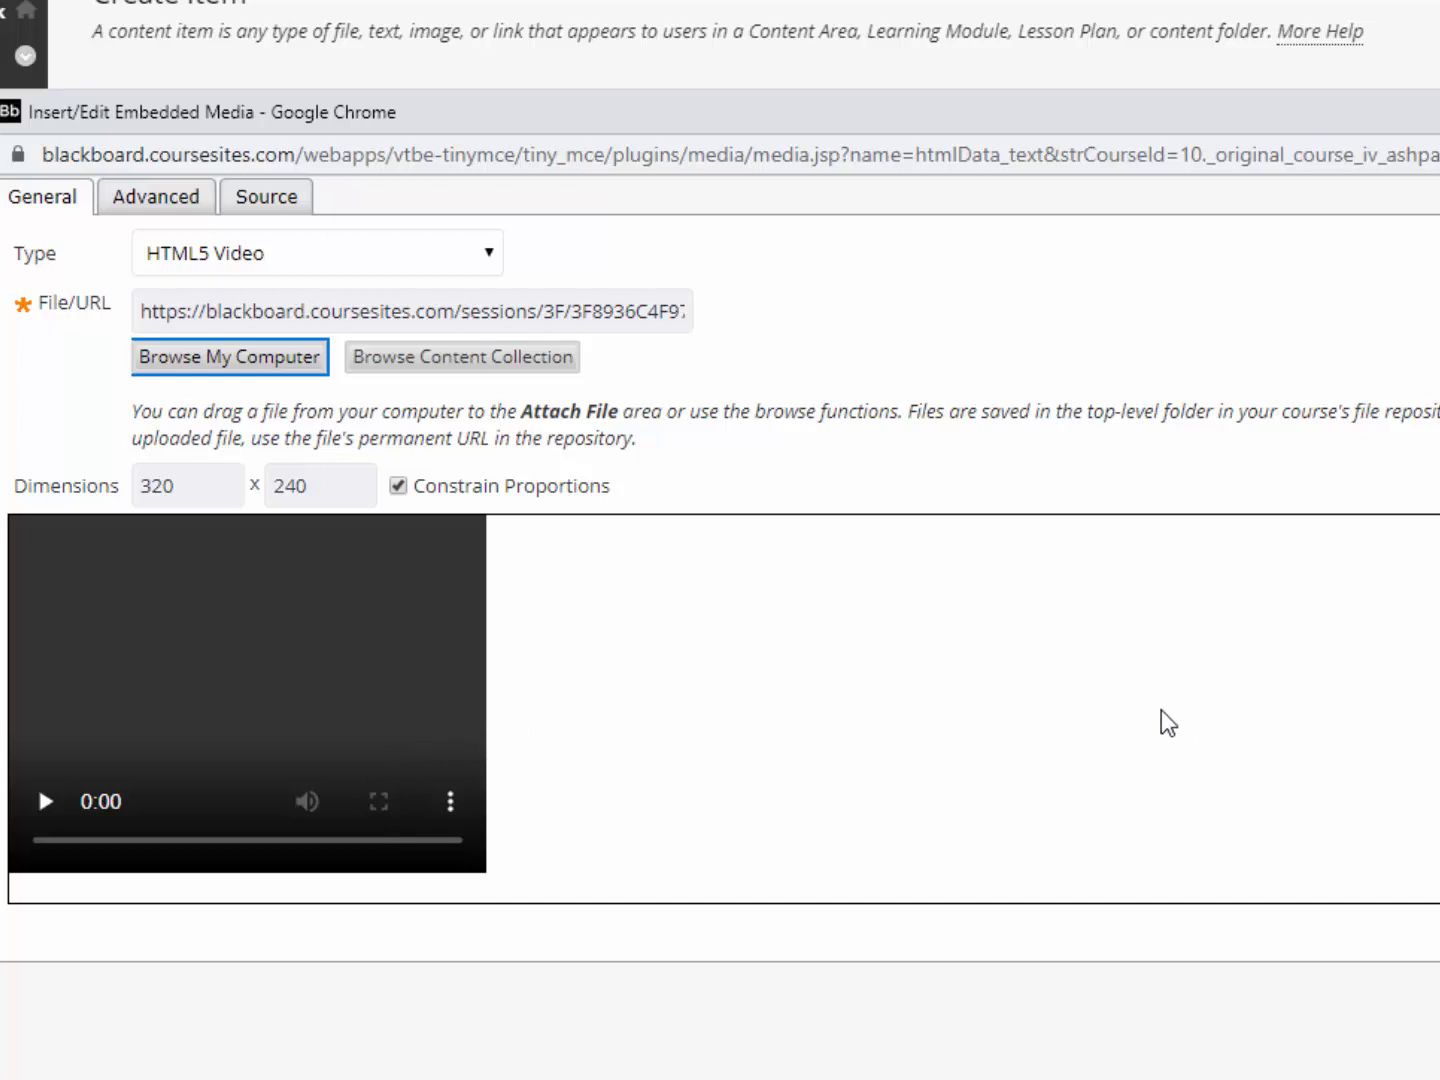
click(1439, 1000)
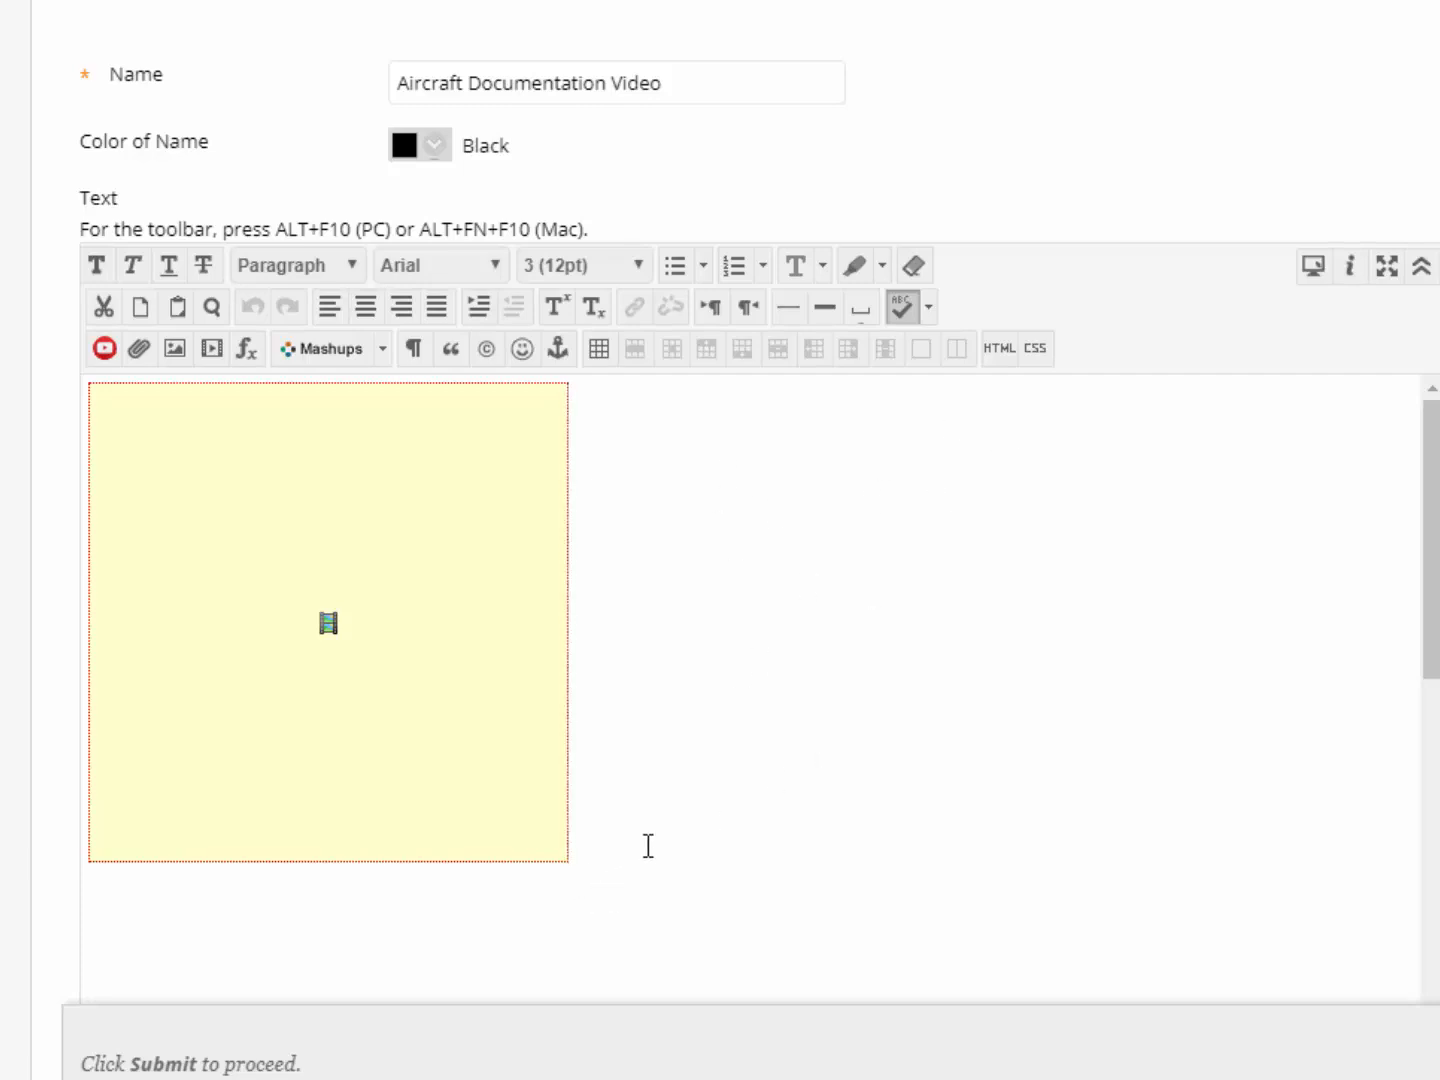
Add the line "View transcript of aircraft documentation video" below the embedded video and make the word View bold
key(Return)
text(View transcript of )
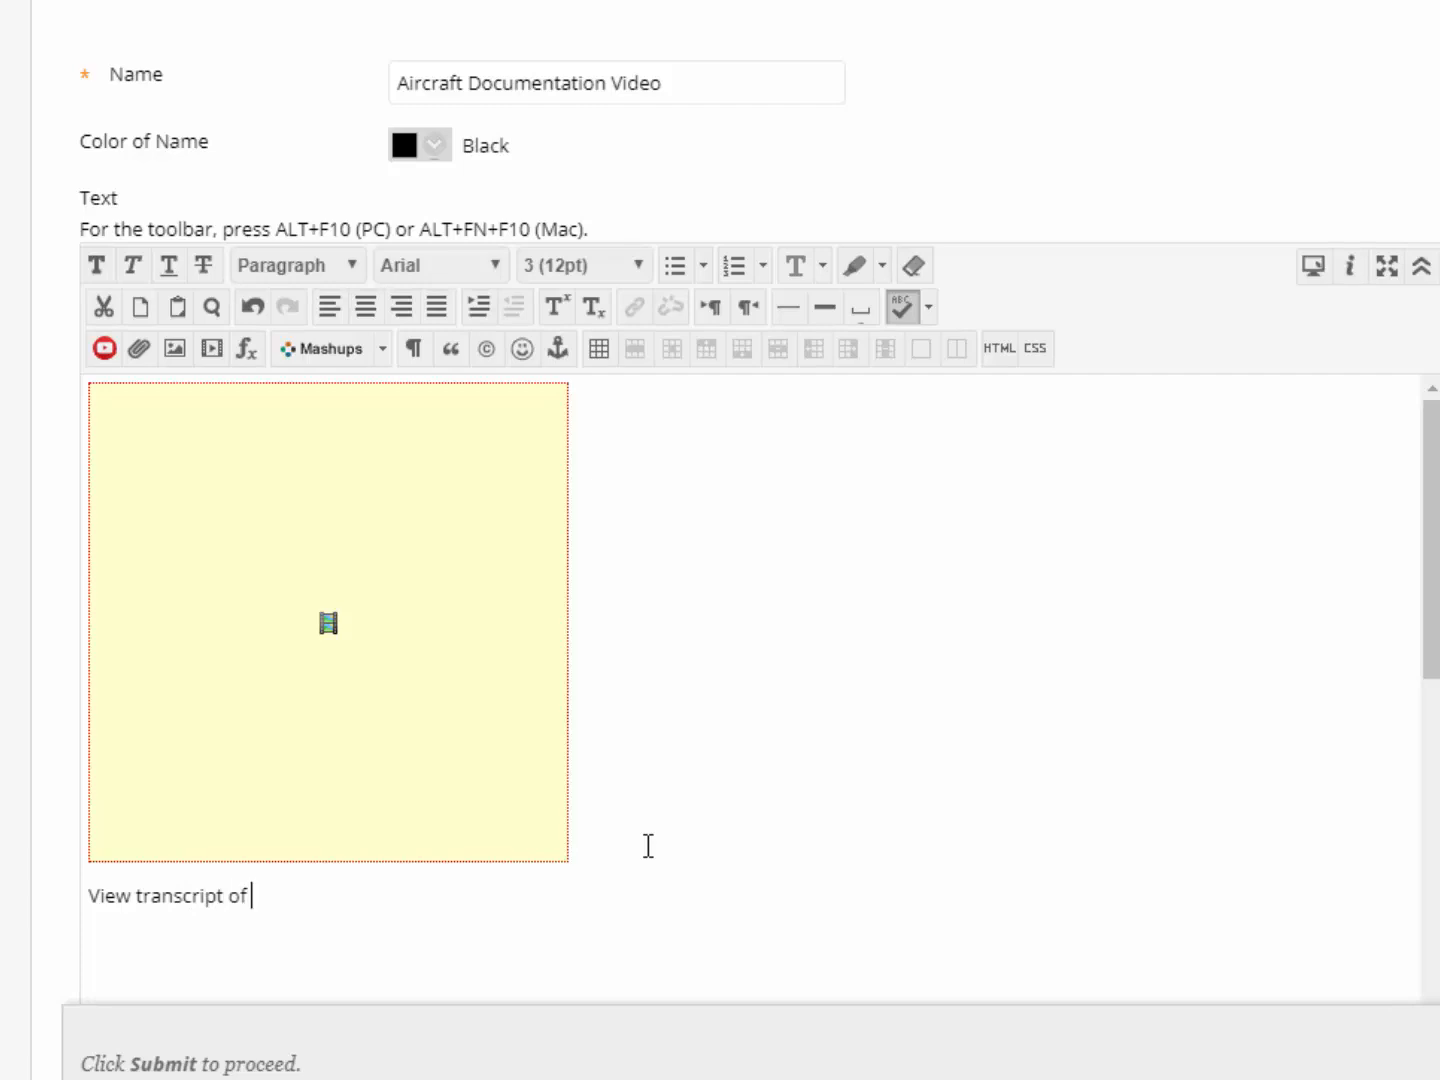
text(aircraft docu)
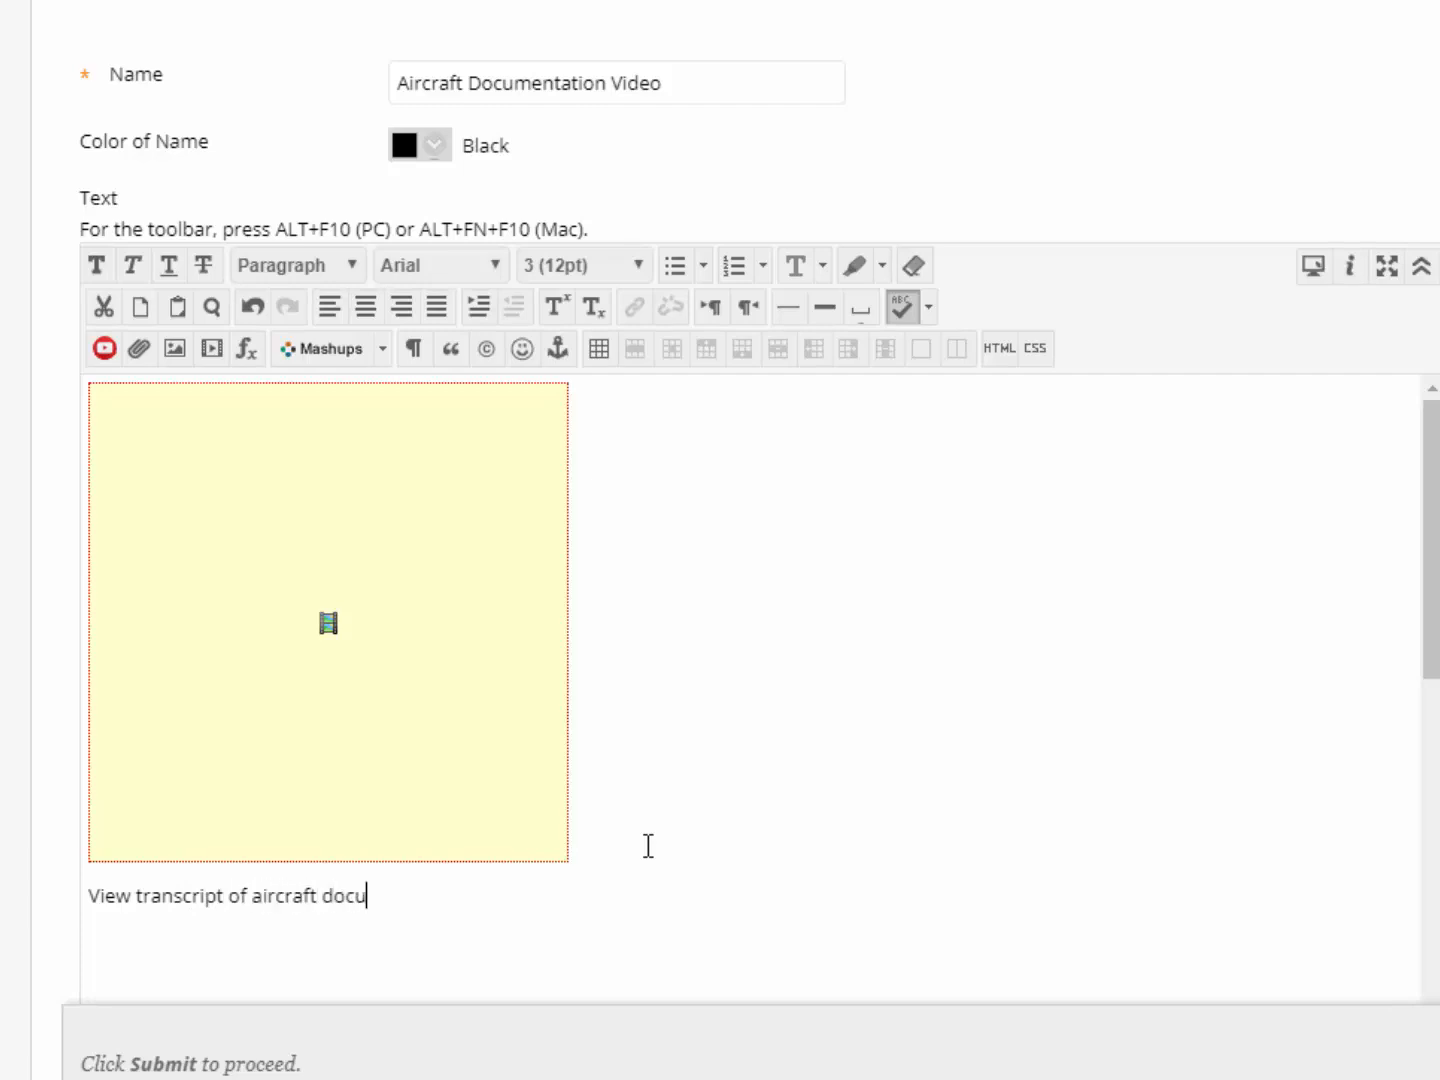
text(mentation video)
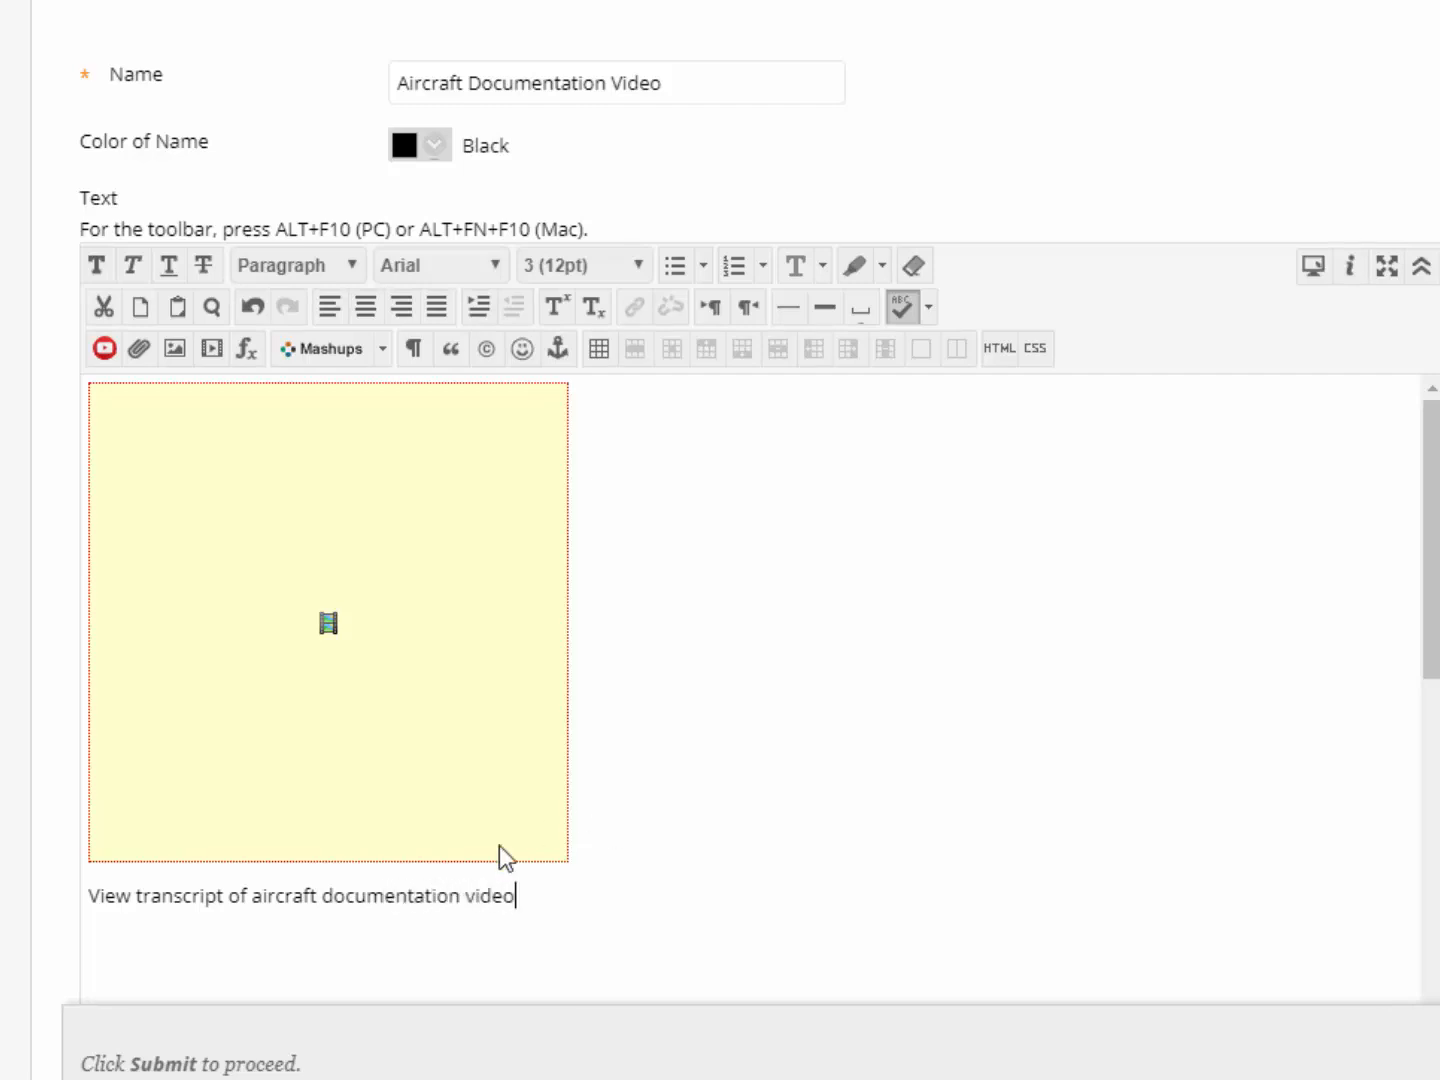
drag(90, 893, 132, 887)
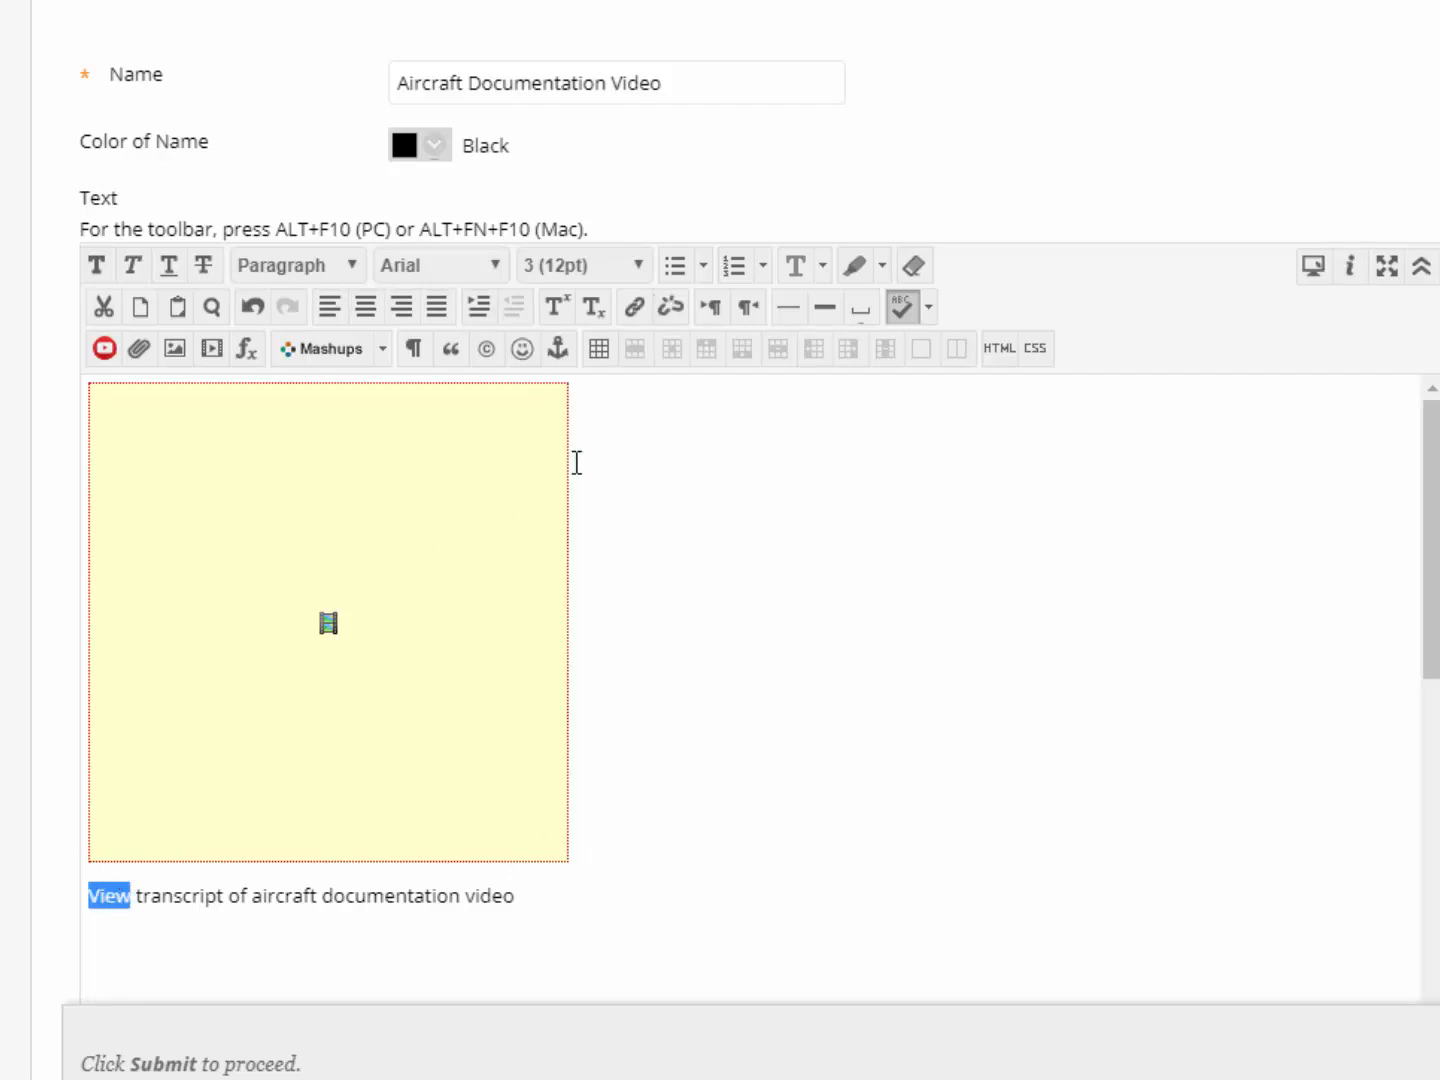
click(95, 276)
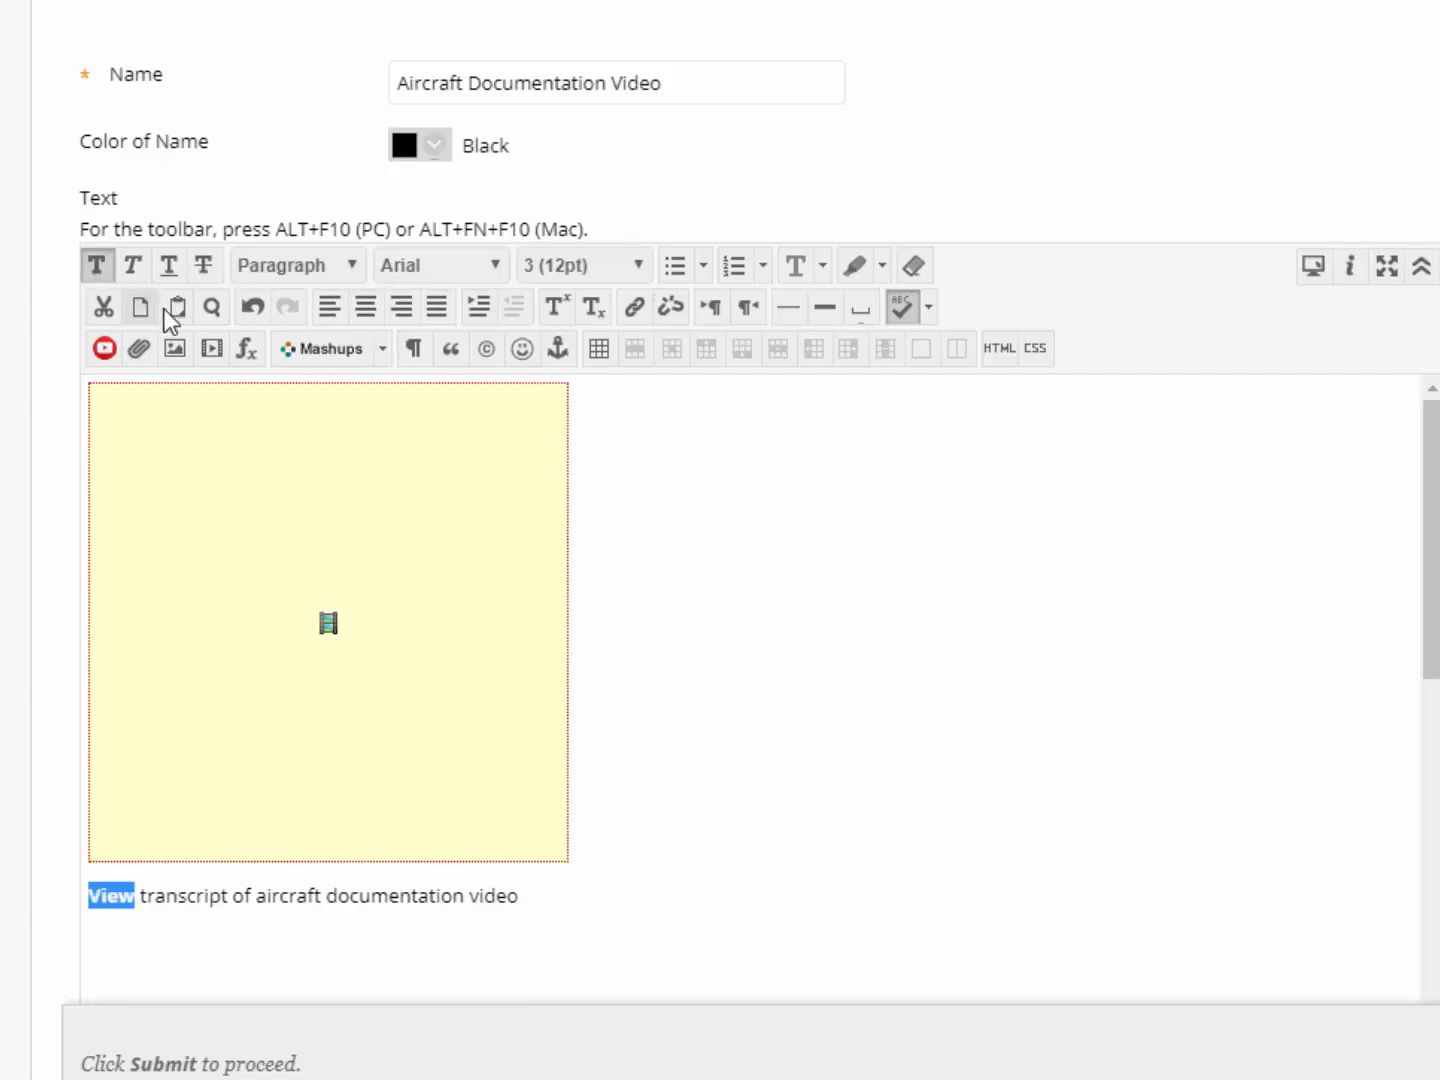
Link the word View to the Session 1 - Documentation Transcript PDF, set to open in a new window, and submit the item
click(635, 308)
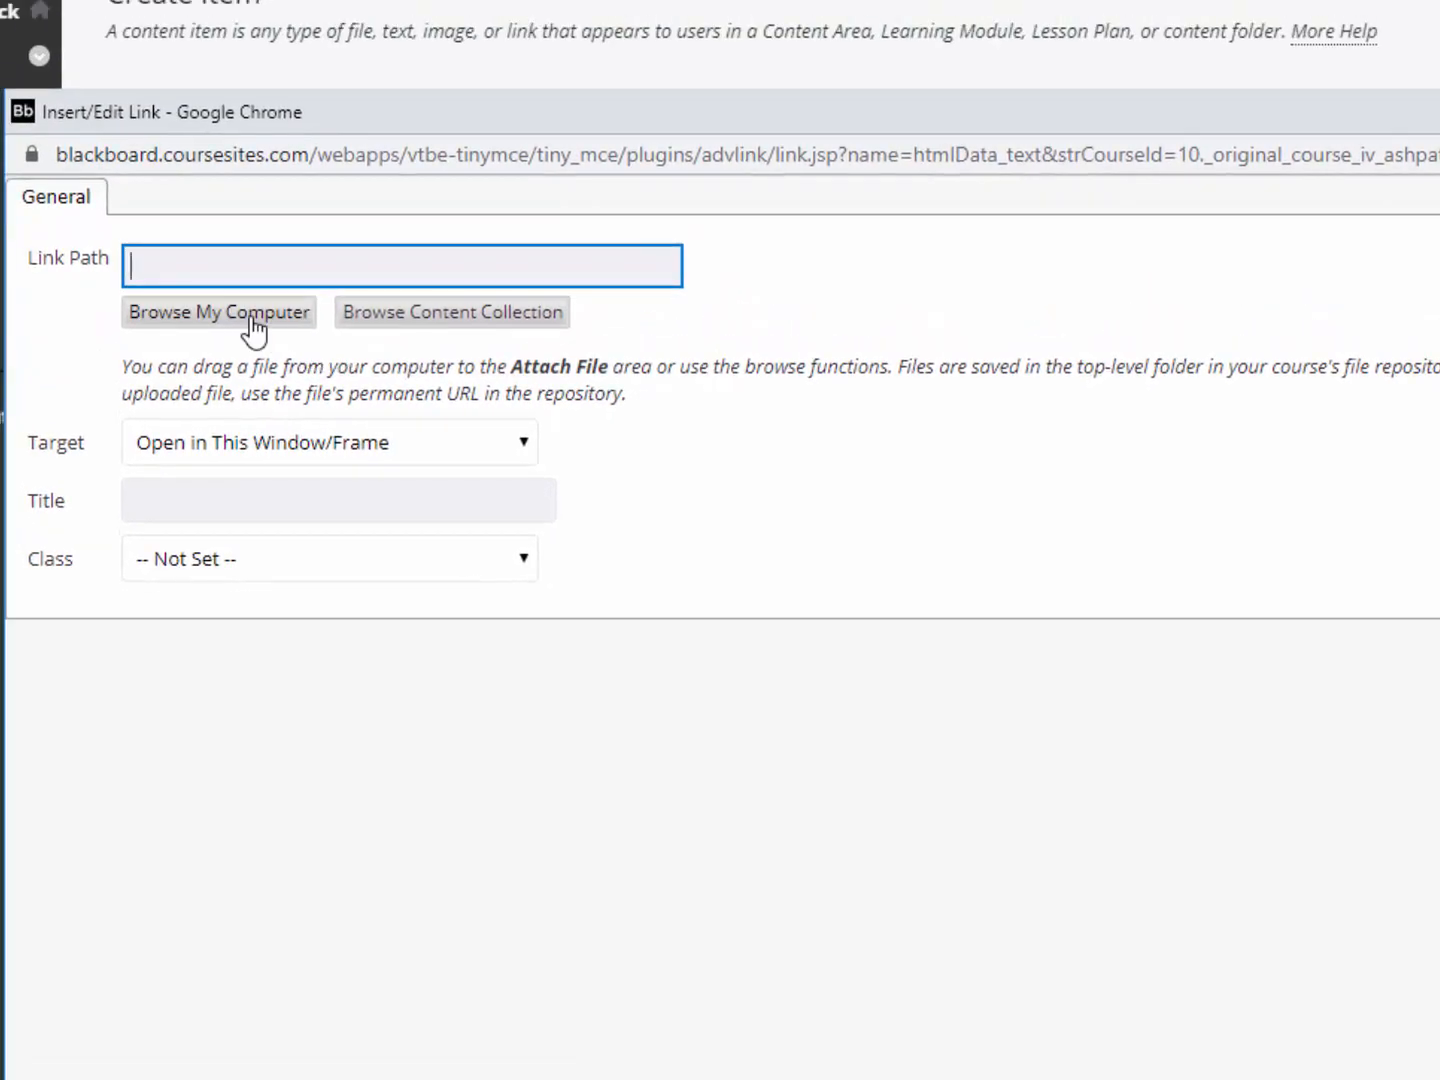
click(231, 277)
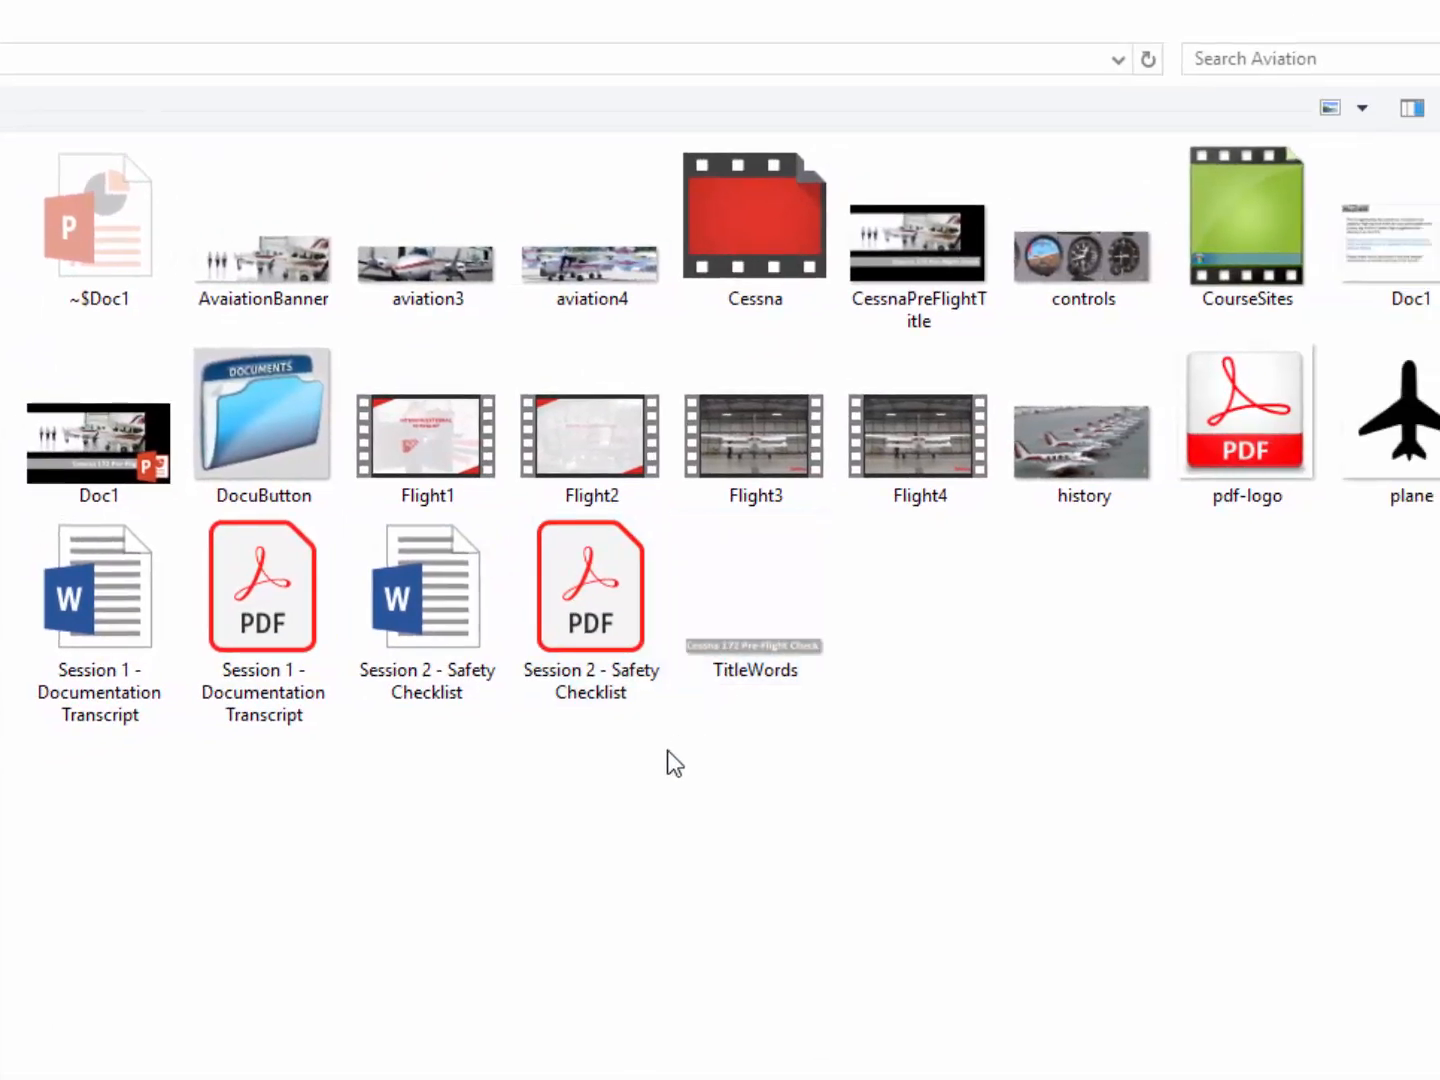
click(347, 596)
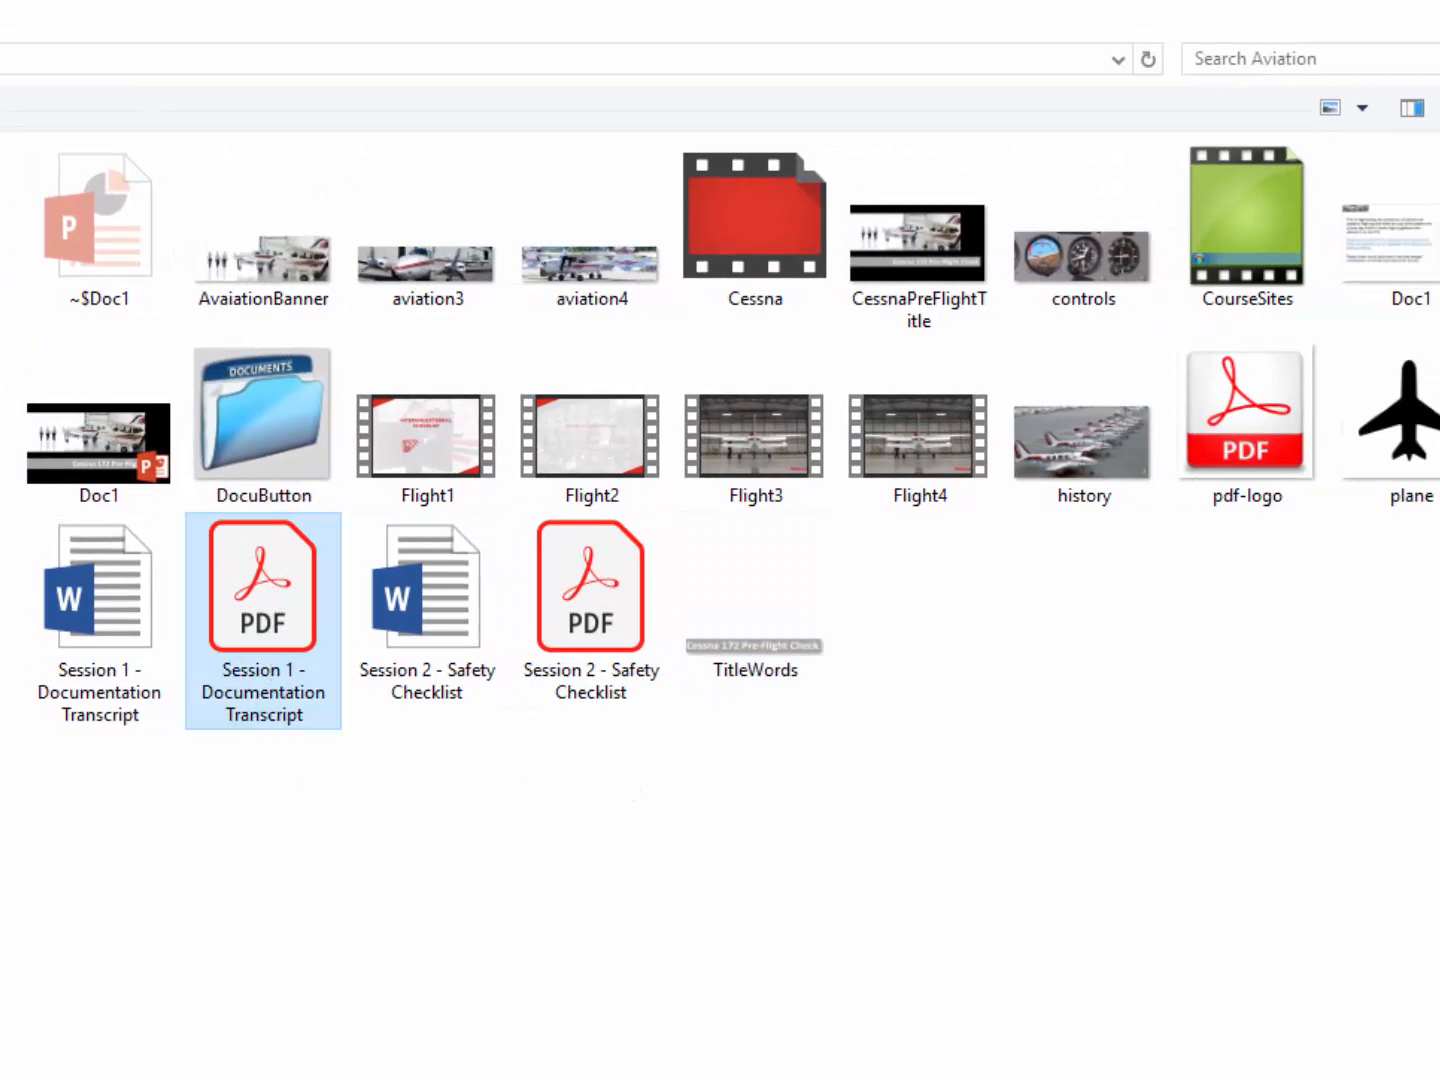
click(1430, 1070)
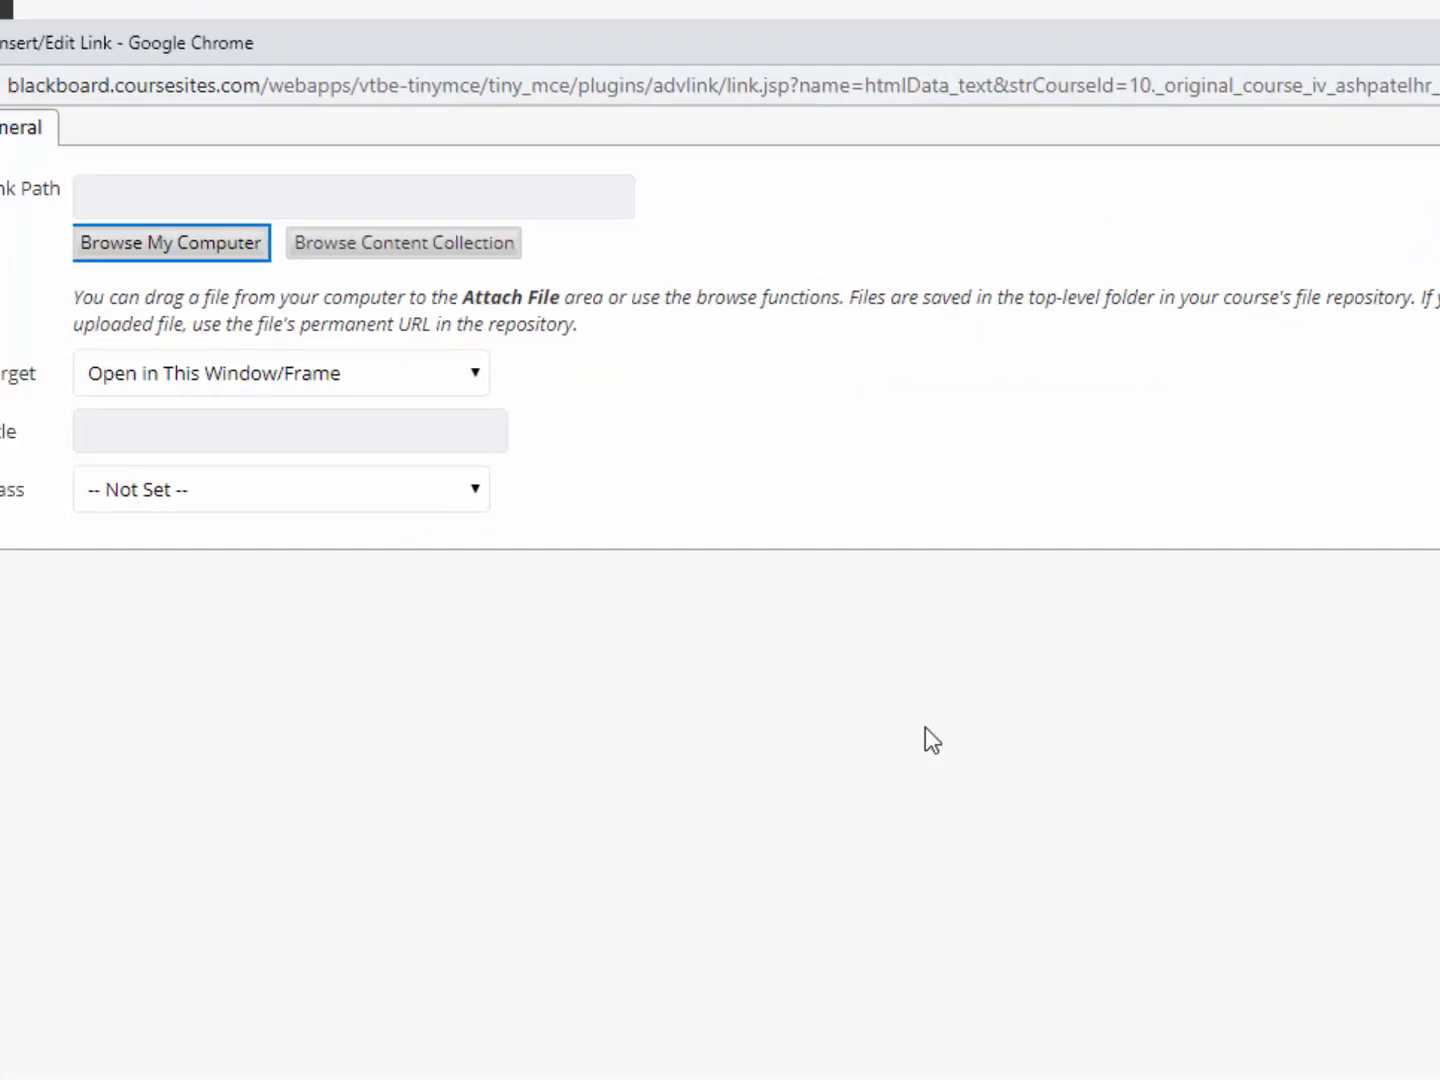
click(476, 379)
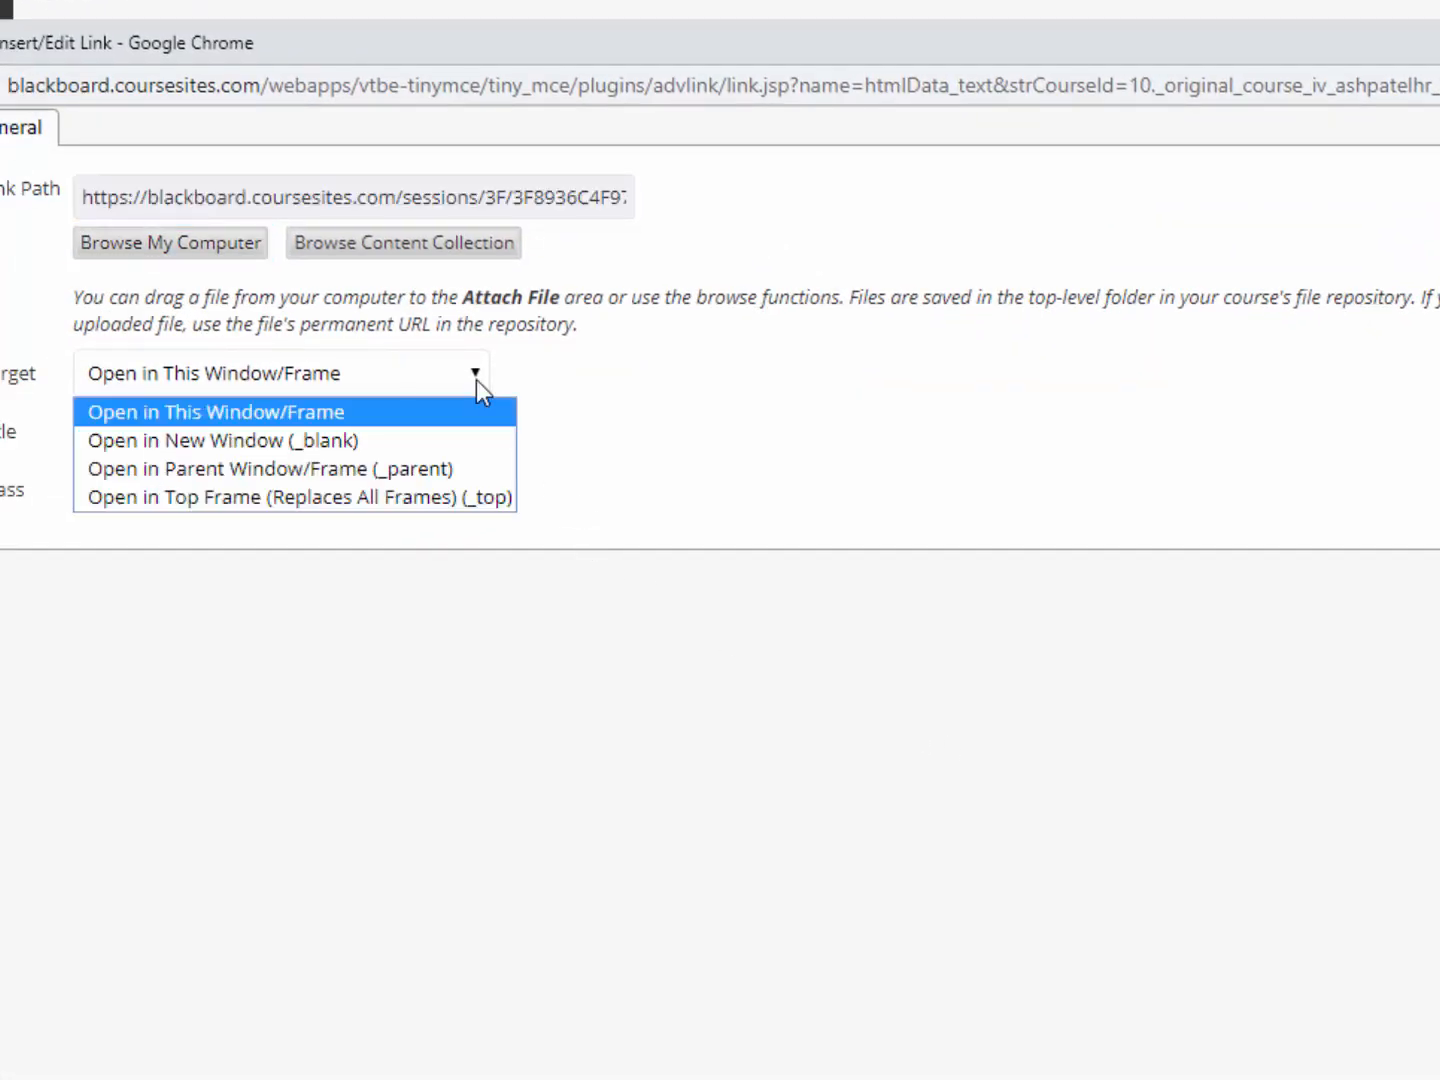
click(374, 442)
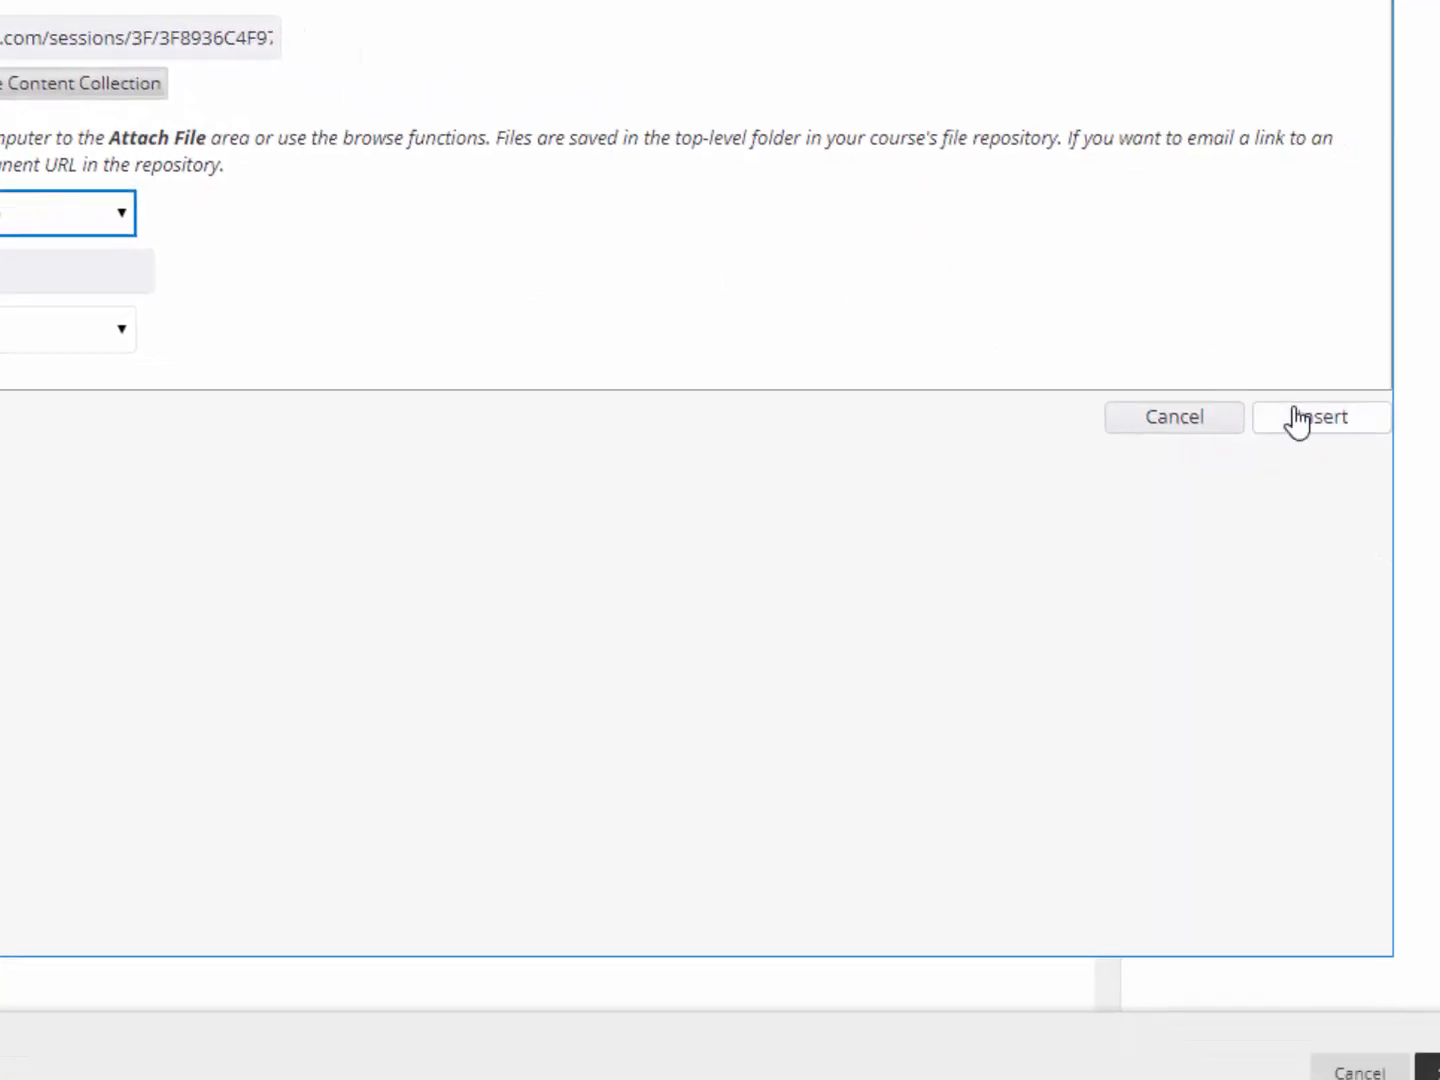
click(1298, 419)
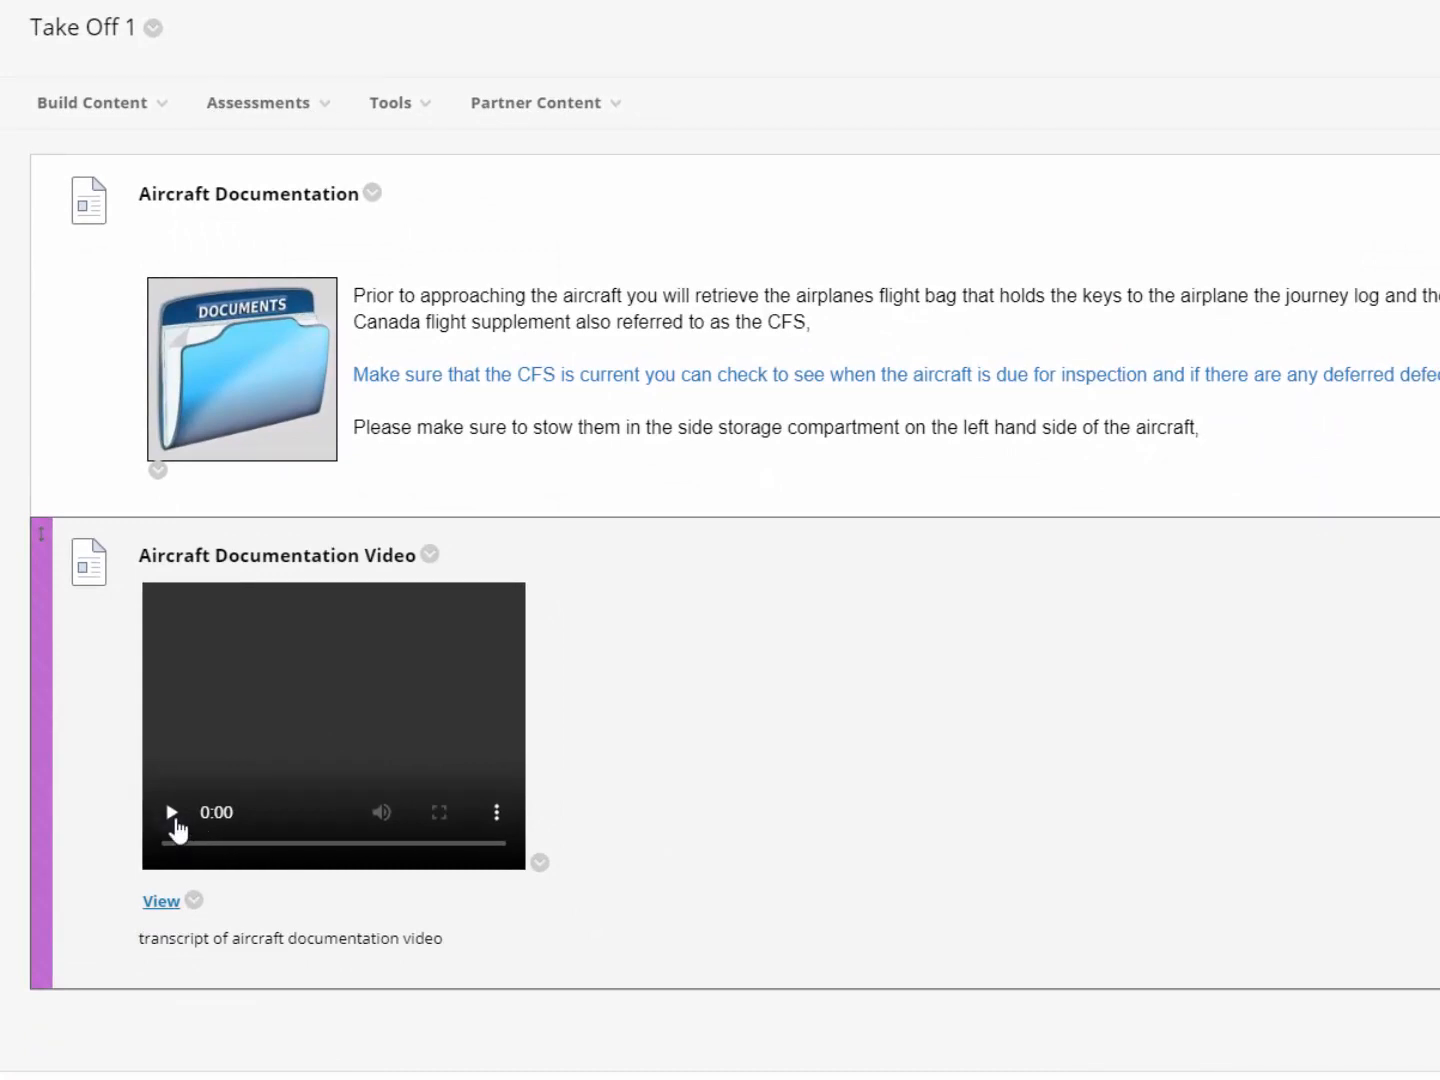
Play the Aircraft Documentation Video, check it in full screen, and pause it back on the page
click(171, 814)
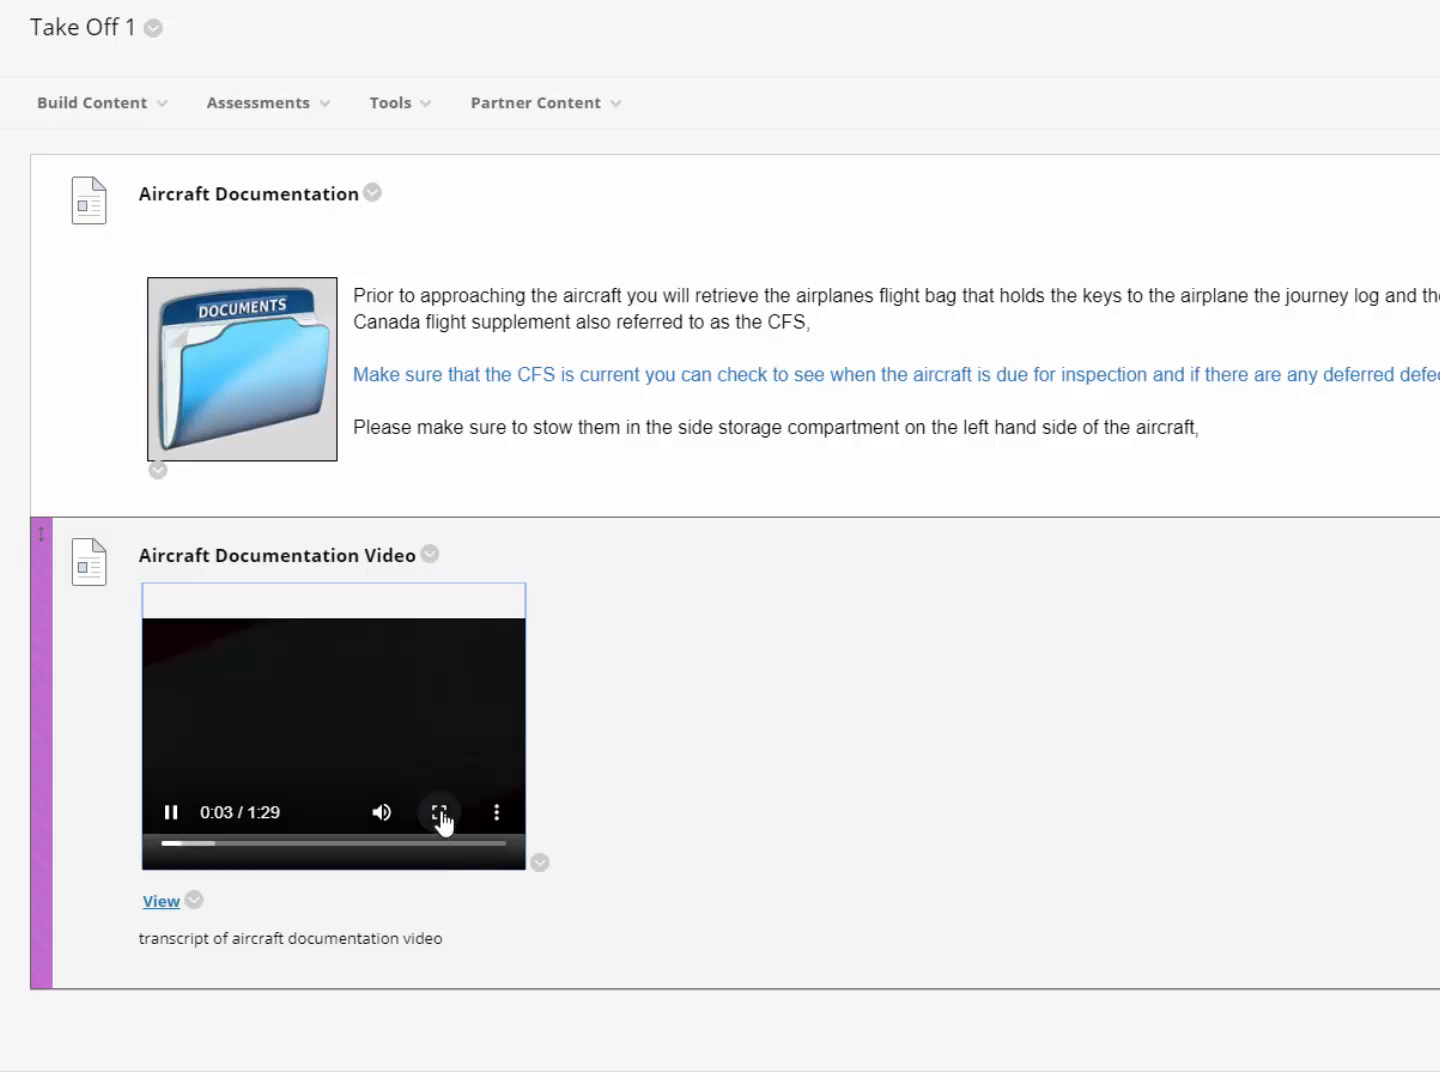
click(441, 818)
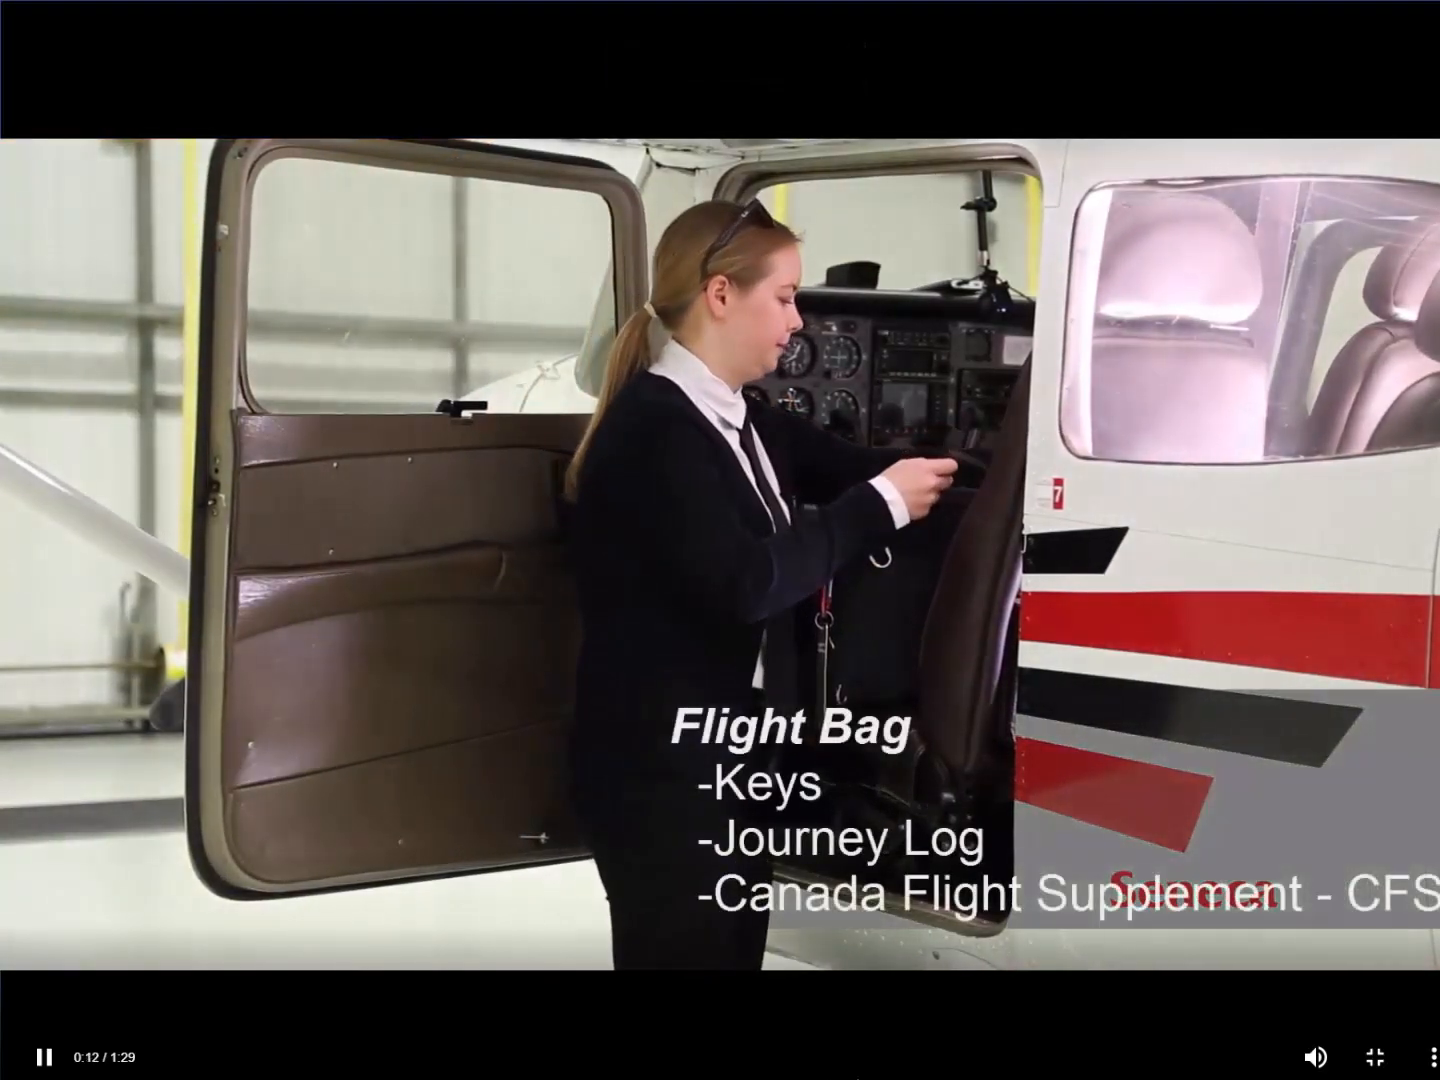
key(Escape)
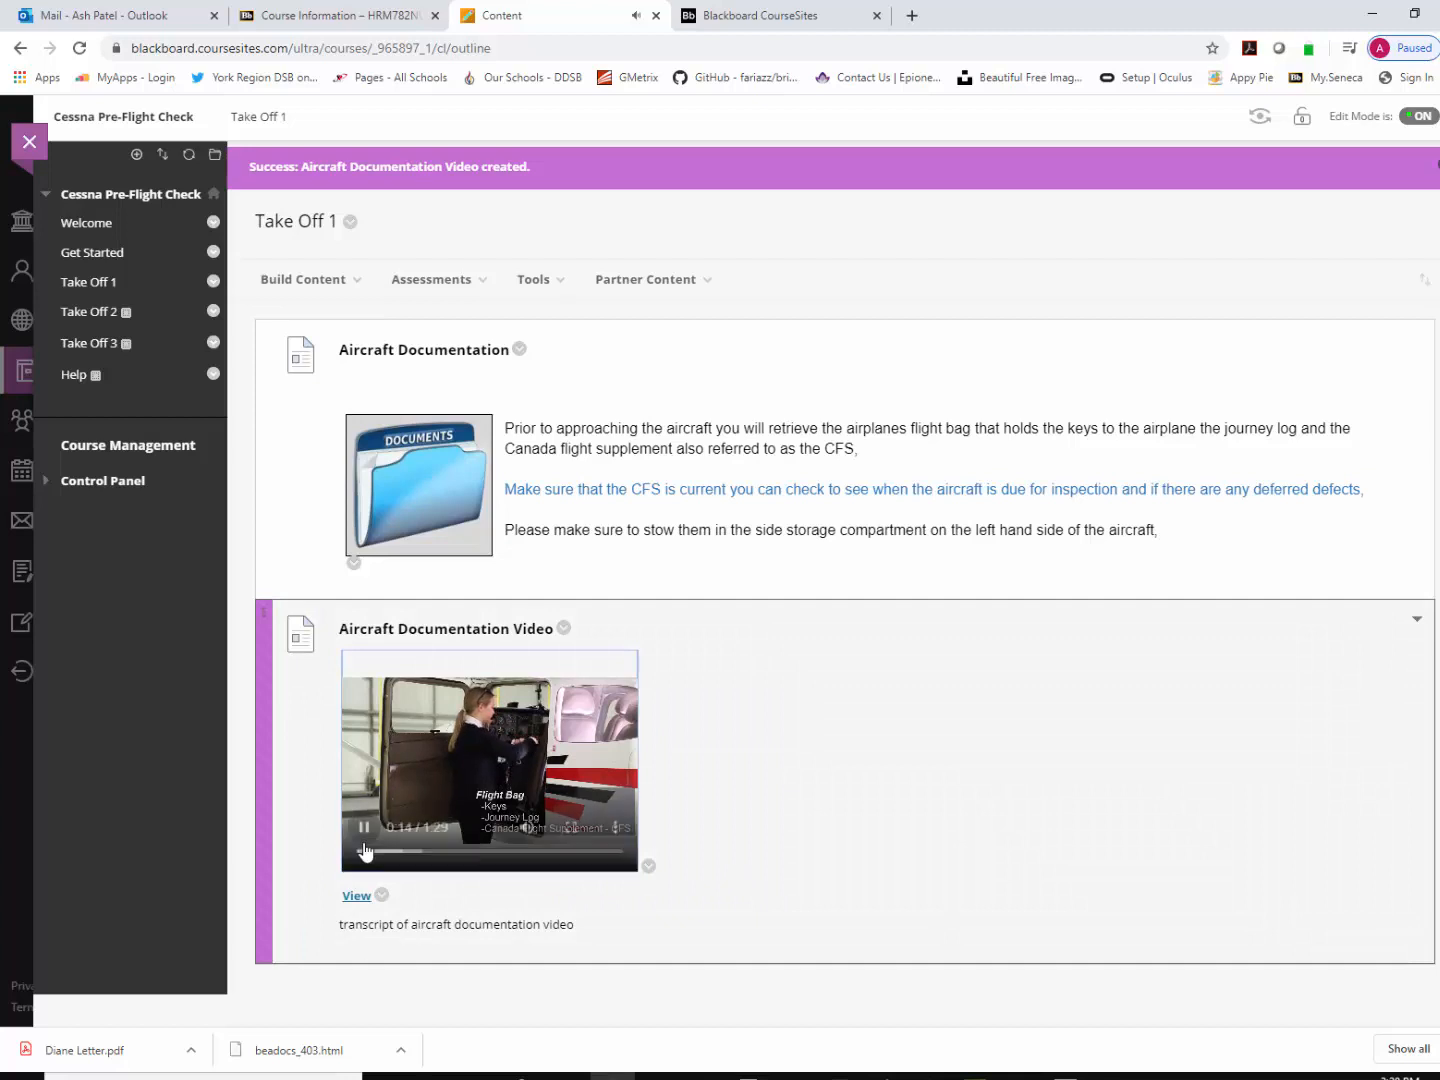
click(365, 827)
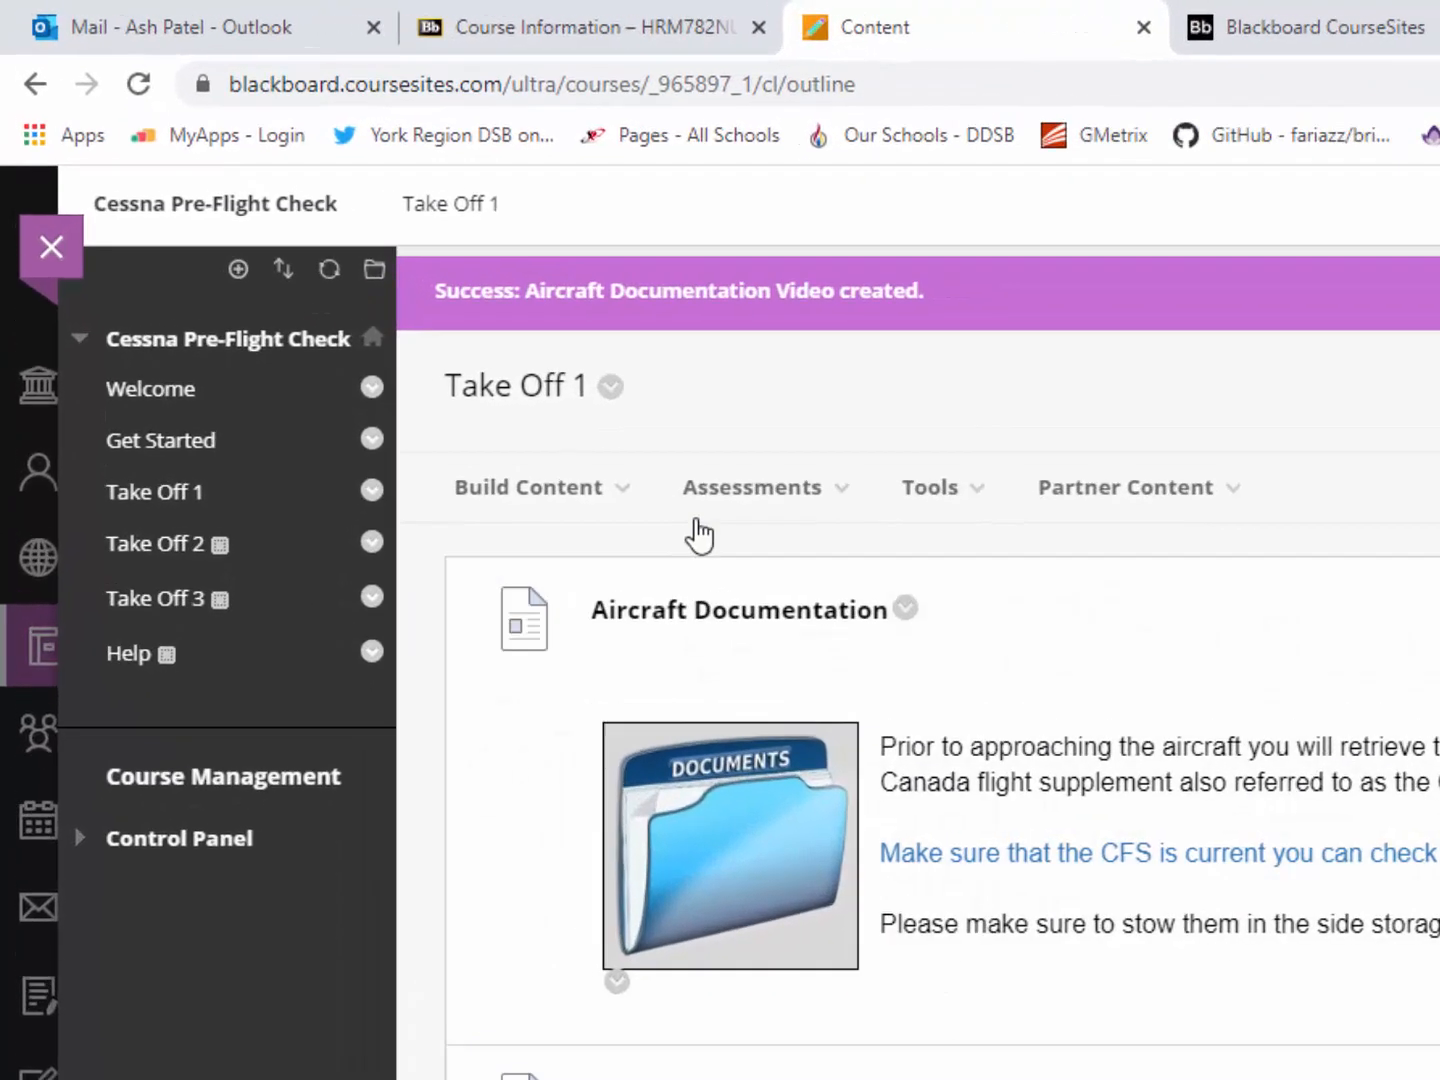
click(618, 488)
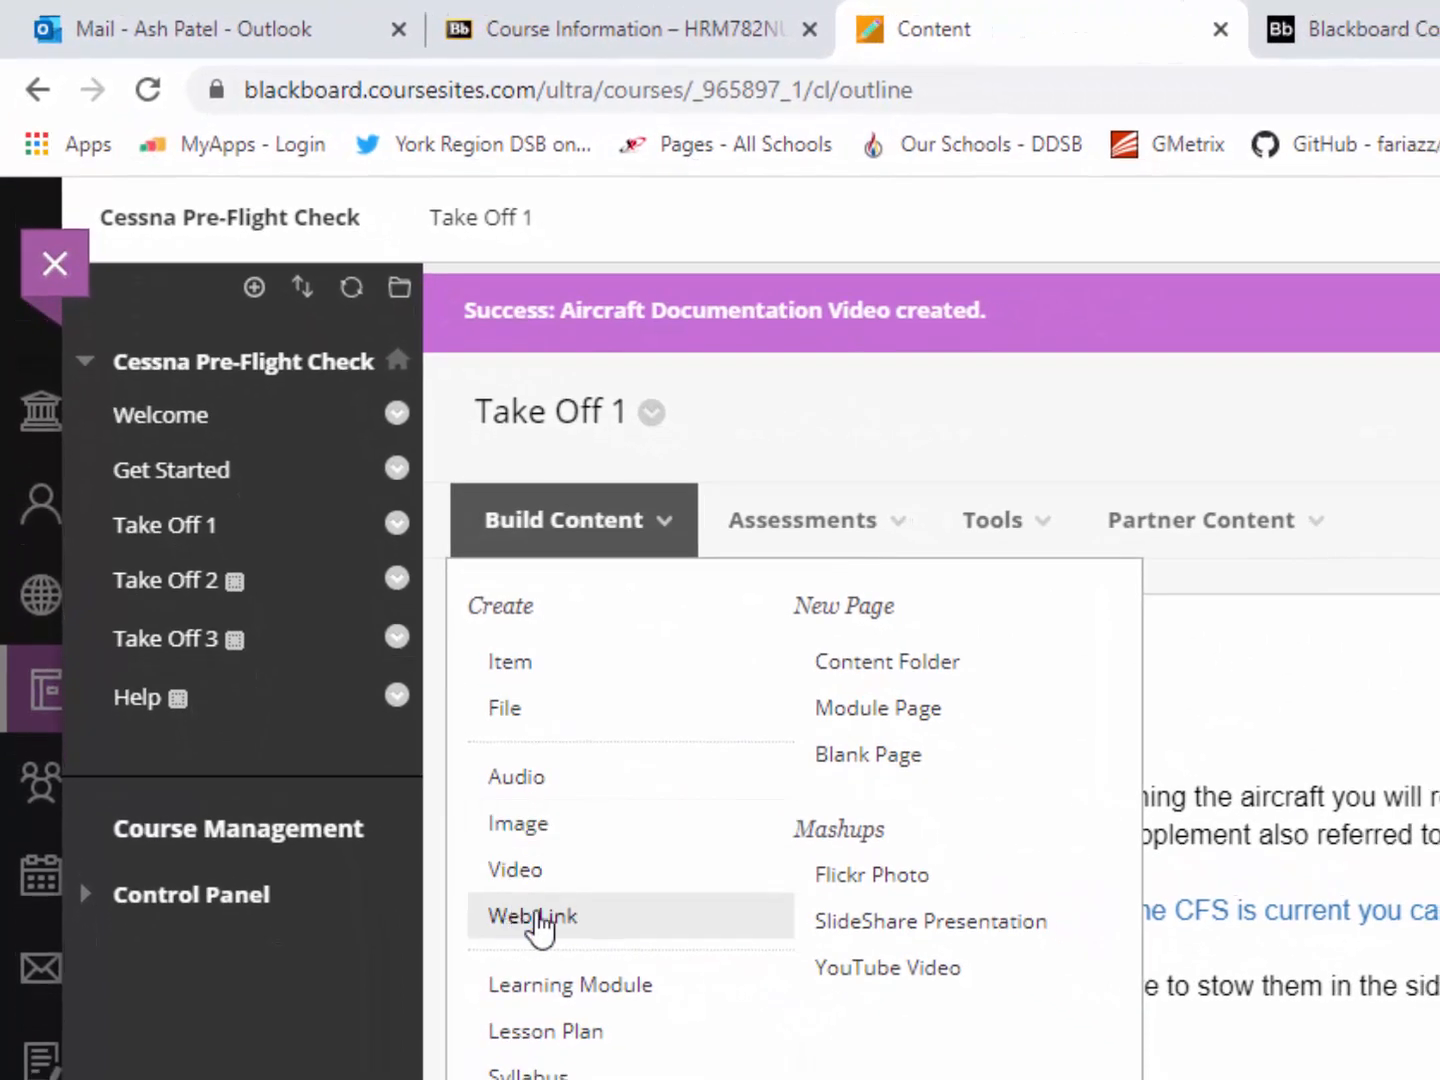
click(534, 916)
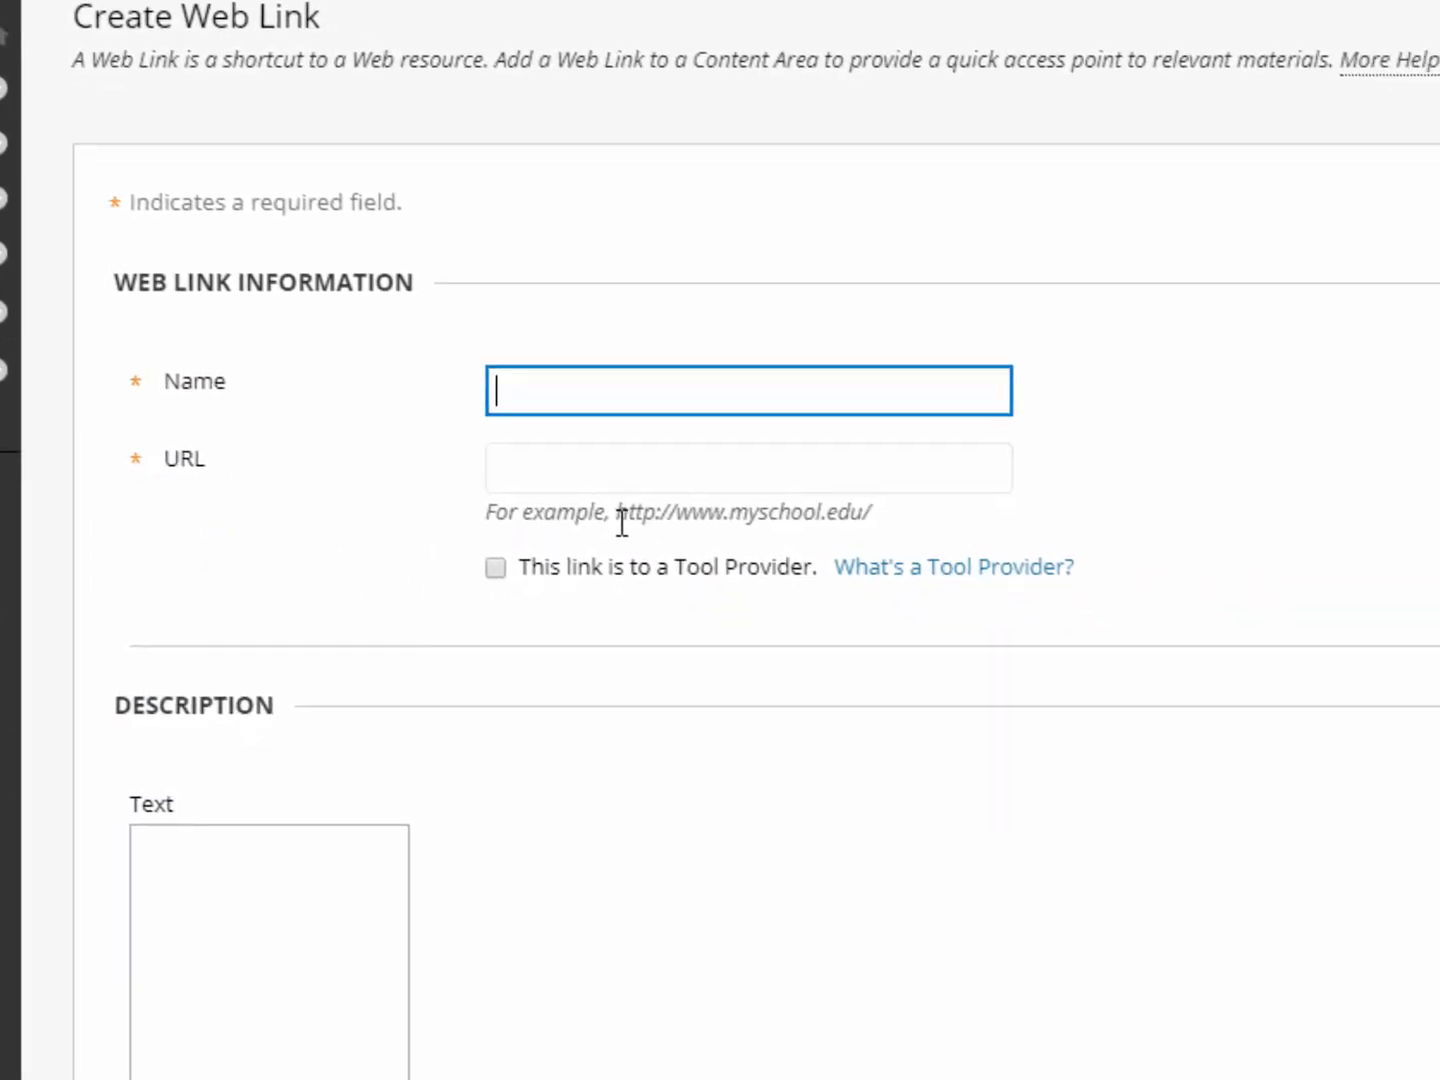
text(FAA )
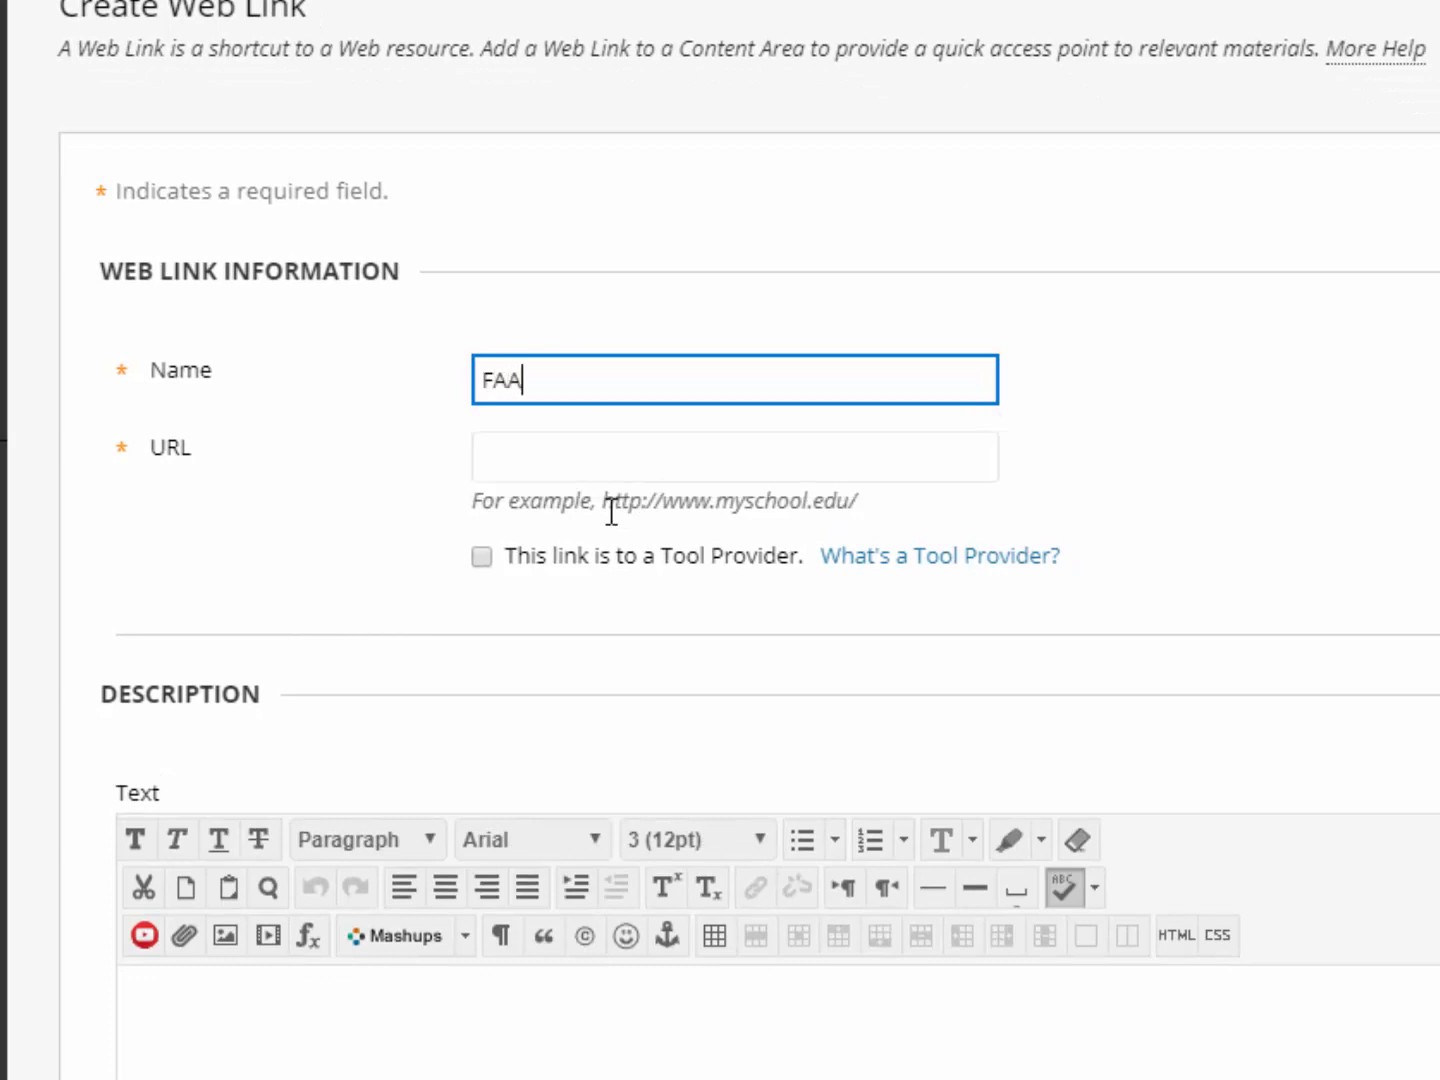
text(US)
click(628, 448)
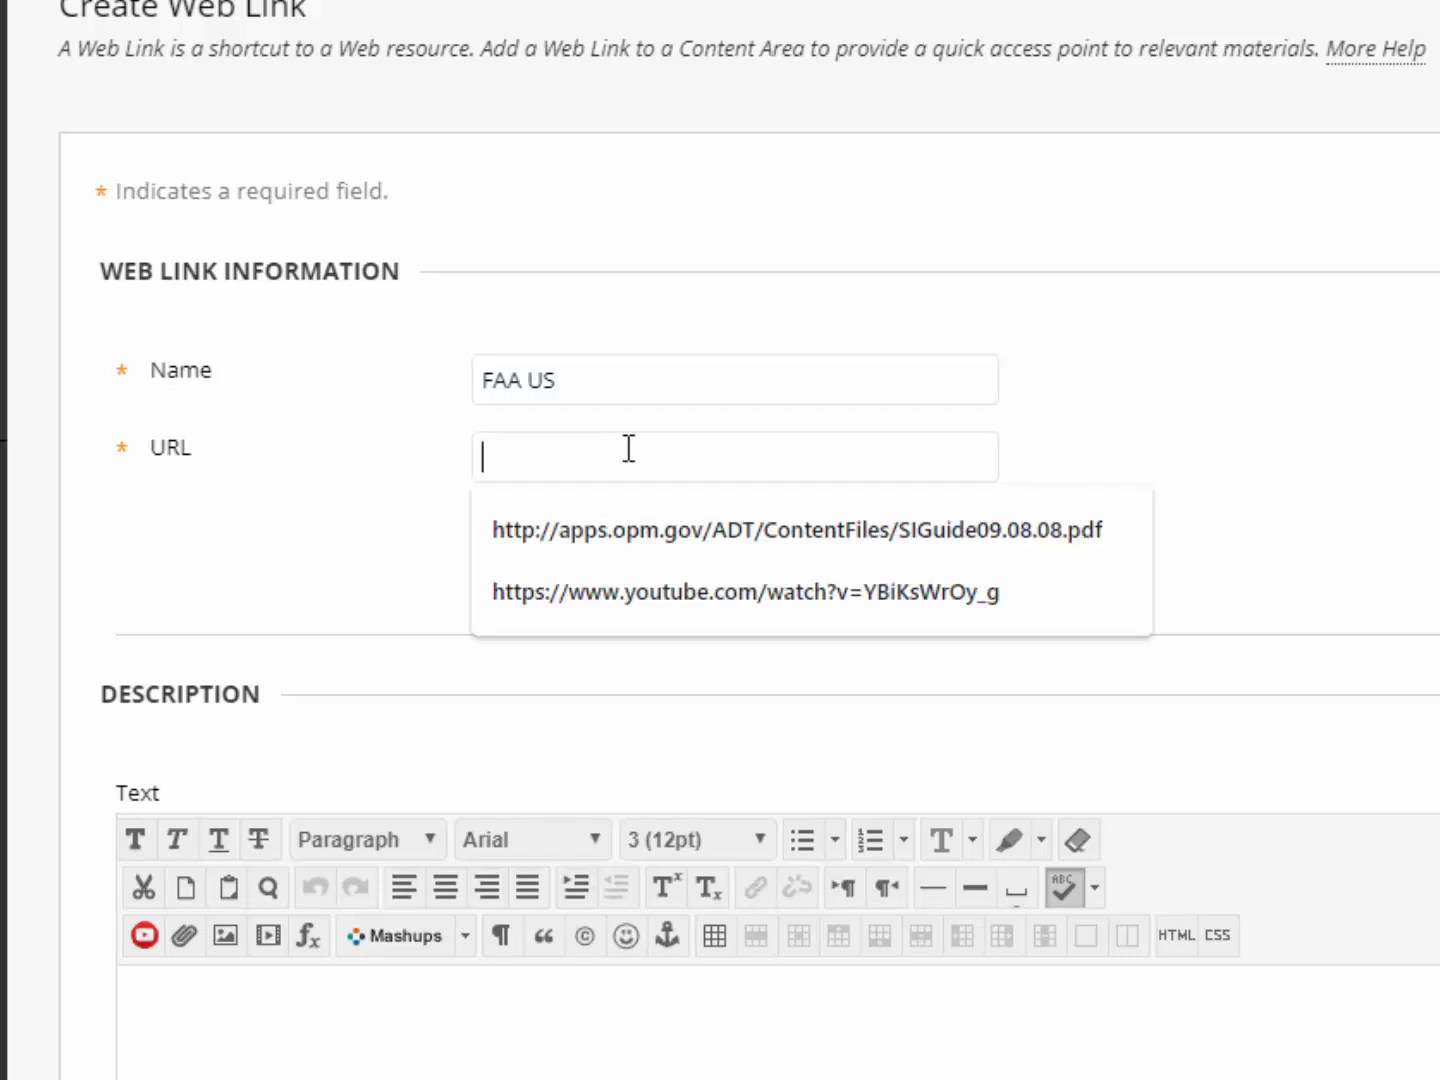
text(http?)
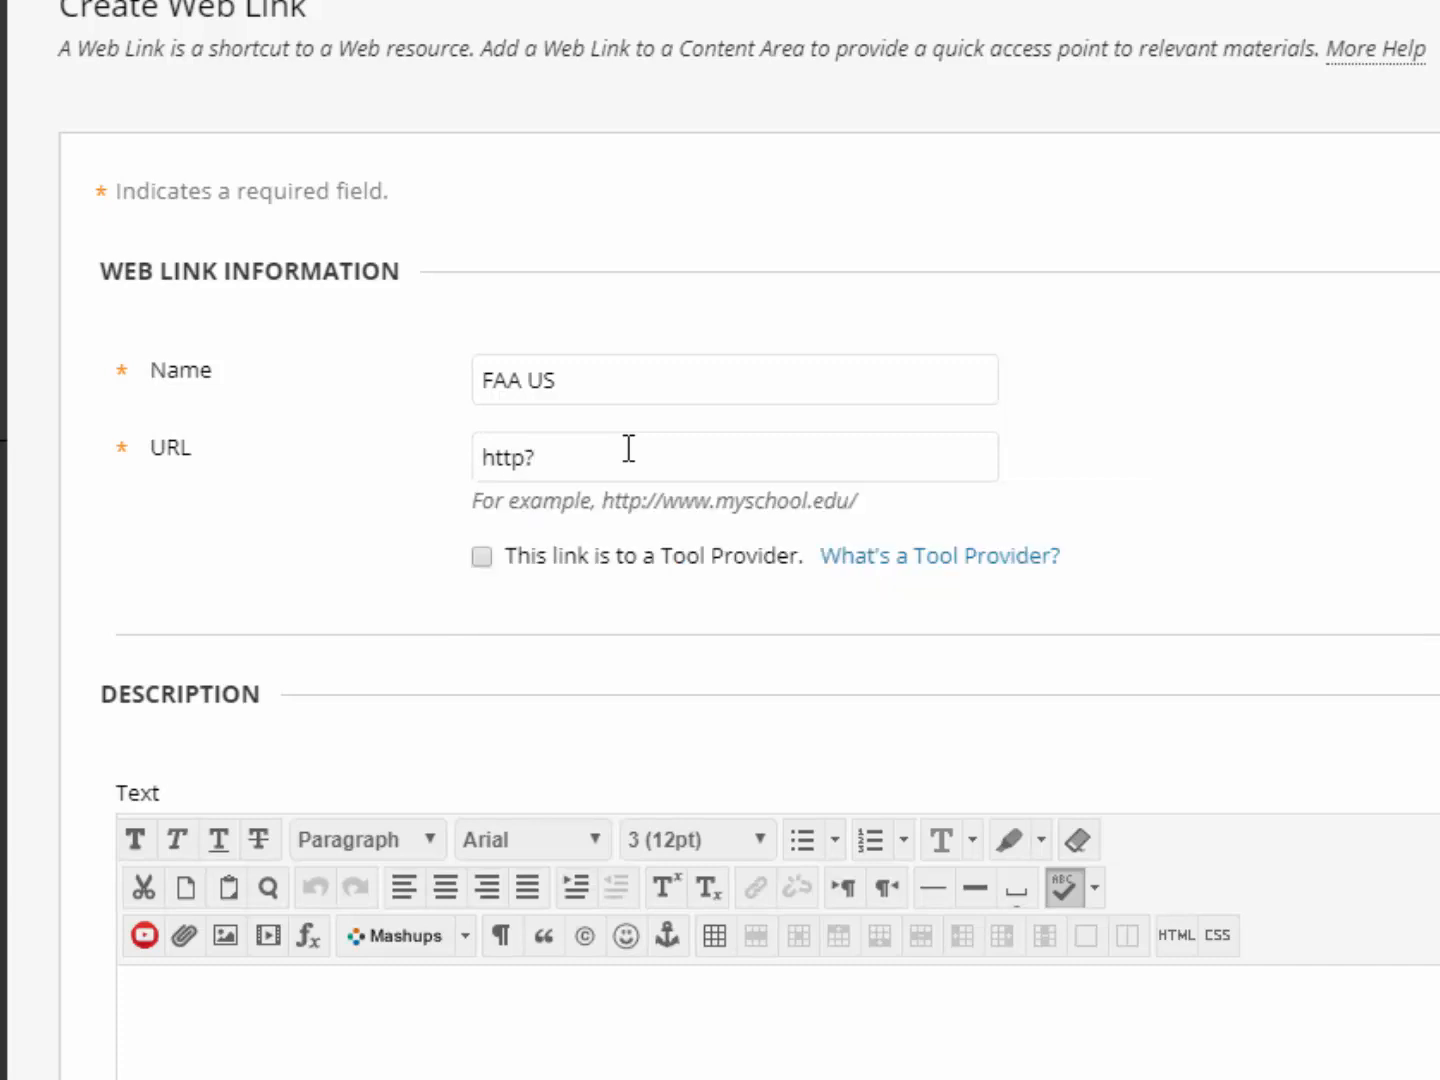
key(BackSpace)
text(://www.faa.org)
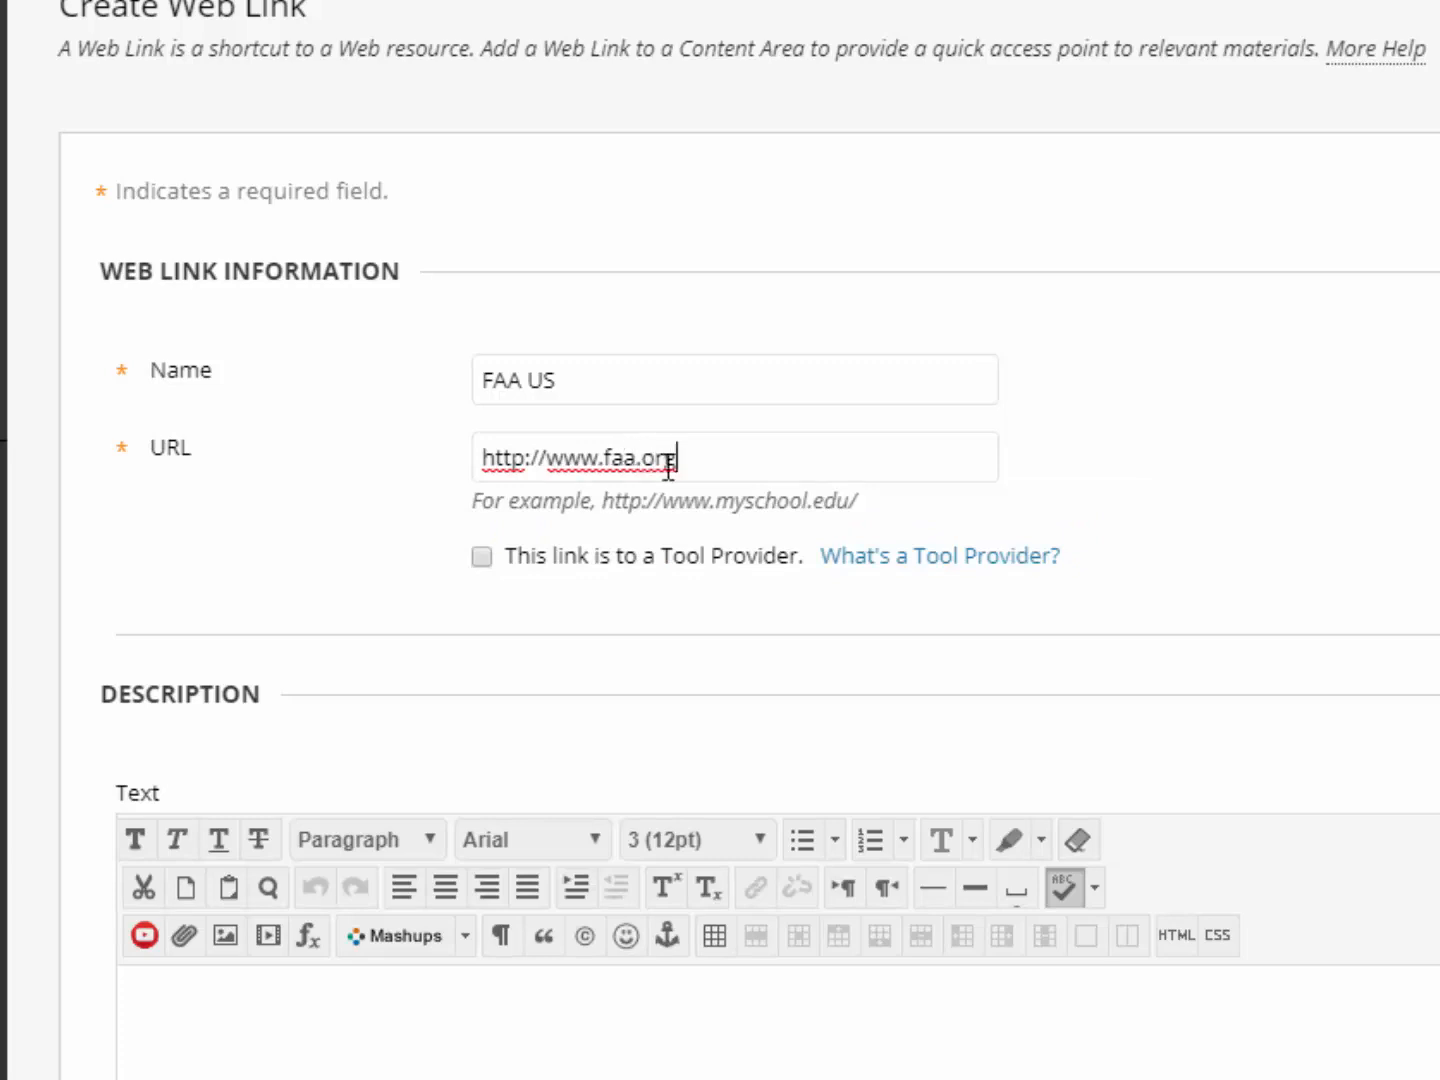
drag(745, 445, 391, 470)
key(ctrl+c)
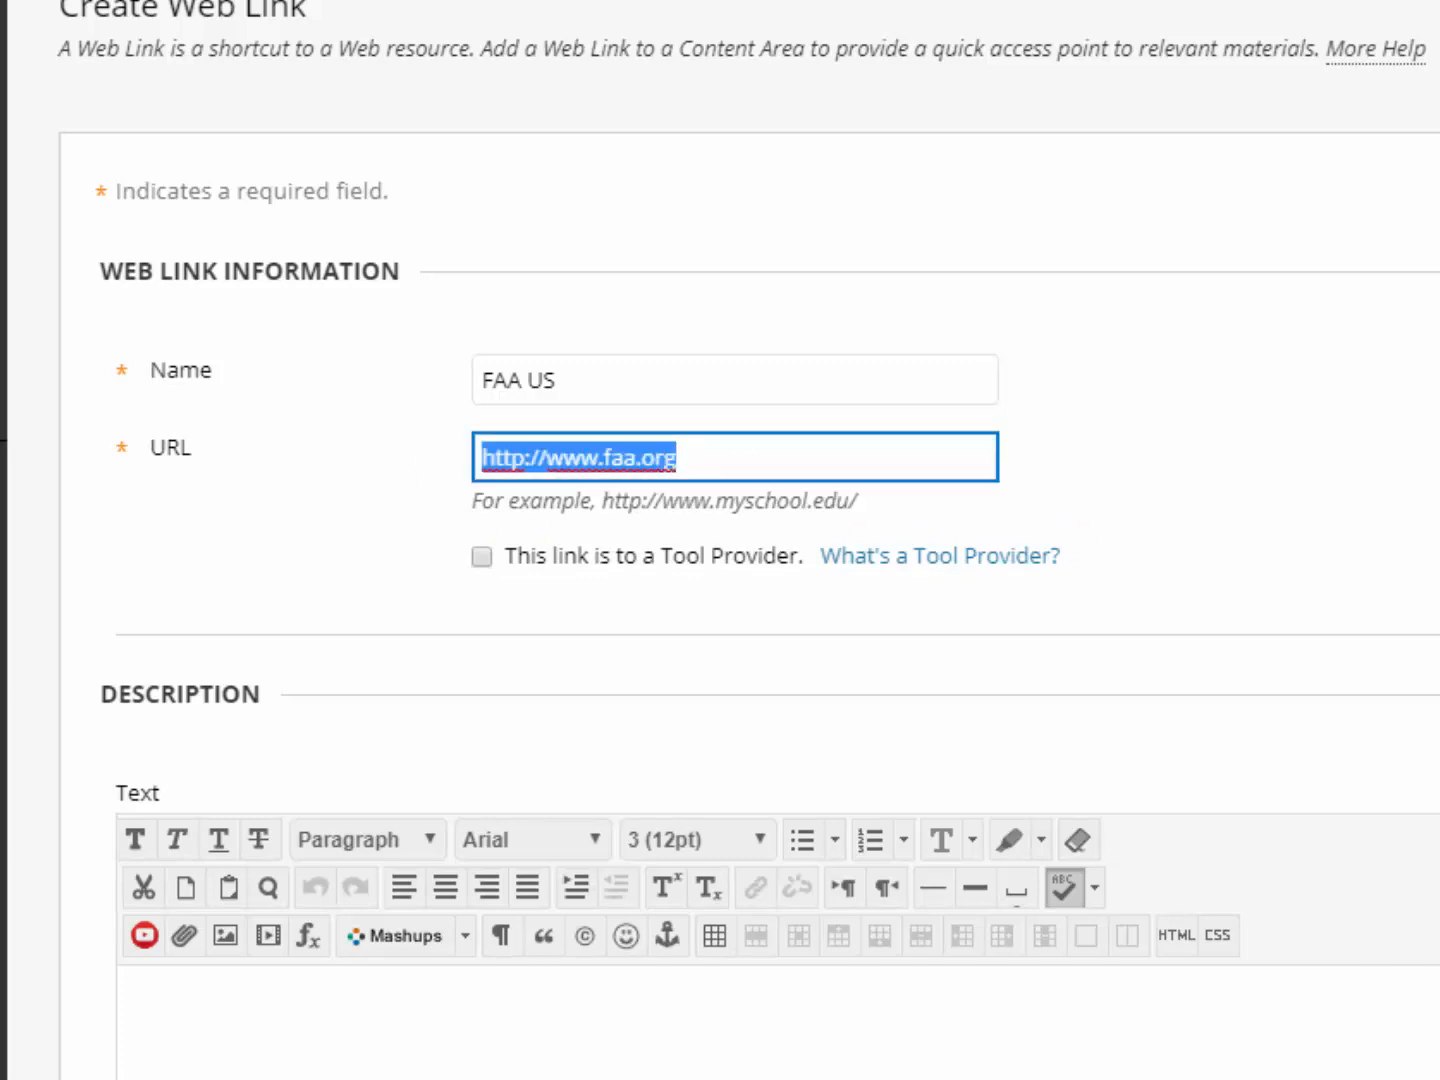
Enter the description "Federal Aviation Authority main web site." for the web link and submit it
click(897, 1076)
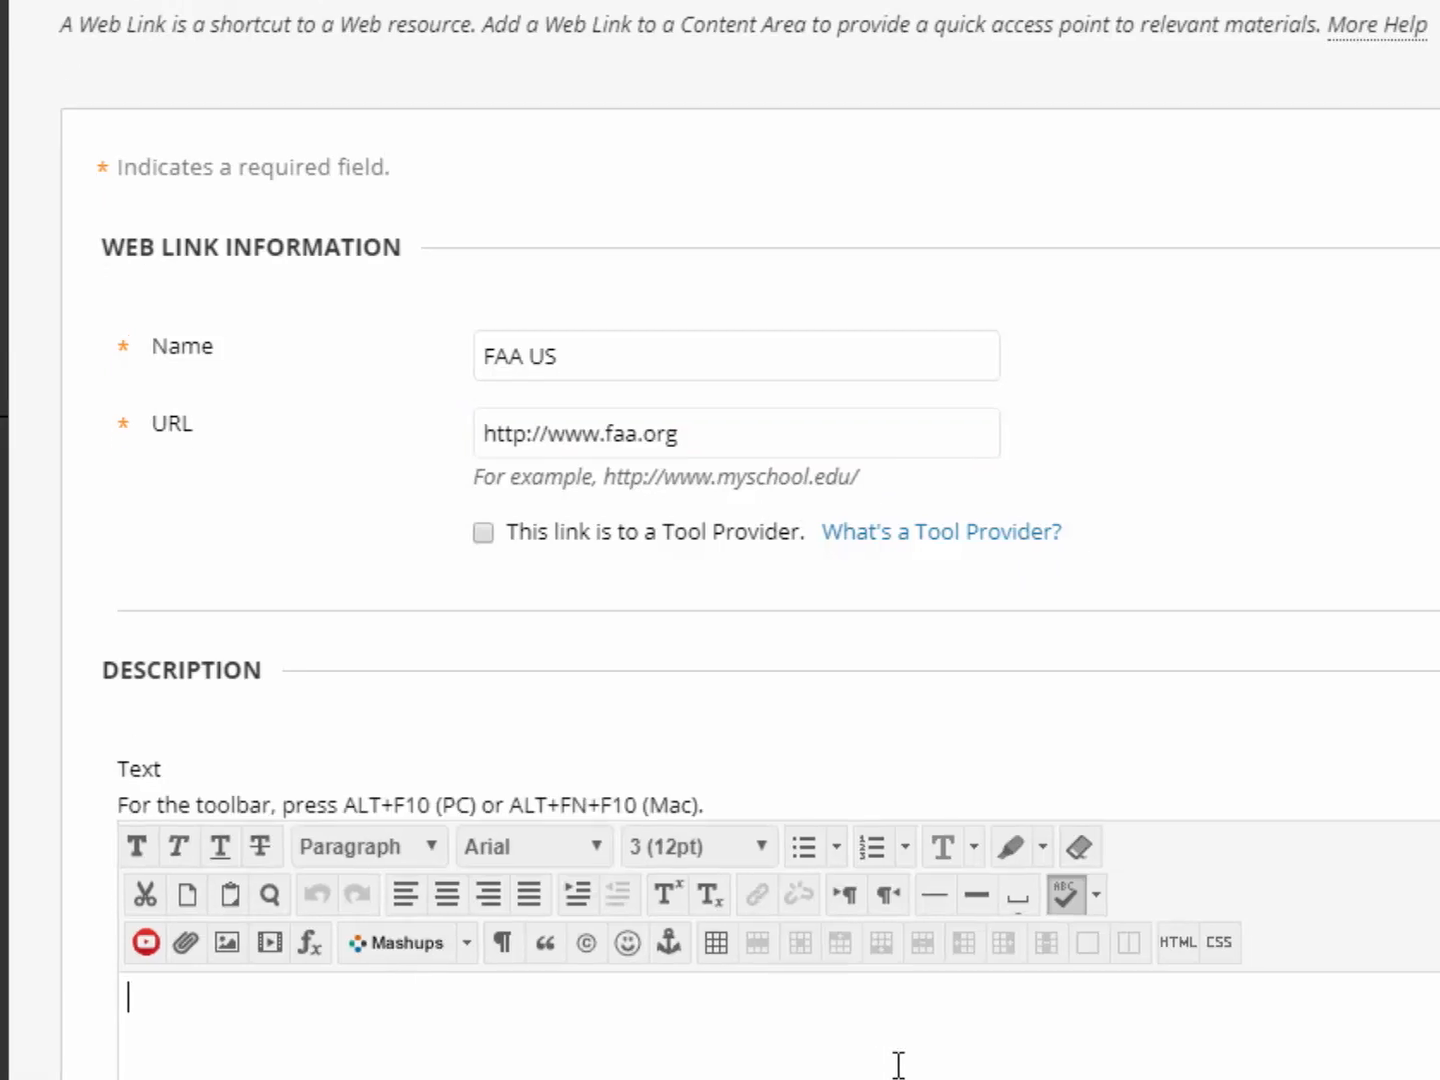
text(Fede)
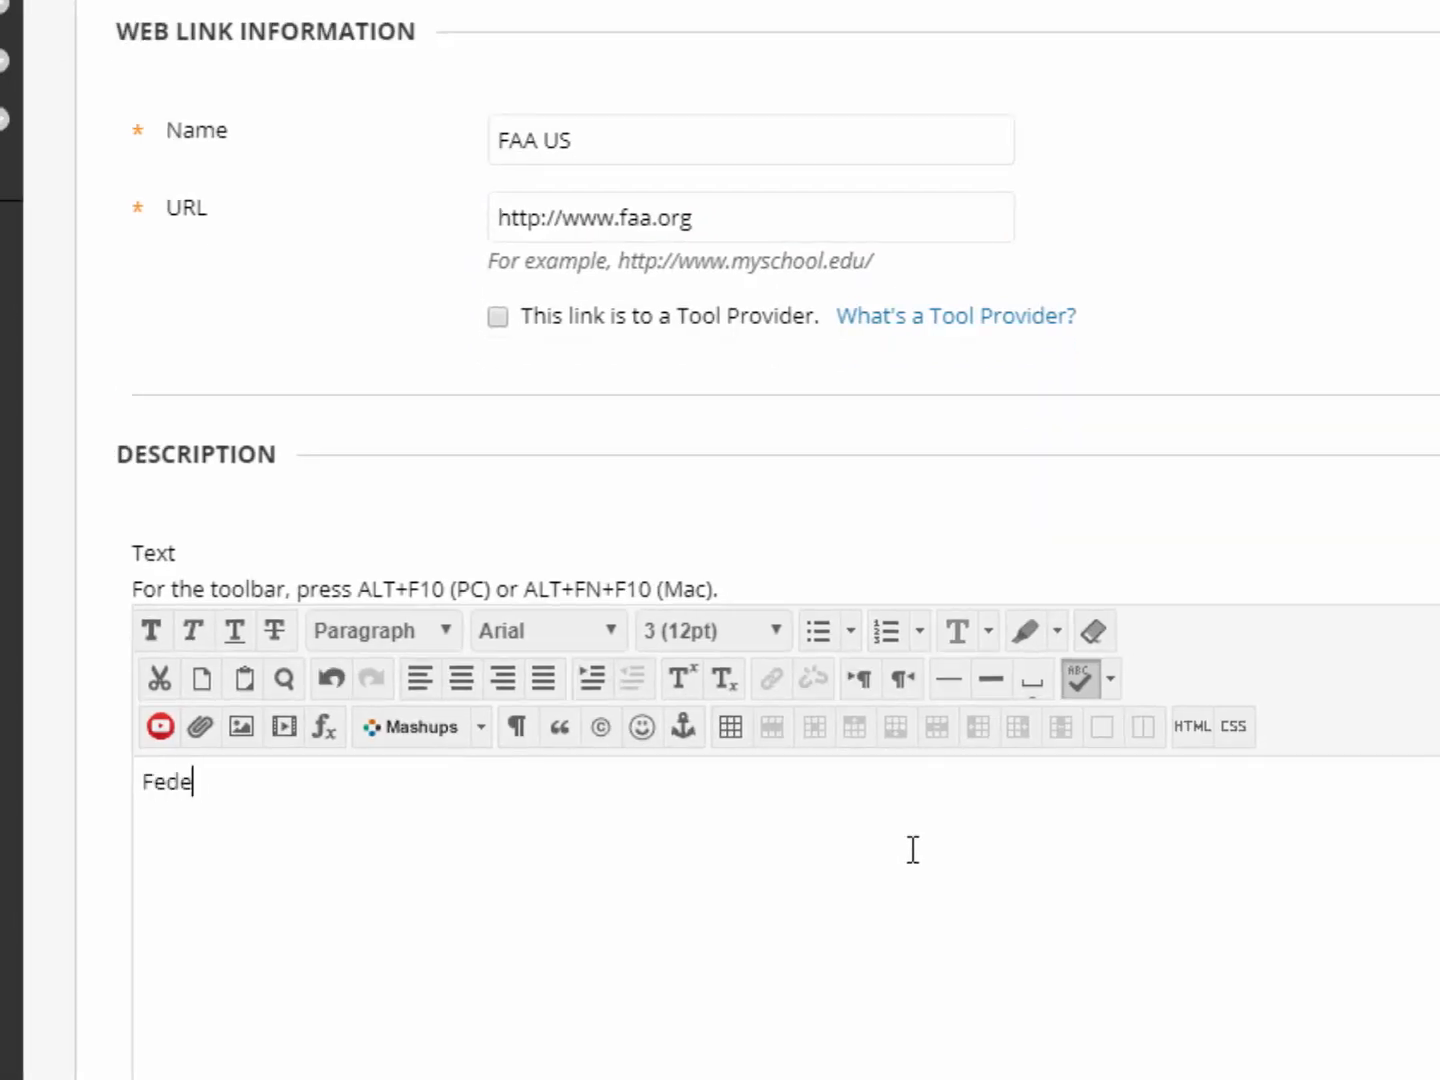
text(ral Aviation Au)
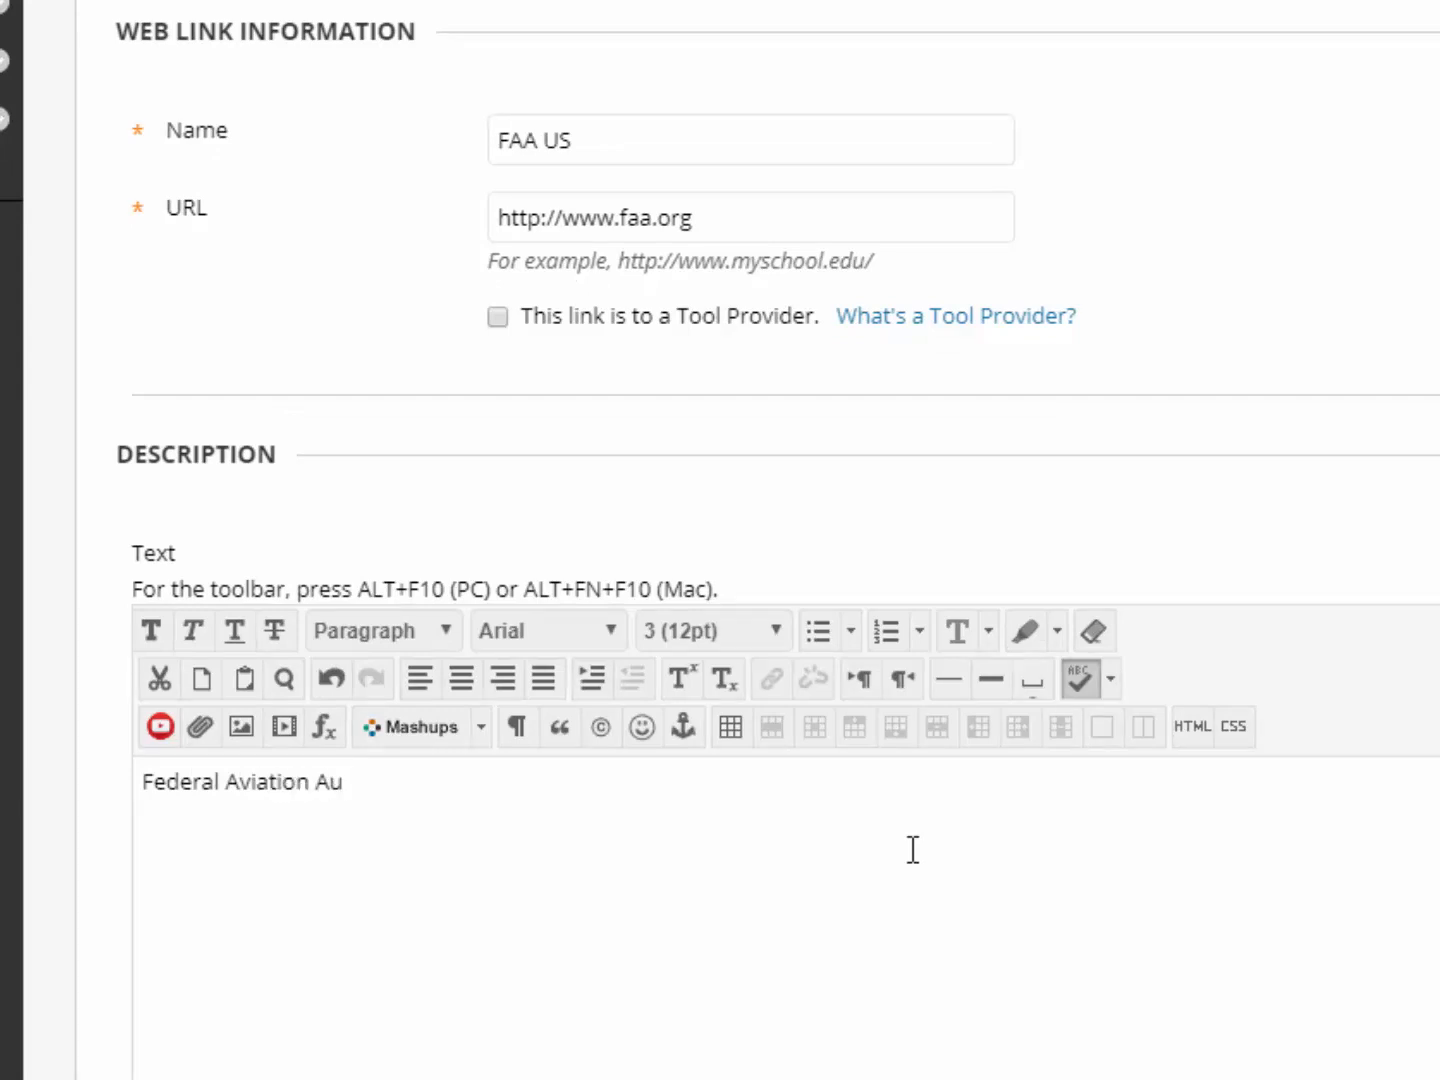
text(thority main web si)
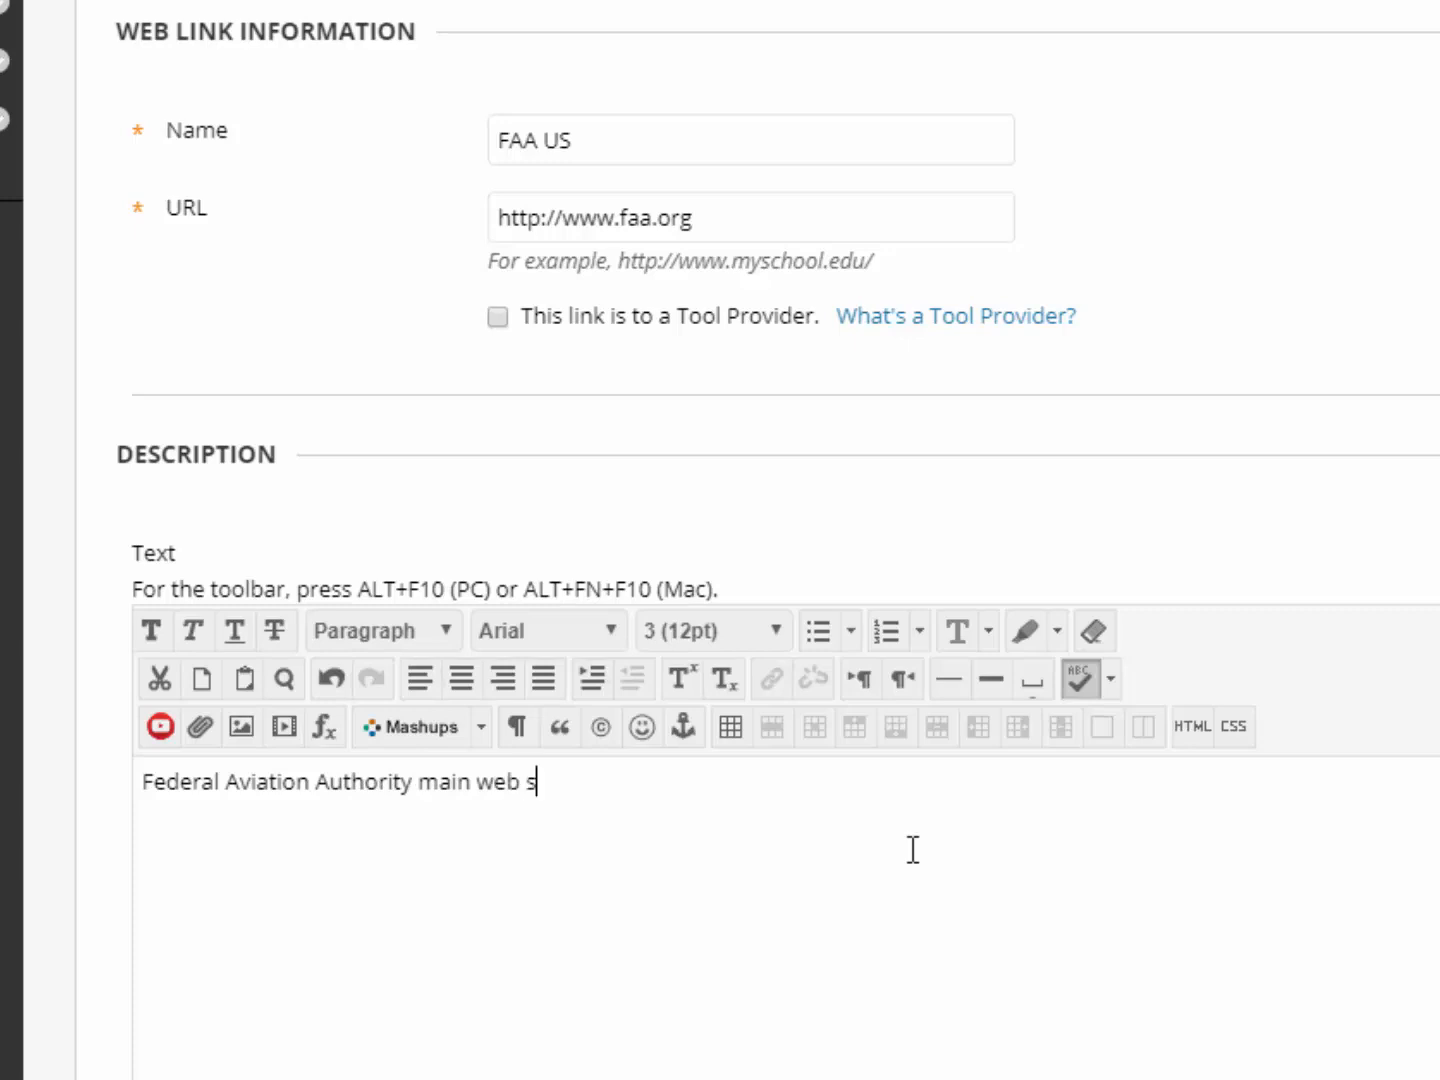
text(te.)
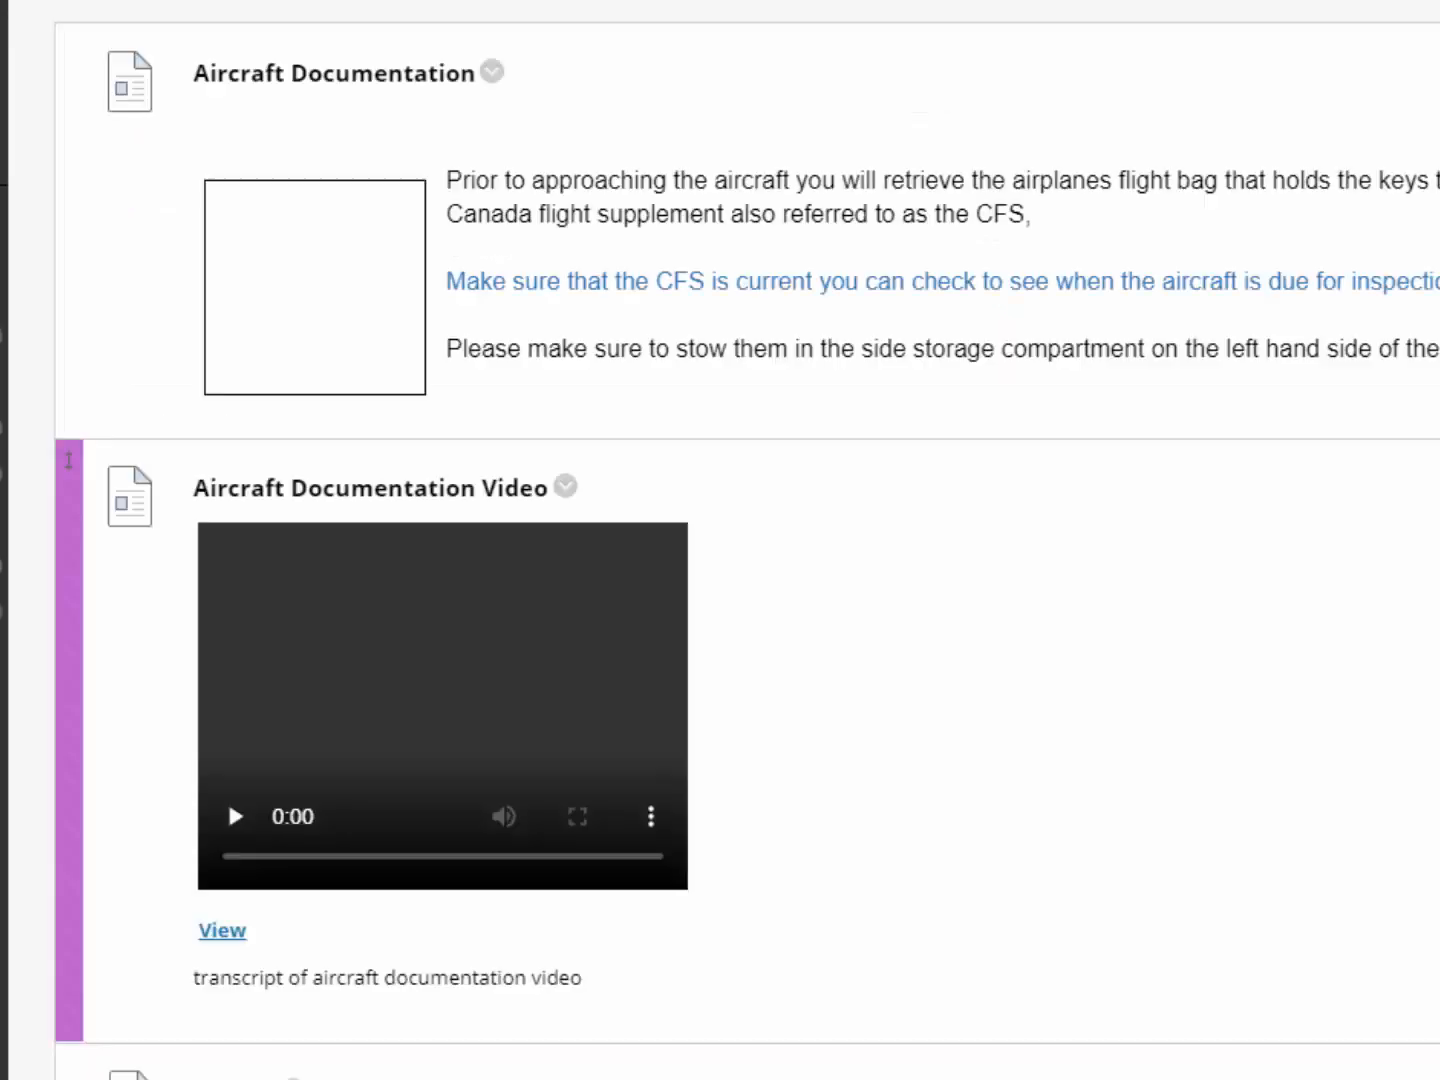
scroll(711, 634, down, 1)
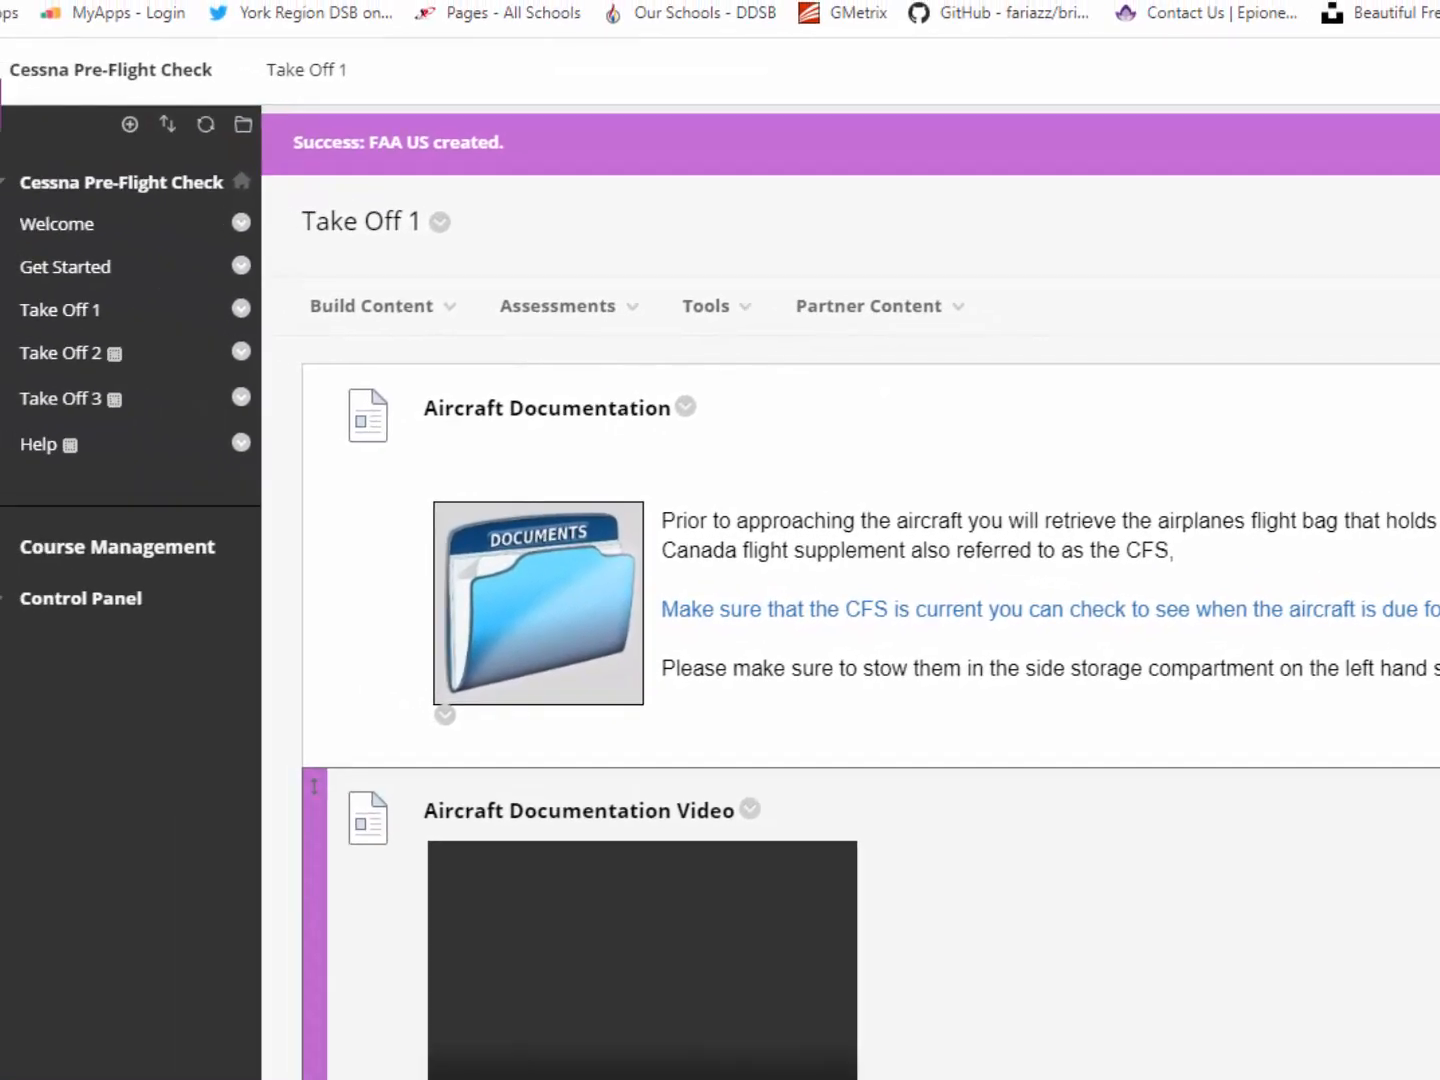
Review the available assessment types and the content items on the Take Off 1 page
click(131, 126)
click(622, 307)
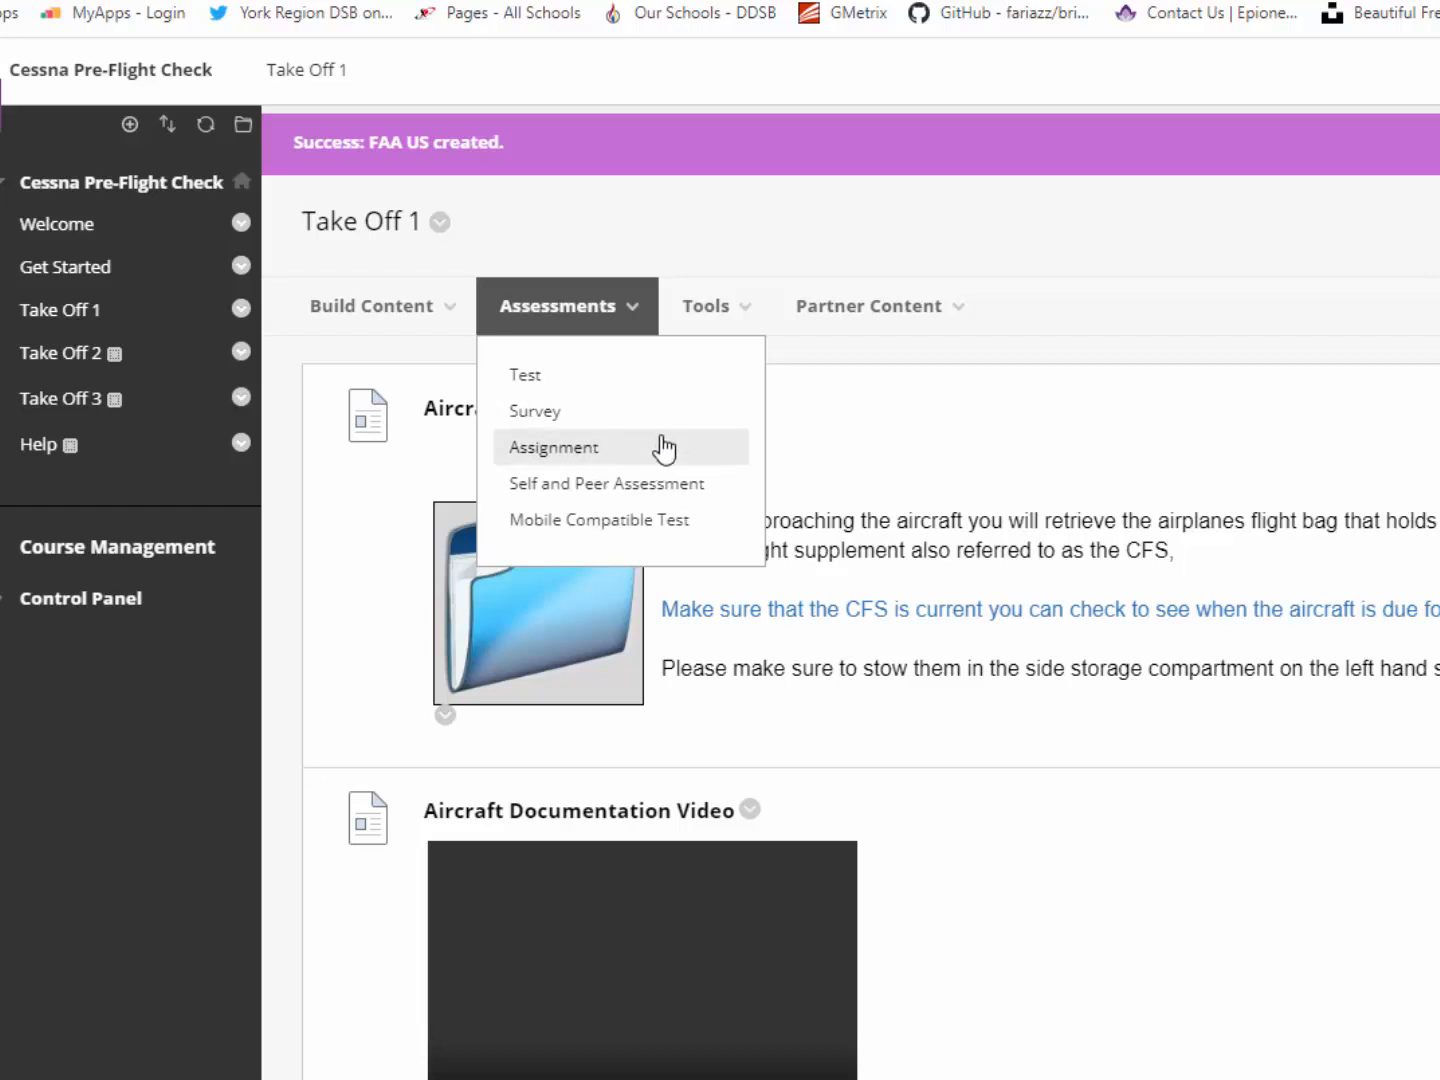
scroll(1038, 1035, down, 1)
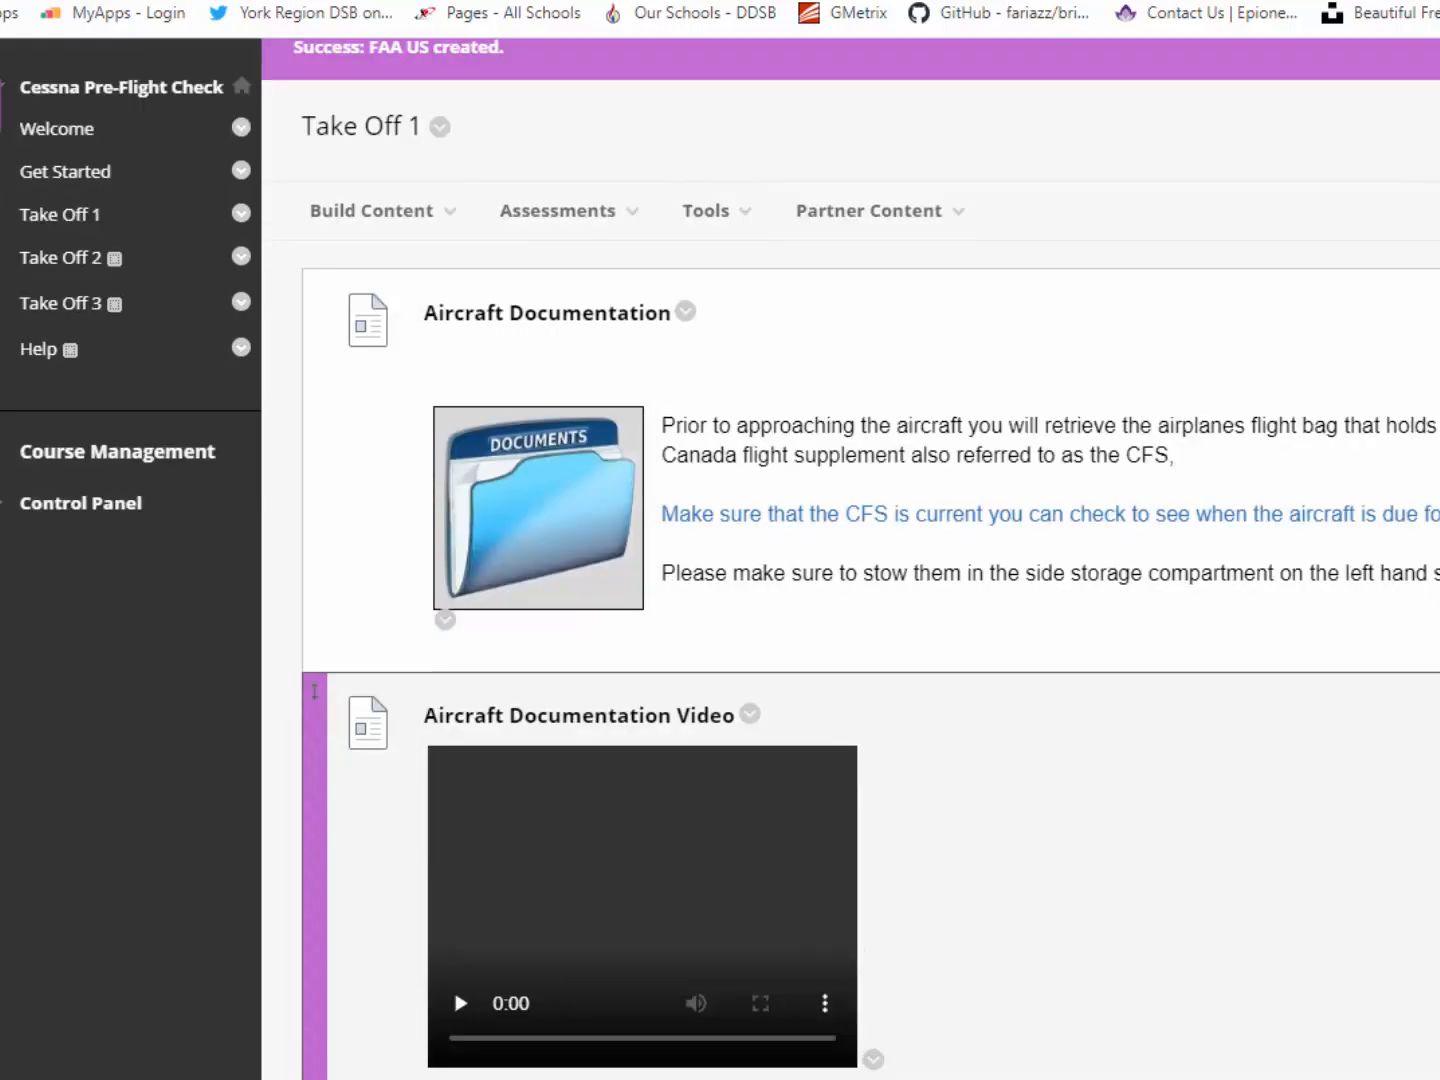
mouse_move(437, 1079)
mouse_down()
mouse_move(440, 681)
mouse_move(451, 1078)
mouse_up()
scroll(1159, 1042, up, 1)
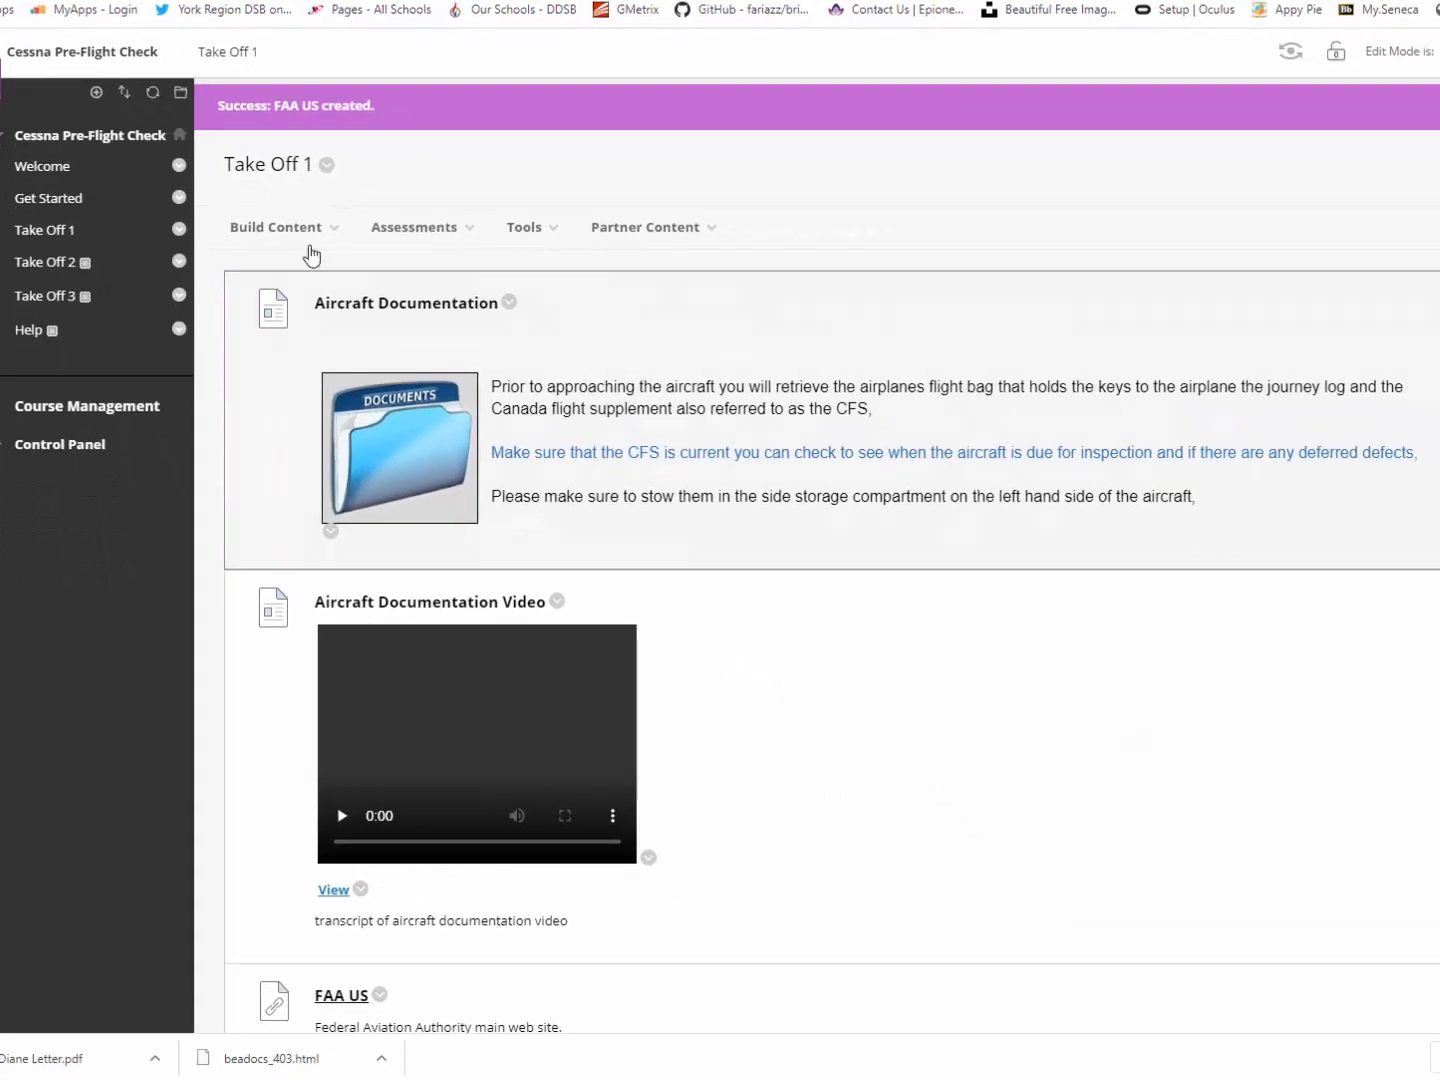
click(39, 239)
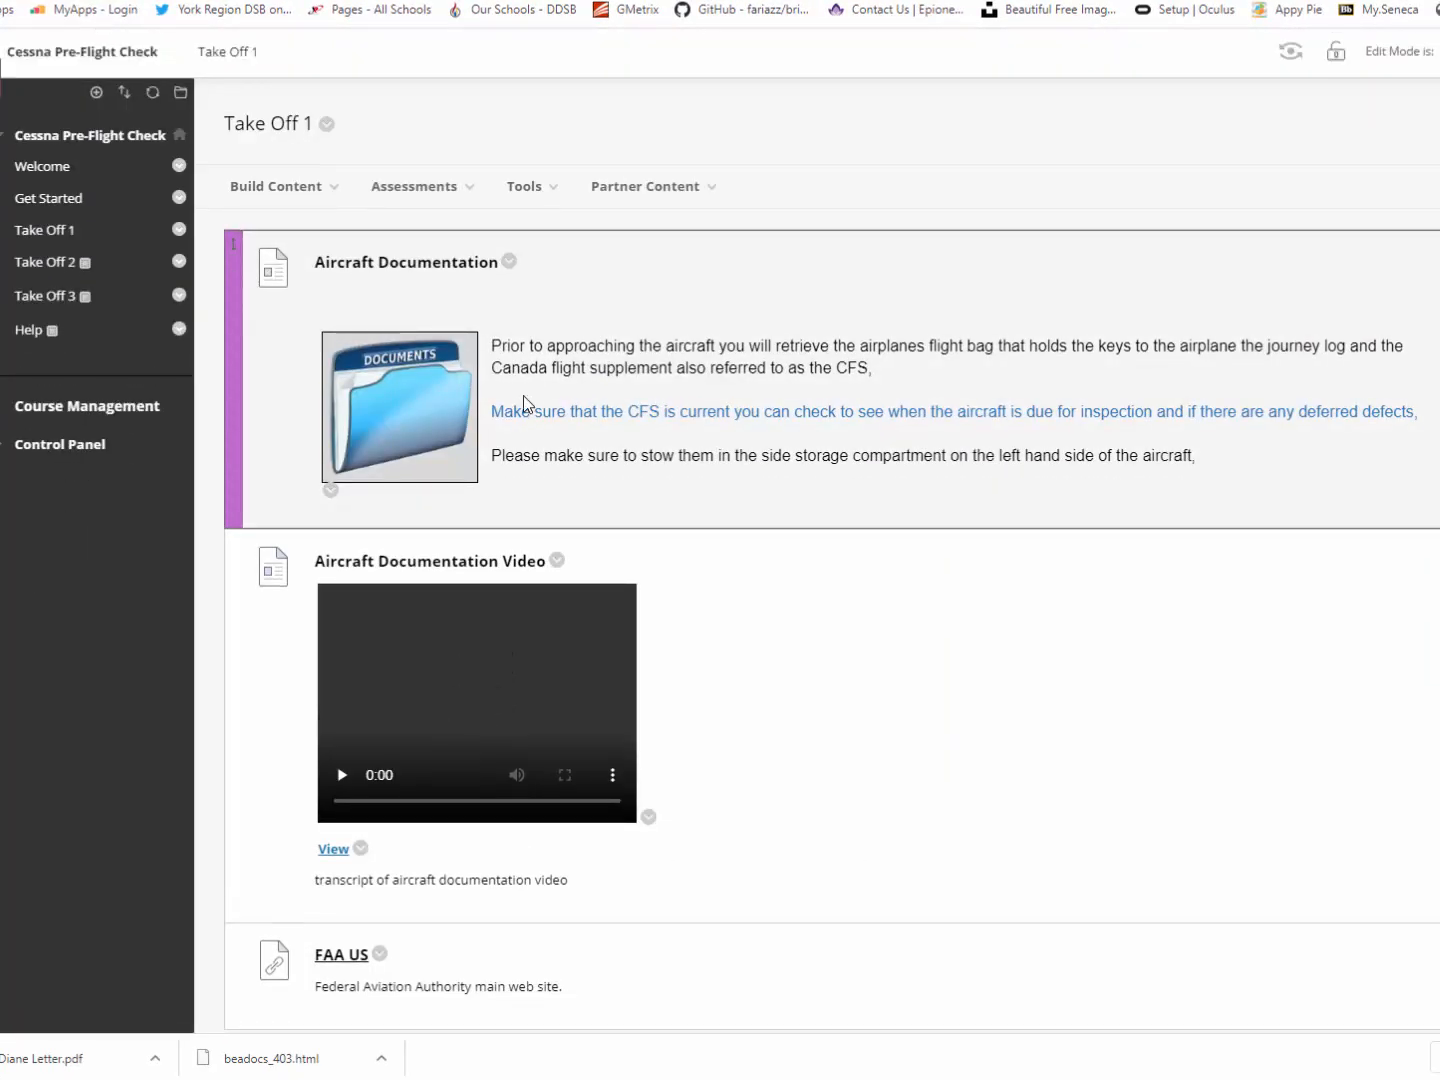
scroll(698, 406, down, 1)
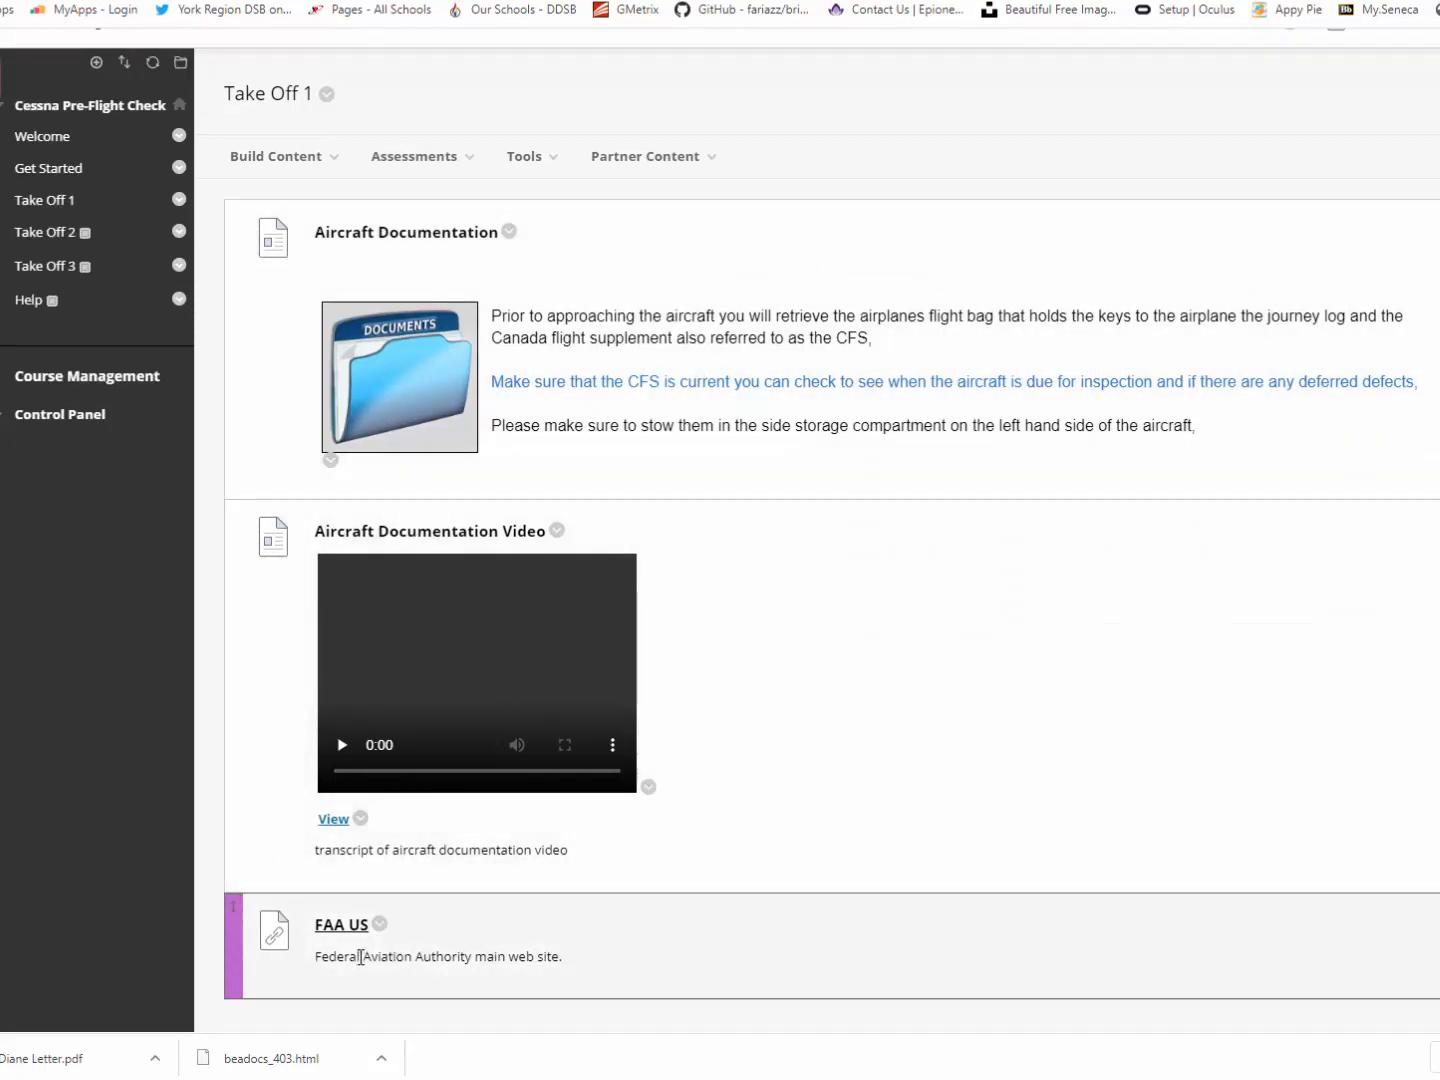
scroll(801, 613, down, 1)
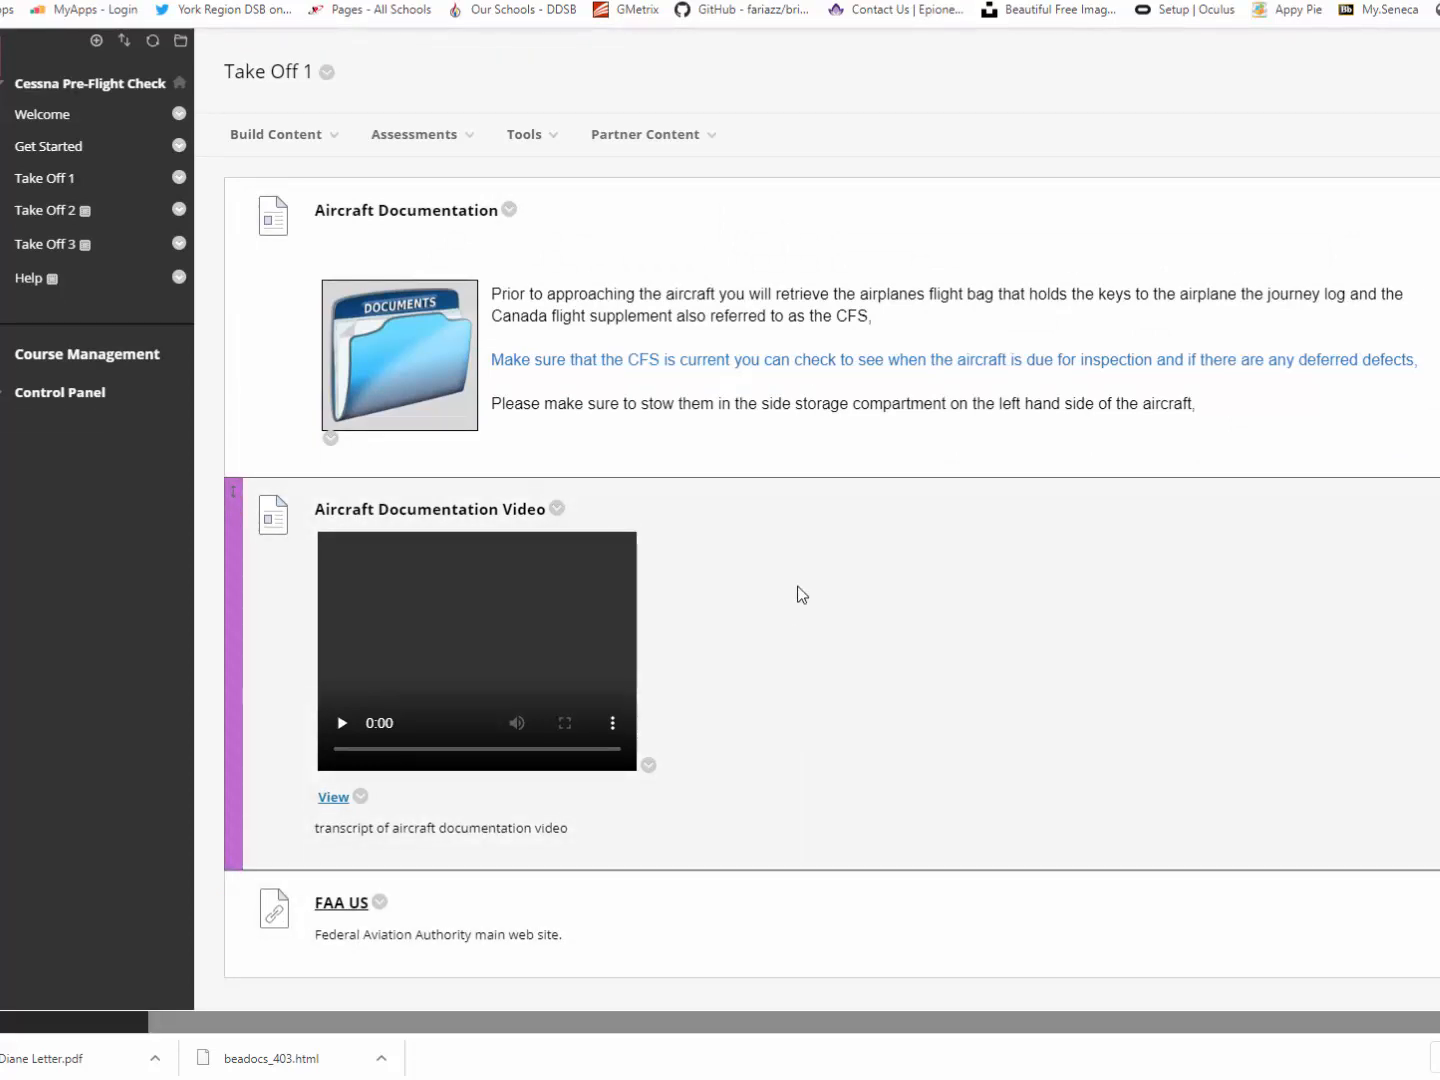
scroll(801, 701, up, 1)
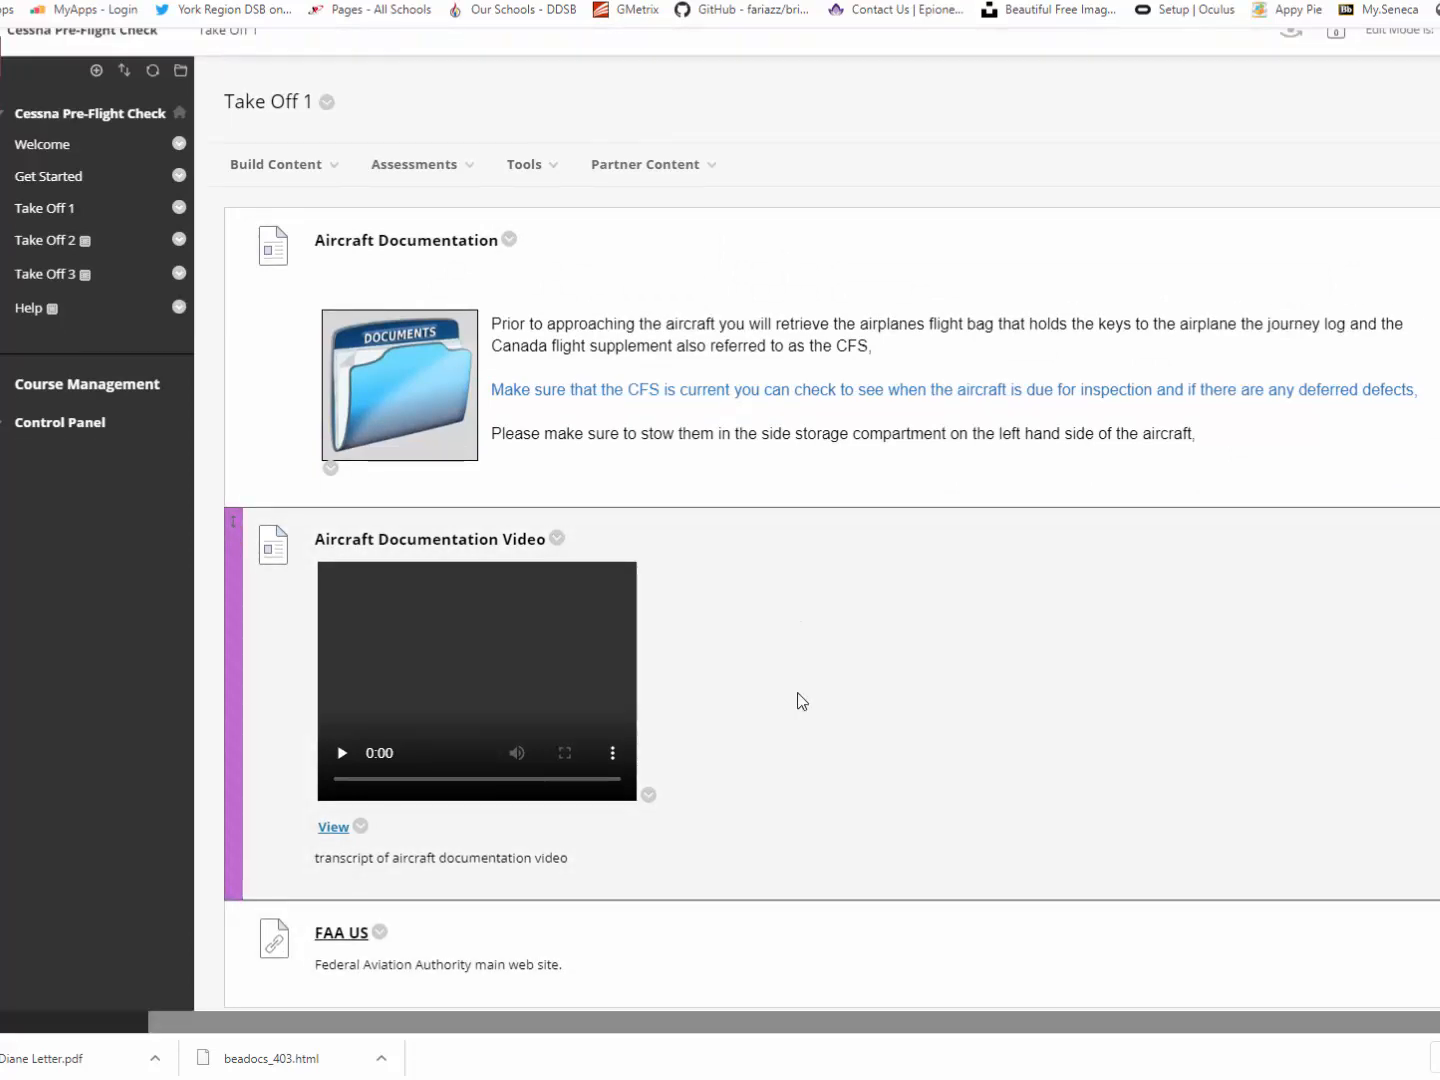
Create a content folder named "Web Resources" in Take Off 1 and submit it with the default options
click(334, 175)
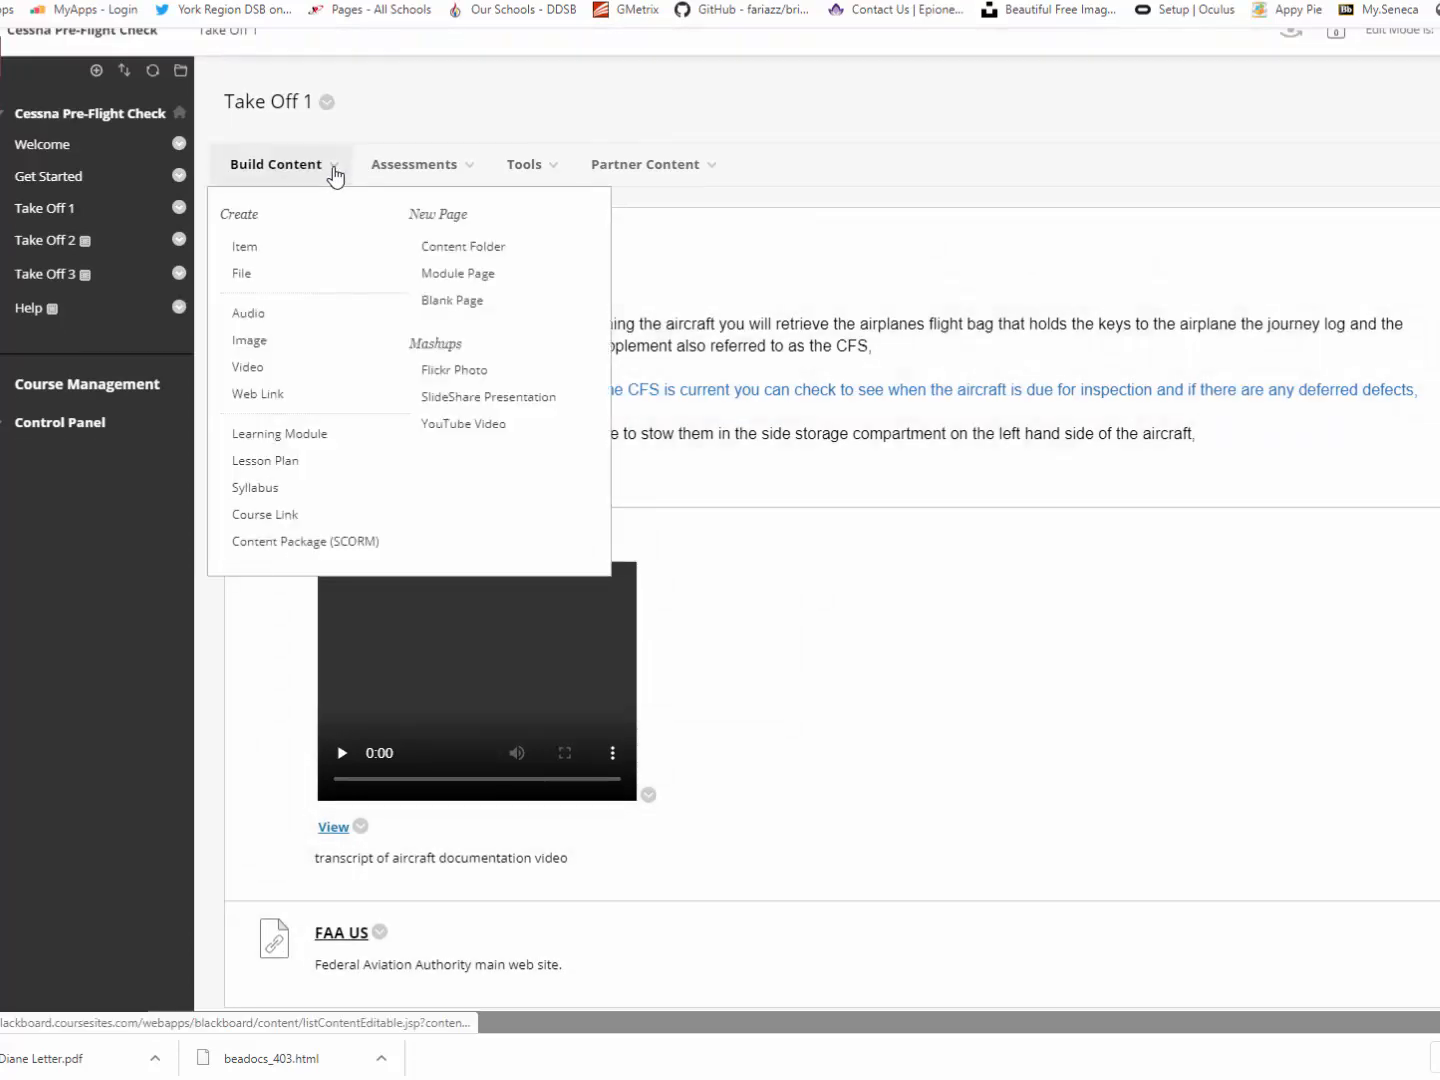
click(499, 257)
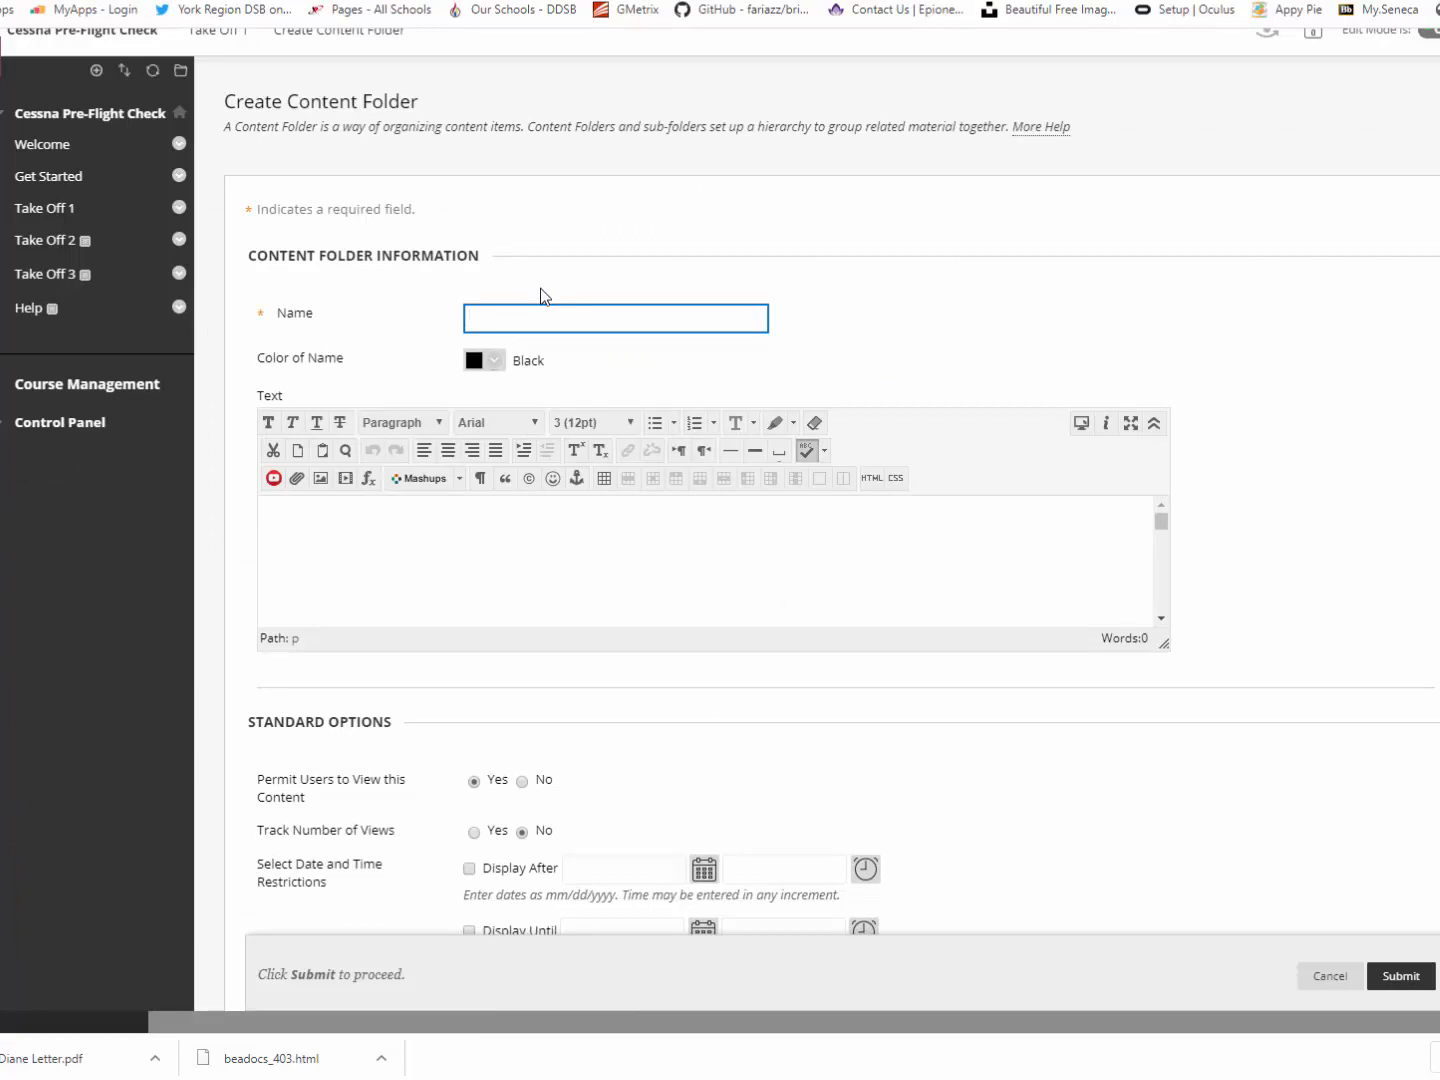
text(Web re)
key(BackSpace)
key(BackSpace)
text(Resourc)
click(527, 511)
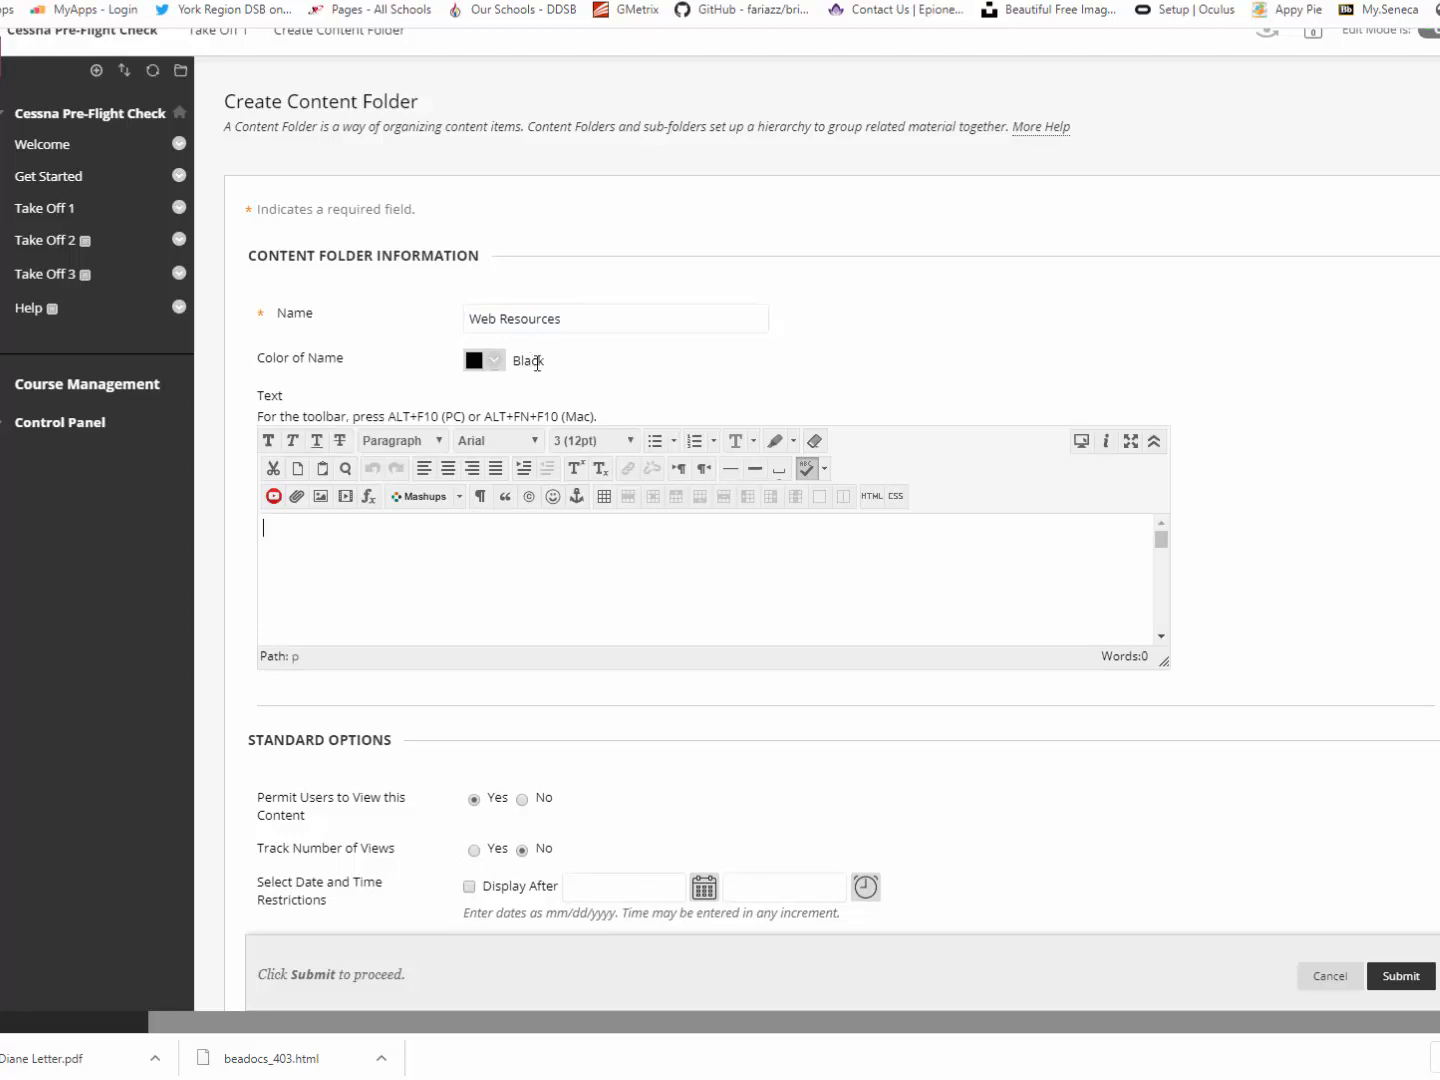
scroll(534, 362, down, 1)
scroll(721, 520, down, 3)
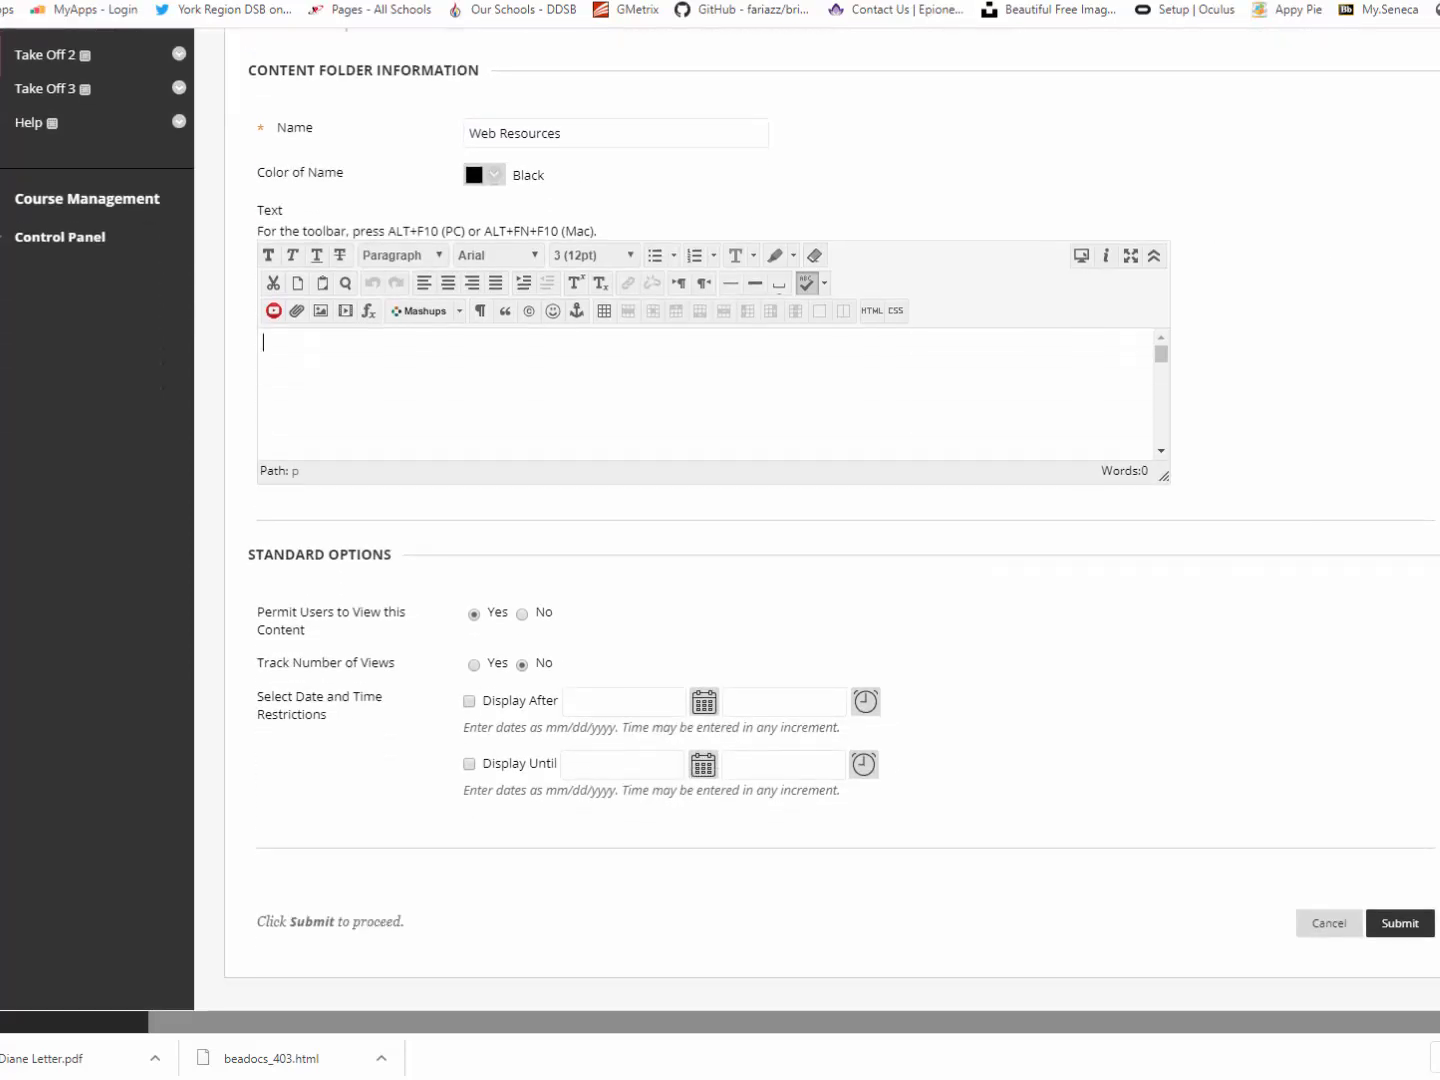
click(1400, 923)
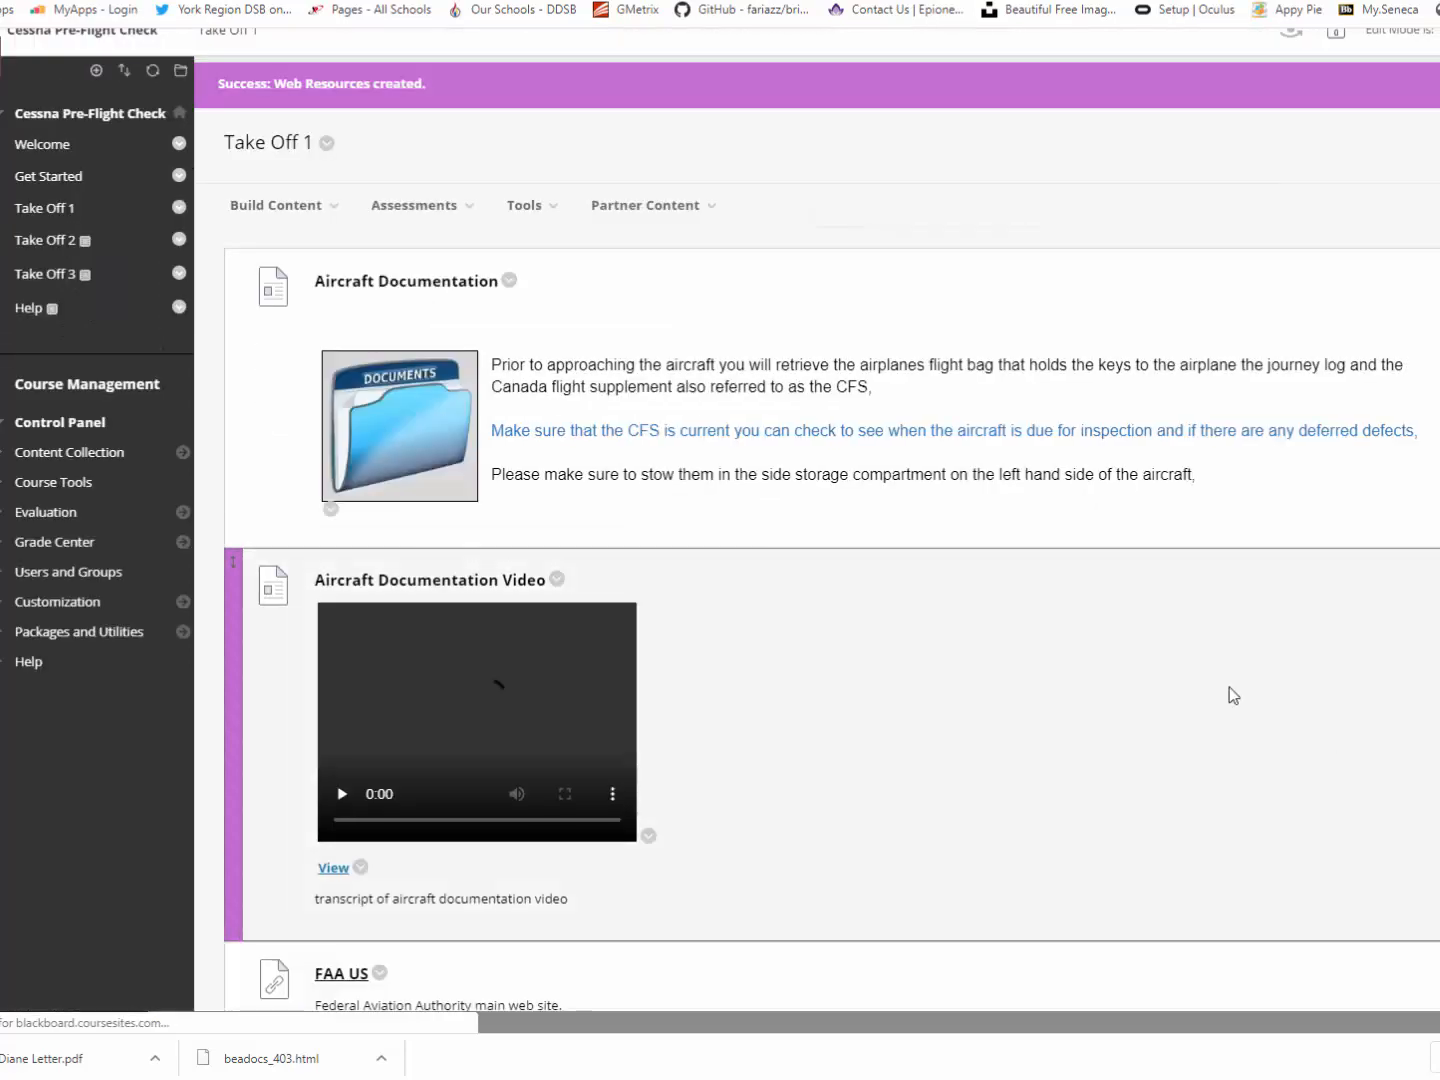
Open the Web Resources folder and look at its options for building content
scroll(402, 498, down, 3)
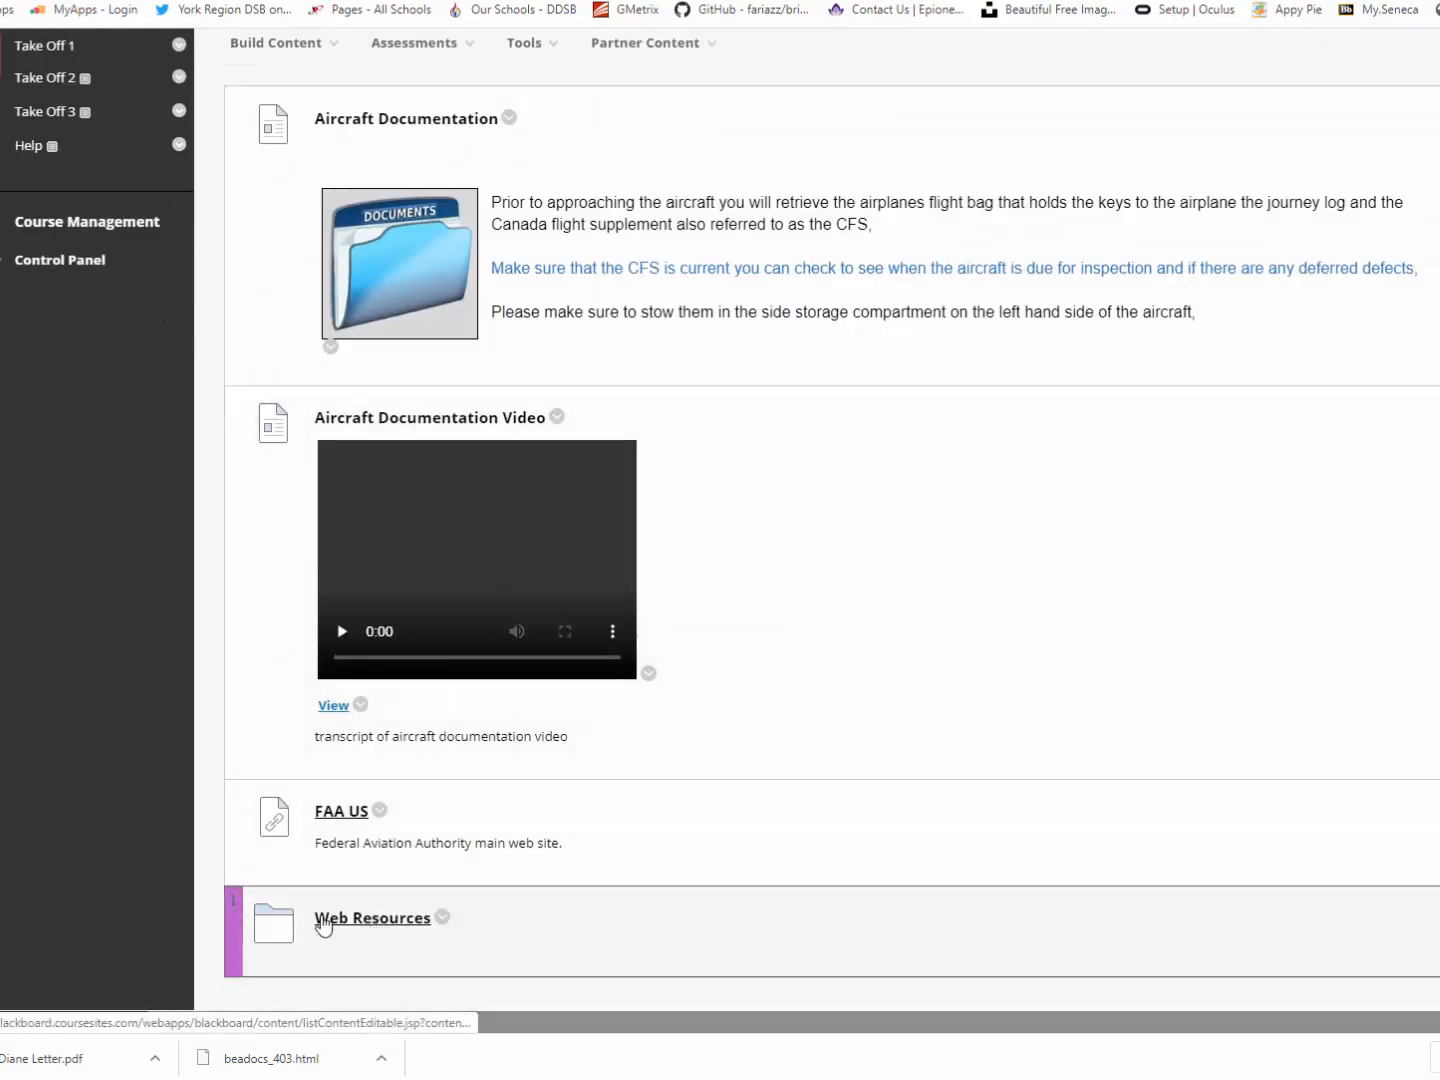
drag(234, 913, 275, 926)
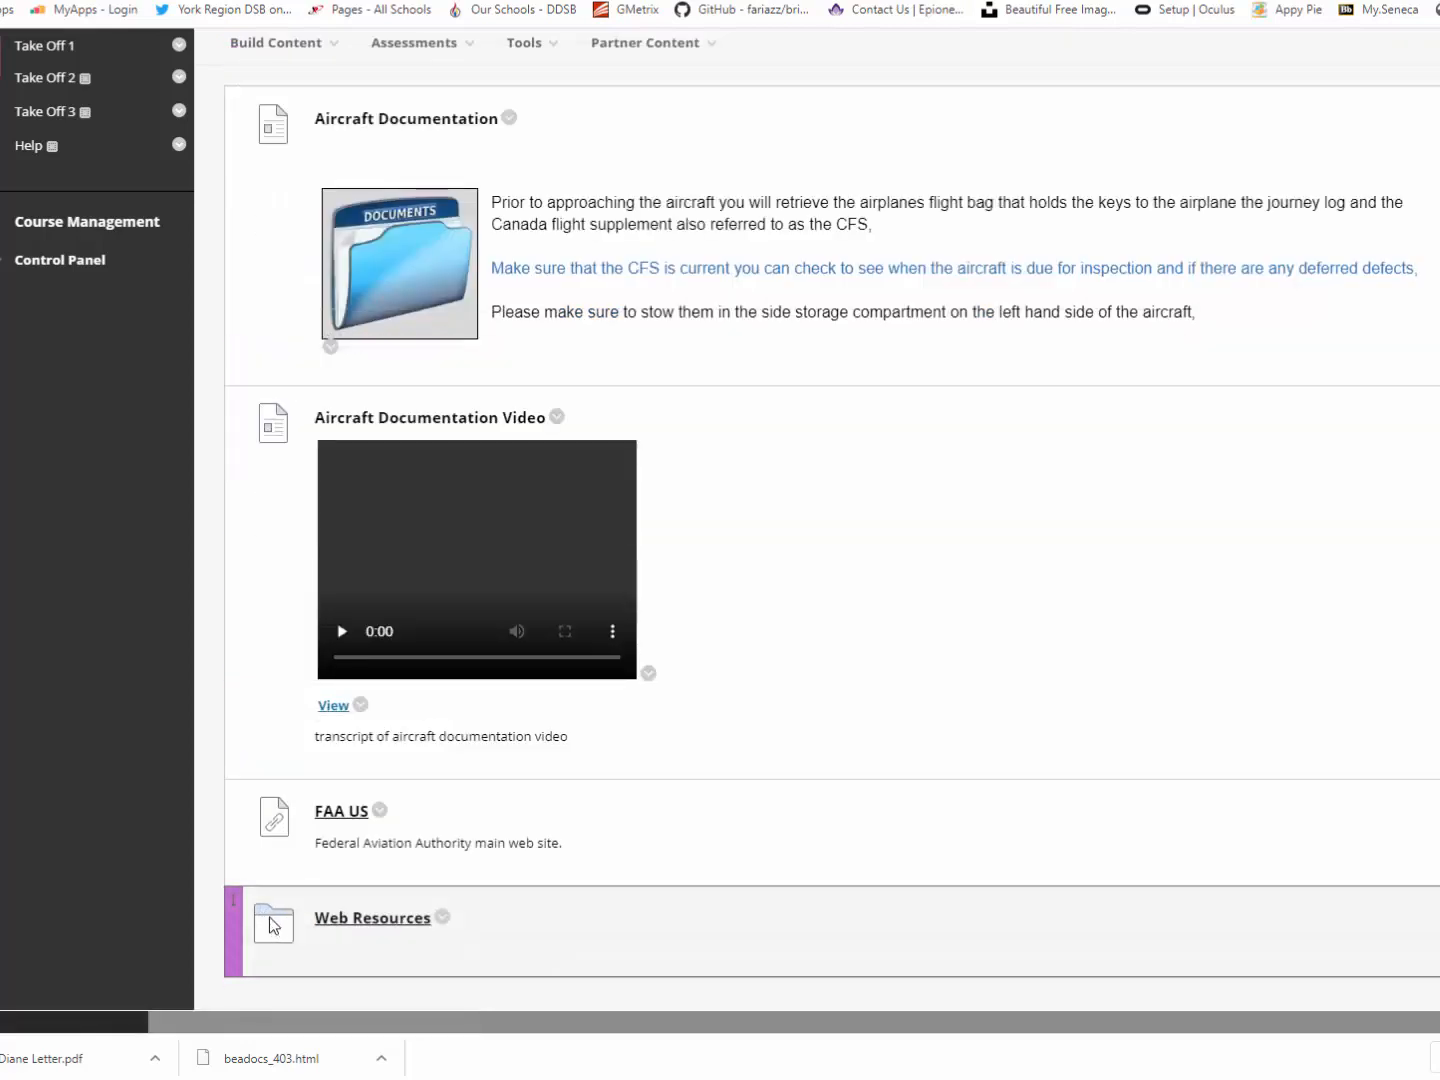
click(367, 920)
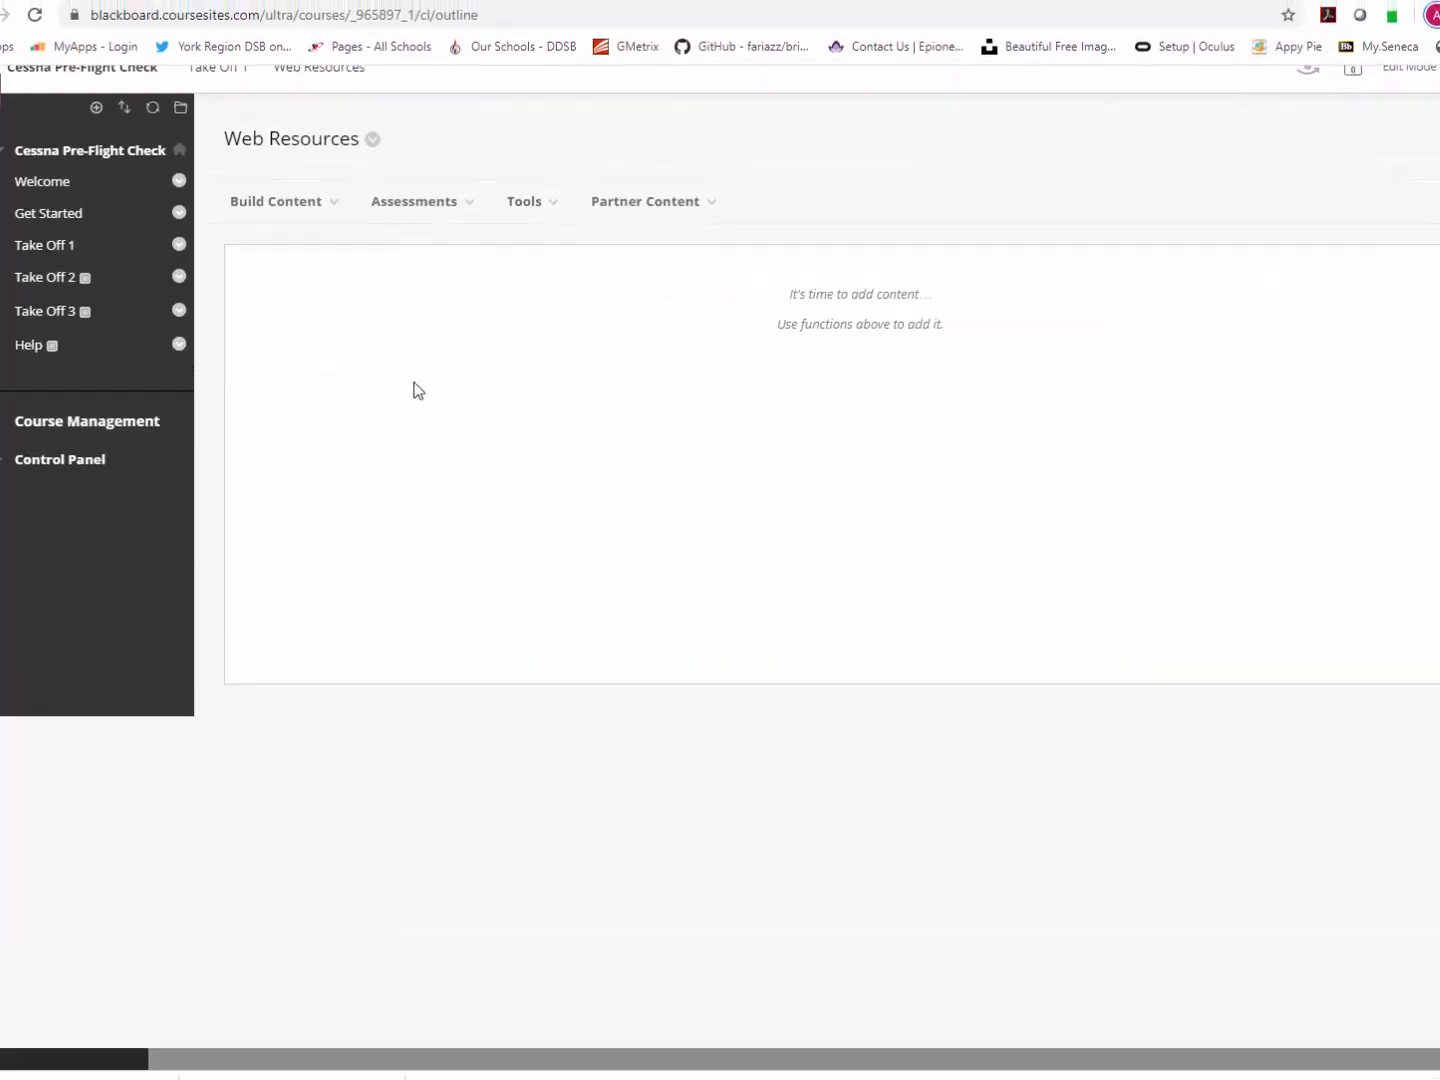
click(320, 210)
click(321, 203)
Move the FAA US web link from Take Off 1 into the /Take Off 1/Web Resources folder
click(55, 245)
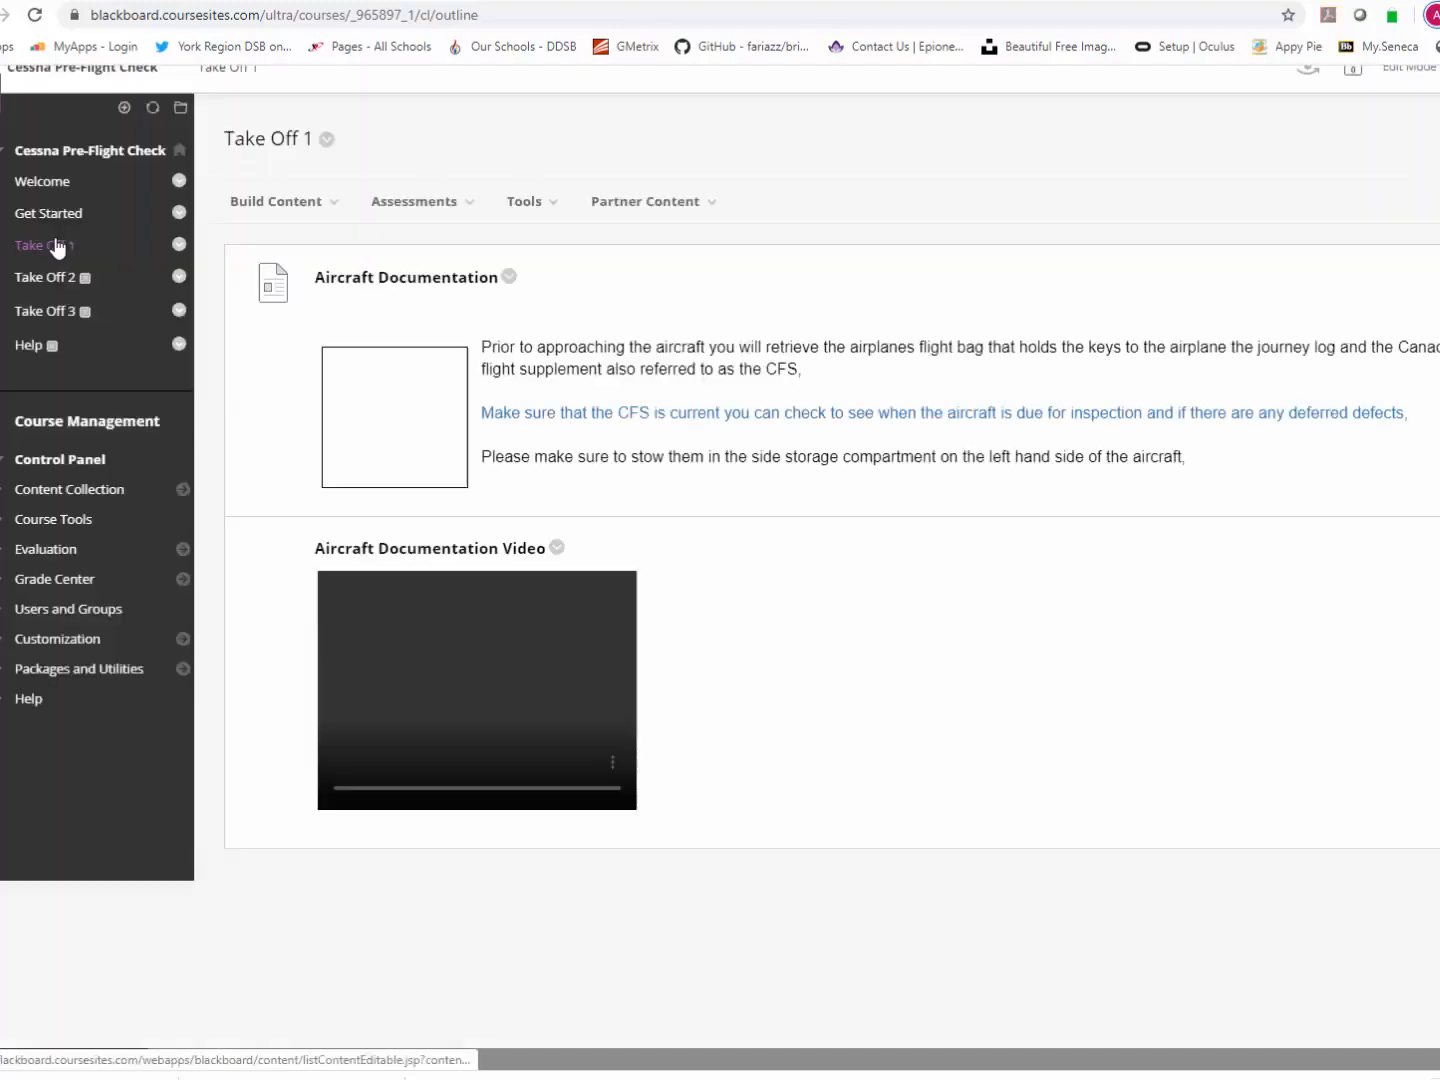
scroll(744, 889, down, 1)
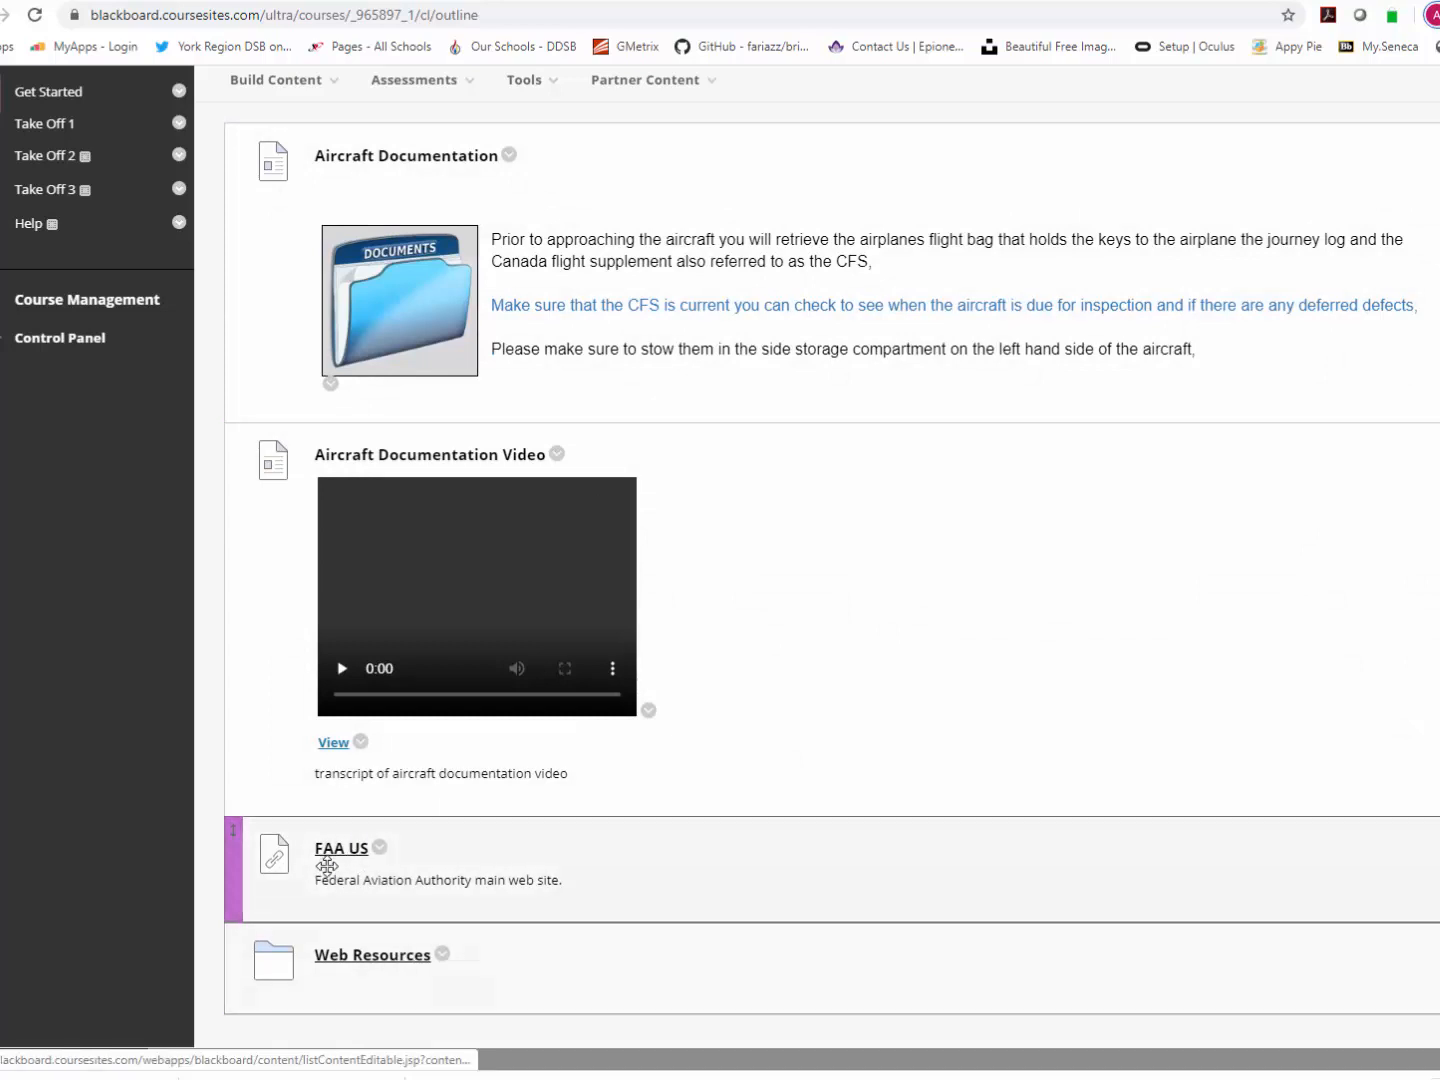
click(379, 848)
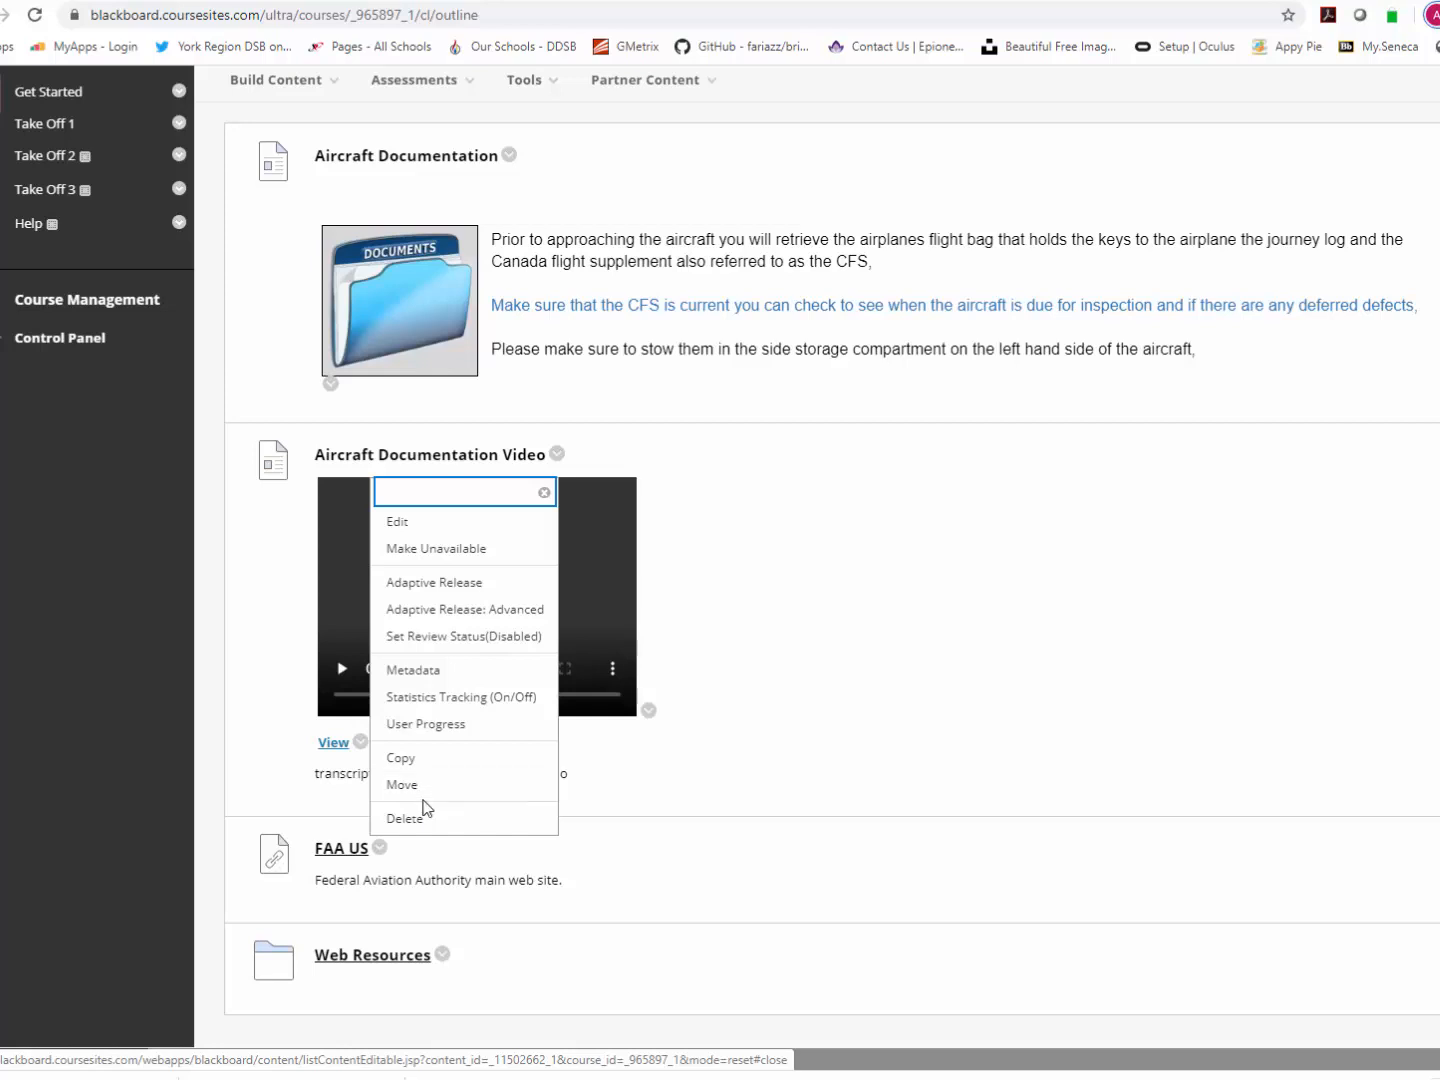
click(420, 787)
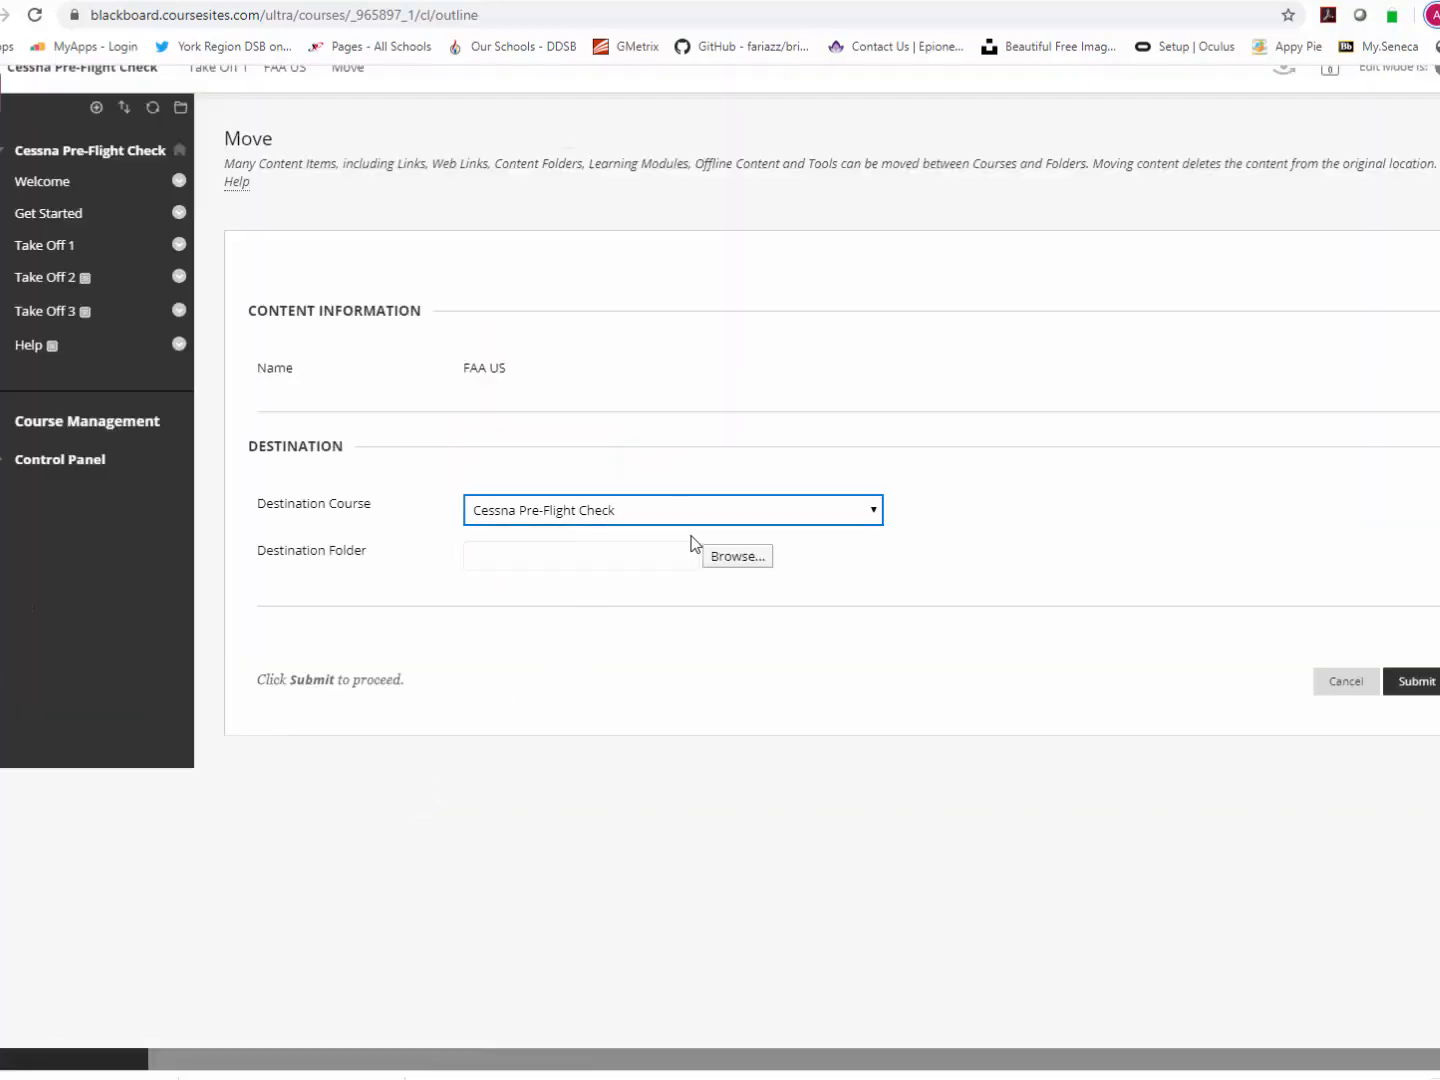
click(735, 562)
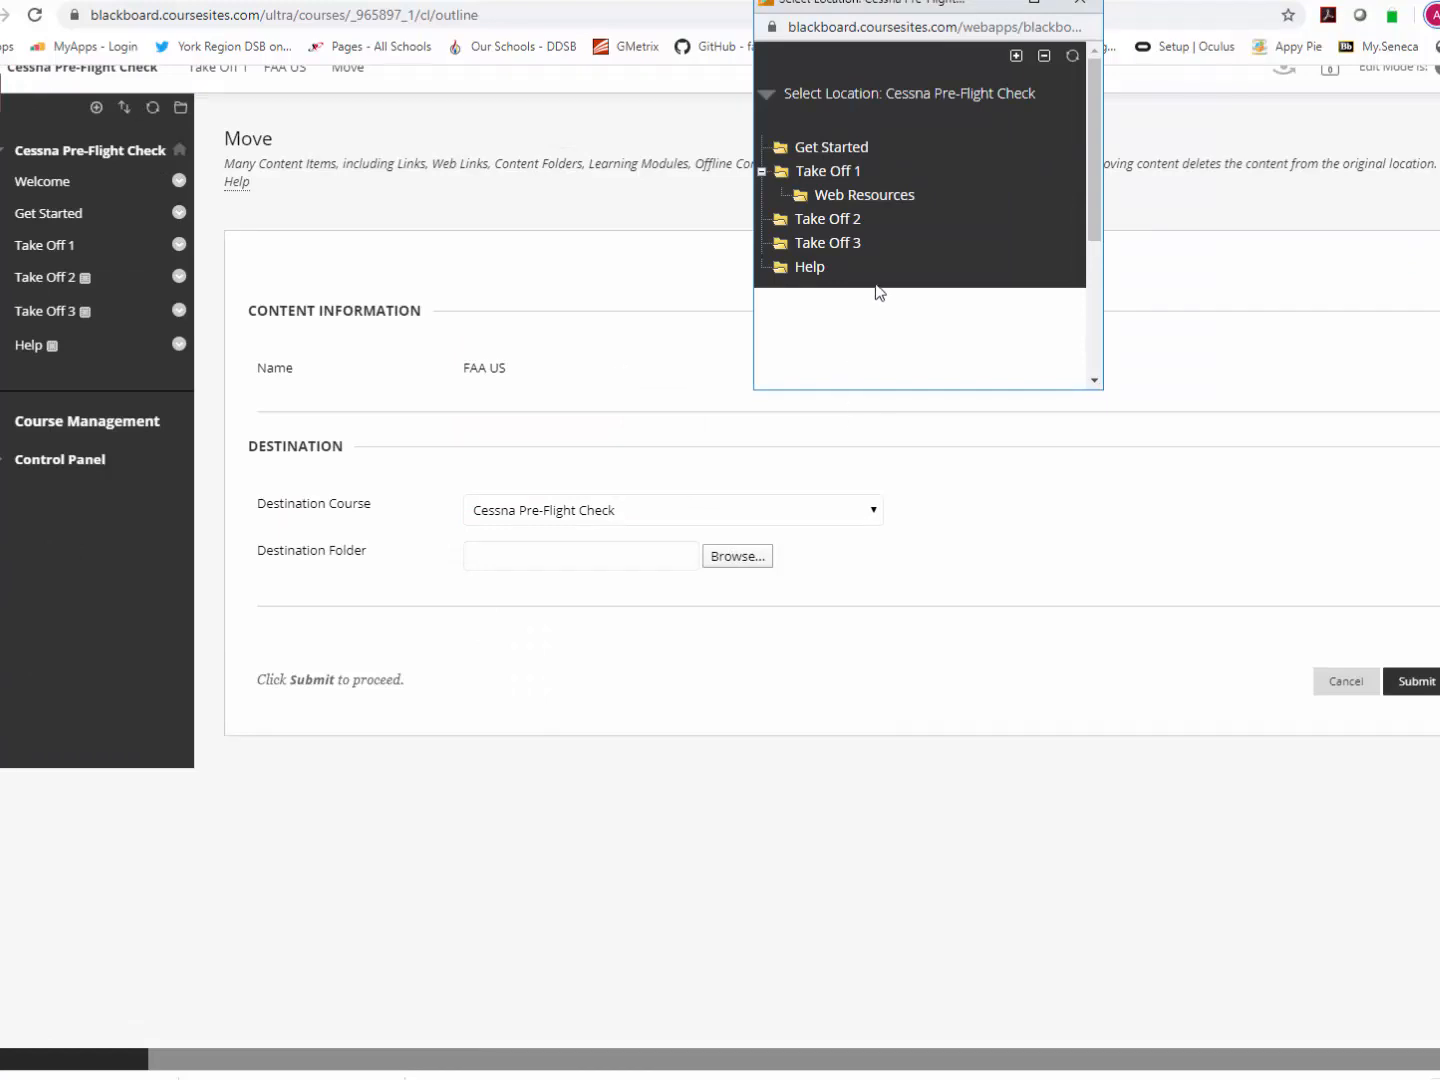
click(866, 199)
click(1412, 689)
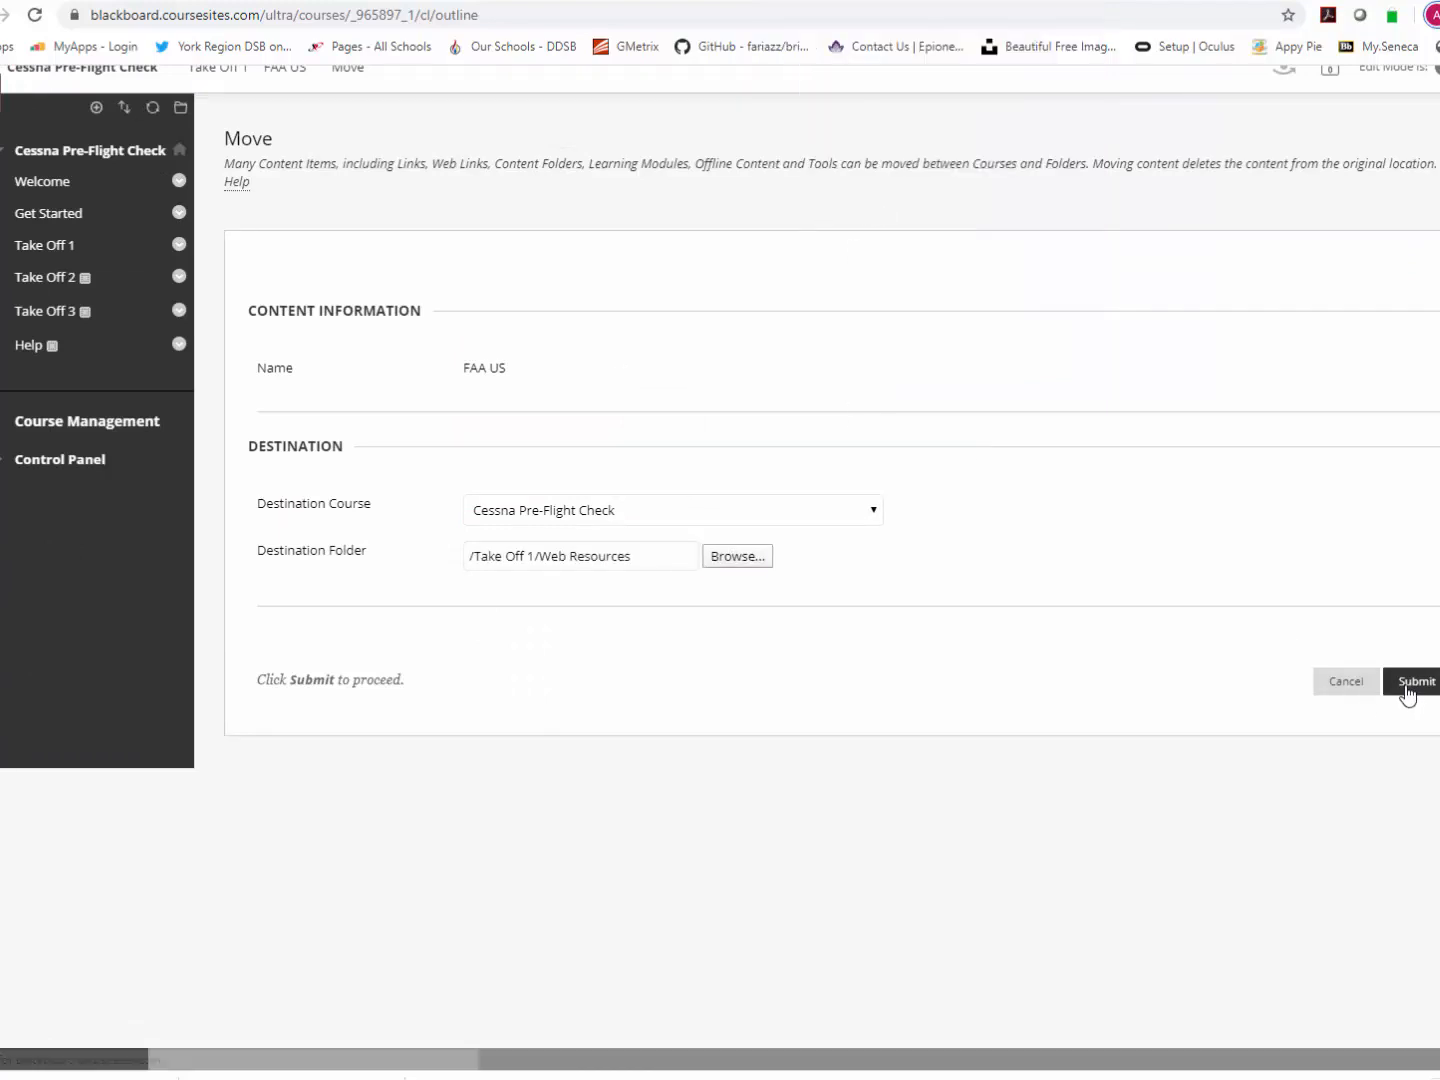
scroll(484, 767, down, 1)
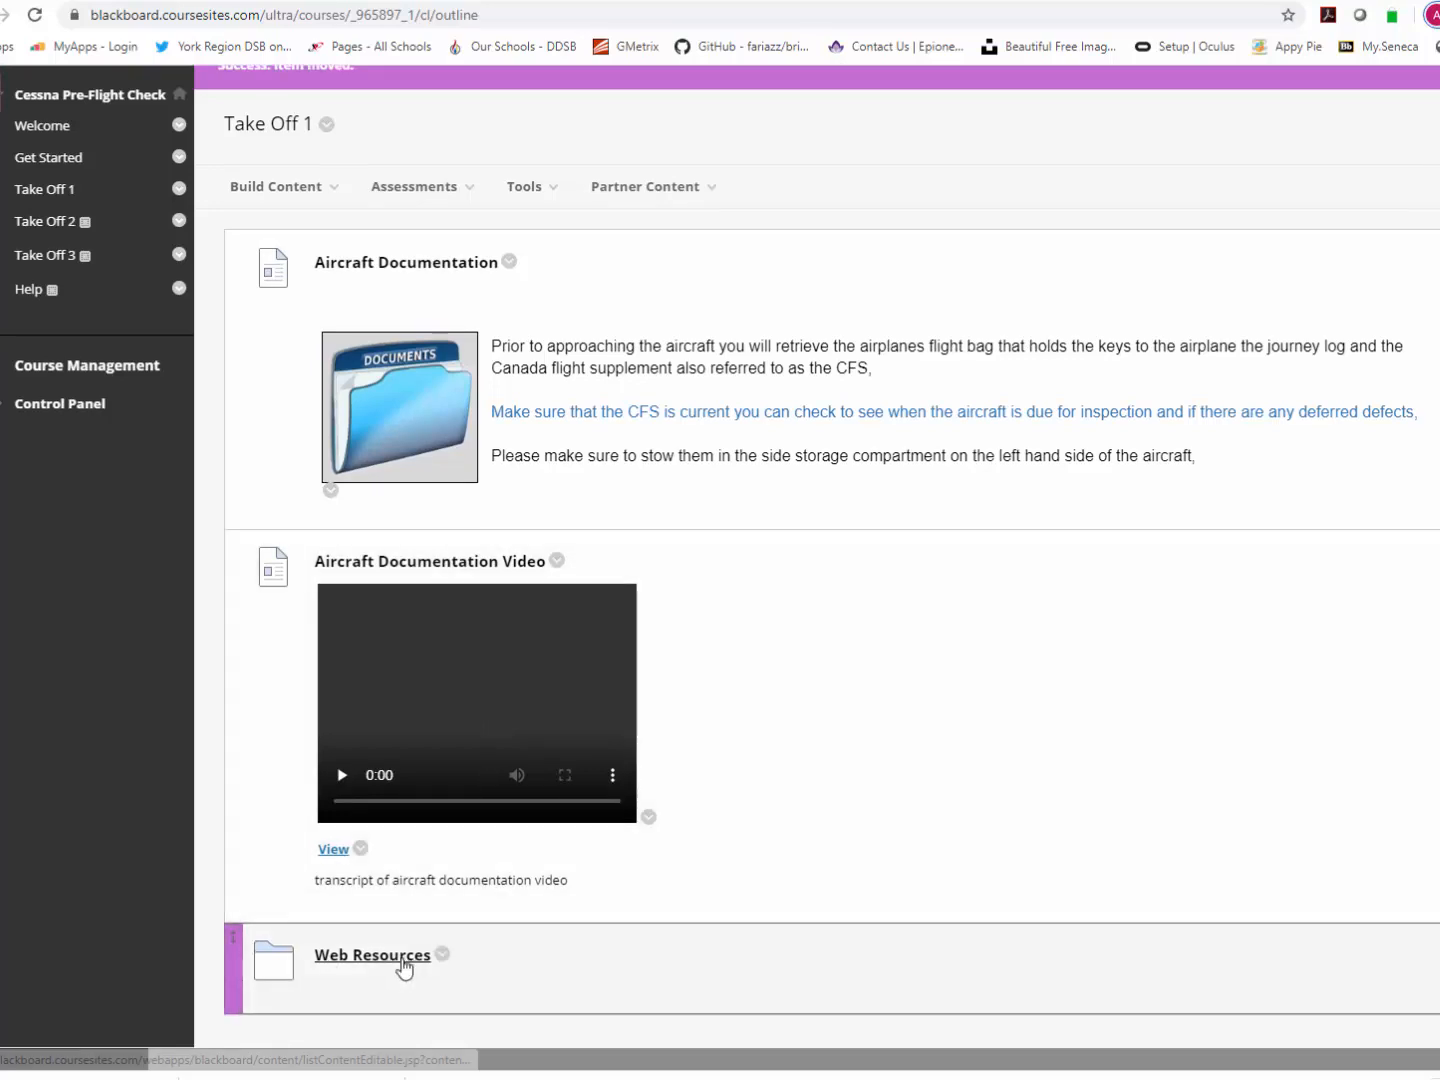
click(401, 959)
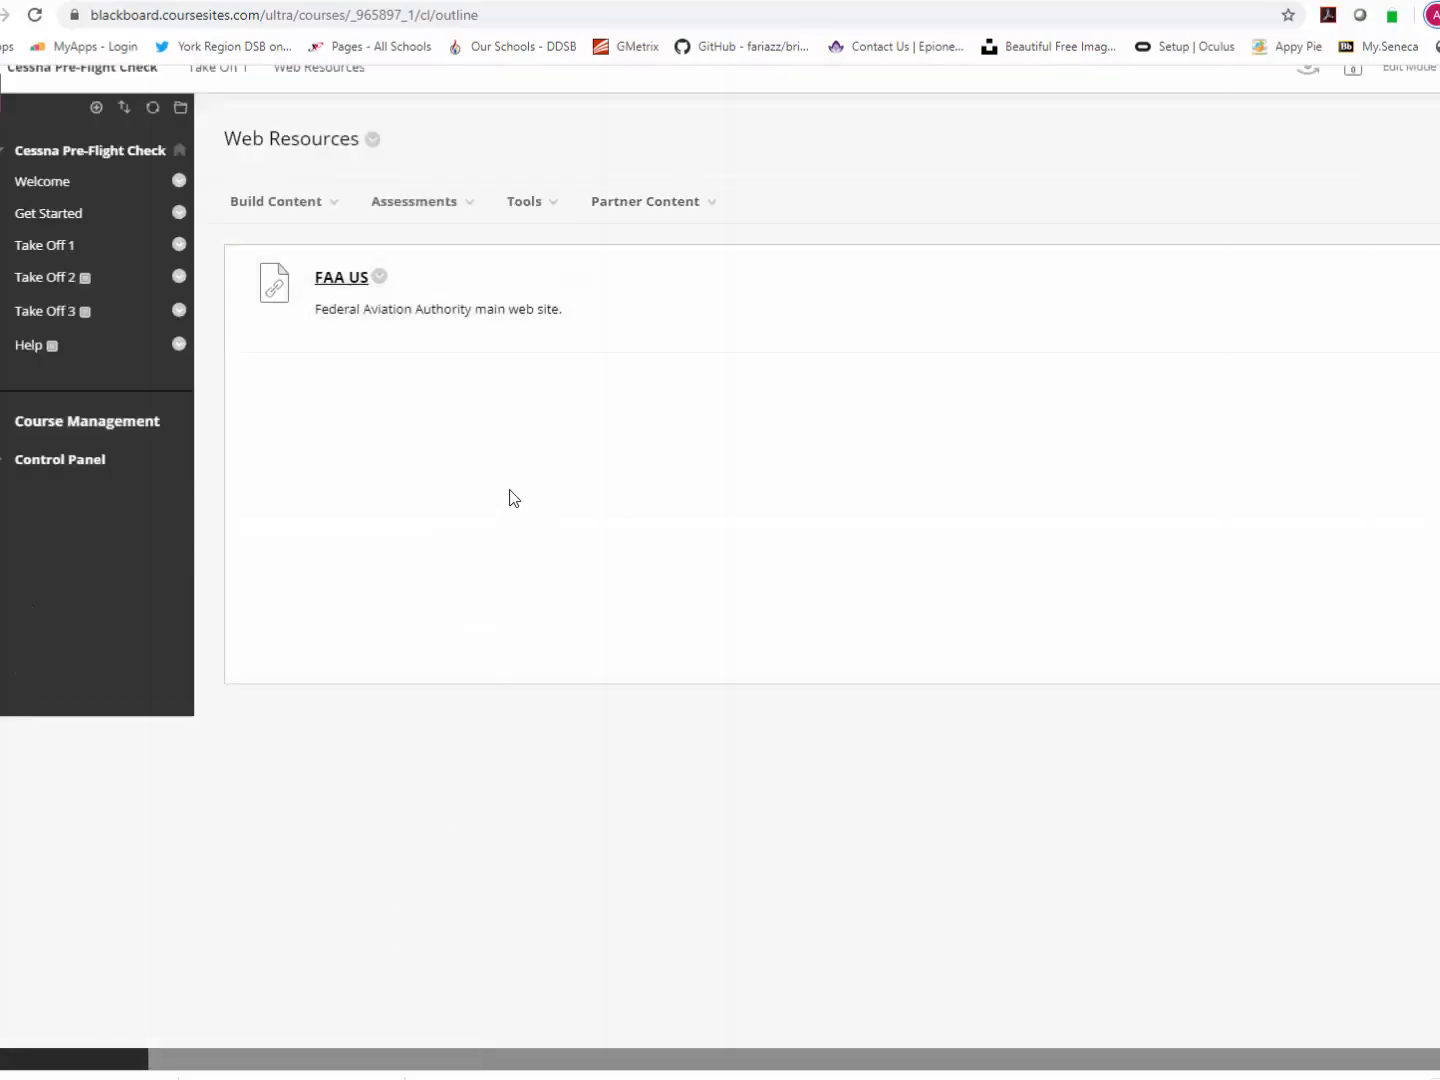
click(331, 208)
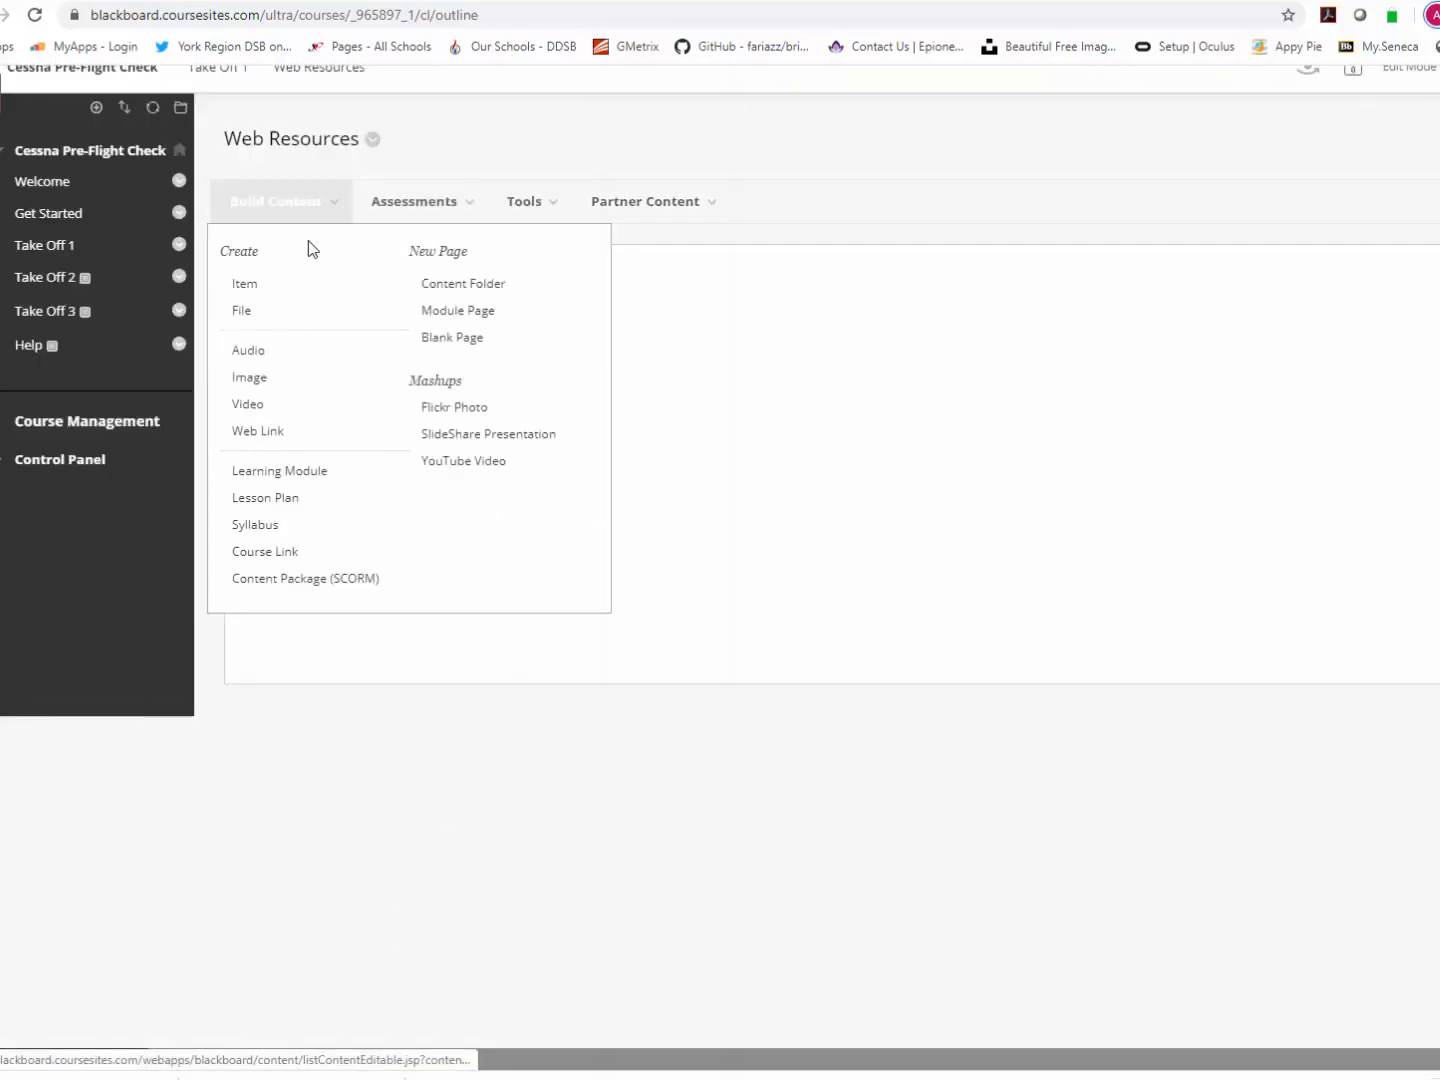
click(276, 437)
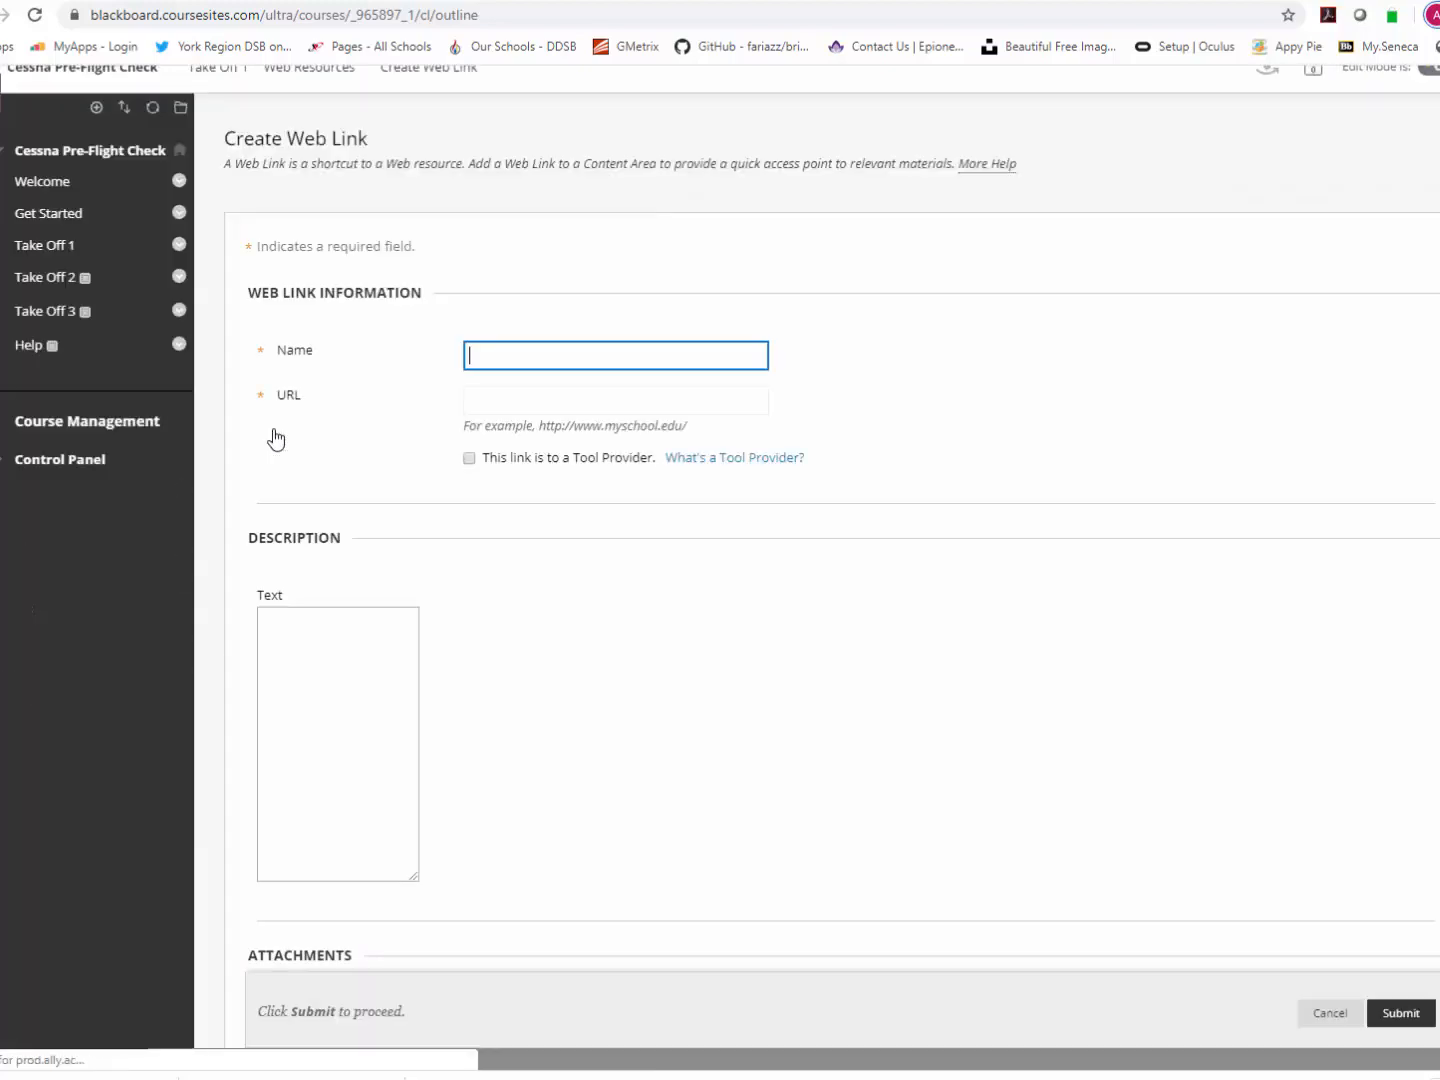
text(CAA)
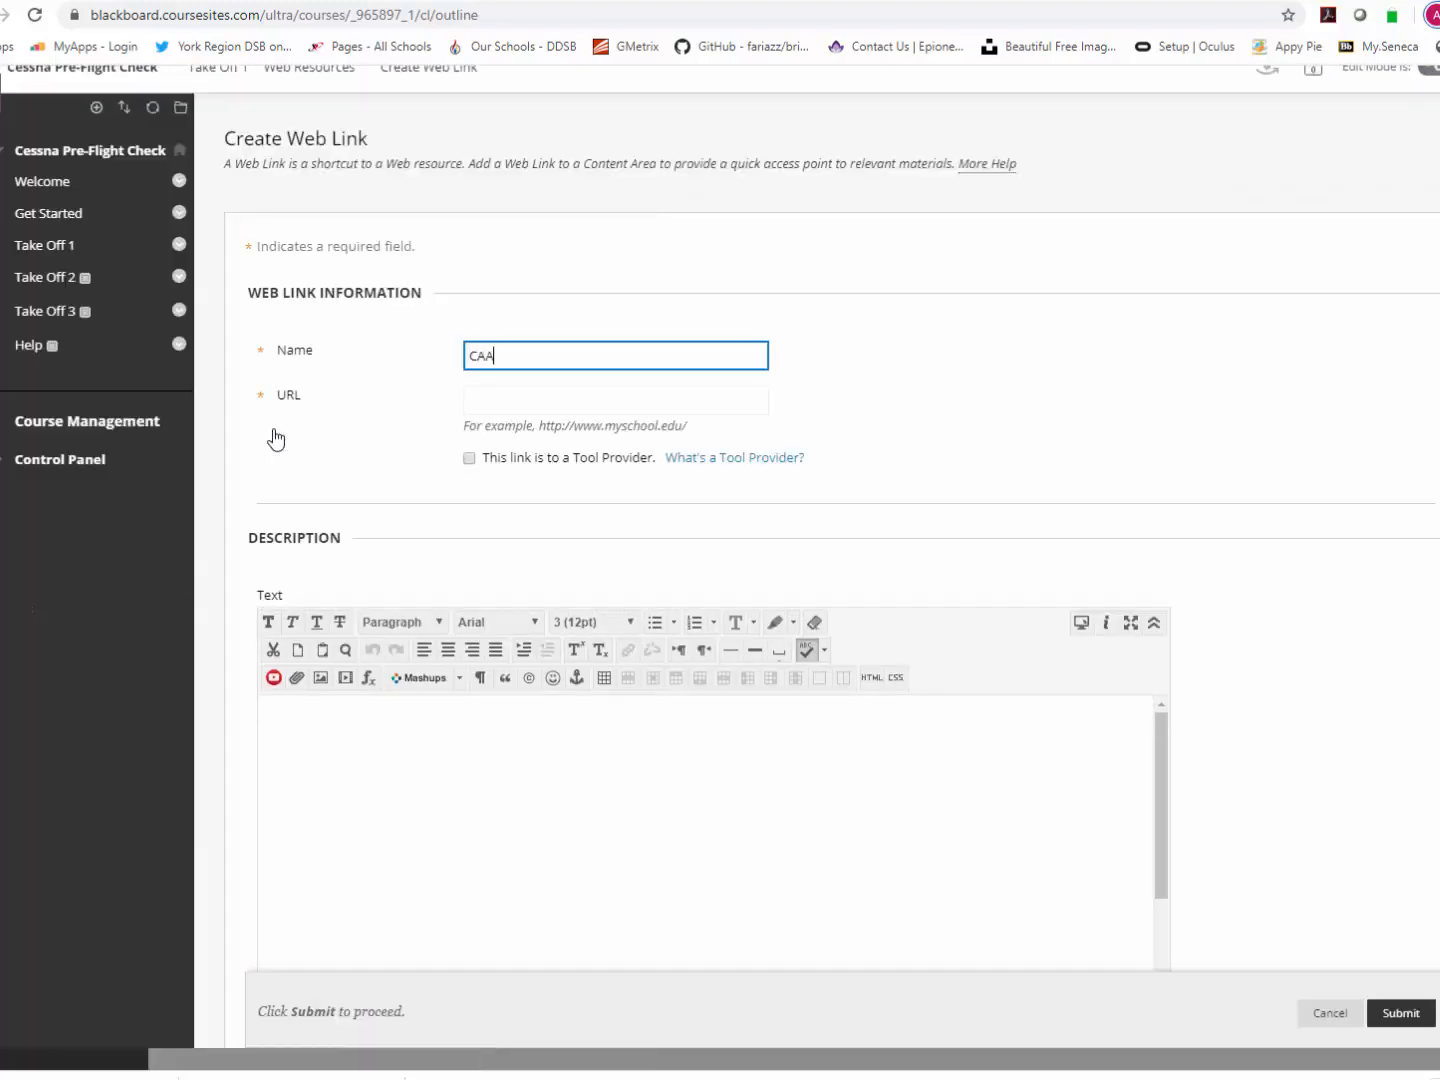
key(Tab)
text(h)
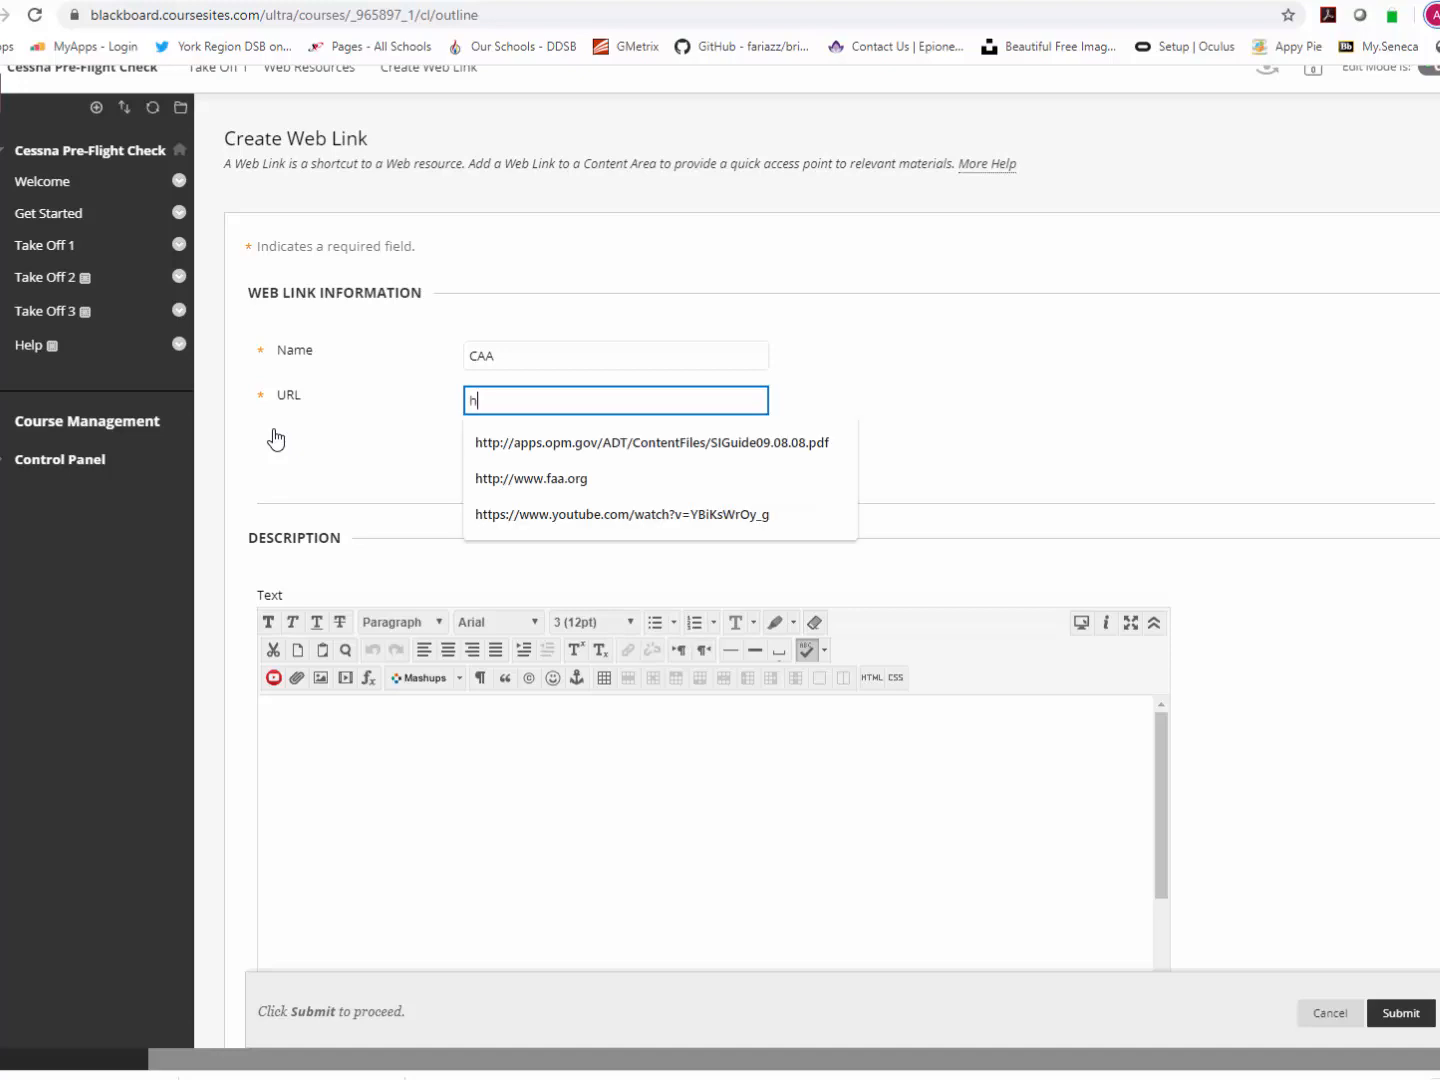
text(ttp://w)
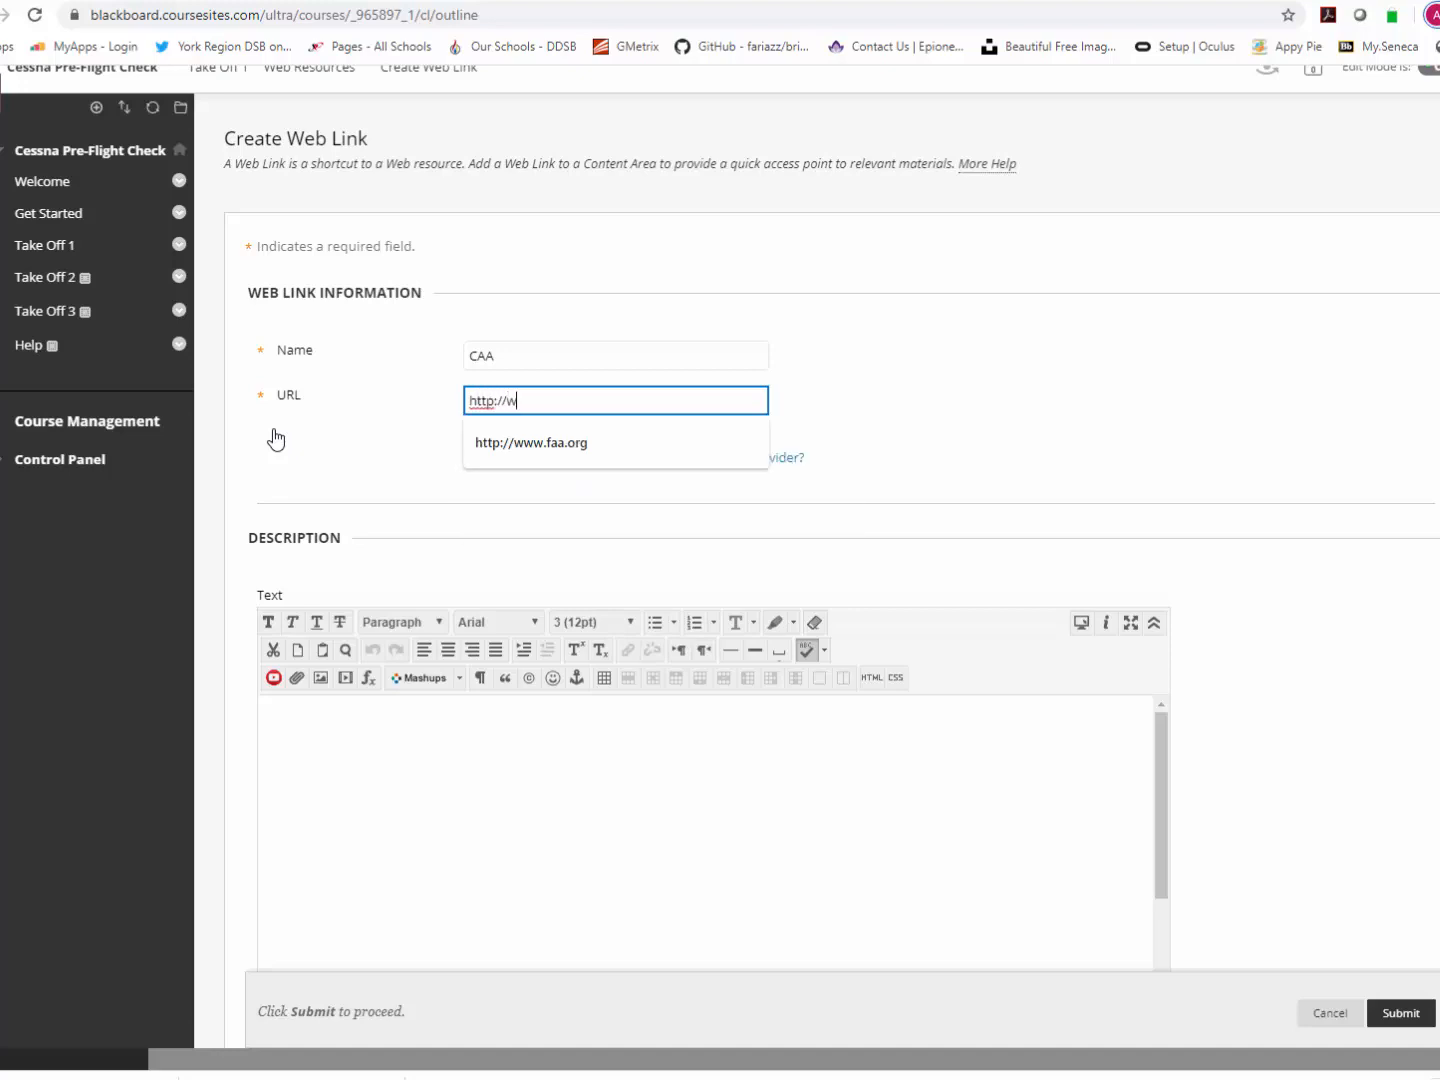
text(ww.caa)
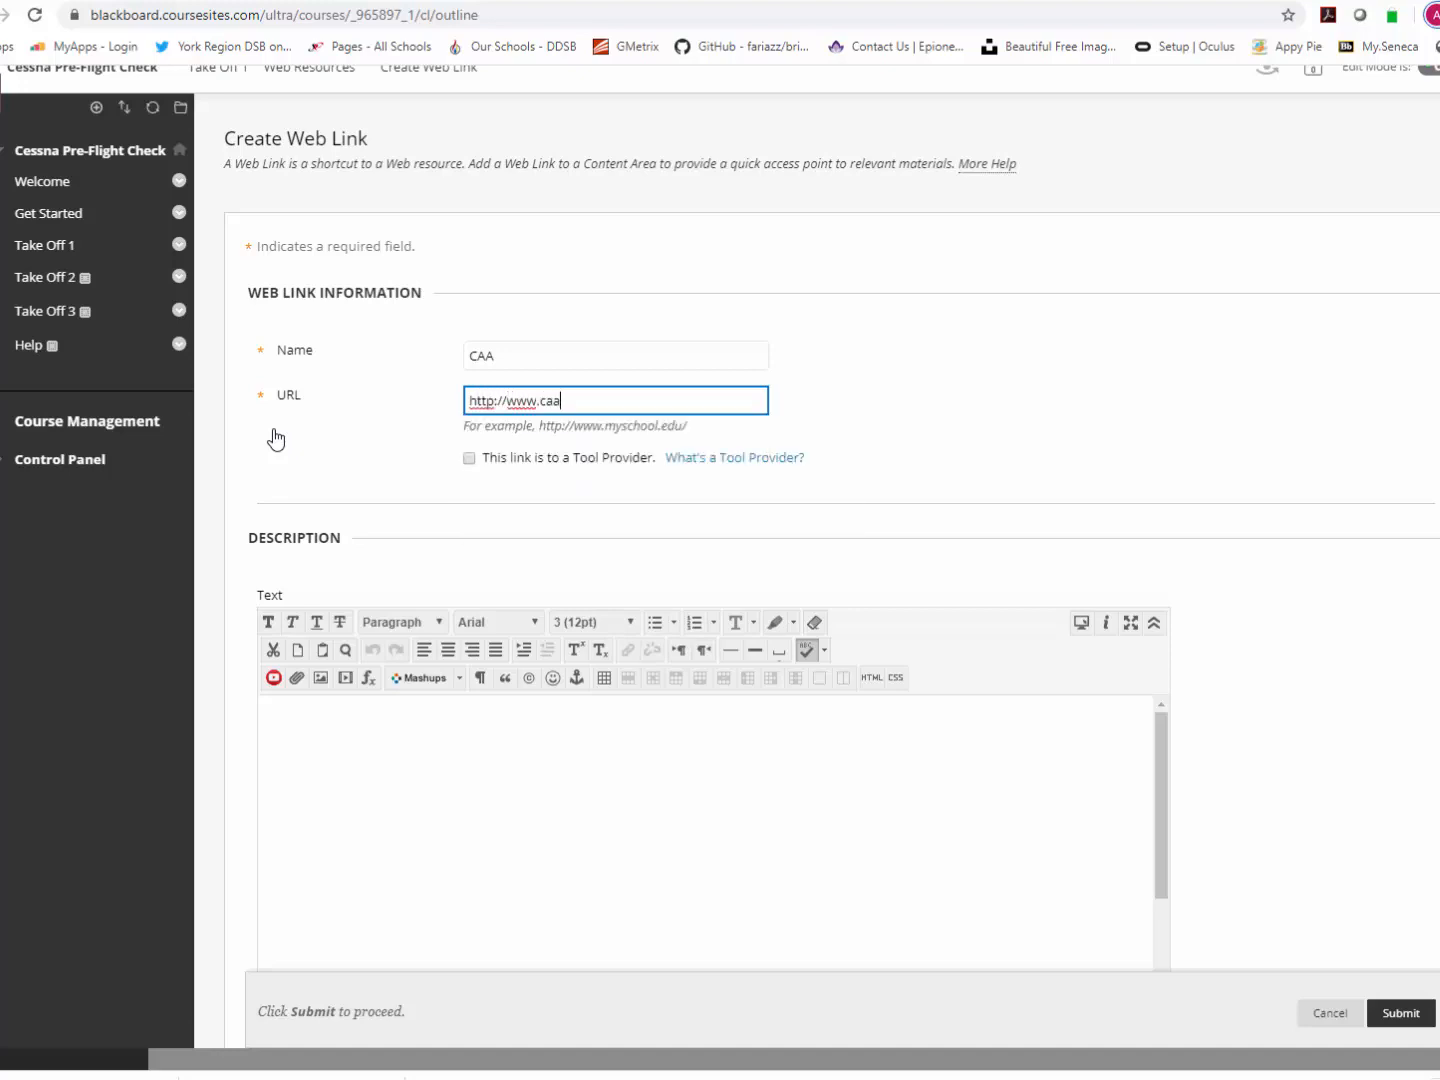
text(.org)
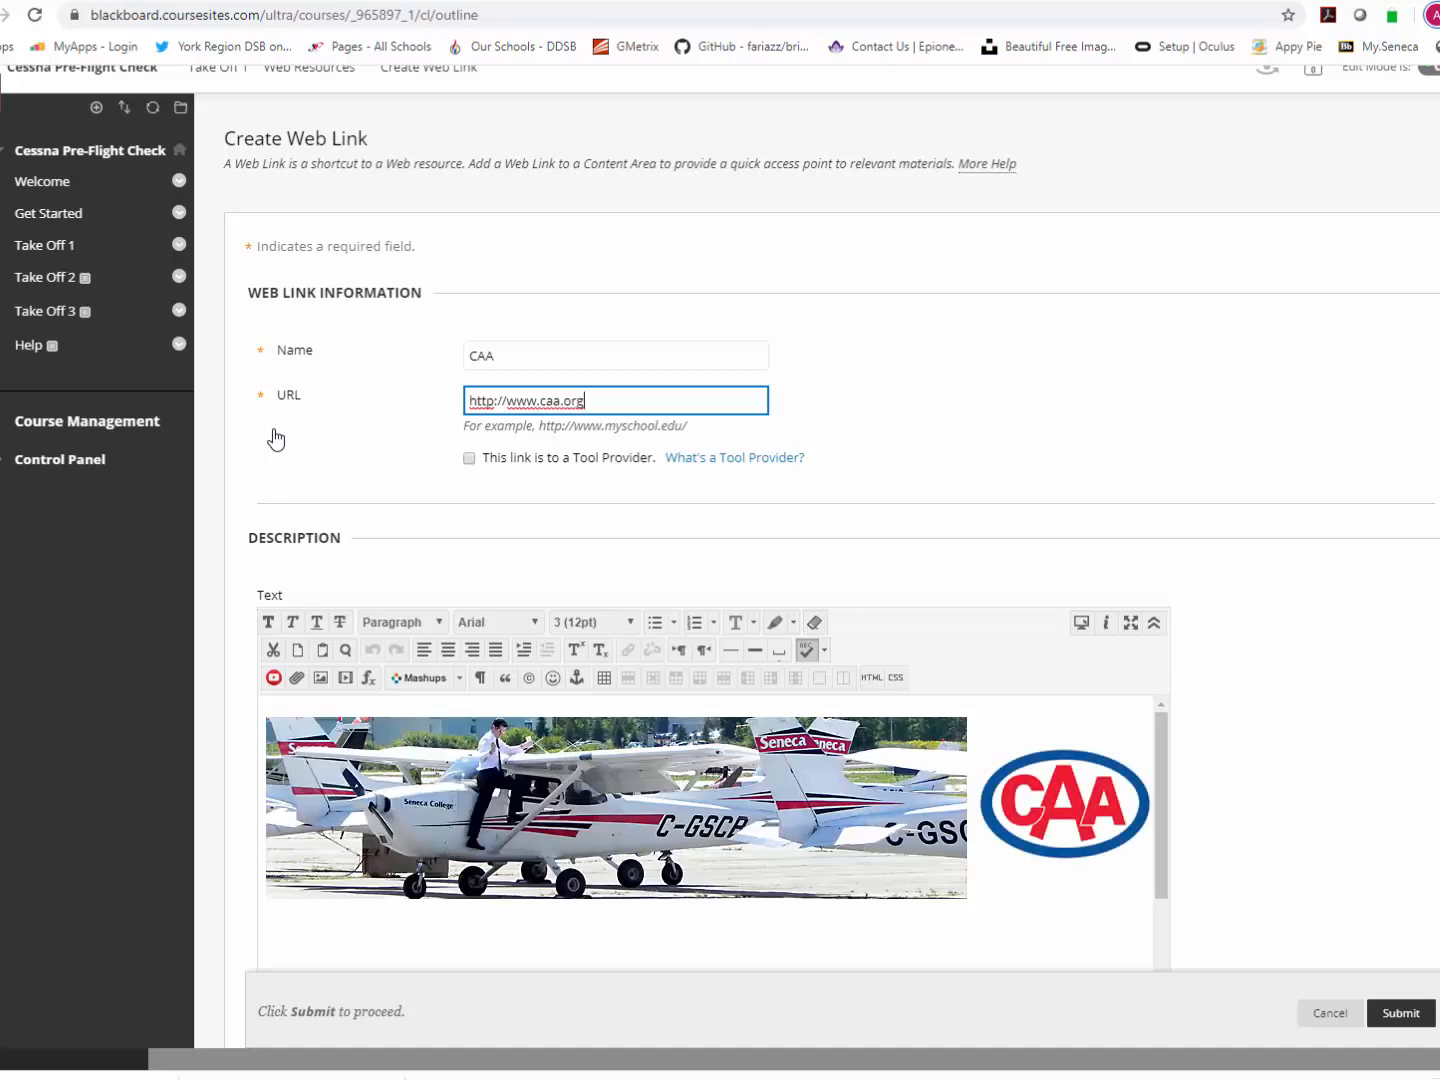
click(1399, 1014)
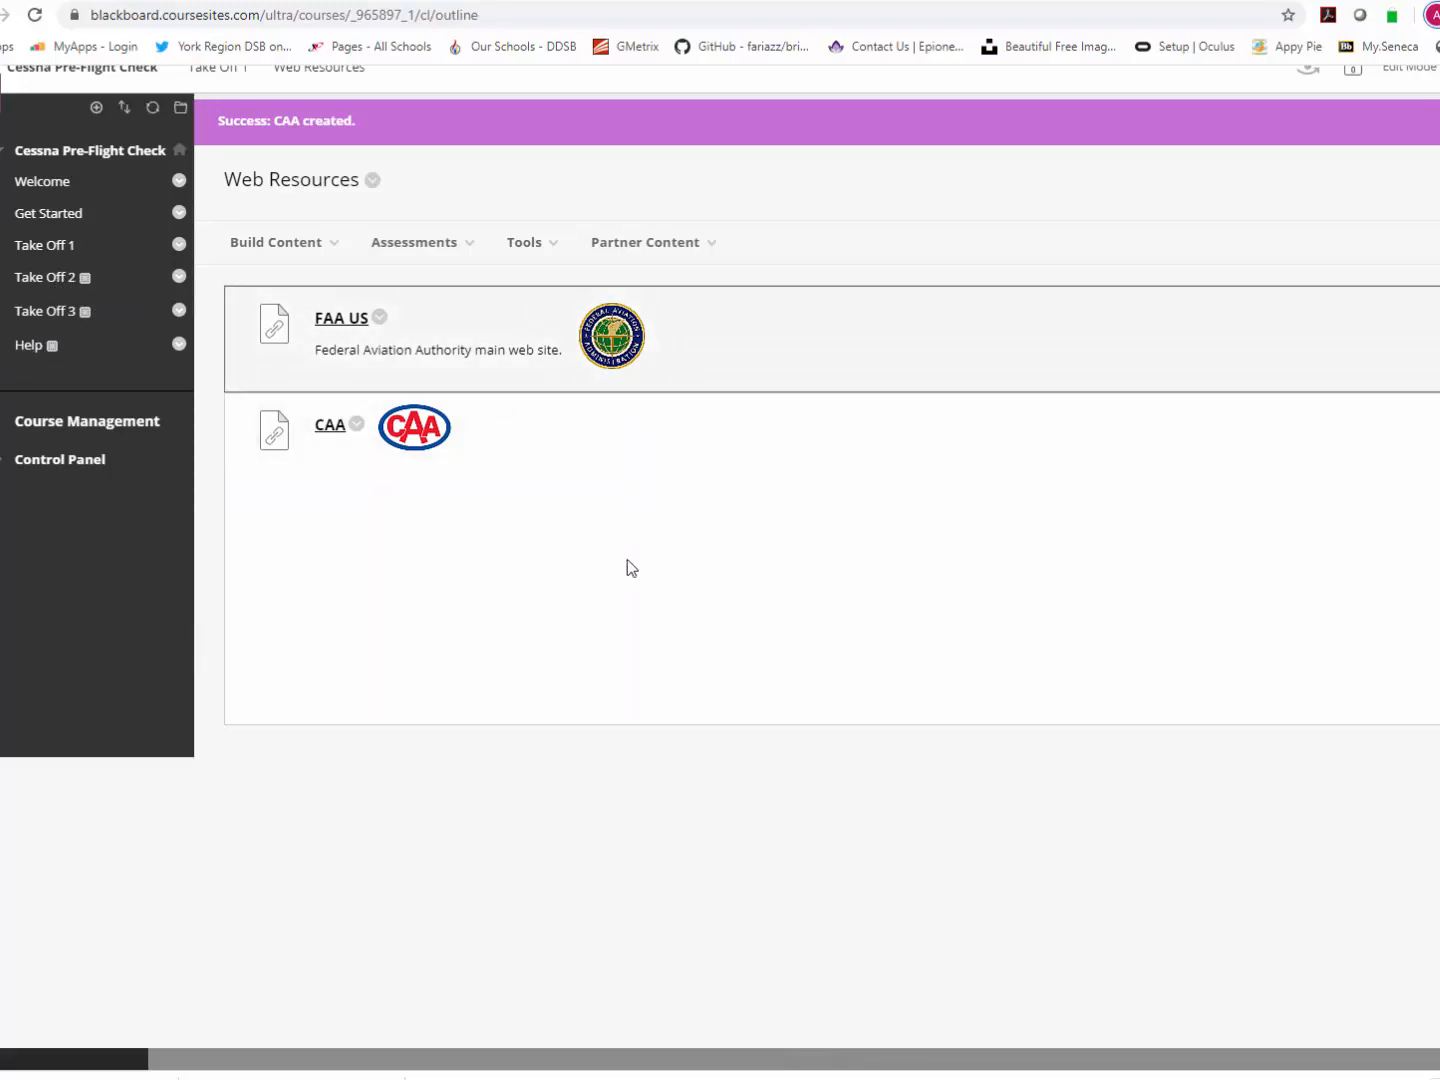
Go to the Take Off 2 content area and start a new content item named "Safety Checklist"
scroll(572, 545, up, 1)
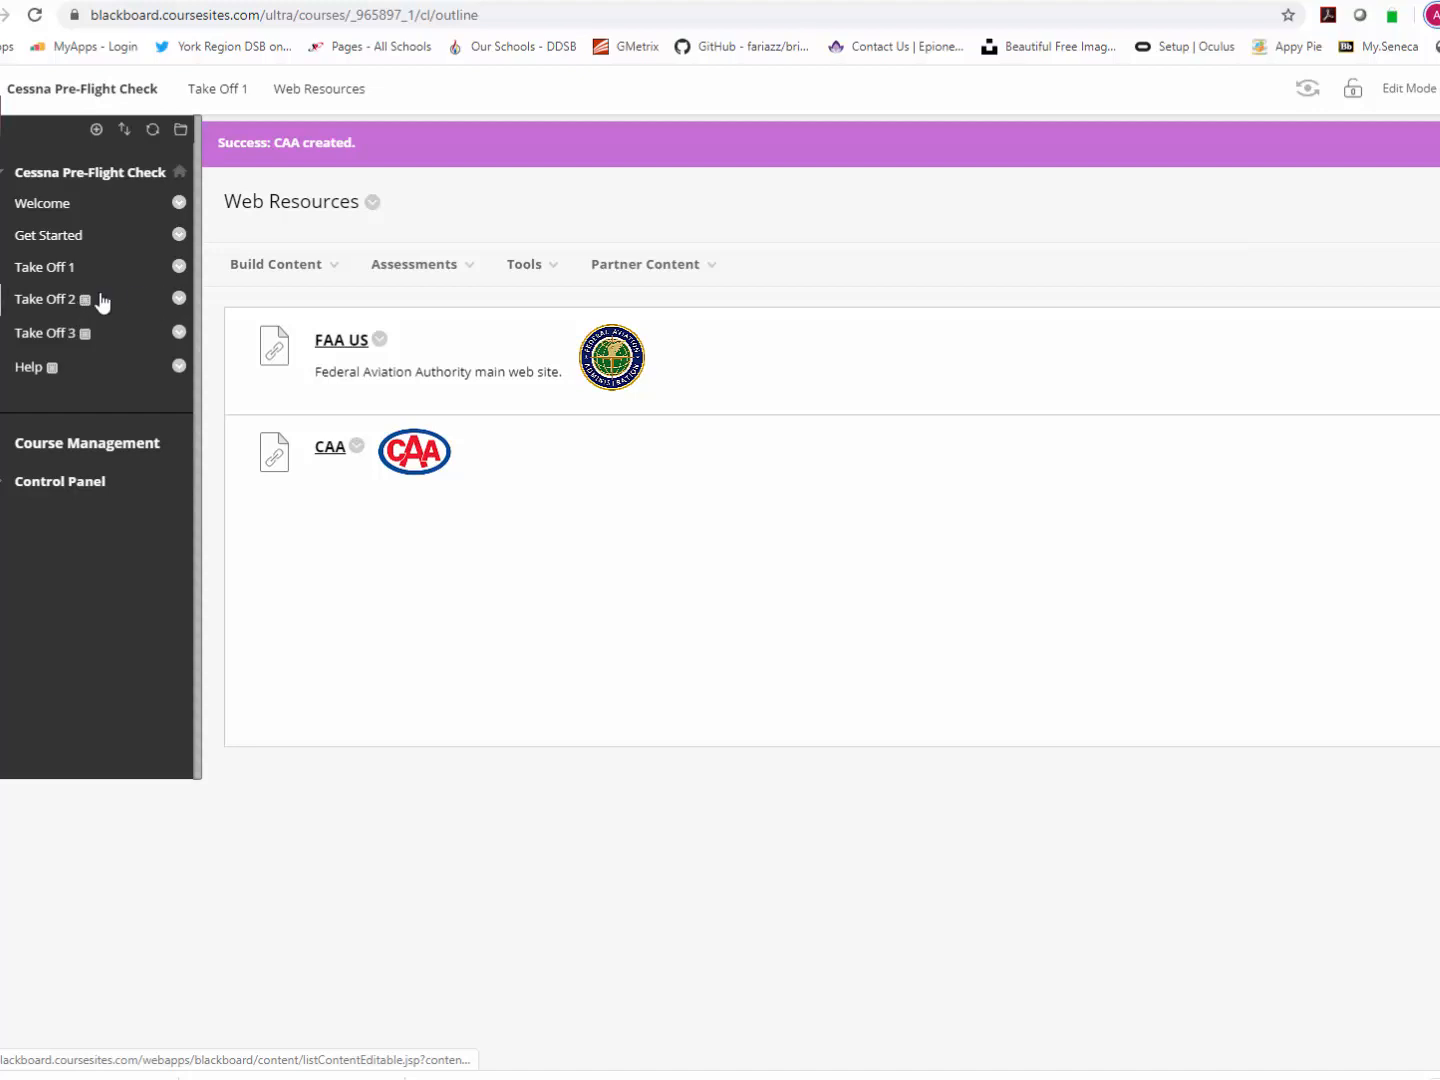
click(50, 280)
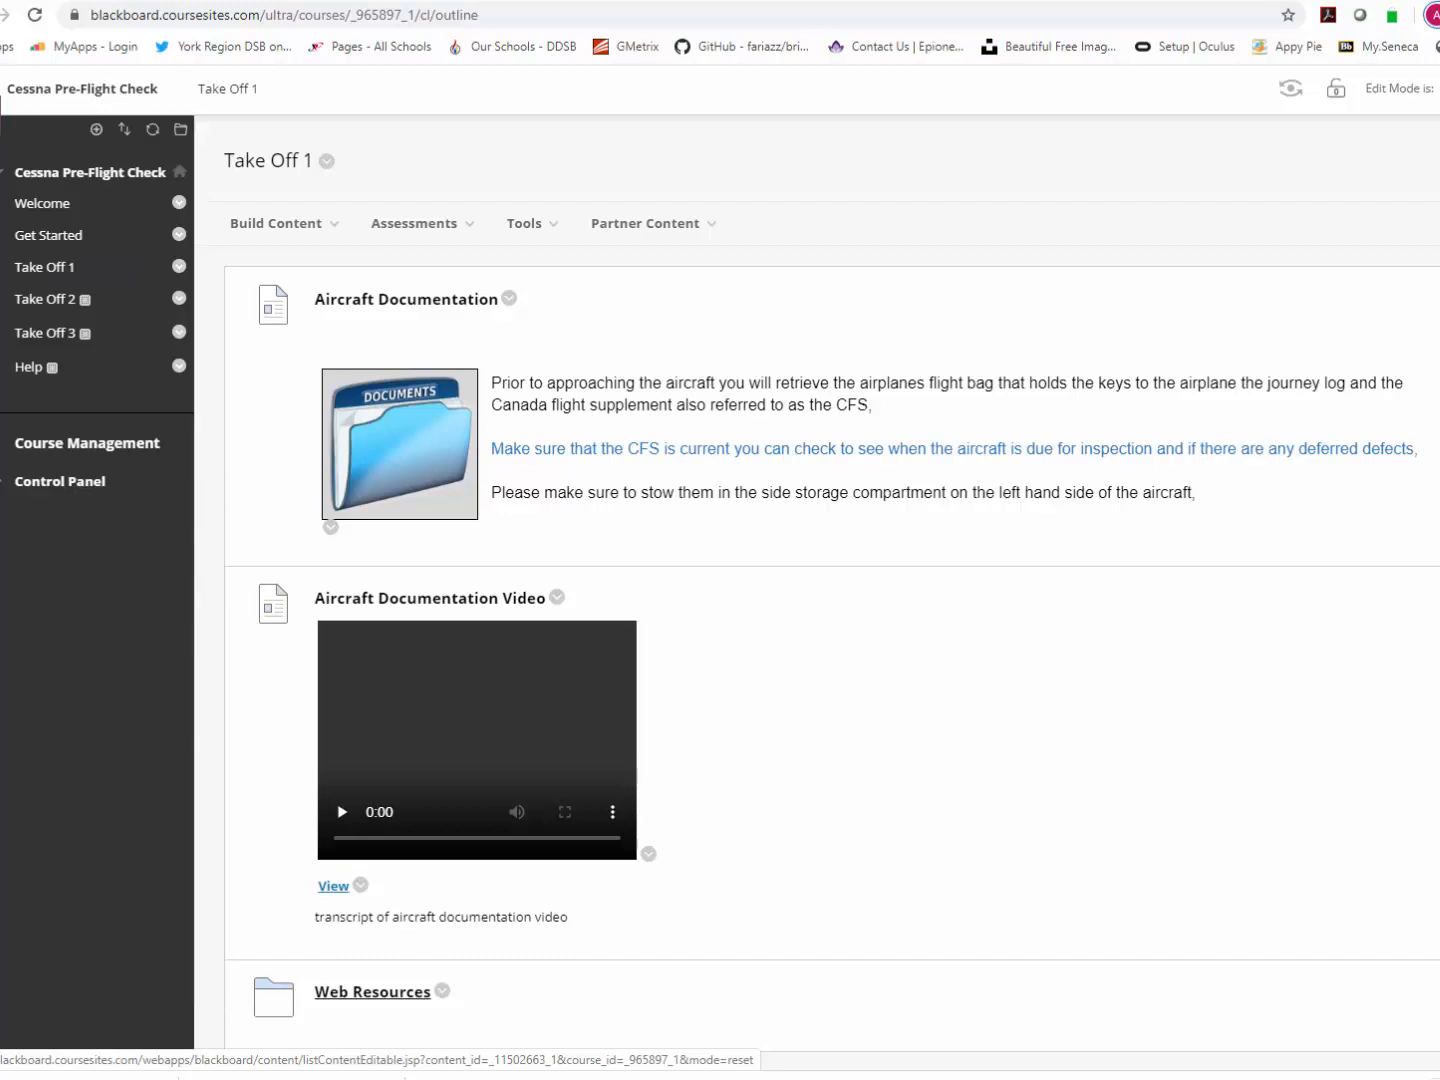
click(50, 300)
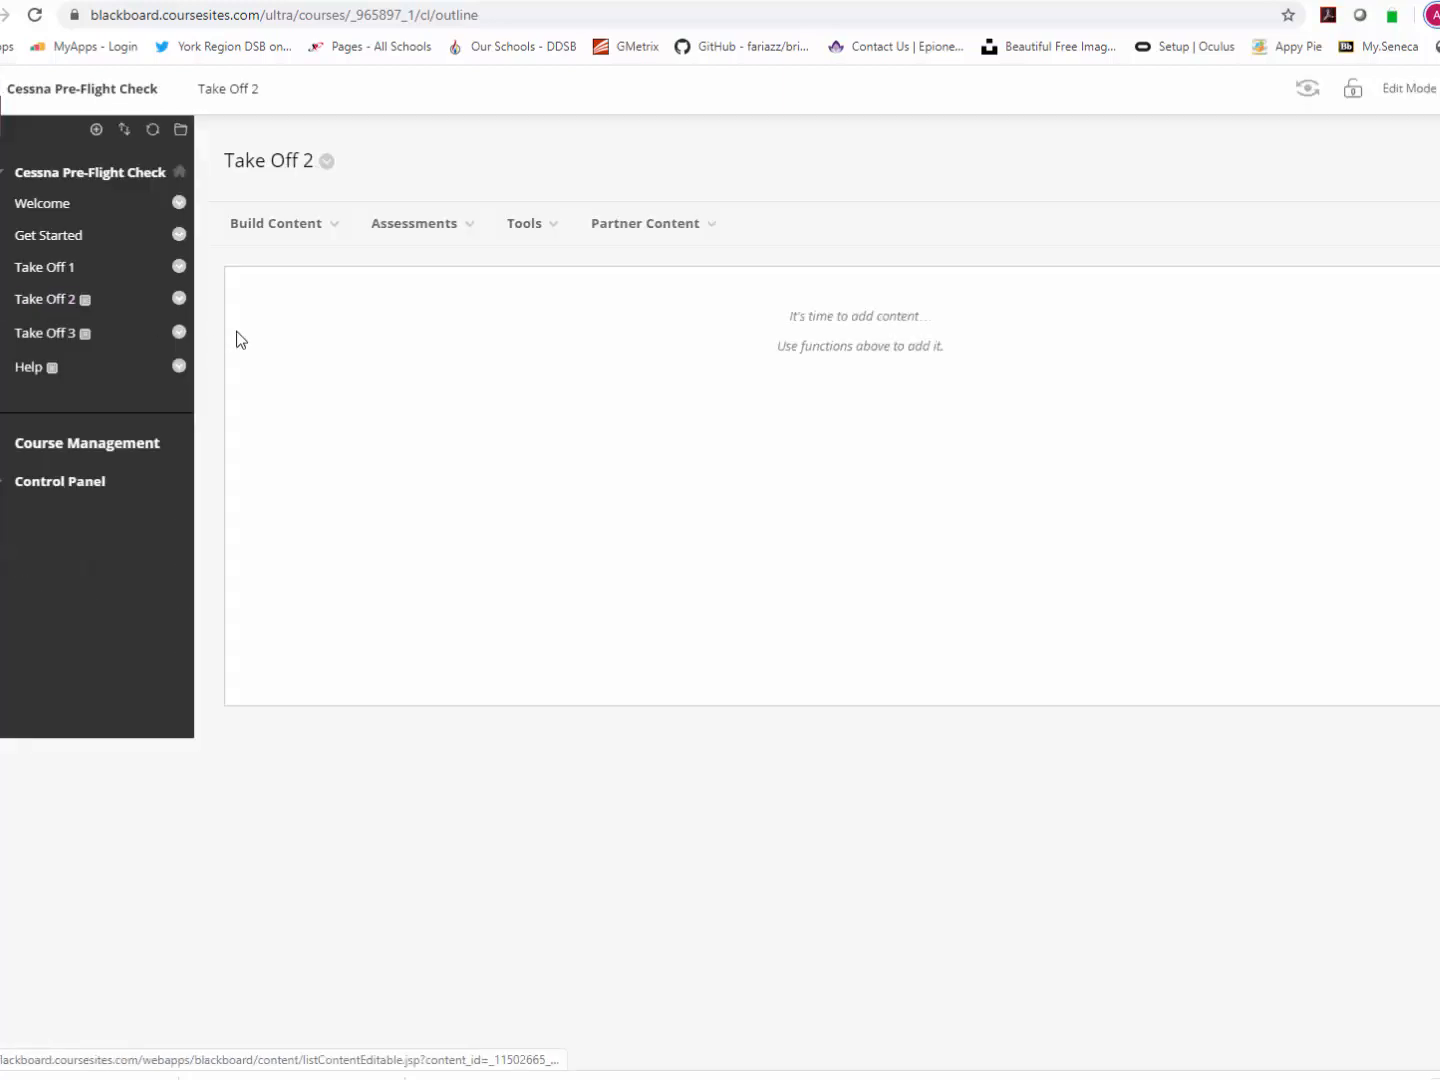
click(319, 239)
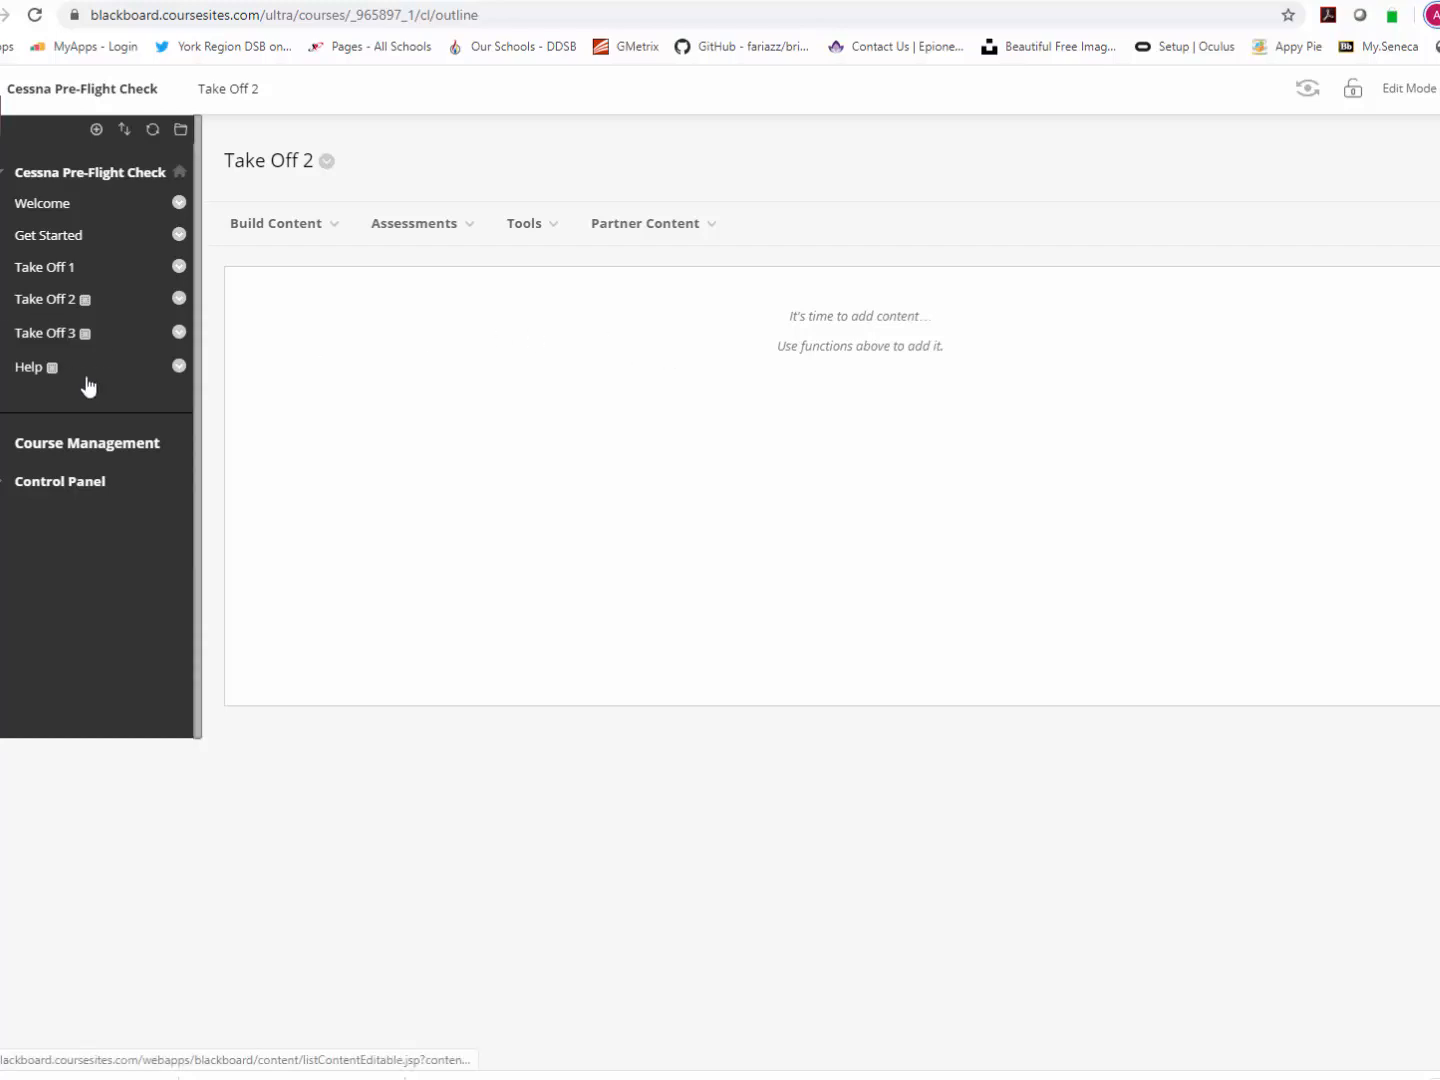
click(58, 298)
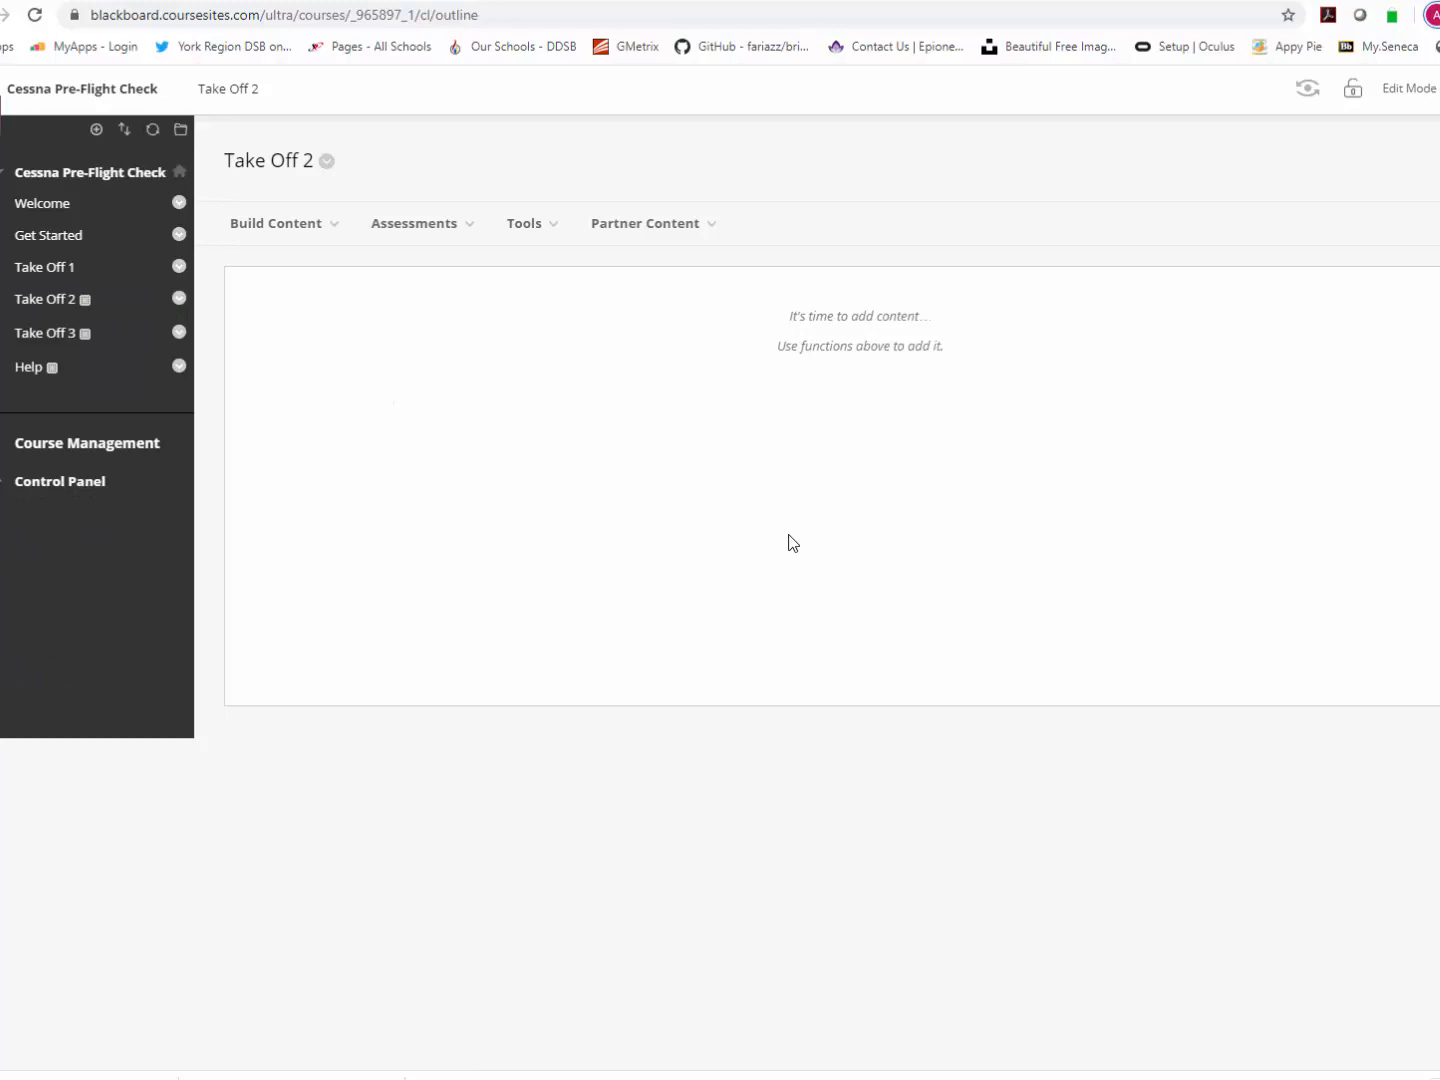
click(334, 226)
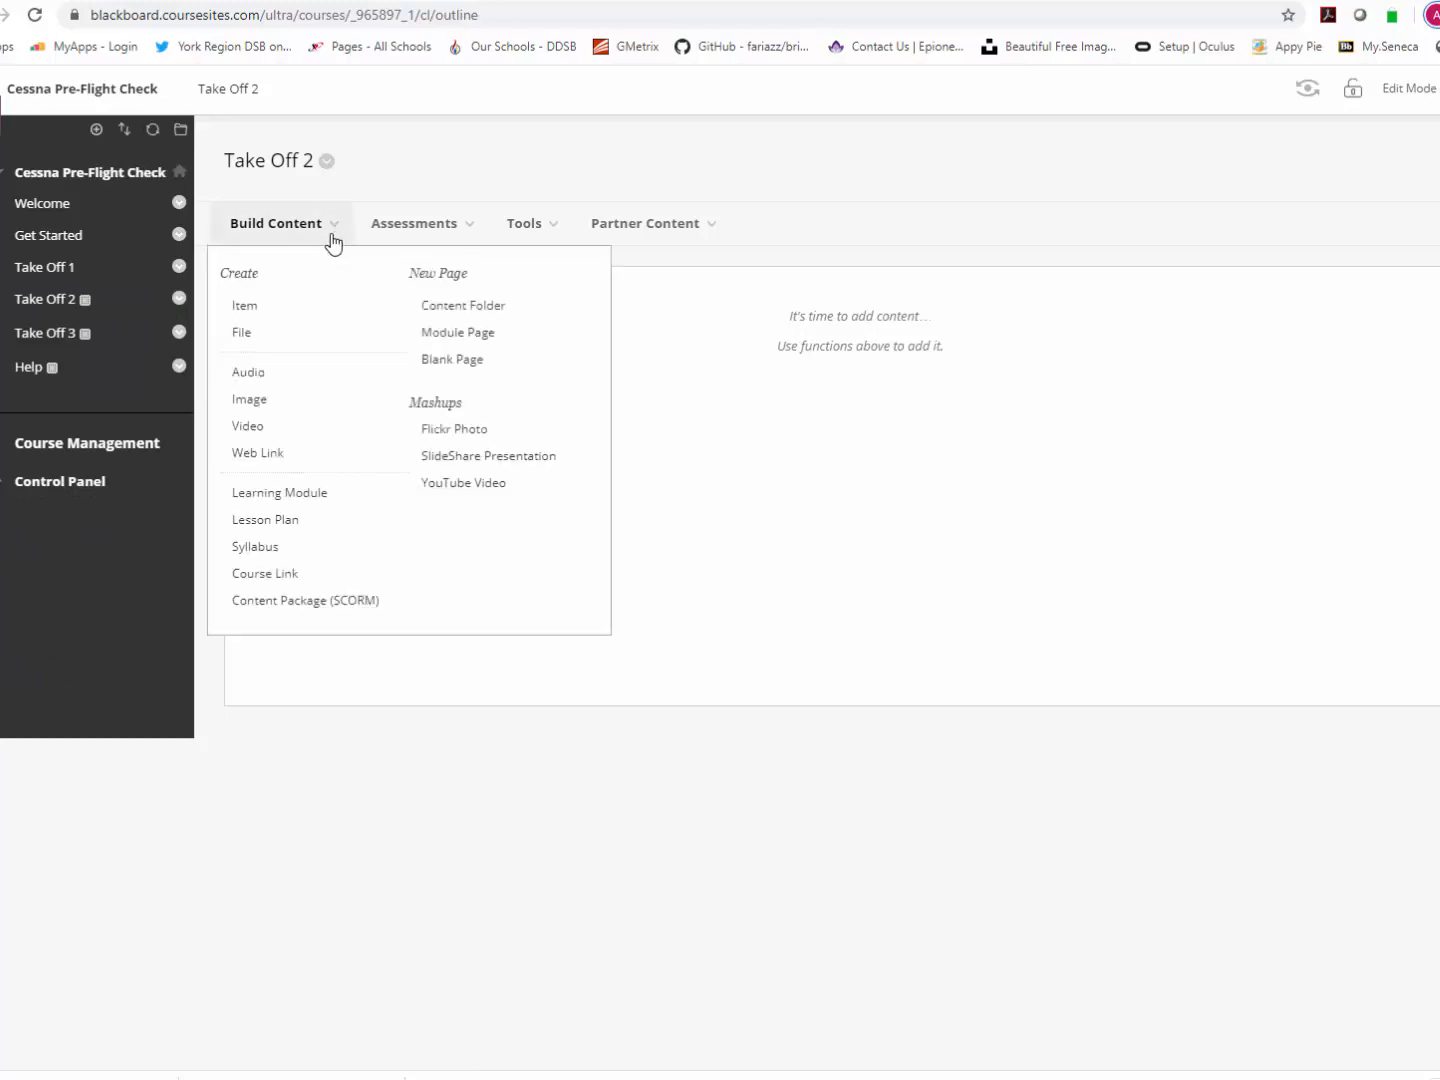
click(247, 312)
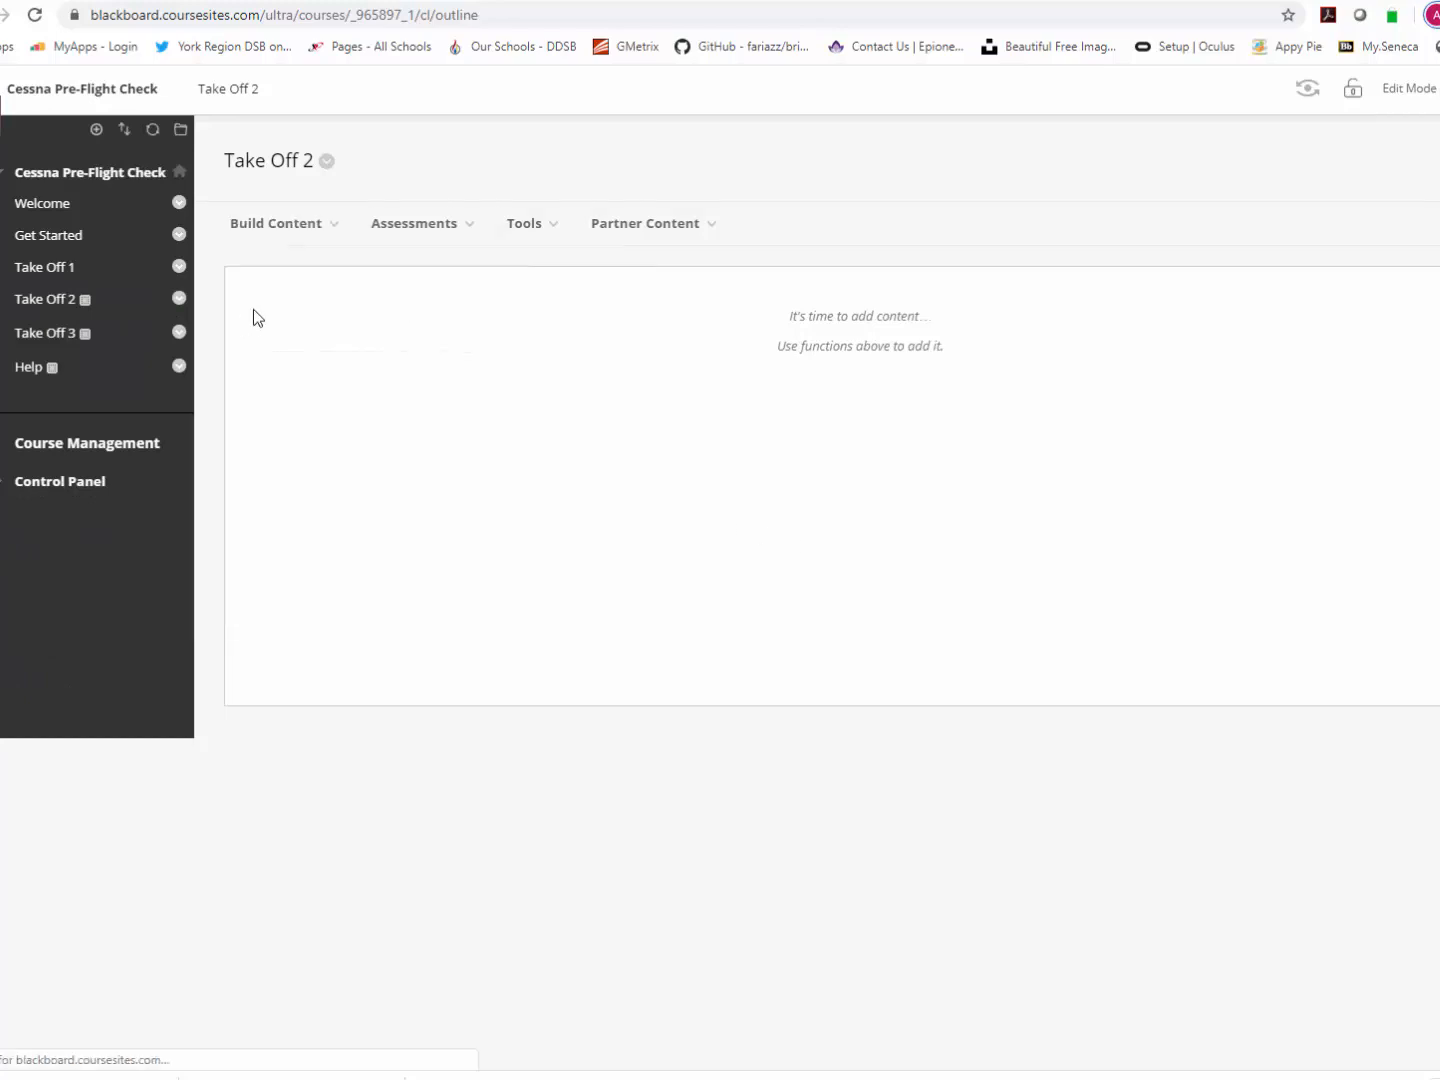
click(550, 380)
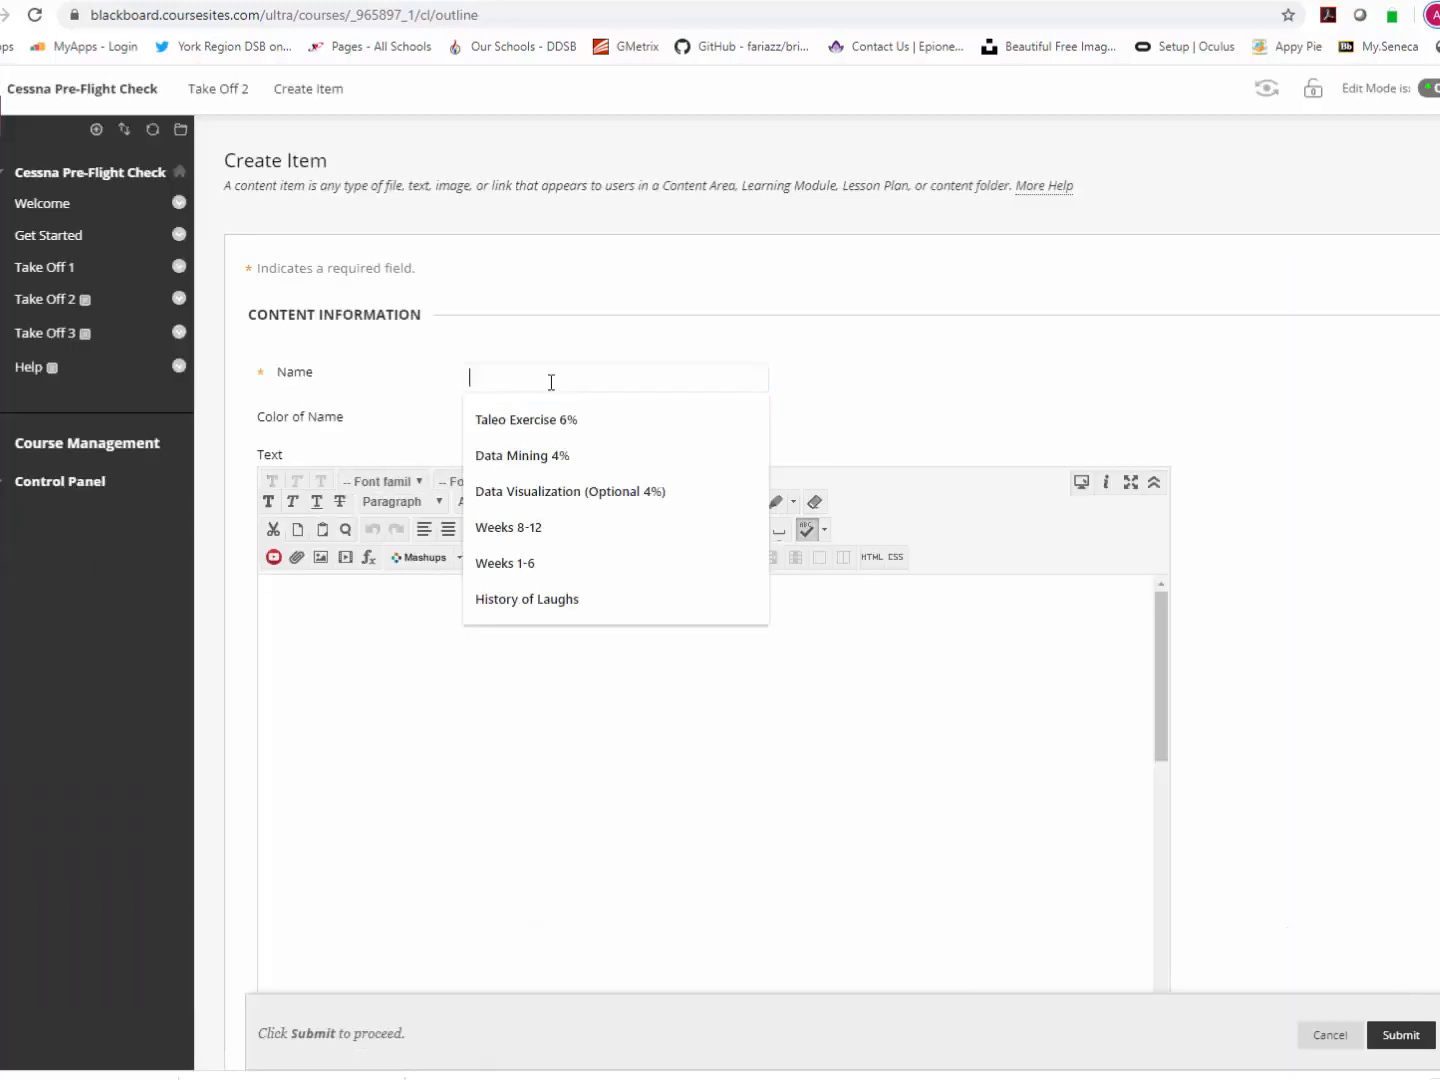
text(Safe)
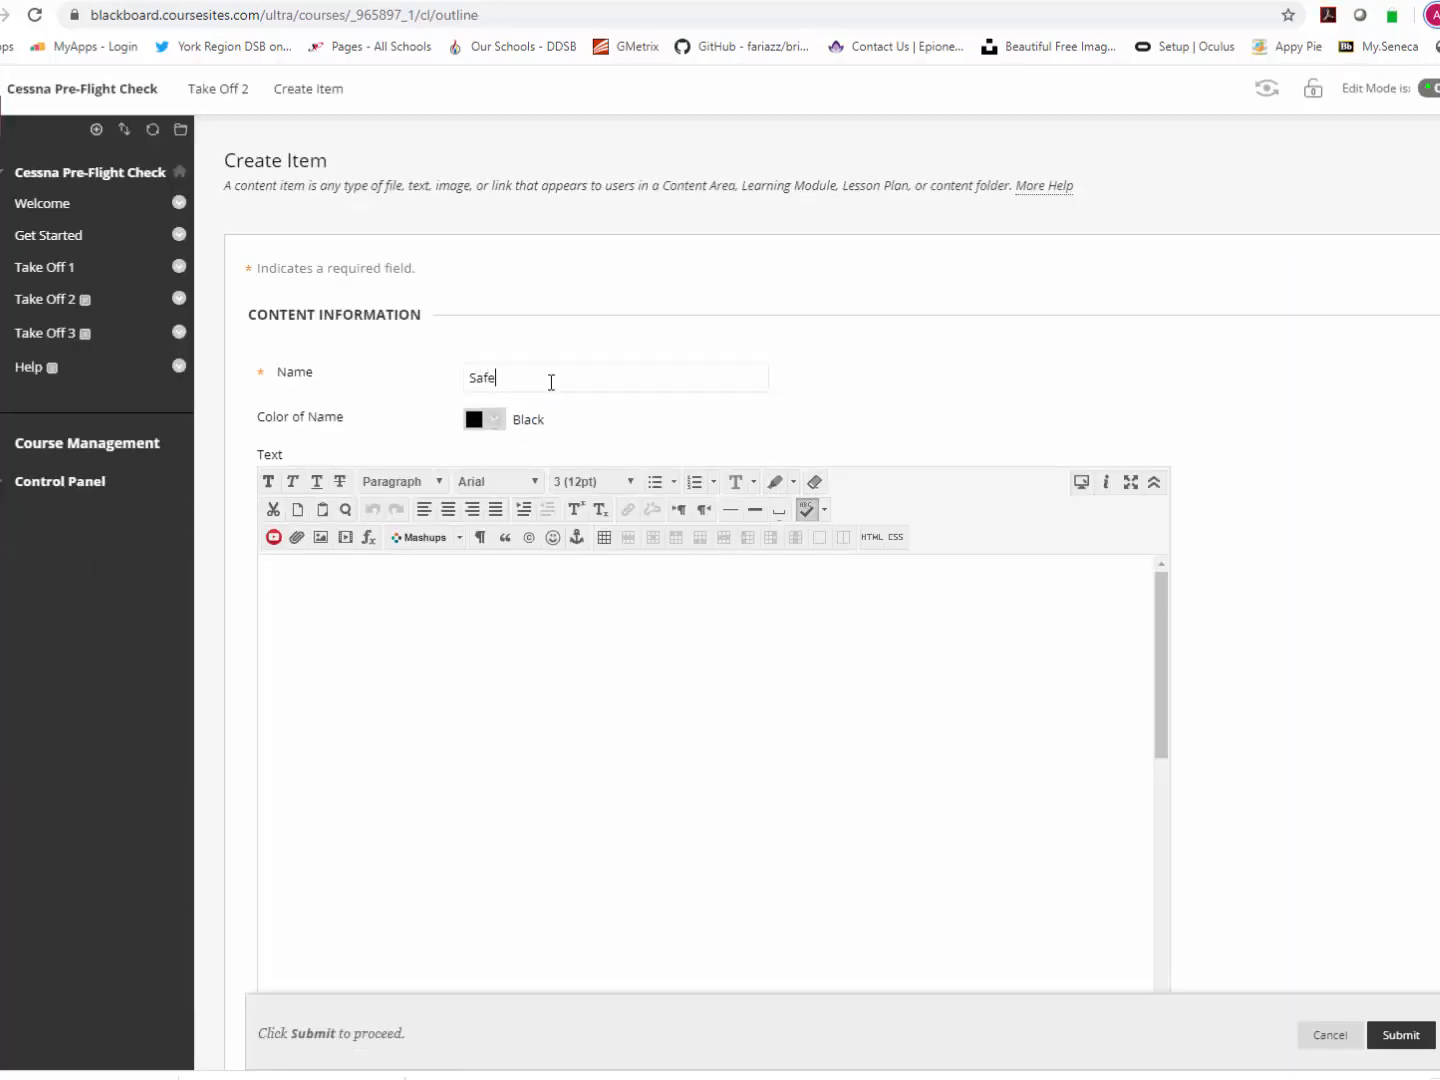
text(ty Checklist)
Enter the placeholder lines "afafasdf" and "asdfasfasf" as the Safety Checklist item's text and submit the item
click(588, 598)
text(afafasdf)
key(Return)
text(asdfasfasf)
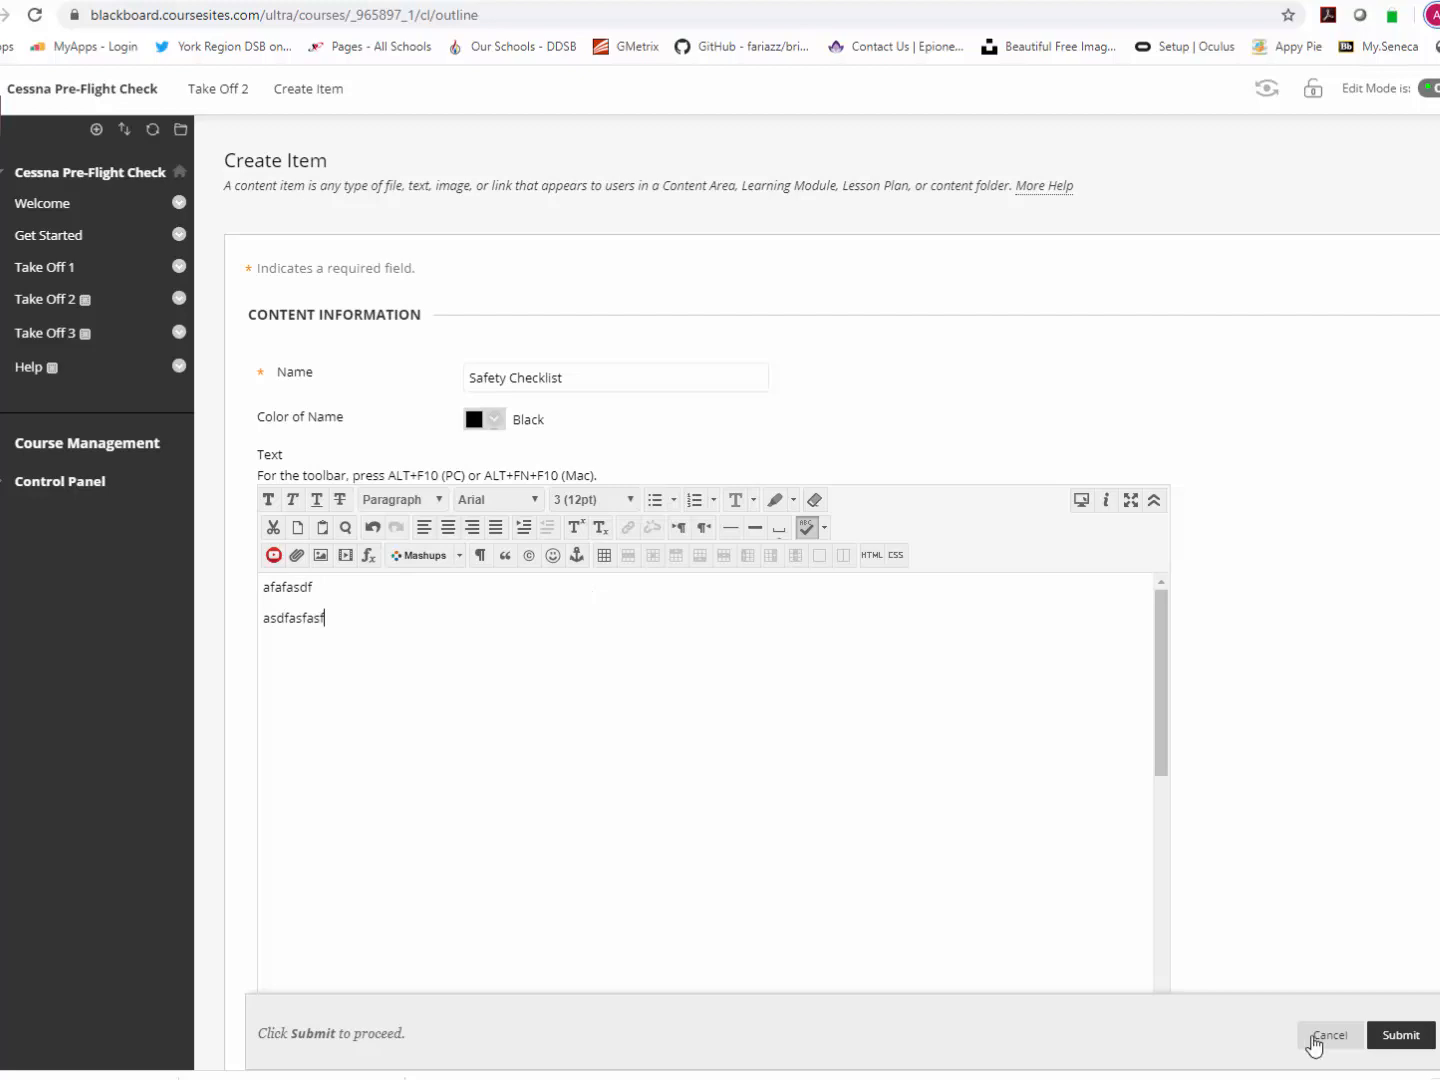
click(1399, 1039)
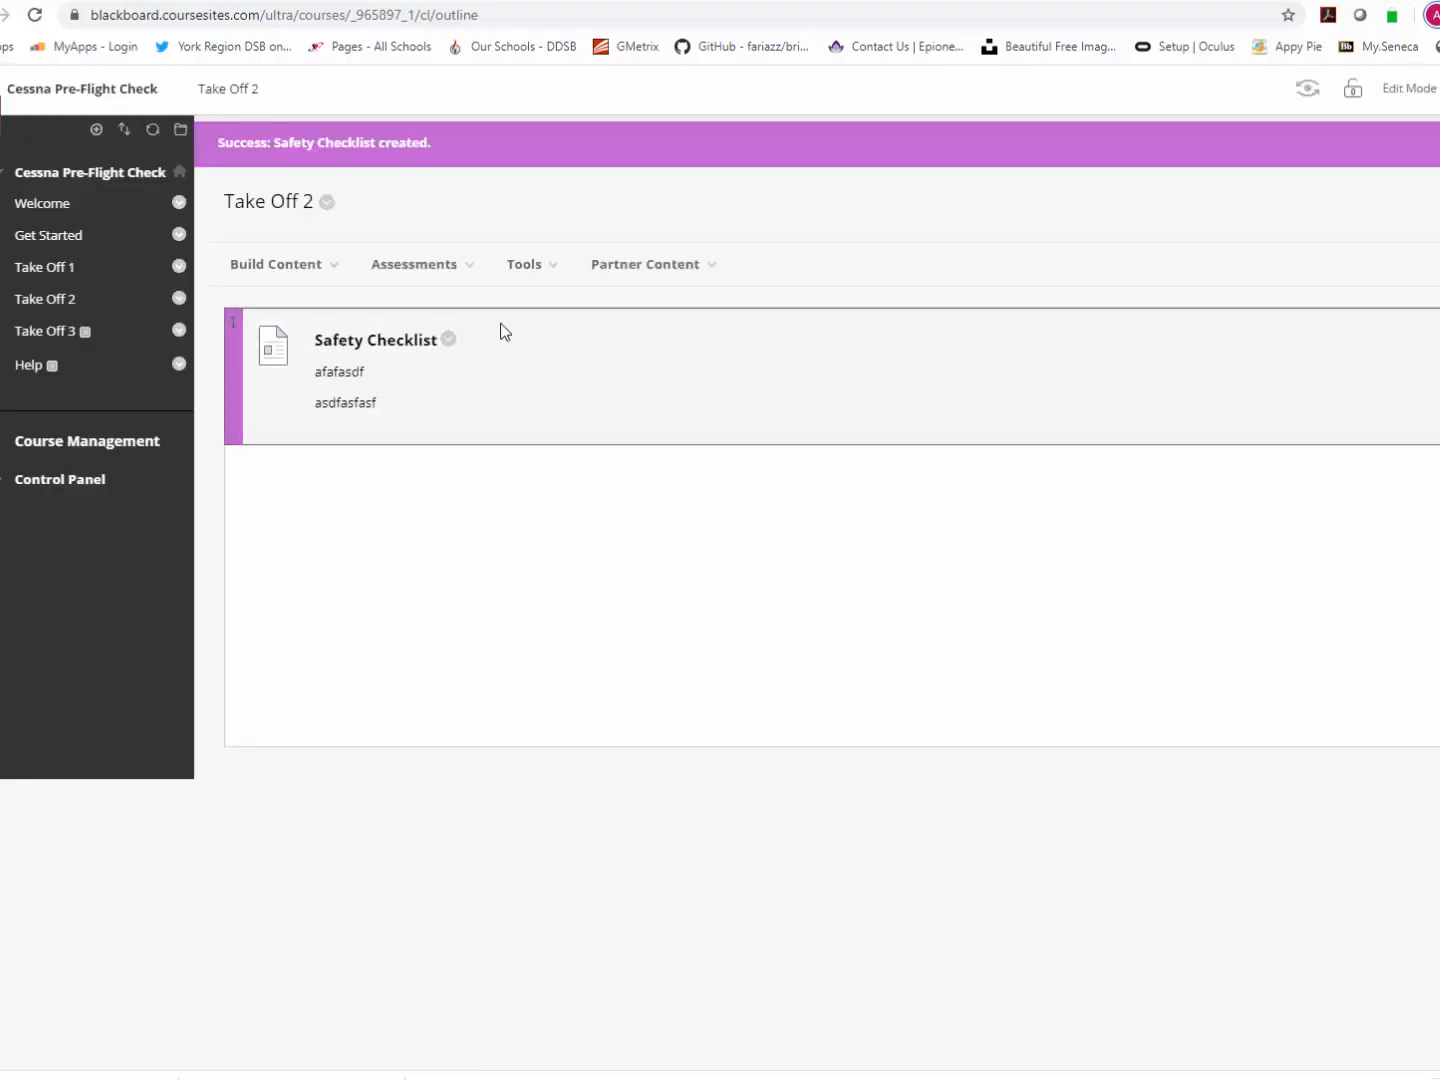
Create an item named "Safety Checklist Video" without text in Take Off 2, and compare the page with Take Off 1
click(338, 278)
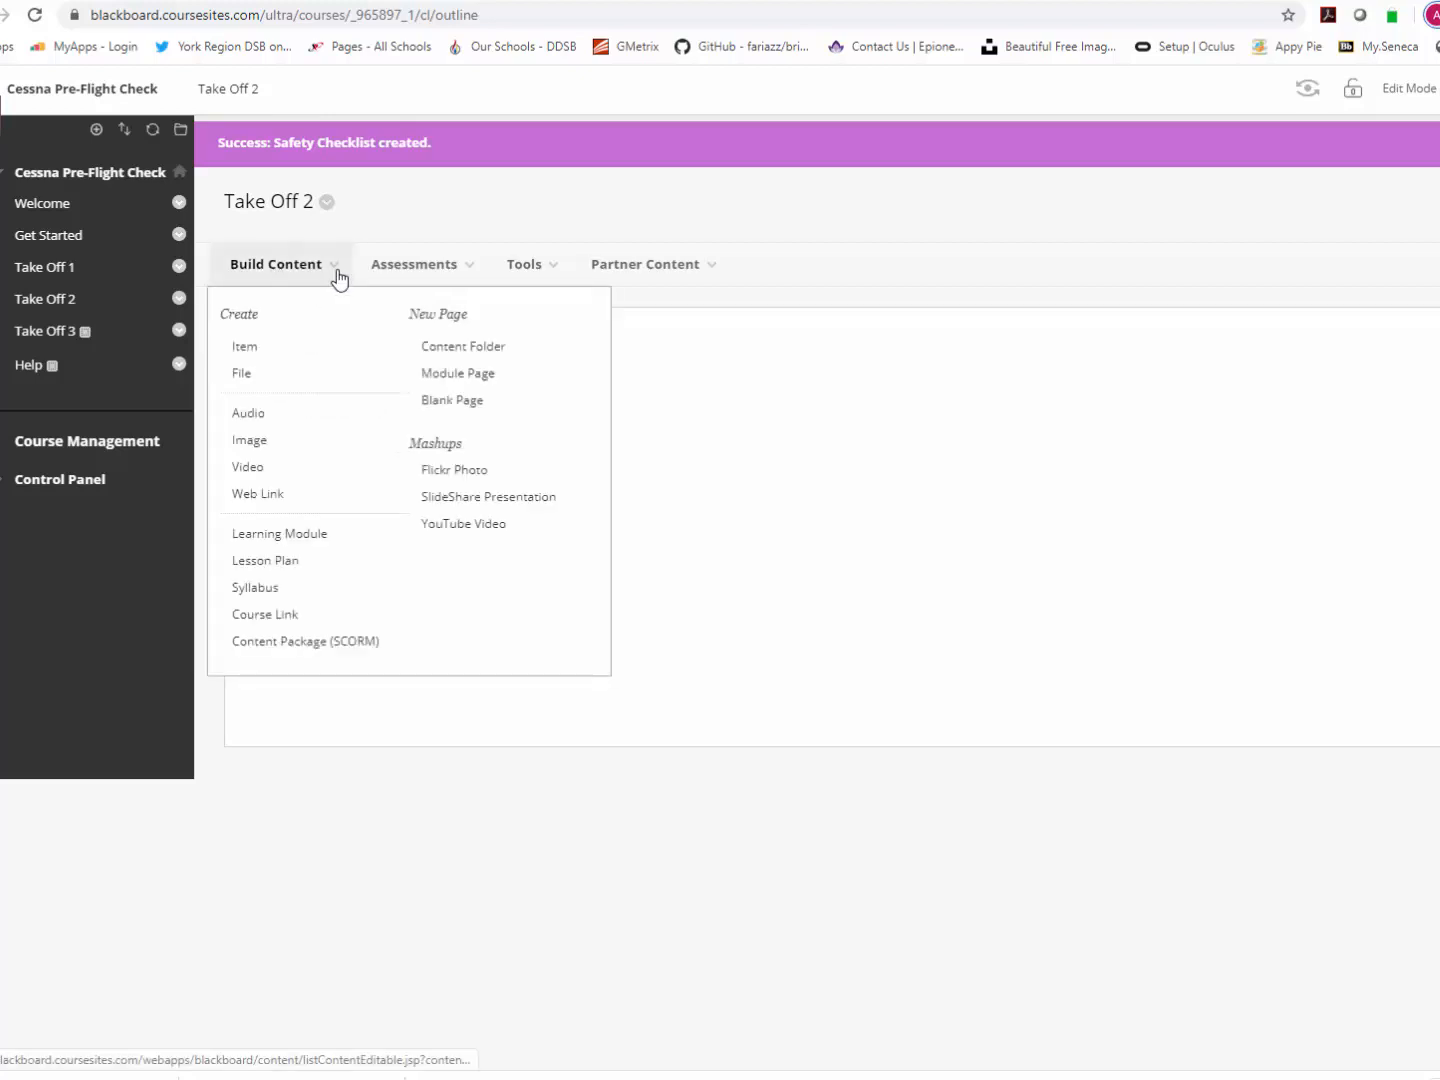
click(256, 356)
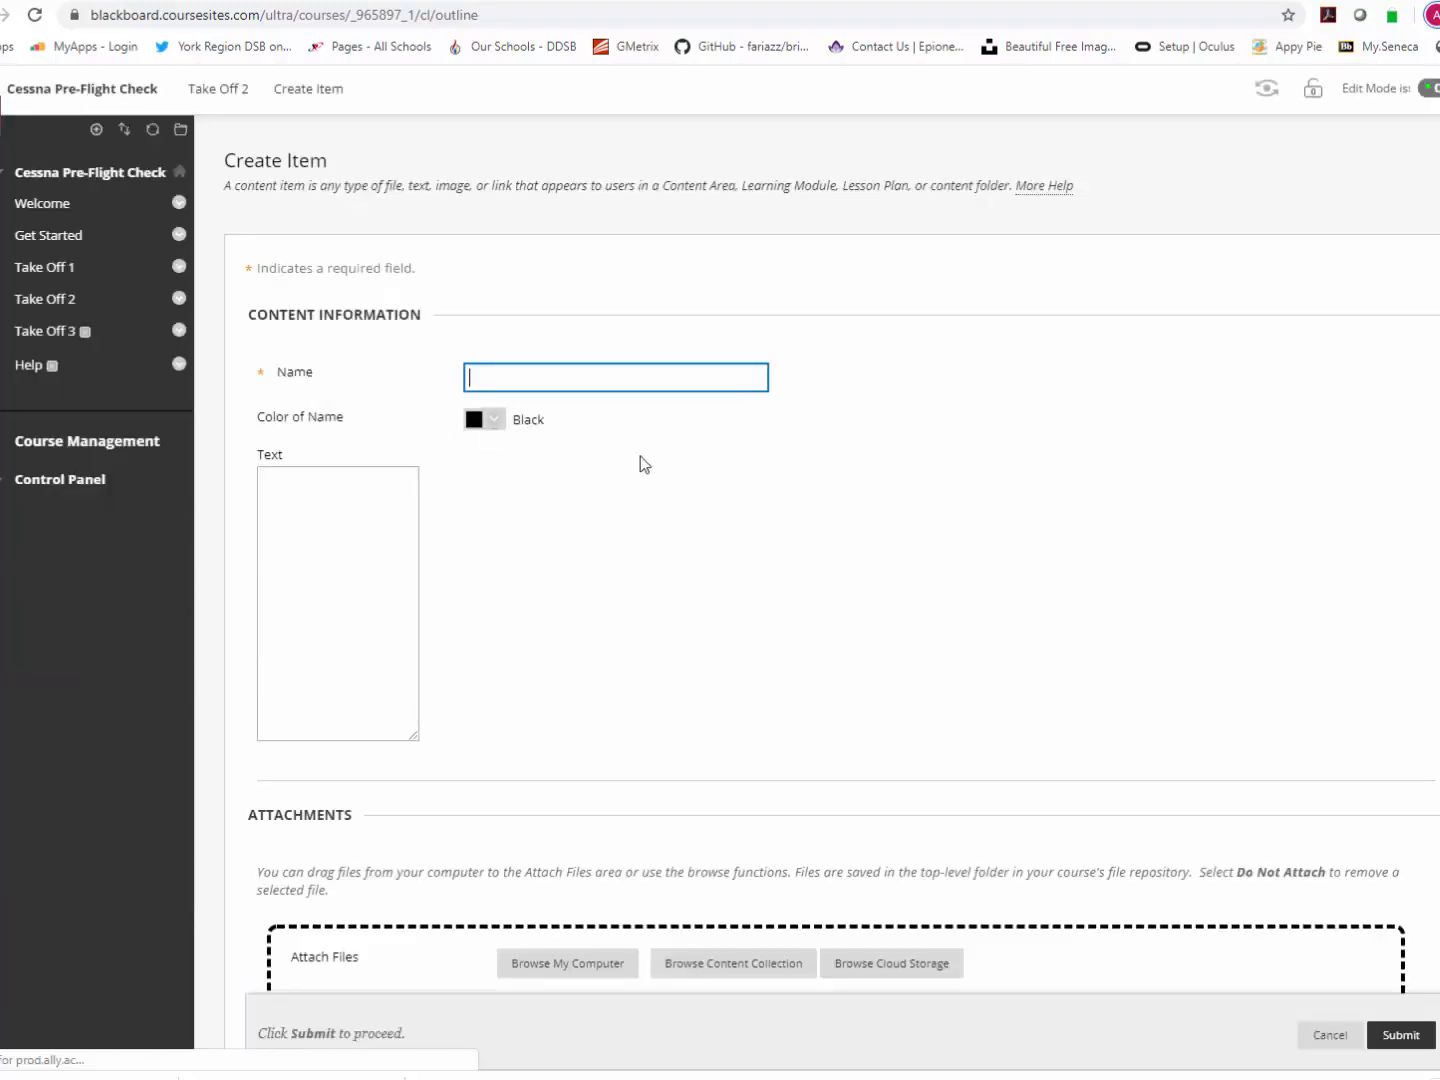
text(Safety Checklist)
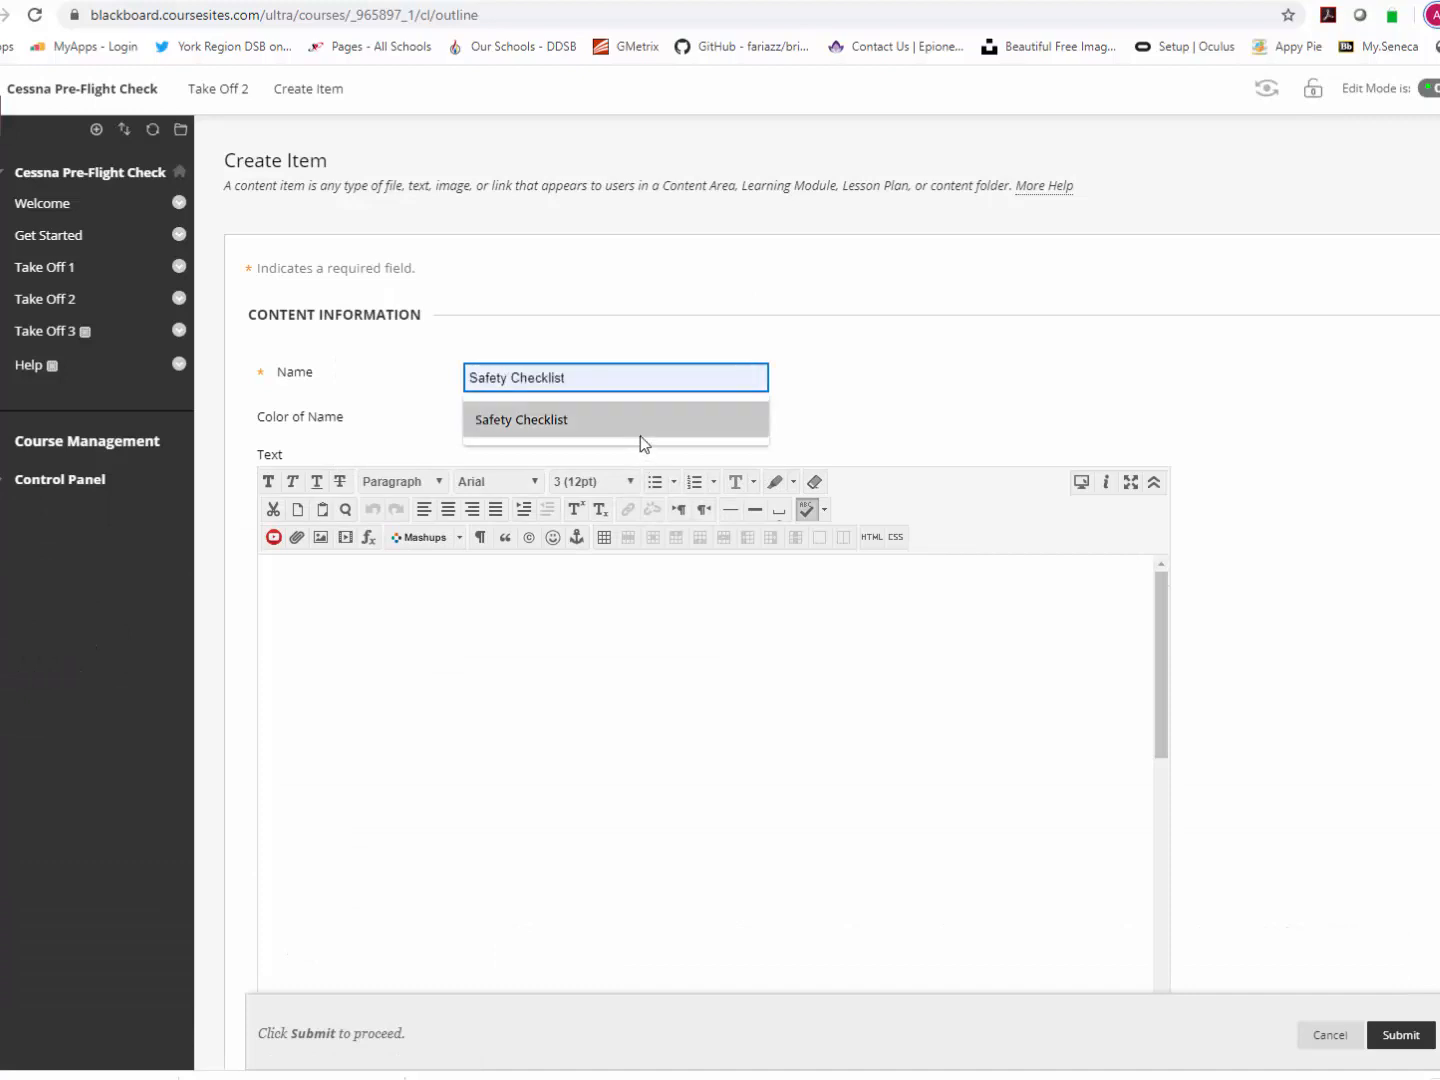
click(638, 419)
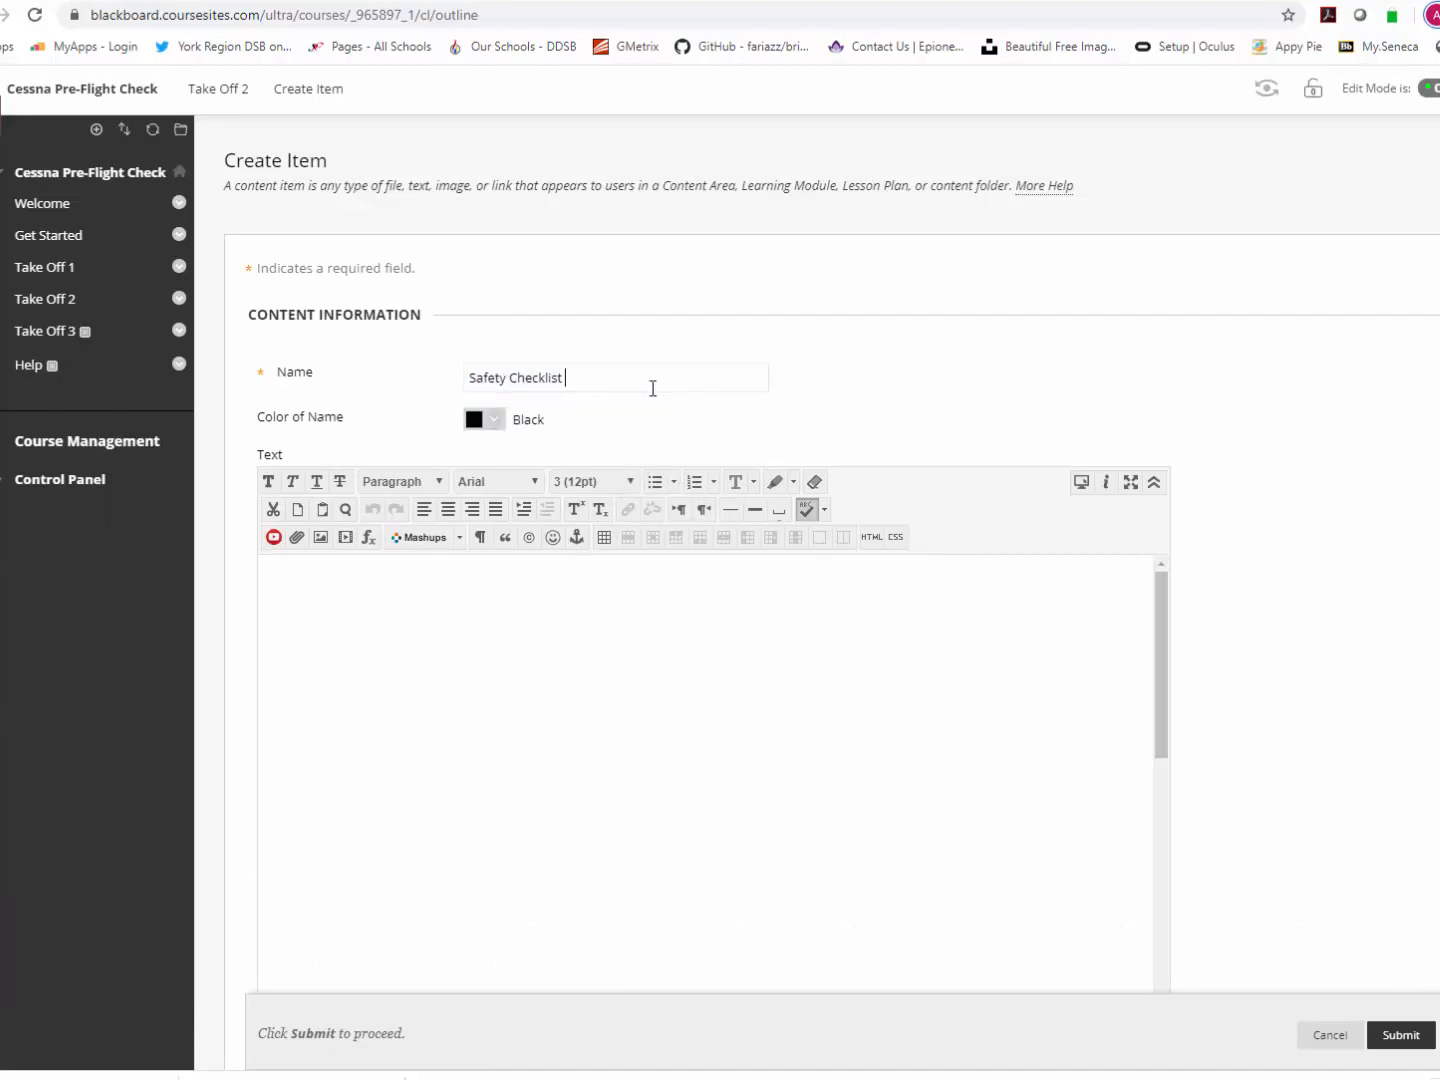
text(Video)
click(610, 679)
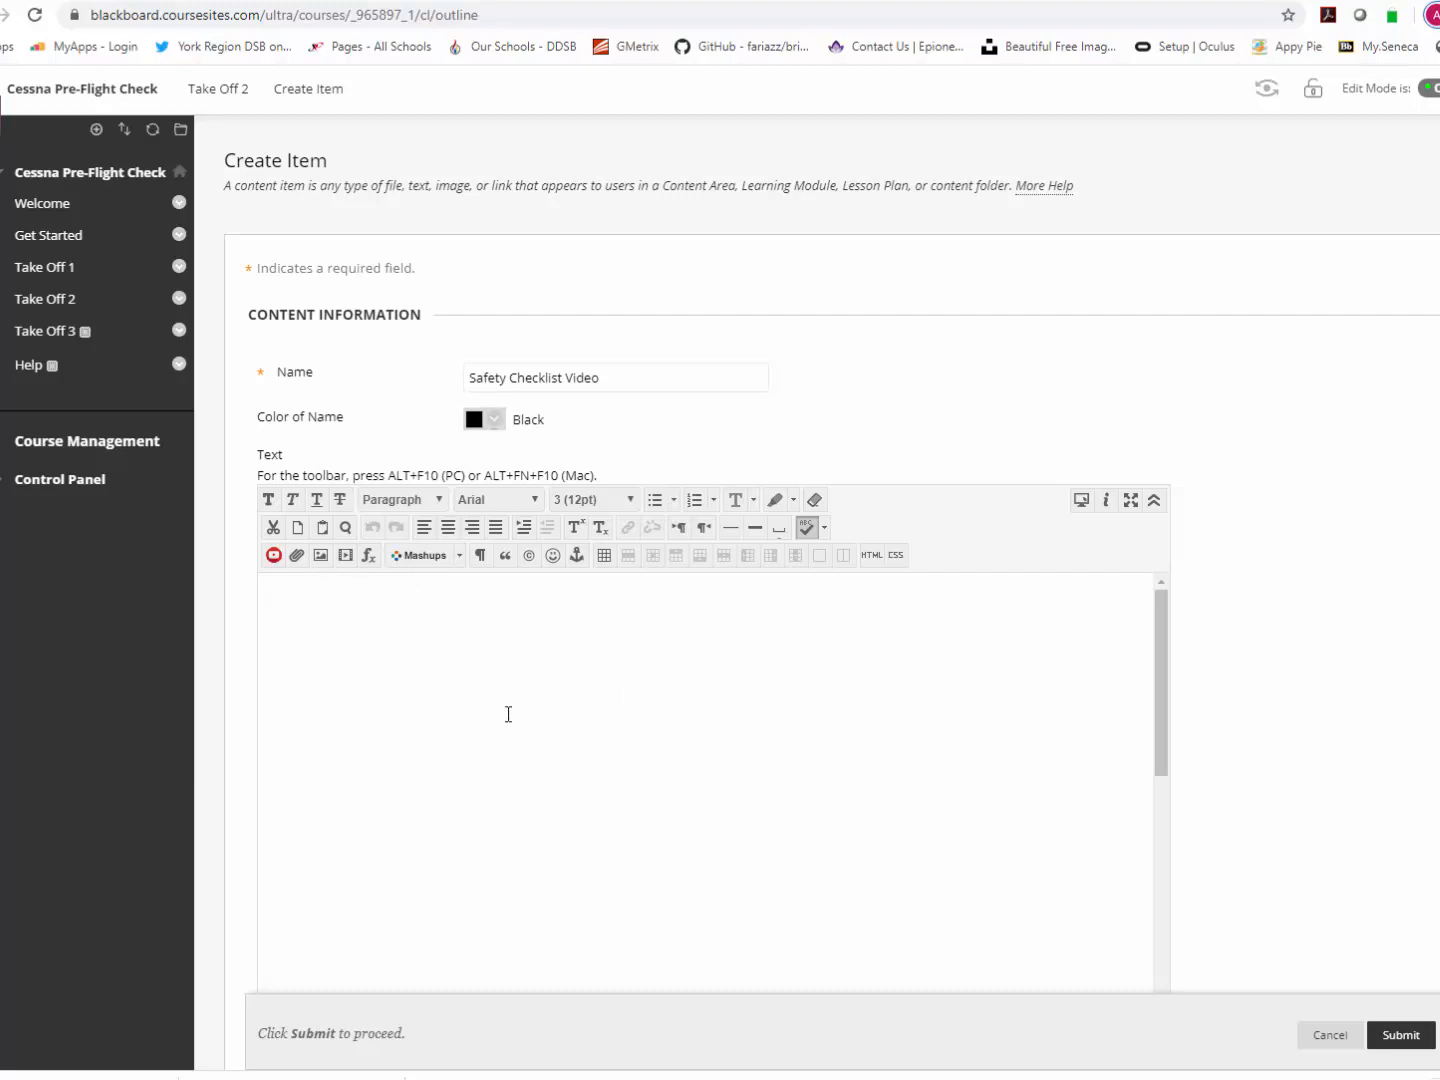
click(1399, 1039)
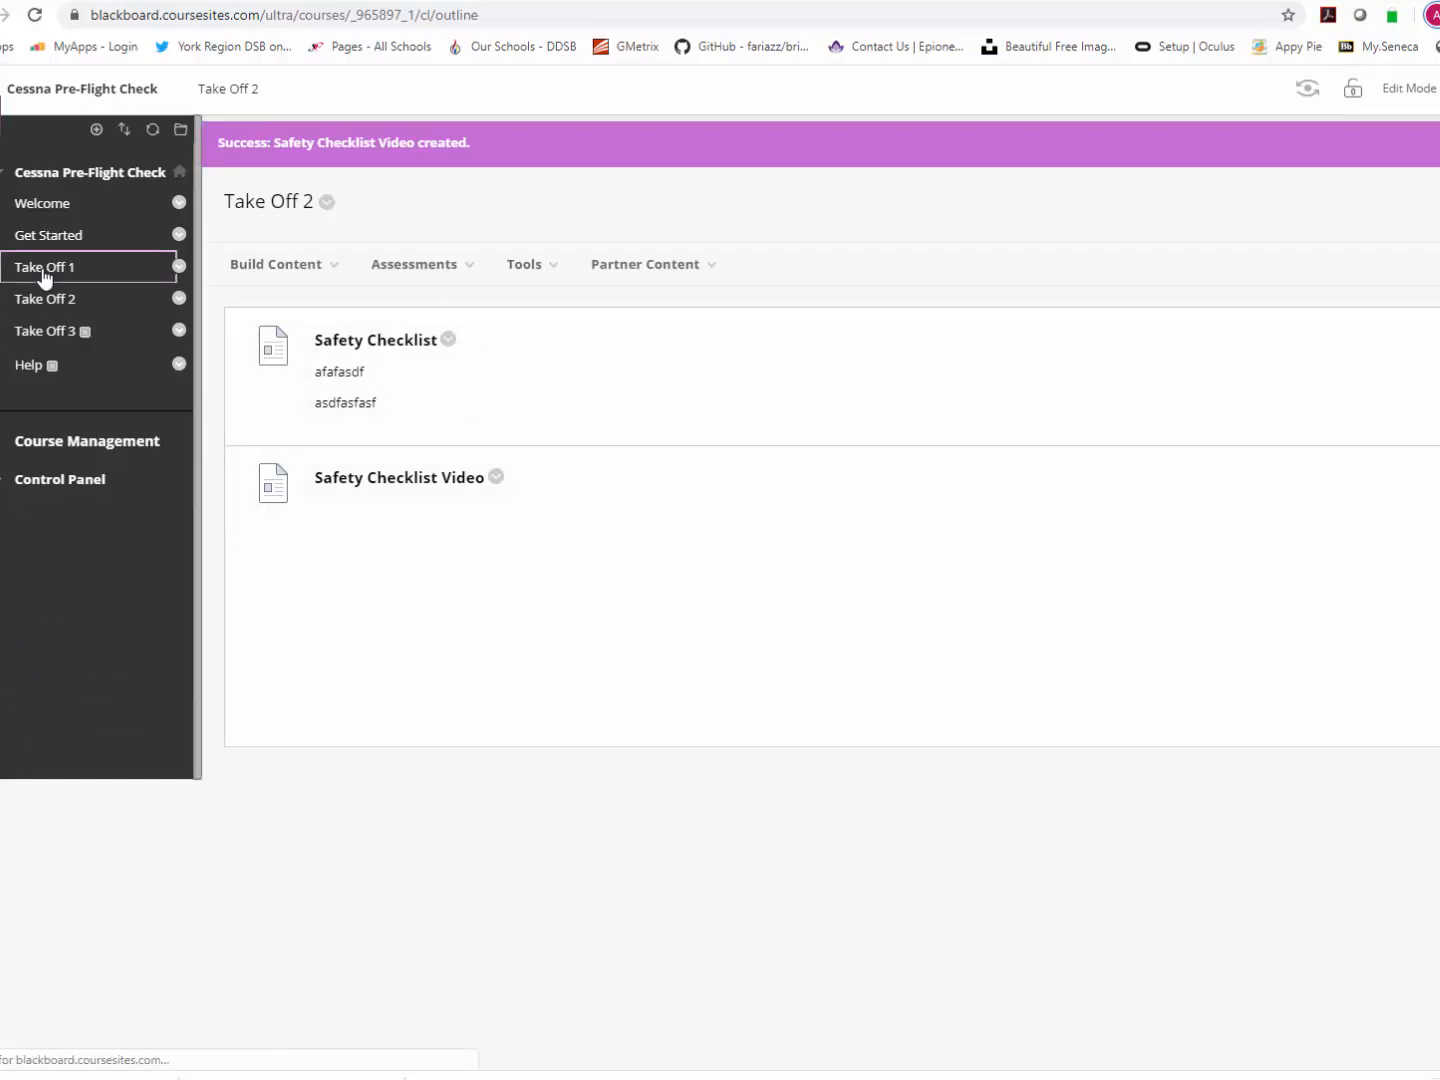
click(42, 272)
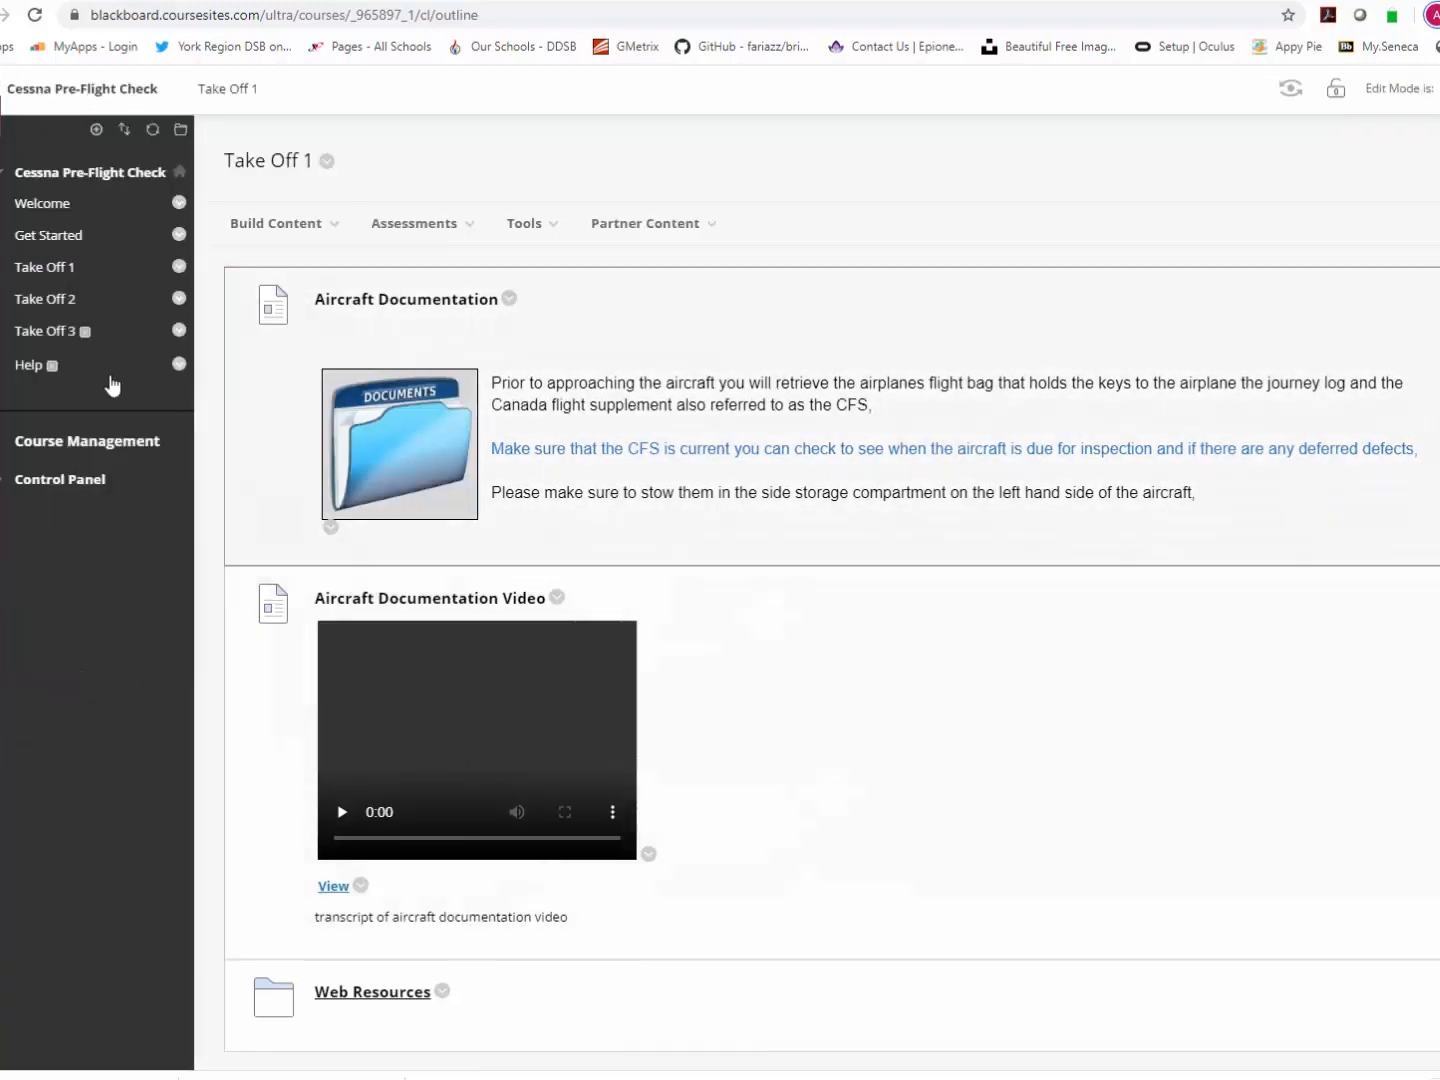
click(46, 301)
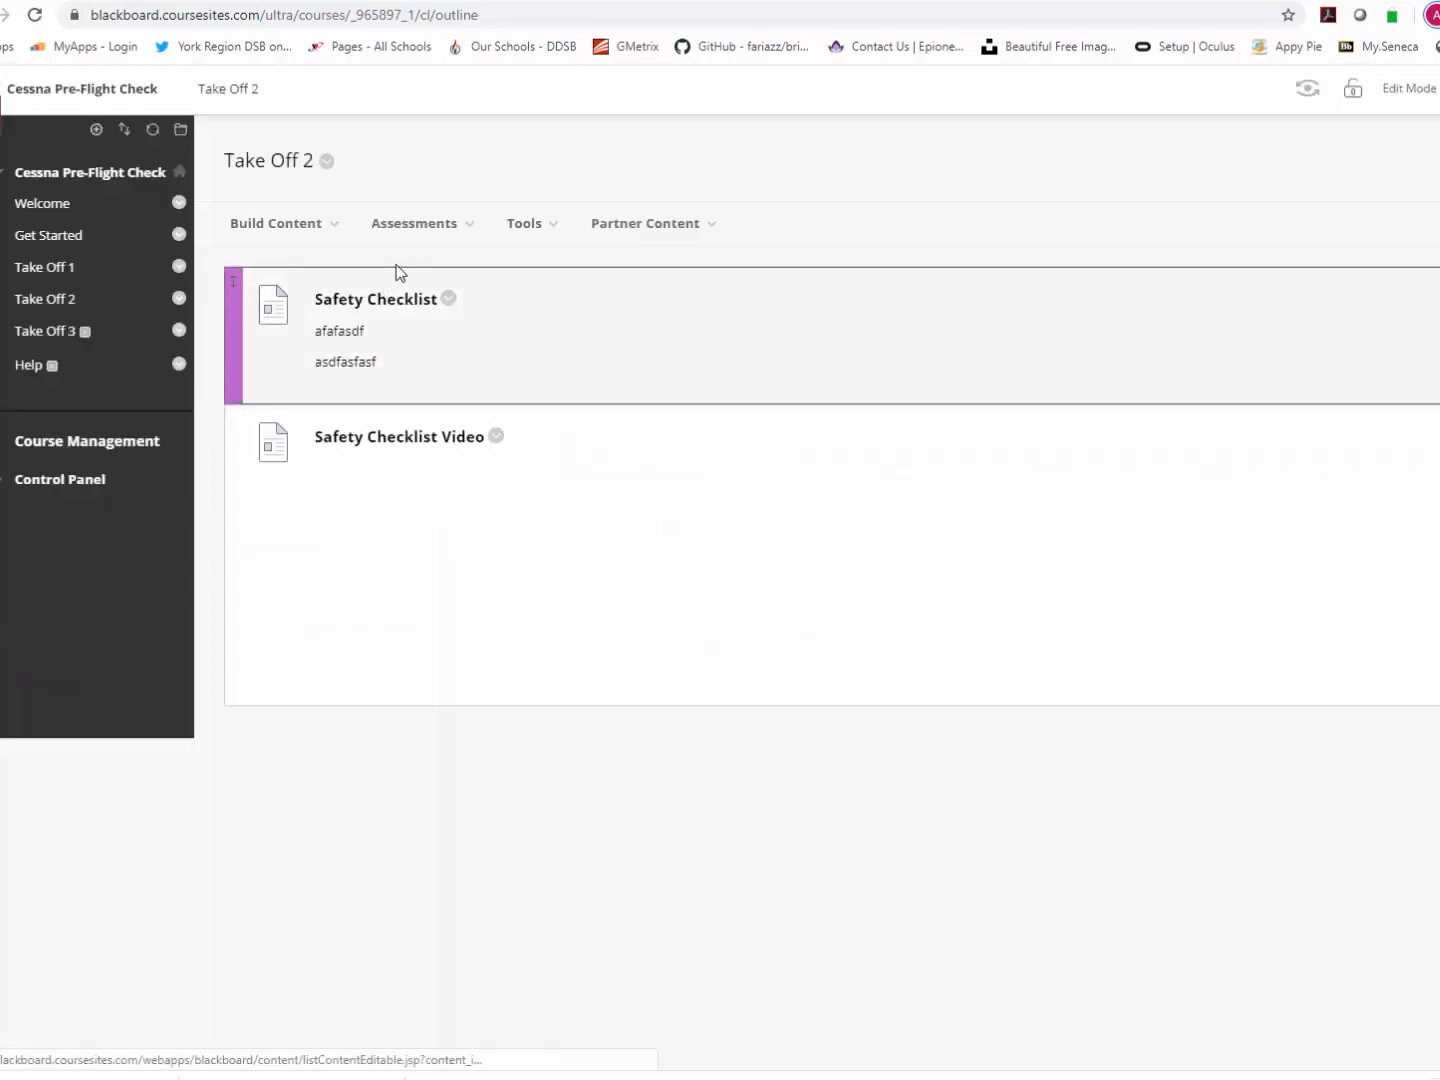